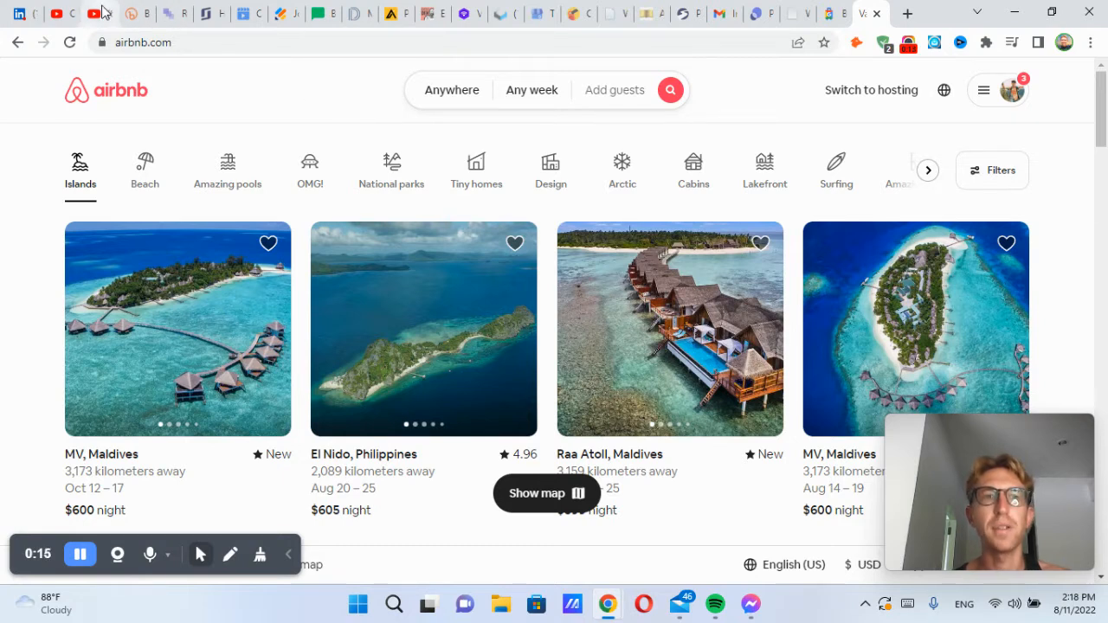
Step: Review the YouTube new-host tutorial's view count and upload date, then close that tab
click(94, 13)
scroll(391, 317, down, 1)
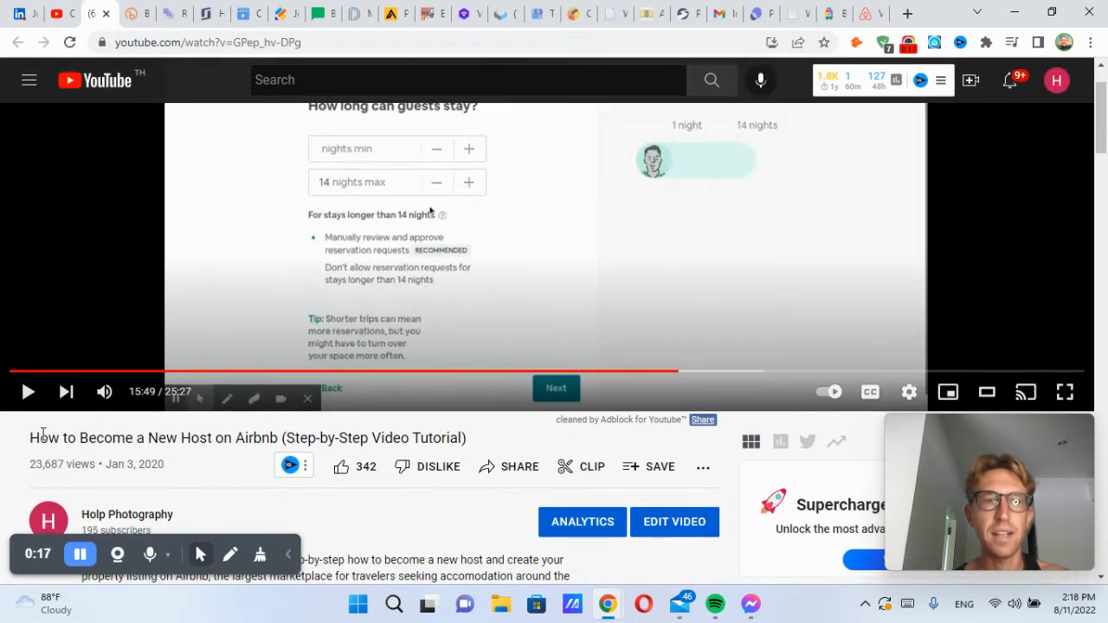
drag(30, 465, 184, 472)
click(156, 465)
click(186, 472)
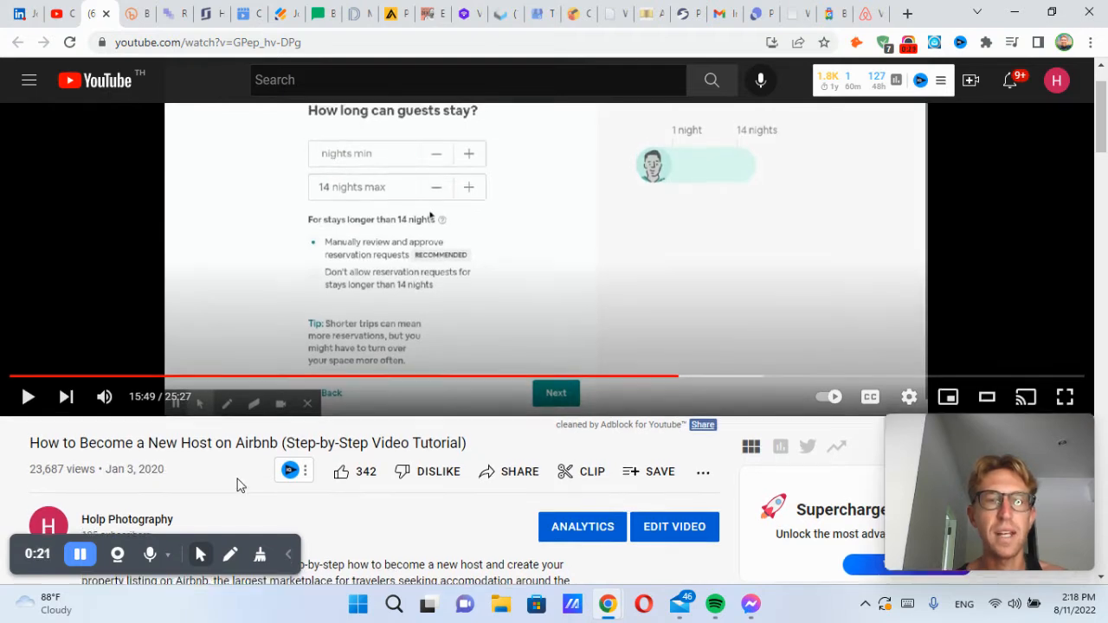
scroll(240, 485, up, 1)
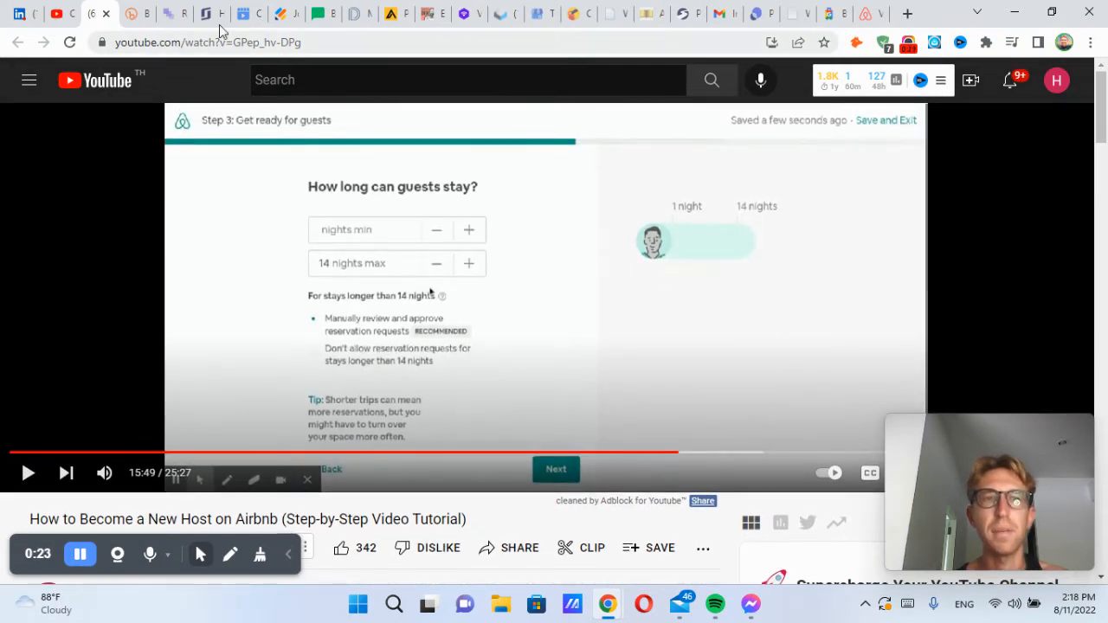
click(107, 14)
click(861, 13)
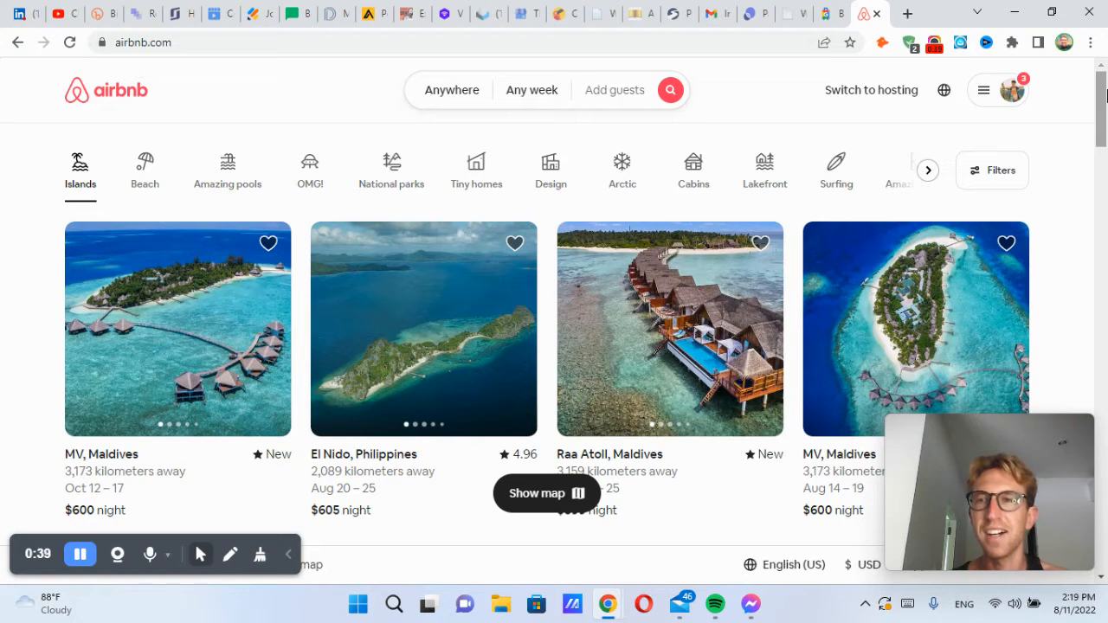
Step: Scroll through the Islands listings and switch to the Beach category
drag(1104, 96, 1103, 73)
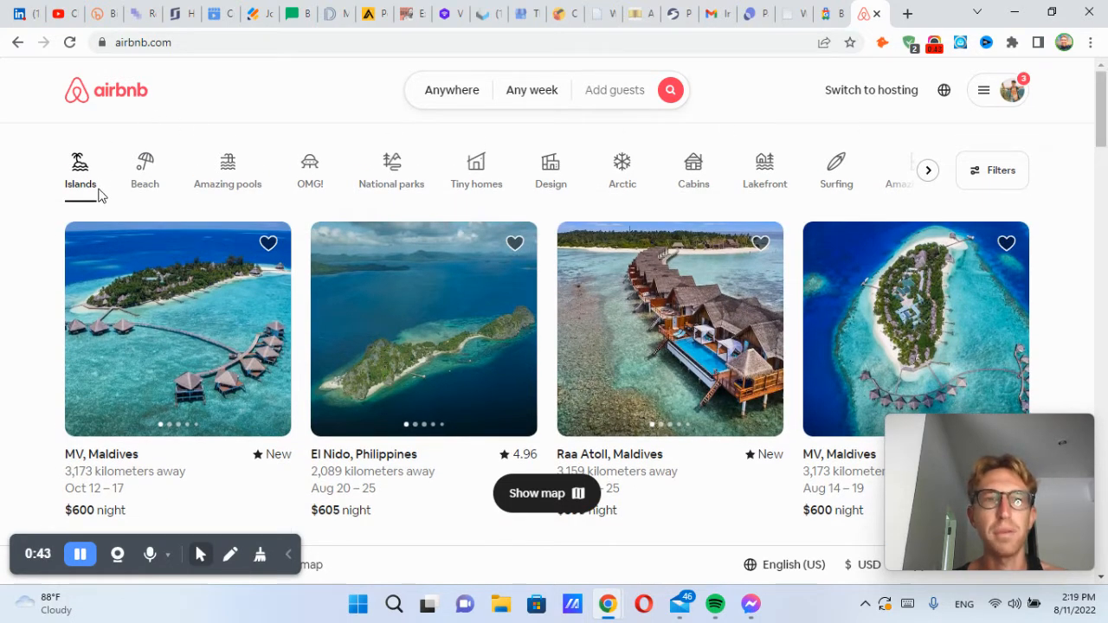
drag(1104, 104, 1104, 153)
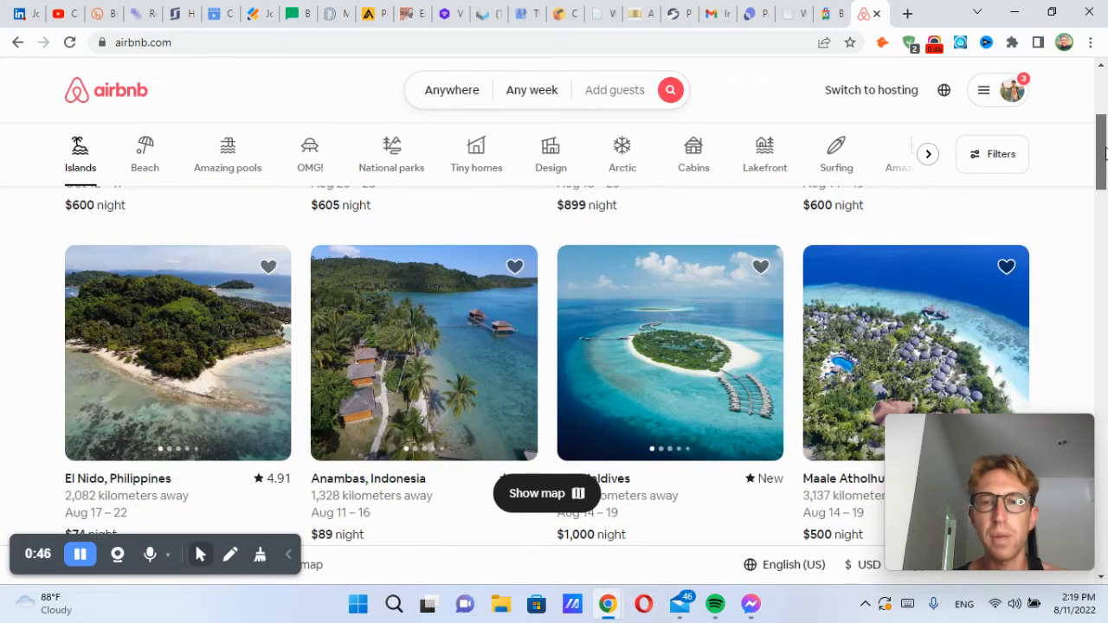
drag(1104, 154, 1104, 105)
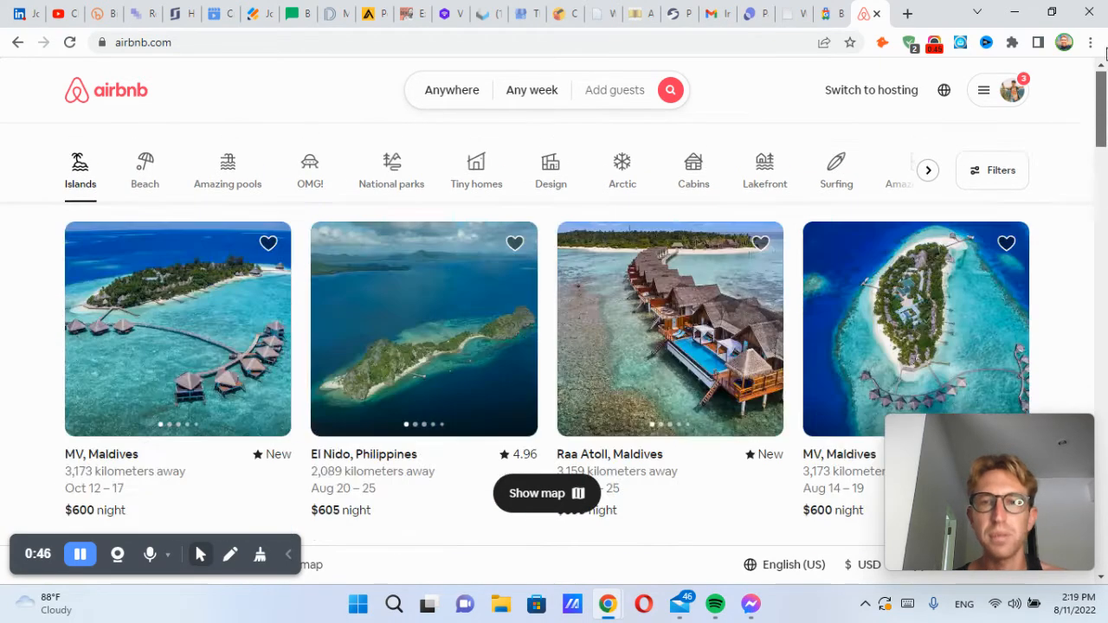
click(143, 171)
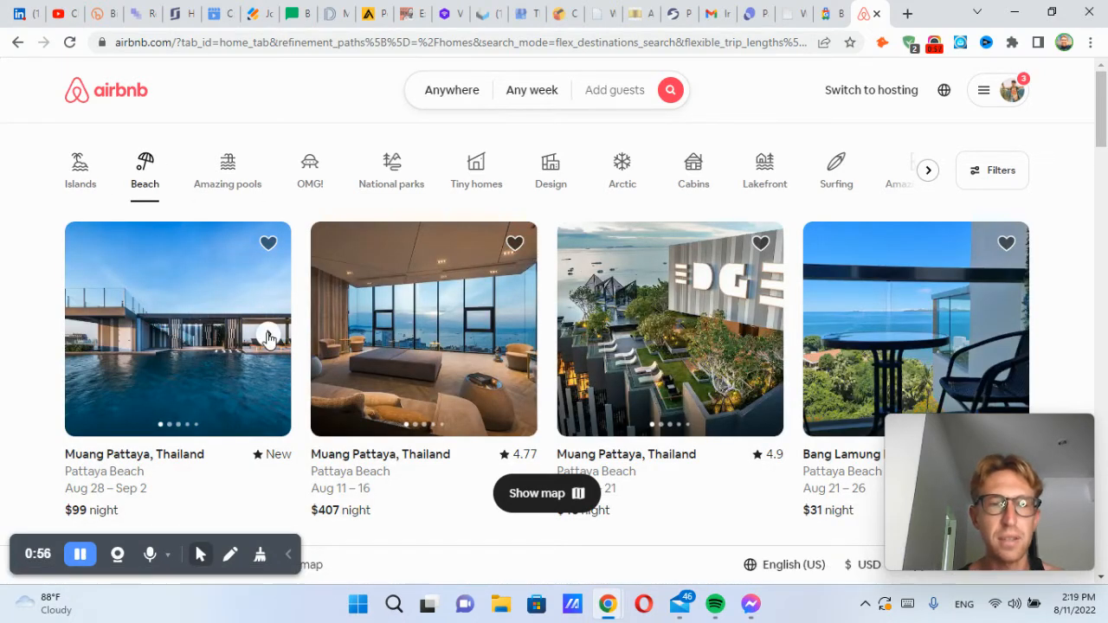
Step: Browse listing photos, including the first three Amazing pools stays
click(269, 336)
click(268, 335)
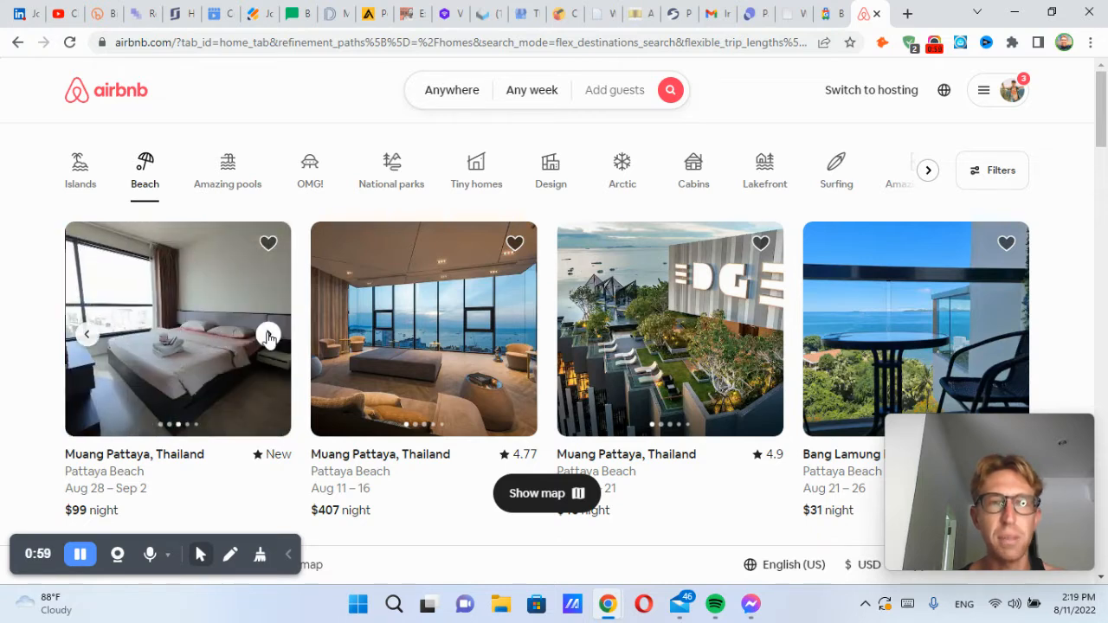
click(230, 173)
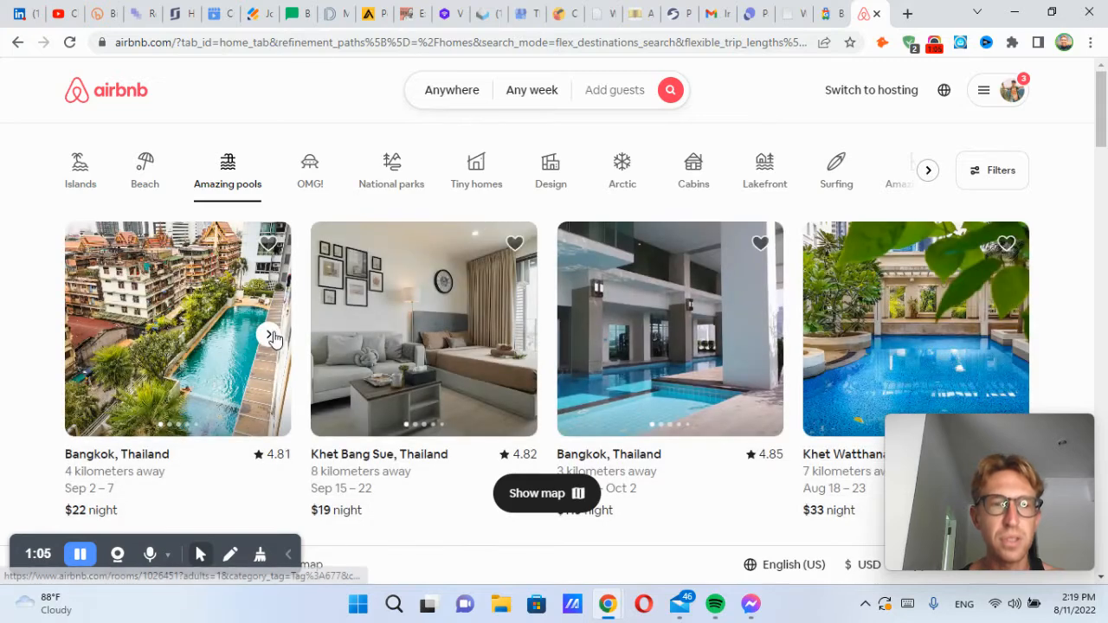
click(271, 339)
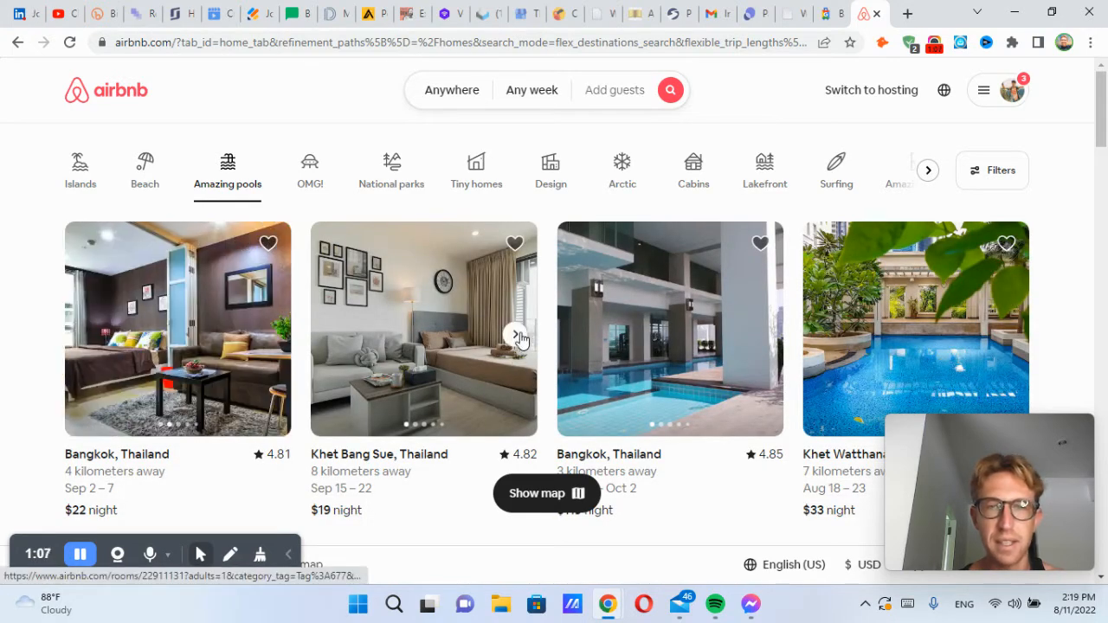
click(516, 335)
click(759, 335)
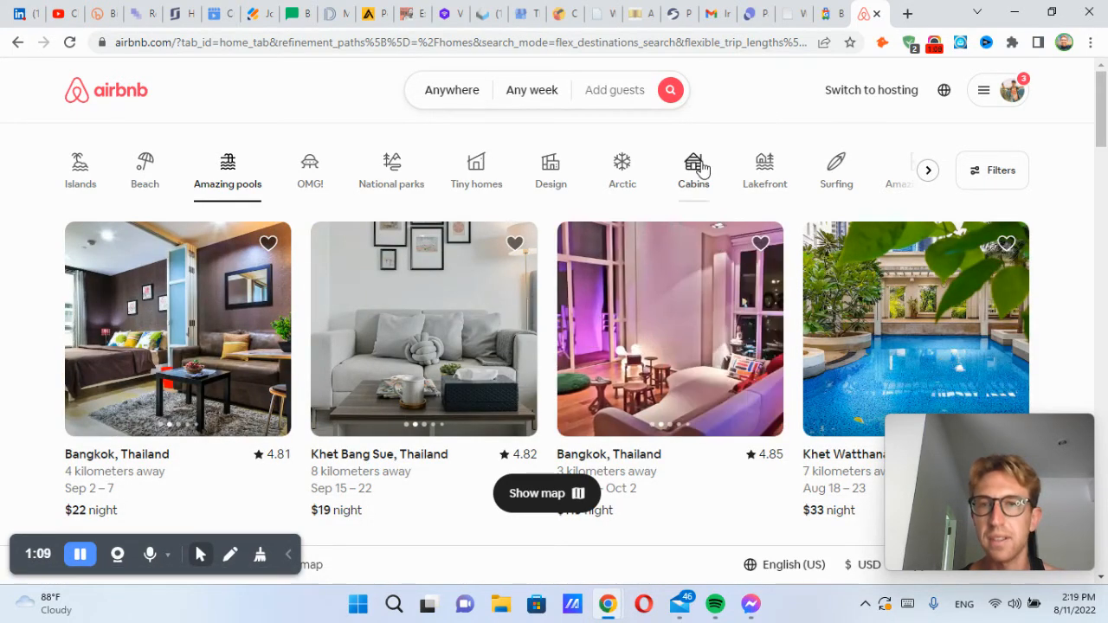
Step: Return to Islands and open the Raa Atoll, Maldives listing
click(67, 171)
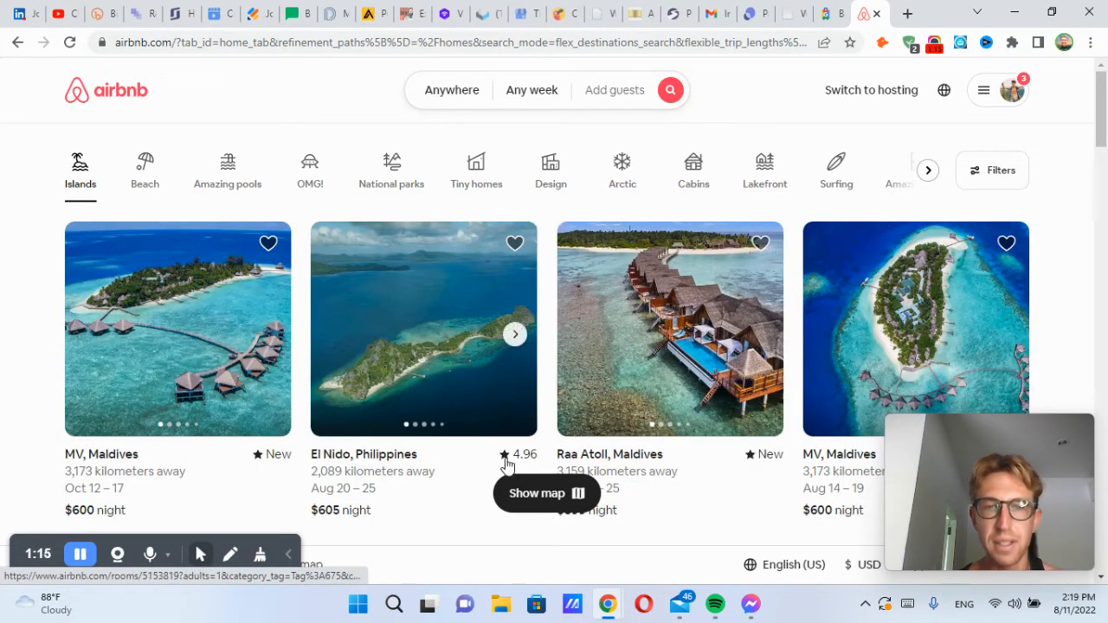
scroll(592, 333, down, 1)
click(673, 283)
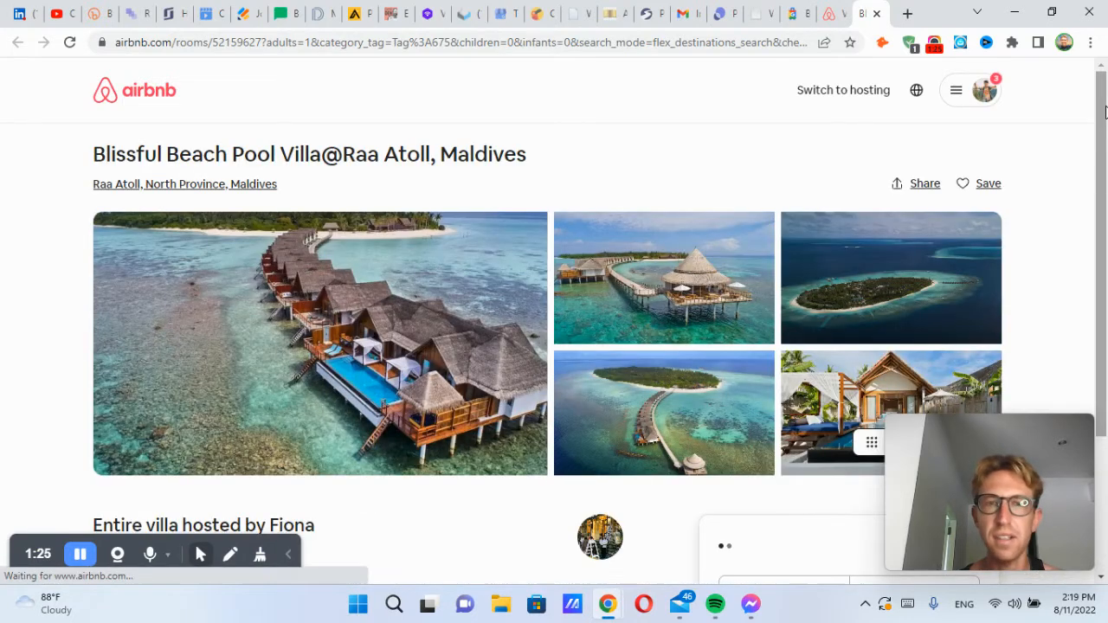
Step: Scroll through the Raa Atoll villa page, checking its nightly price and booking details
drag(1104, 110, 1101, 148)
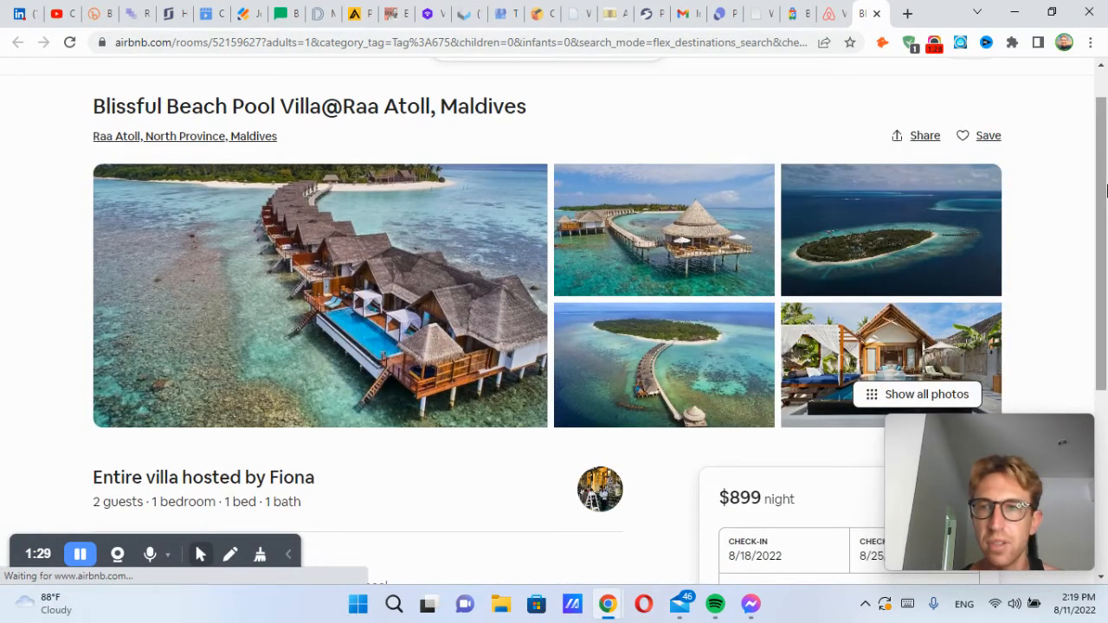
scroll(714, 286, down, 3)
drag(721, 224, 814, 225)
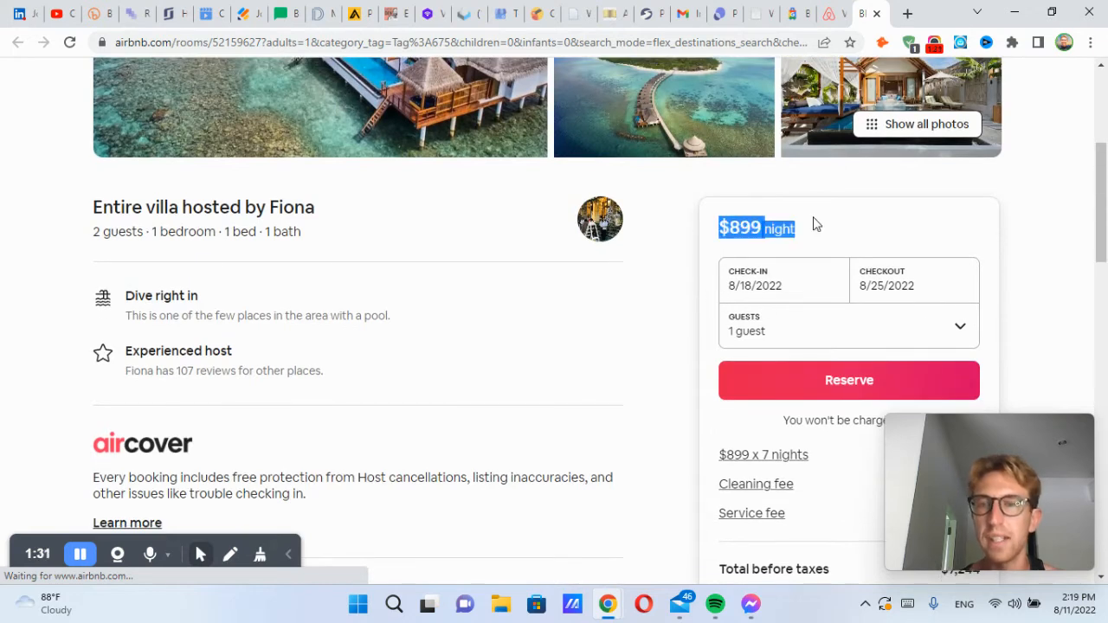
click(850, 232)
drag(1102, 186, 1106, 291)
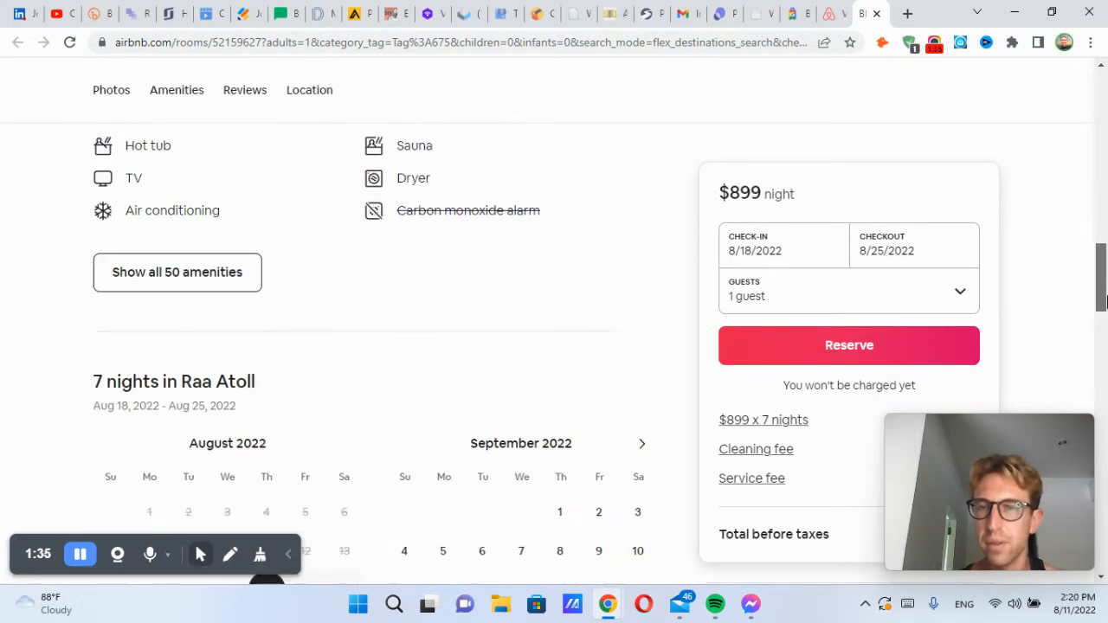
drag(978, 451, 560, 474)
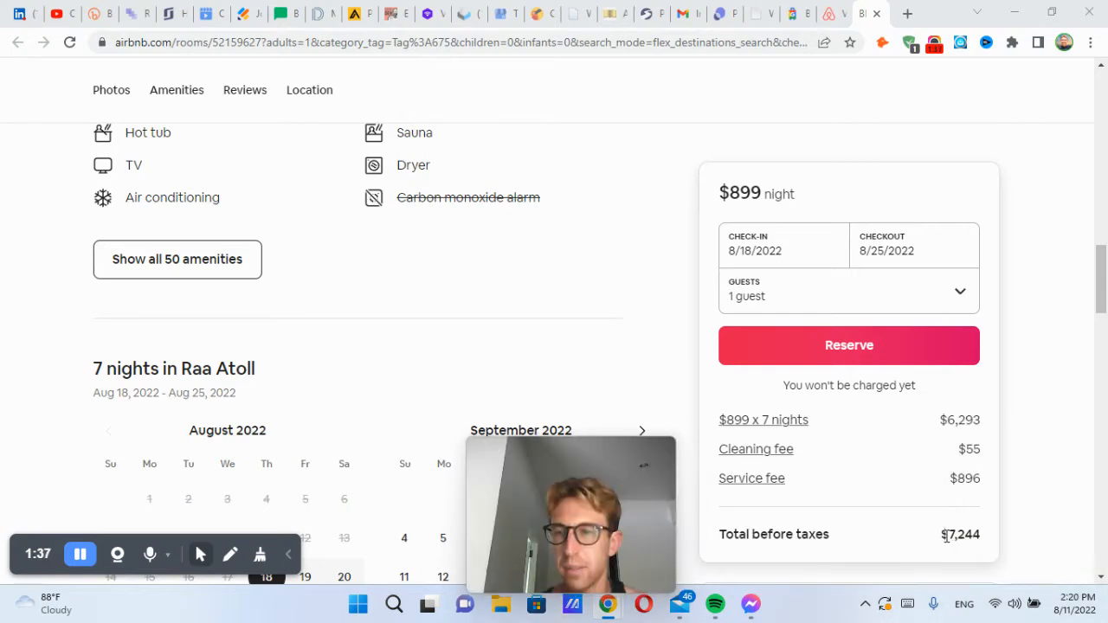
drag(633, 460, 951, 445)
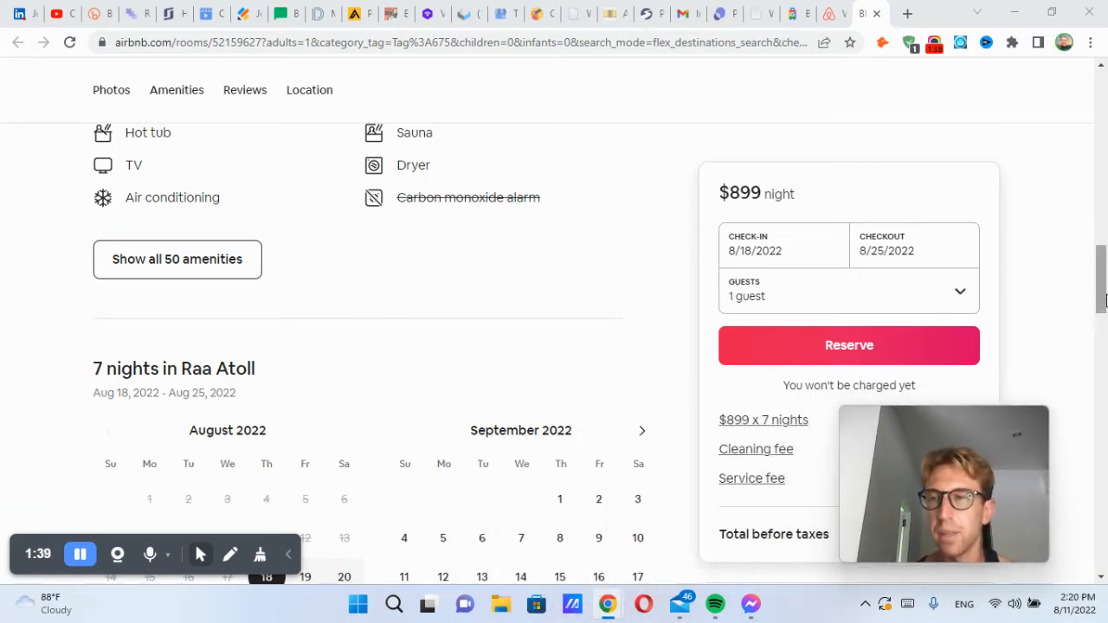
drag(1102, 279, 1098, 43)
Step: View the listing's photo gallery, then close the listing tab
click(685, 425)
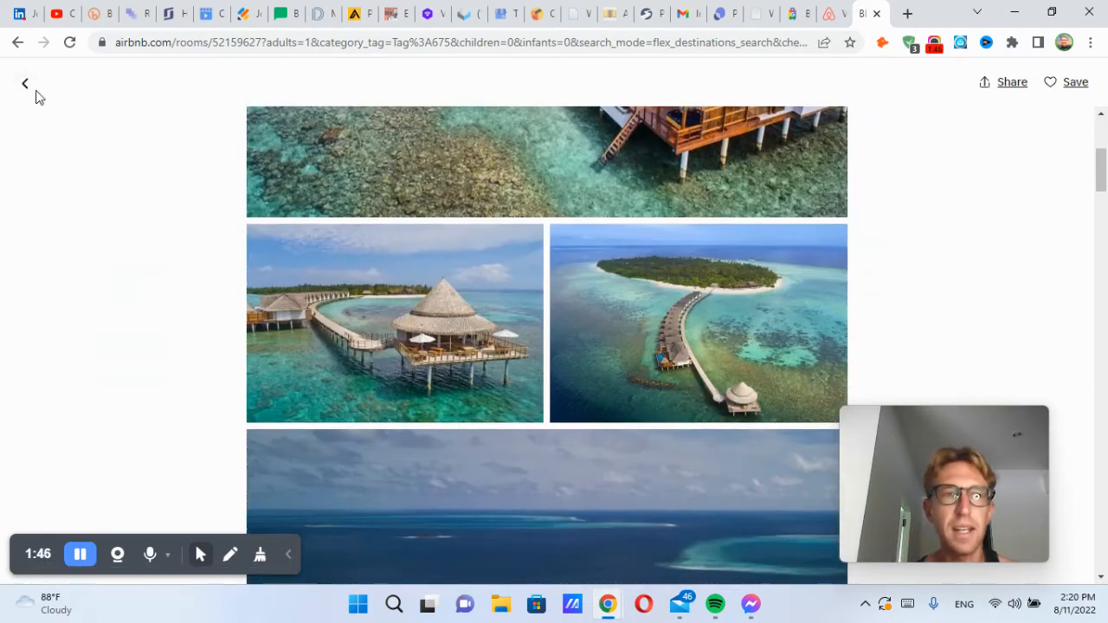
click(26, 84)
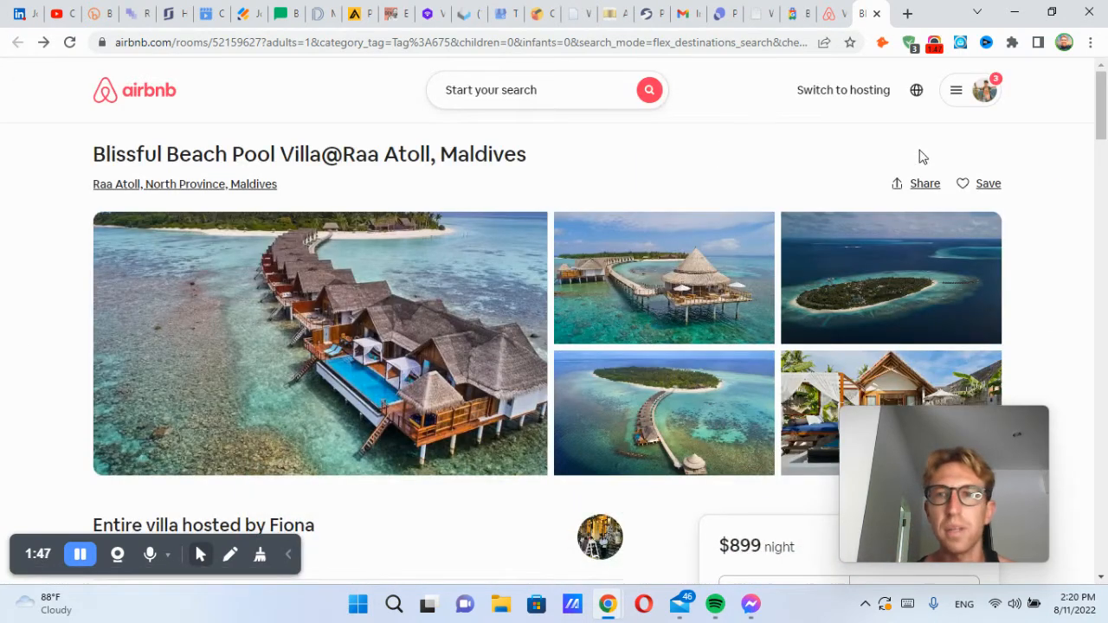
click(875, 15)
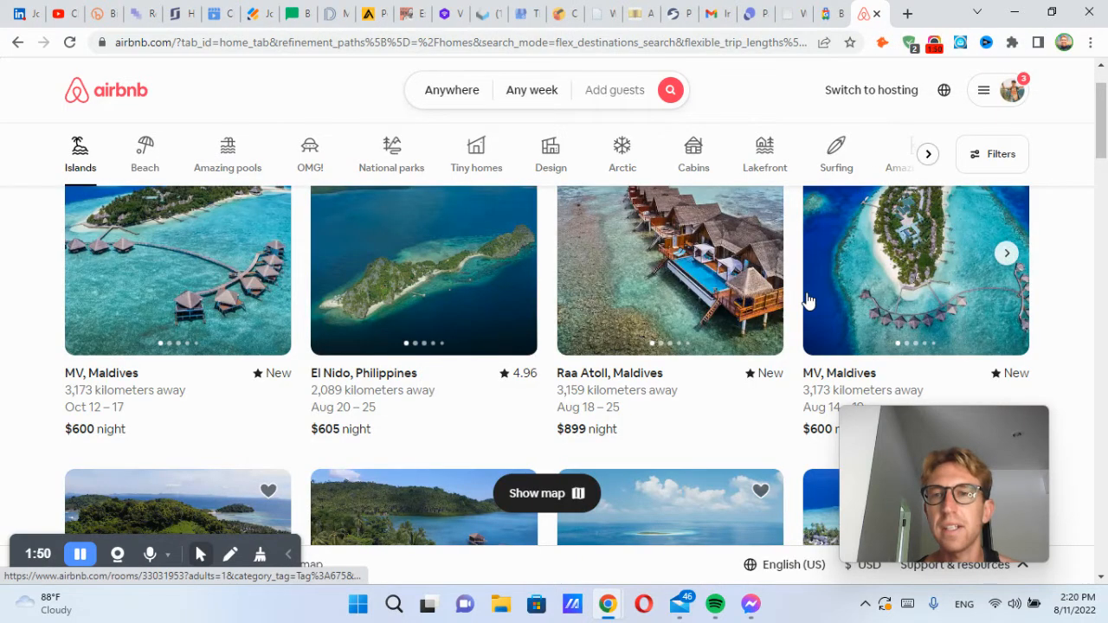
scroll(806, 300, up, 1)
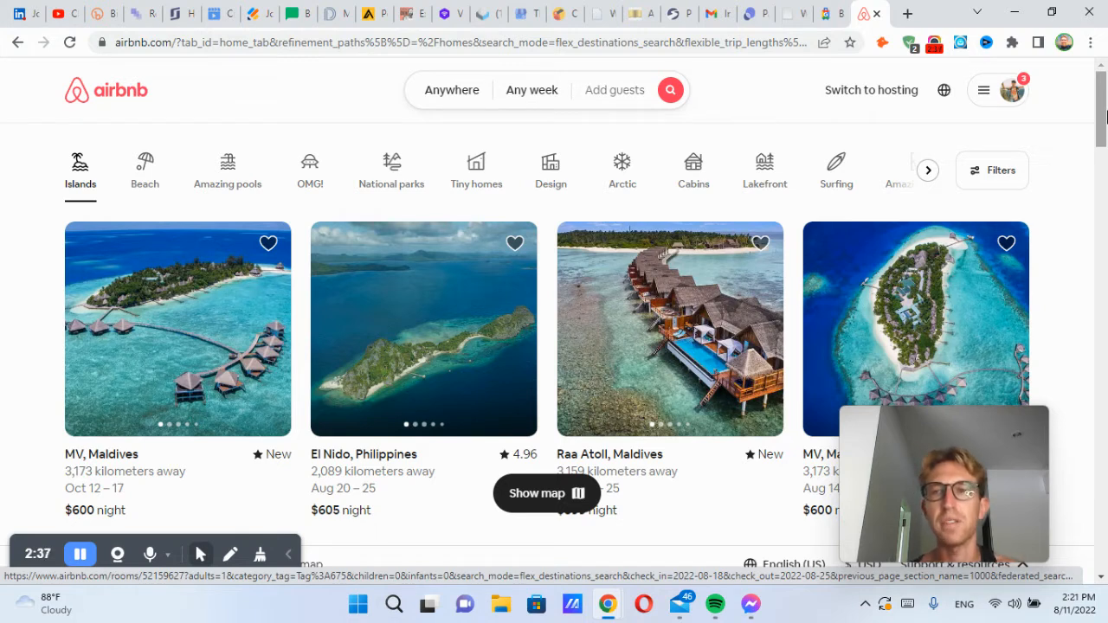
Step: Switch to hosting, log out of the account, and reopen the signed-out account menu
click(856, 99)
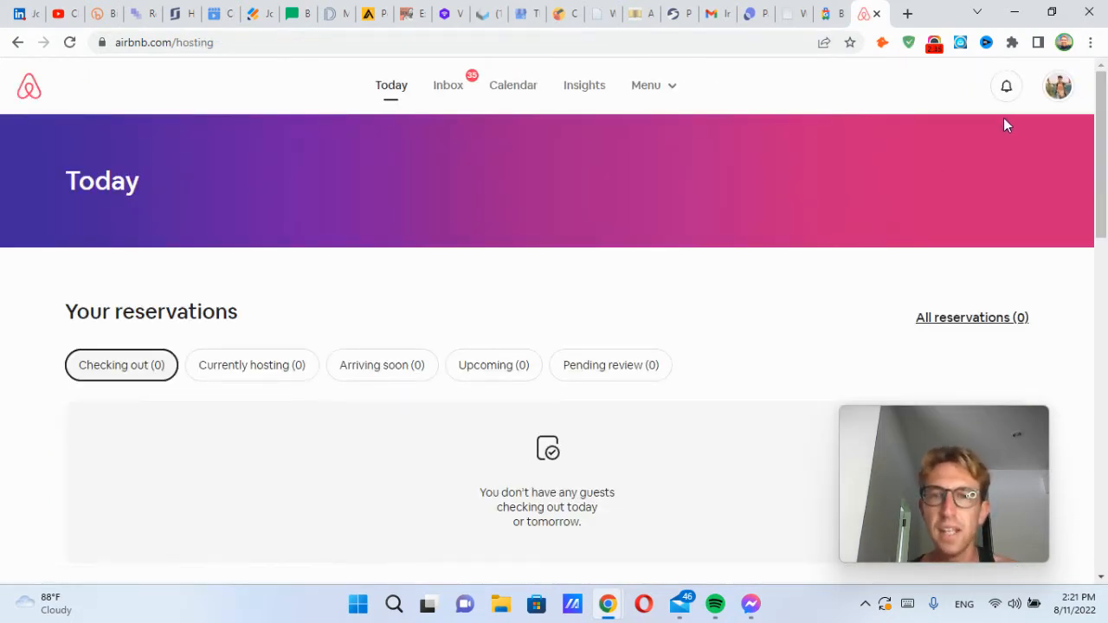
click(1054, 86)
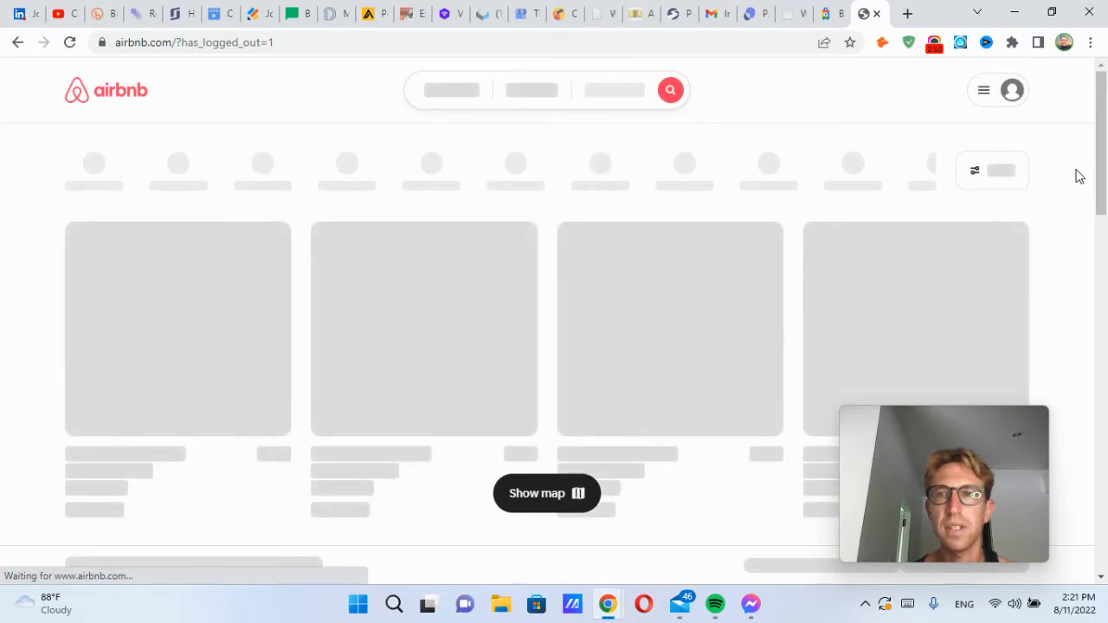
click(1011, 98)
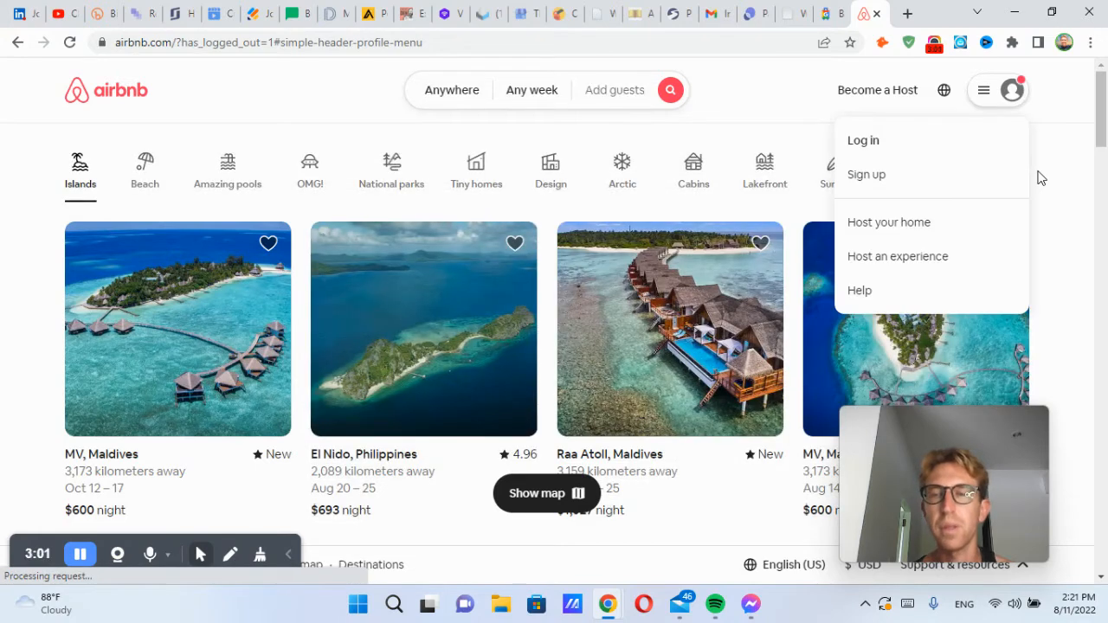
Step: Try logging in with Google, then dismiss the Google sign-in popup
click(865, 140)
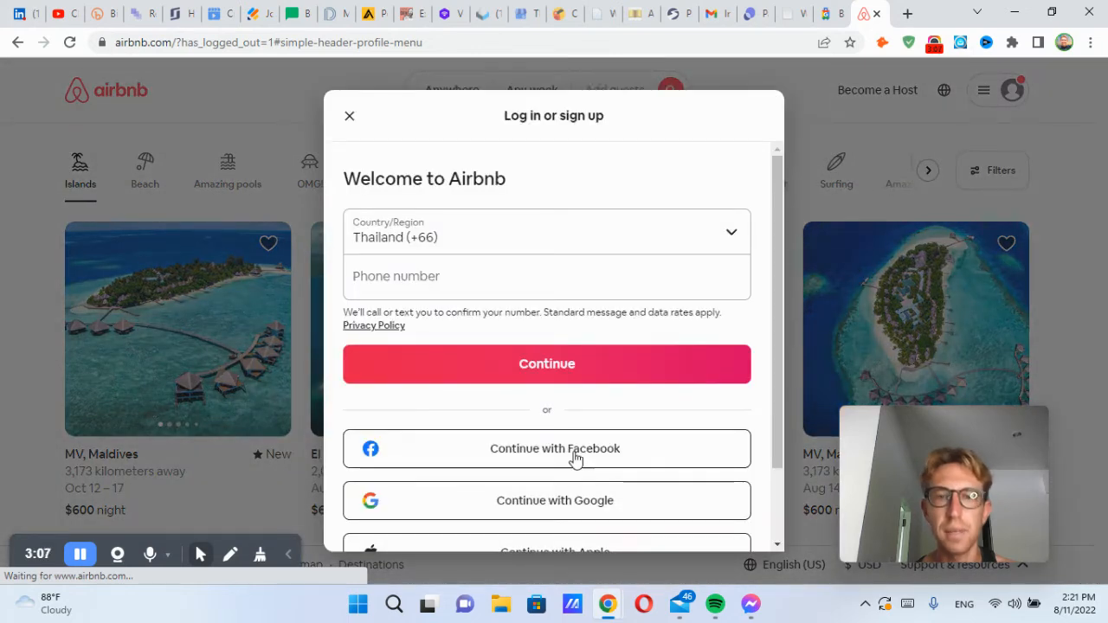
click(551, 502)
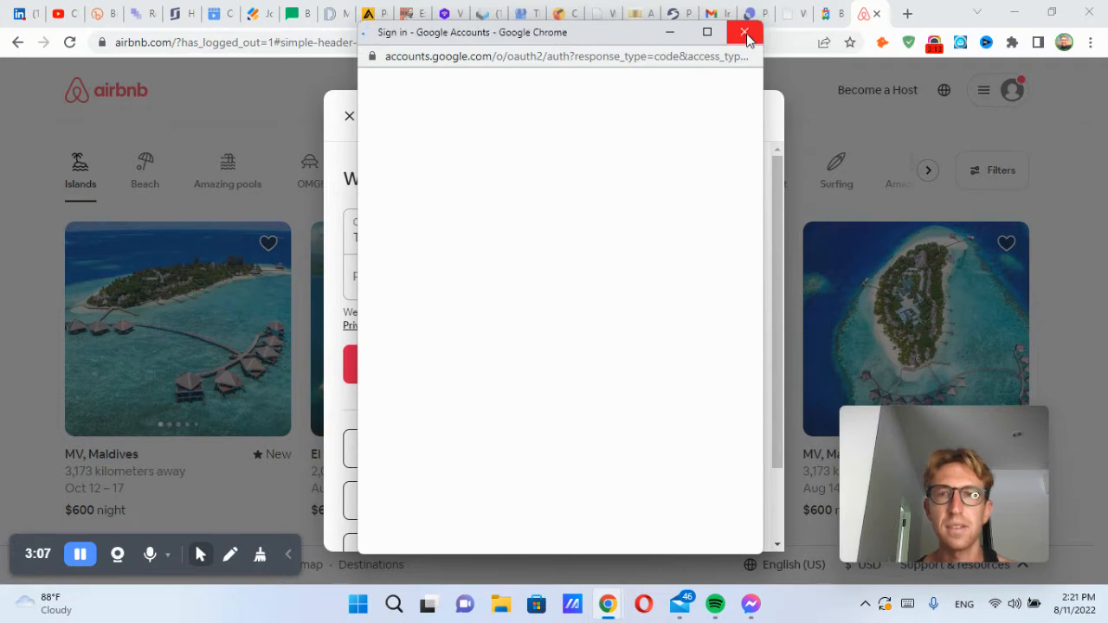
click(759, 122)
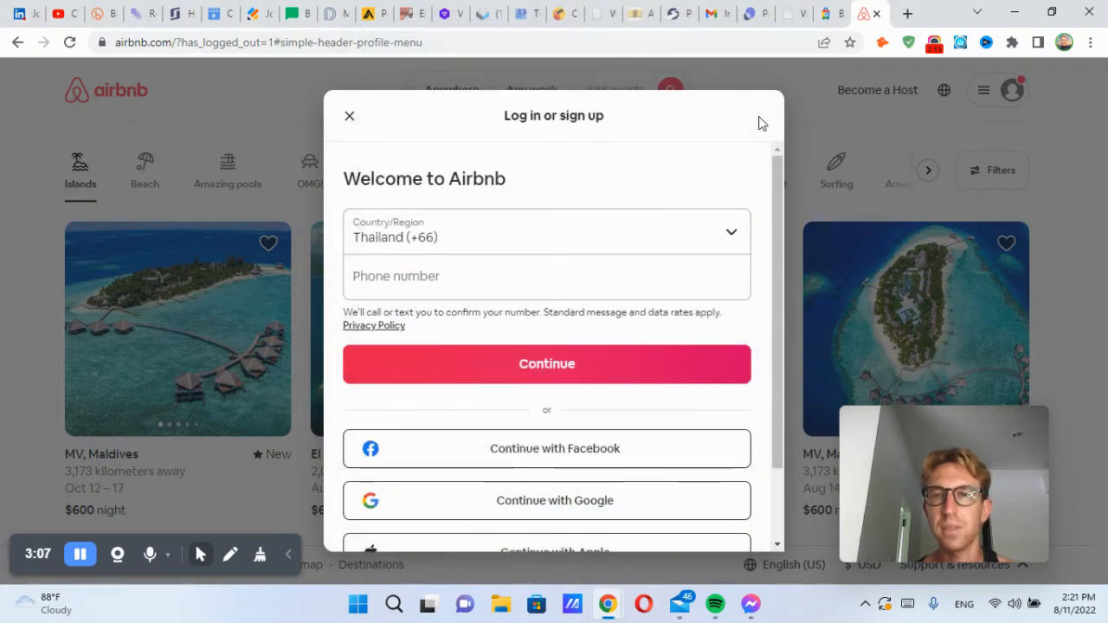
Step: Close the login dialog and open a new Chrome Incognito window
click(350, 117)
right_click(609, 604)
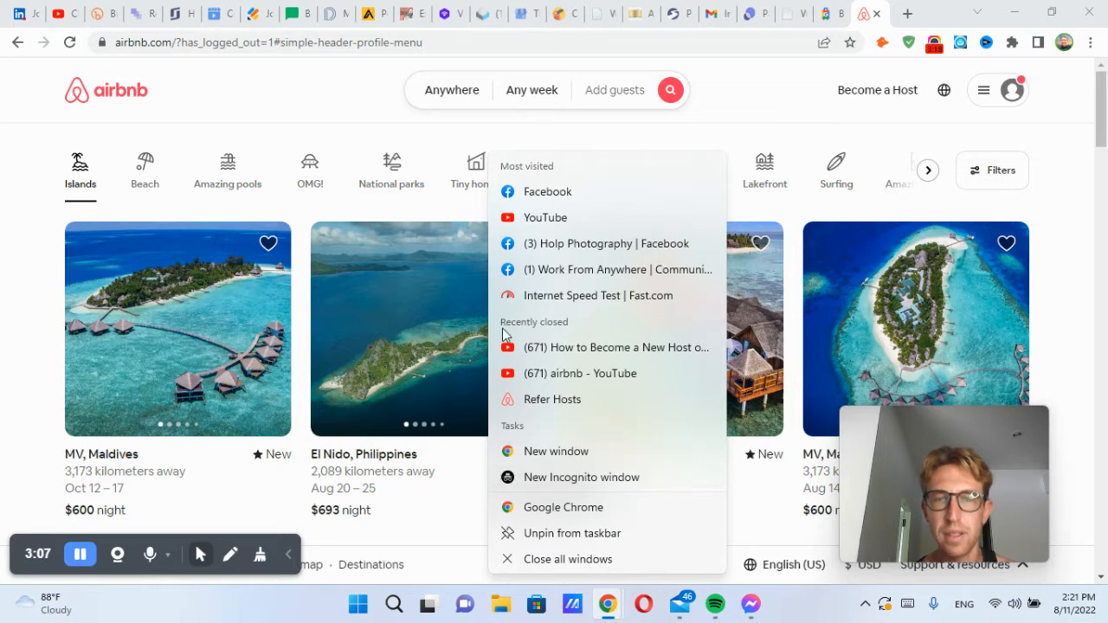
click(576, 477)
Step: Load airbnb.com in the Incognito window
text(a)
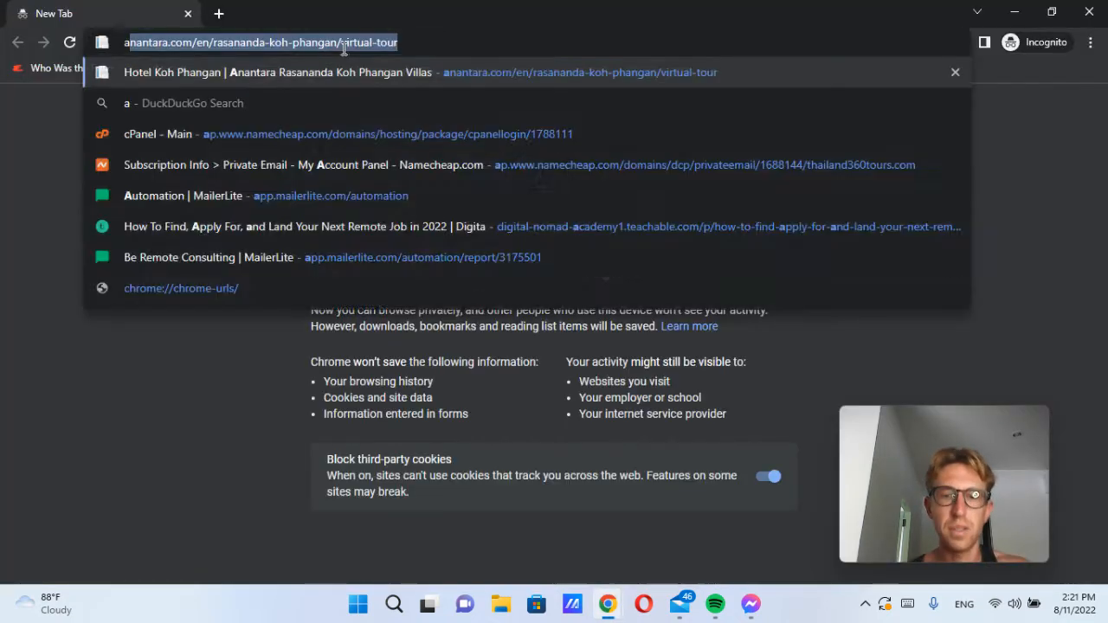
text(irbnb.com/h)
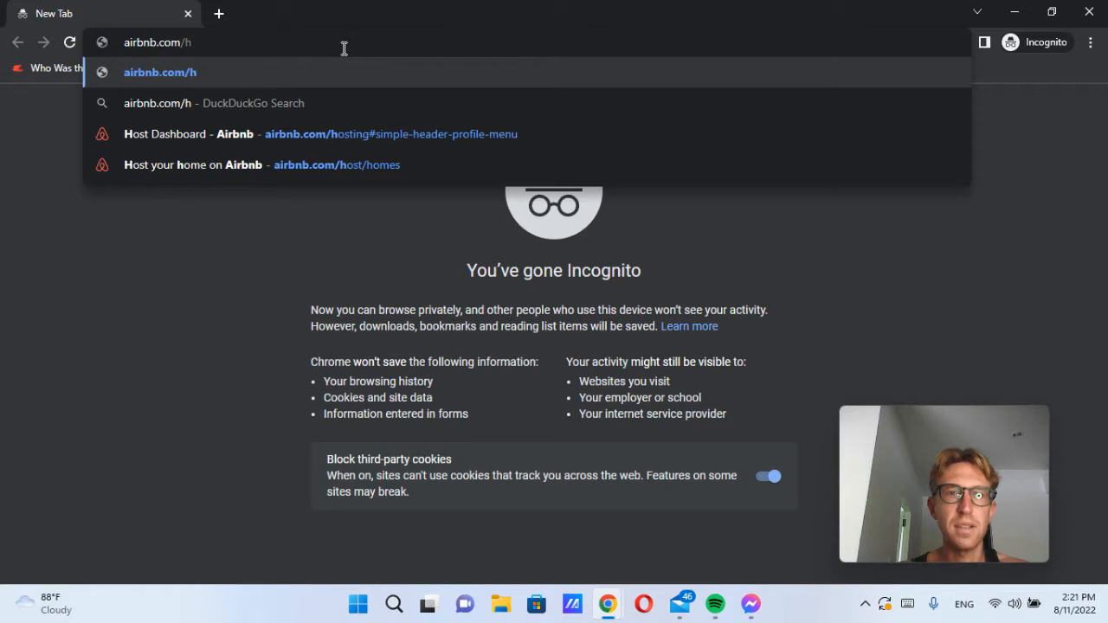
key(Return)
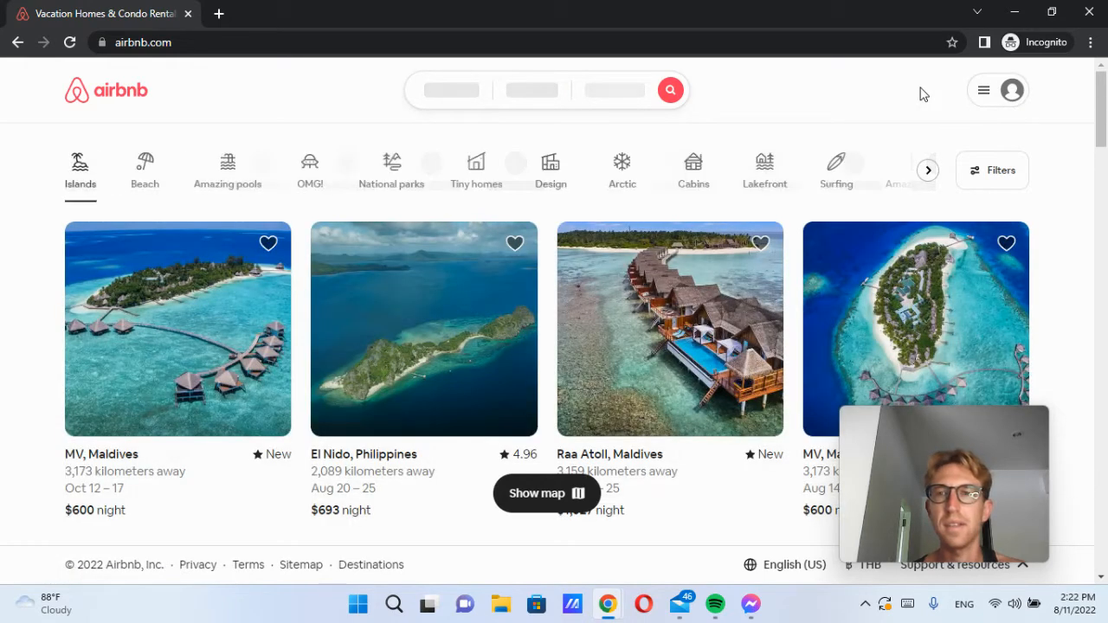
Step: Open the host homes page and look over its earnings estimate
click(890, 95)
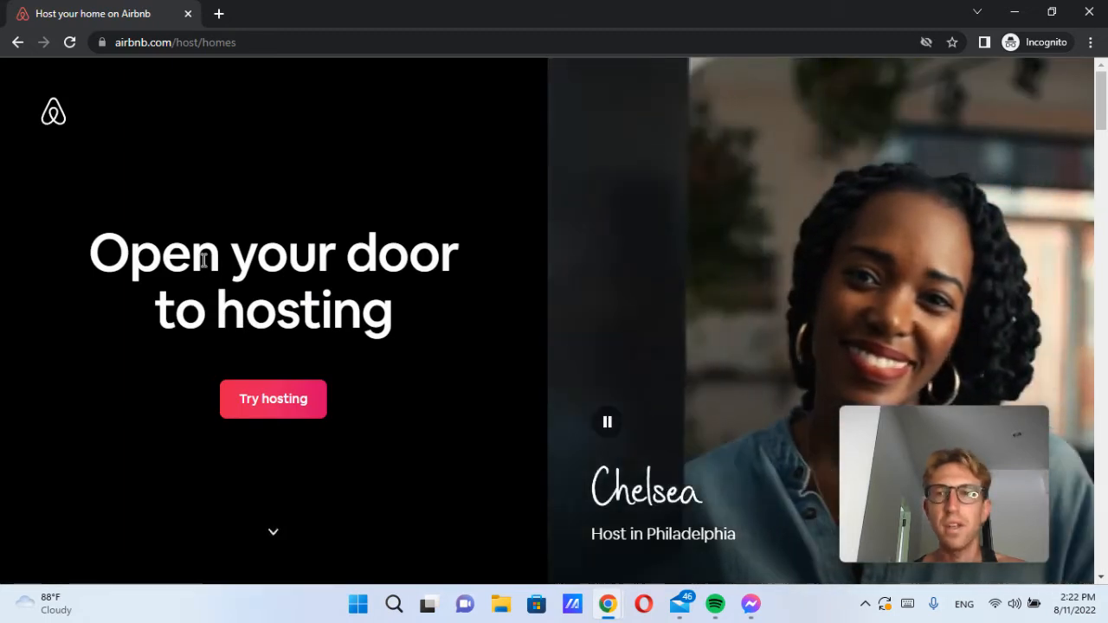
drag(132, 253, 413, 312)
click(422, 310)
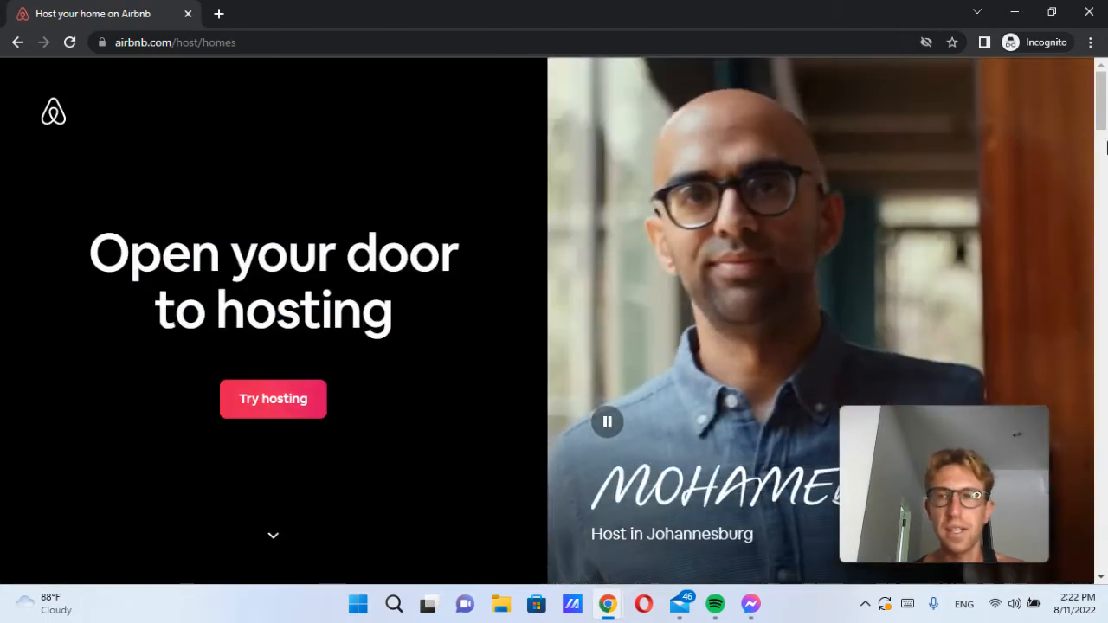
drag(1105, 114, 1106, 268)
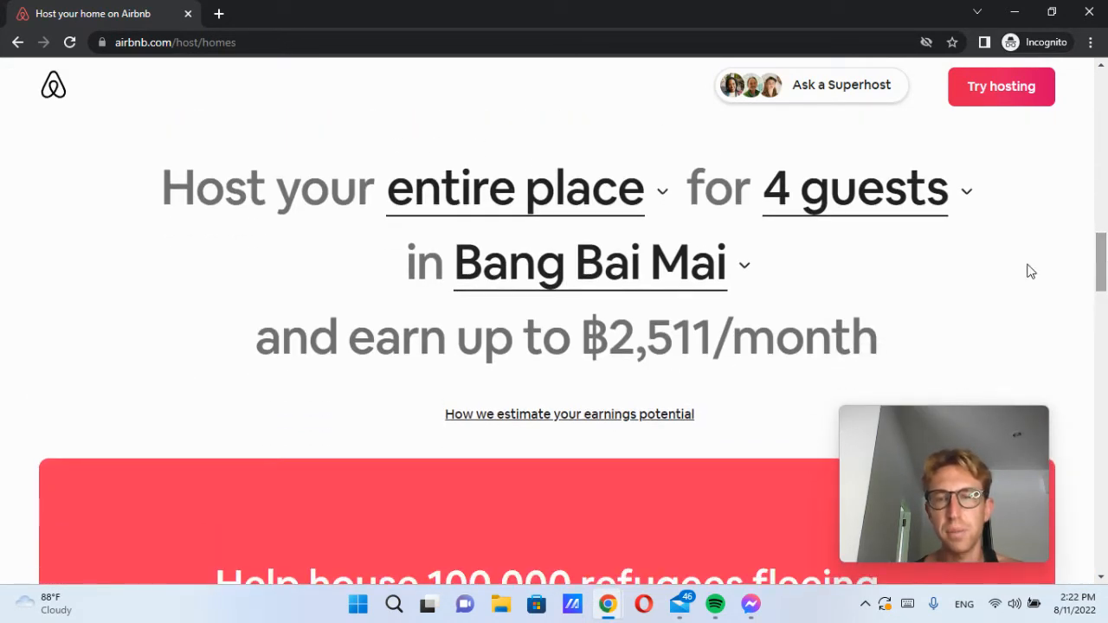
drag(201, 196, 668, 185)
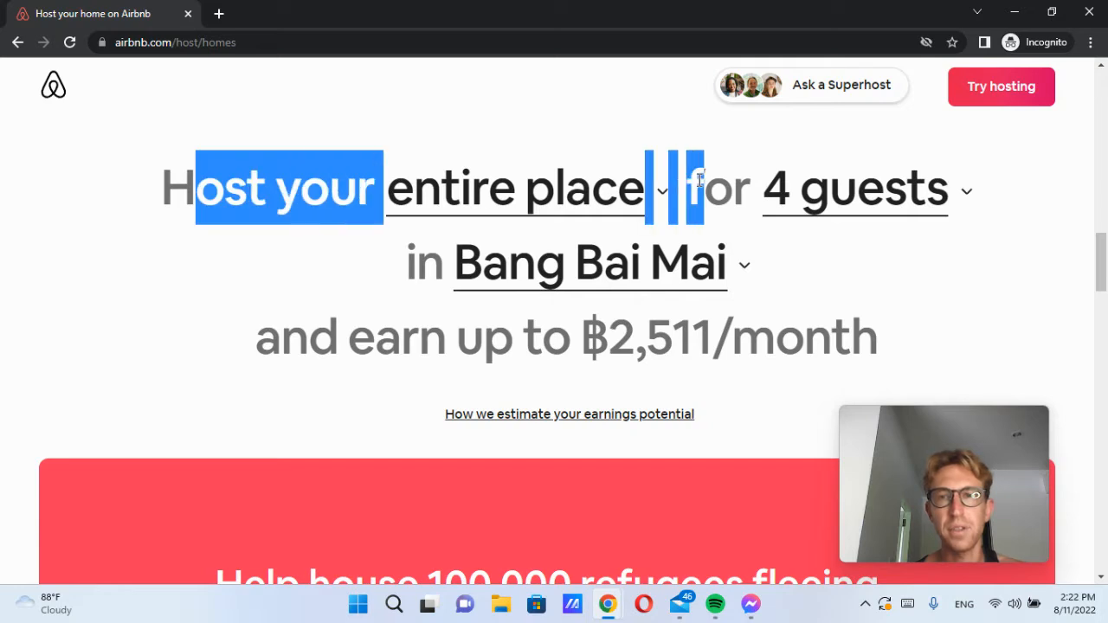
click(710, 177)
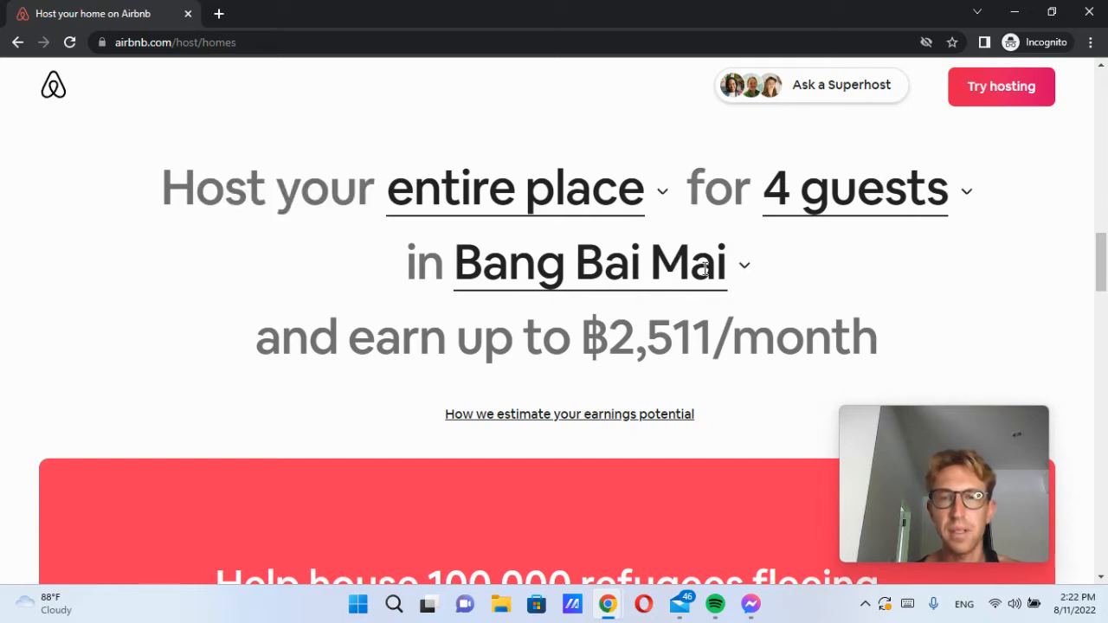
Step: Change the estimate location to Bali, Indonesia, showing ฿35,133
click(675, 270)
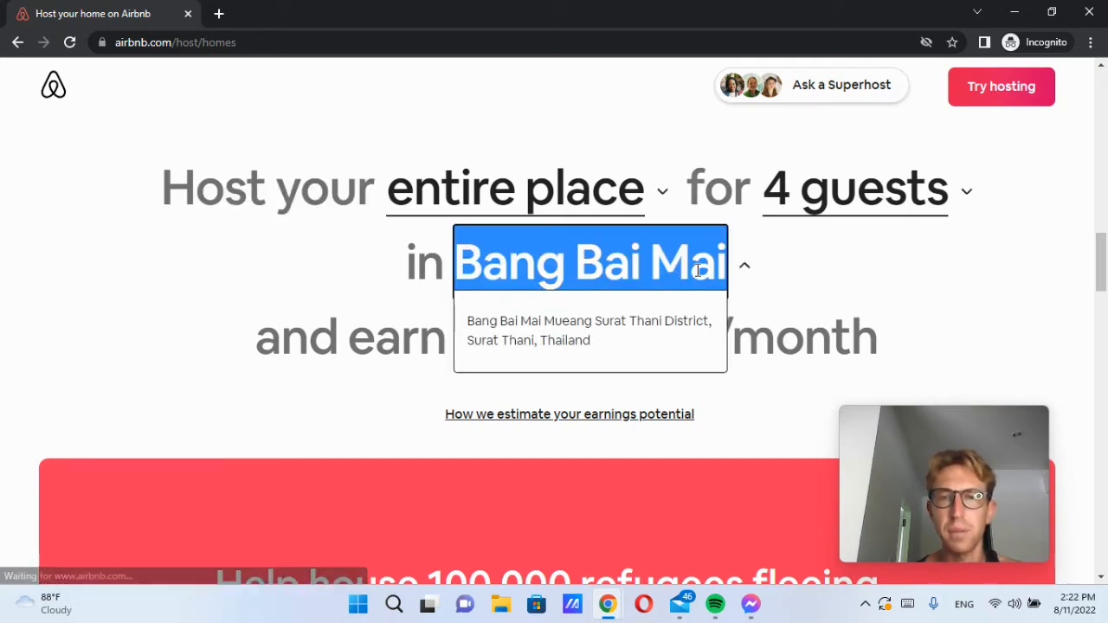
key(BackSpace)
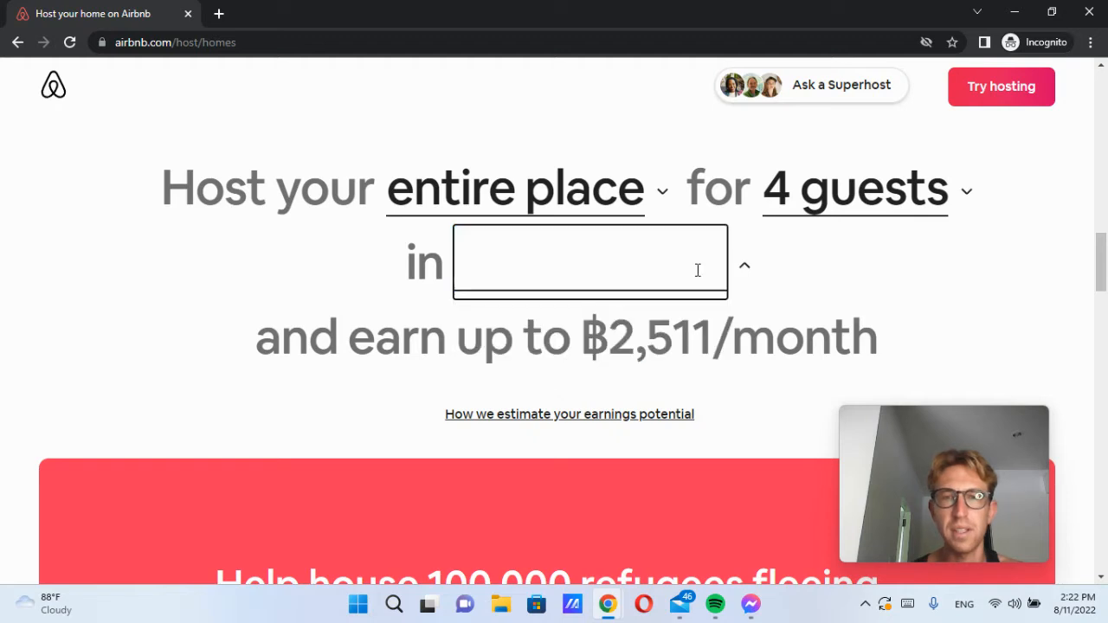
text(bali)
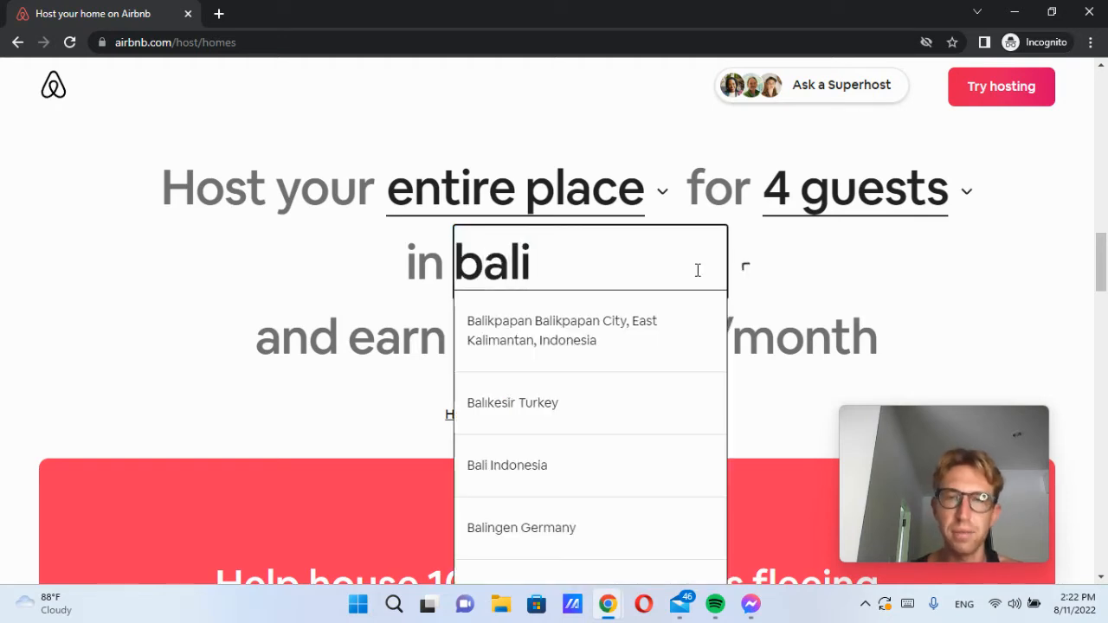
click(550, 465)
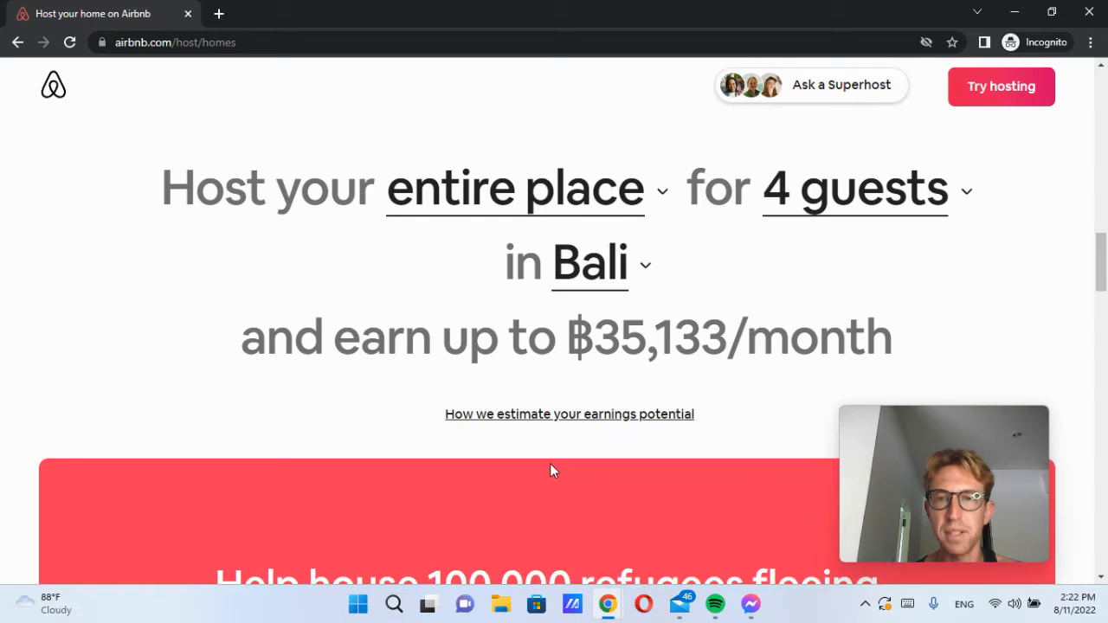
drag(576, 339, 723, 335)
click(722, 336)
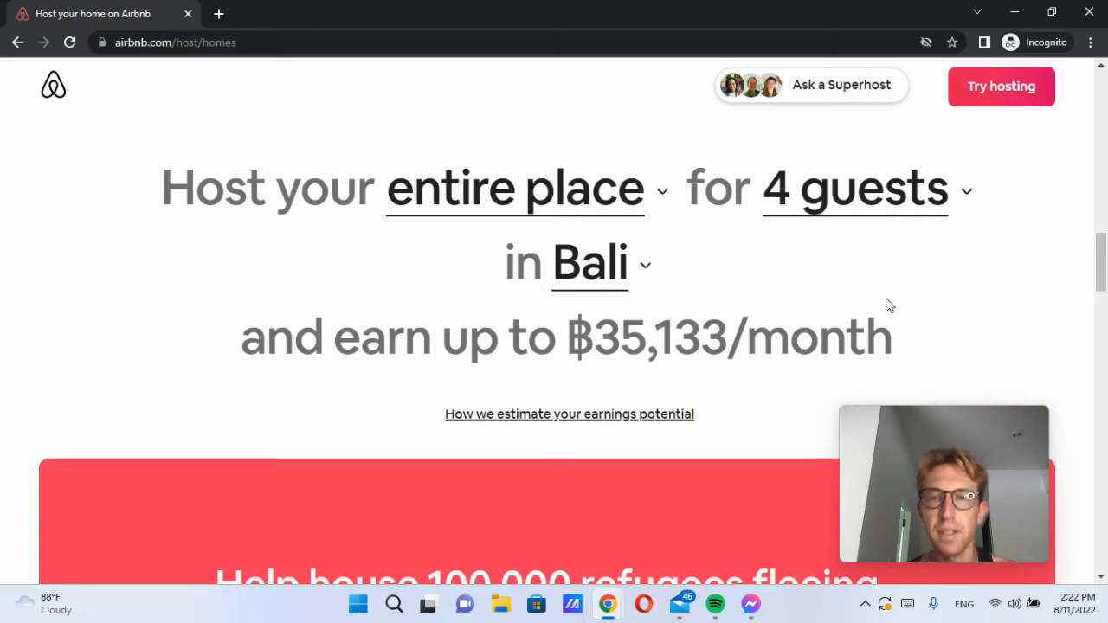
Step: Change the estimate location to Austin, TX, showing ฿136,090
mouse_move(1103, 269)
mouse_down()
mouse_move(1103, 307)
mouse_move(1104, 256)
mouse_move(1104, 269)
mouse_up()
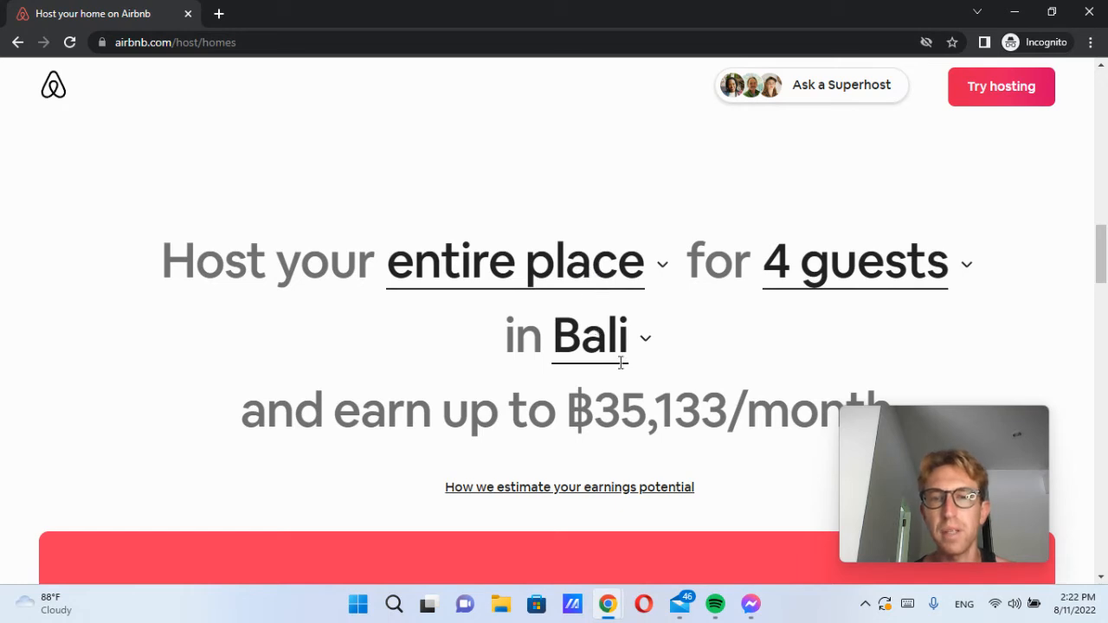
scroll(621, 362, down, 1)
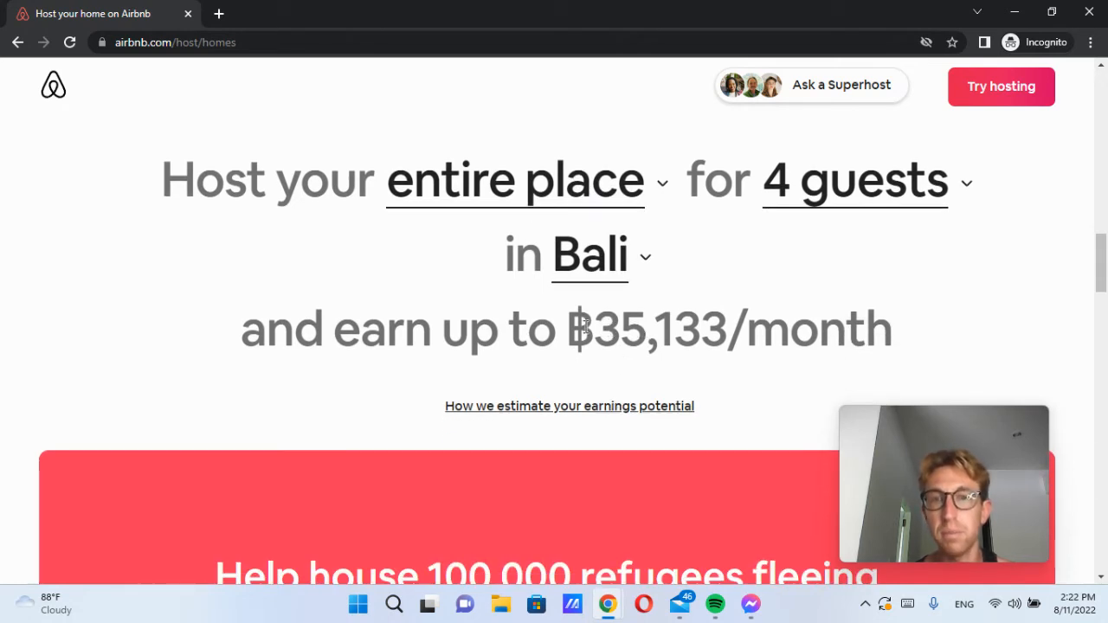
drag(585, 326, 831, 326)
click(831, 326)
click(633, 282)
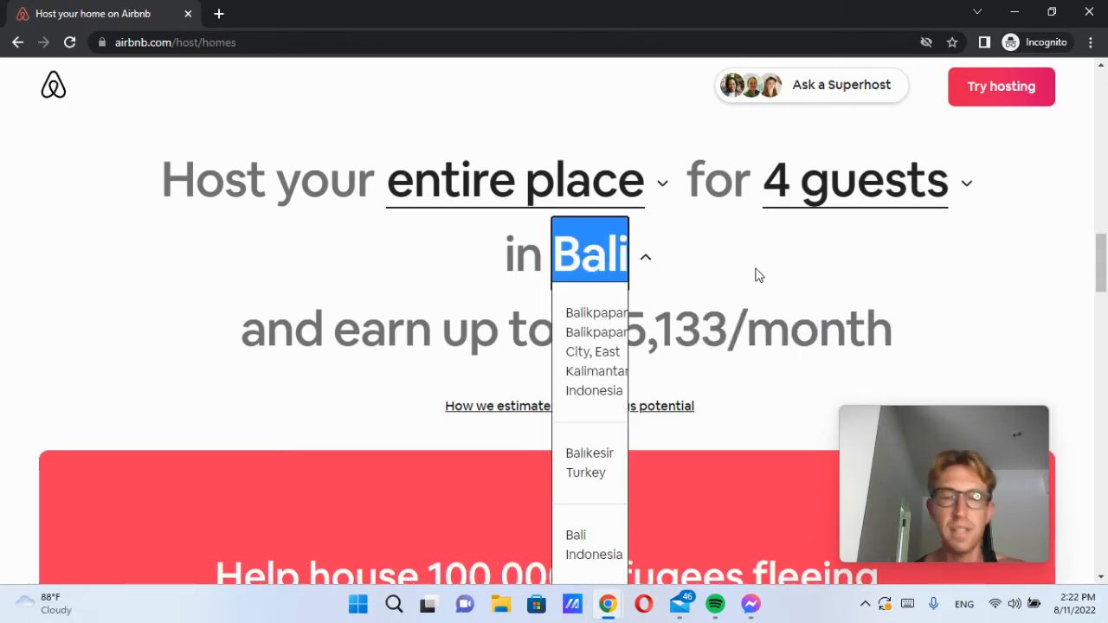
text(Aust)
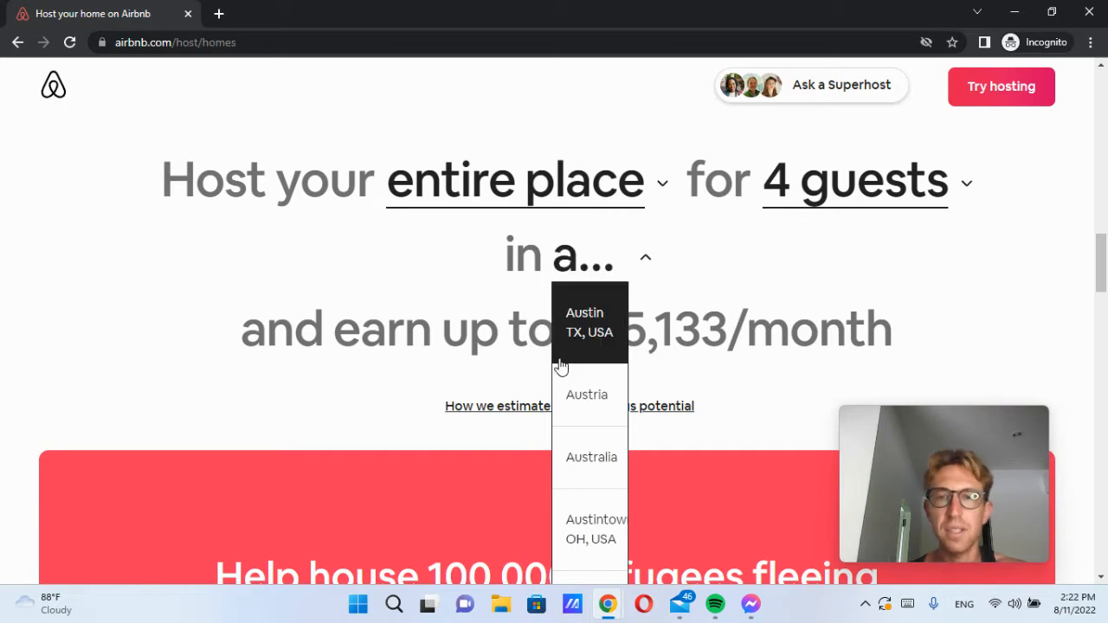
click(563, 350)
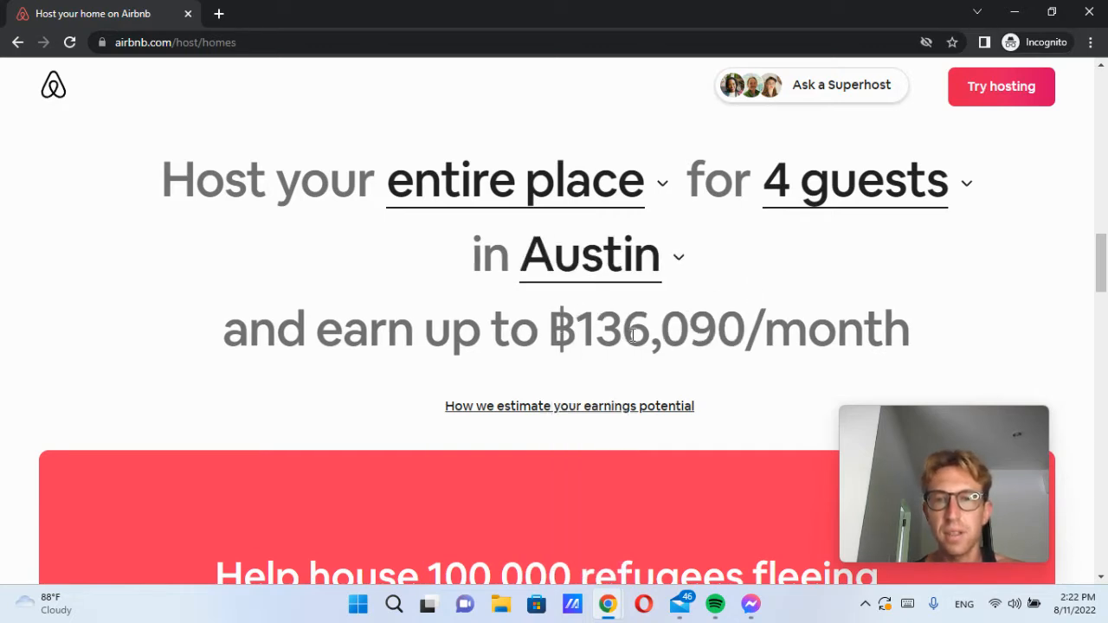
drag(557, 327, 915, 321)
click(914, 322)
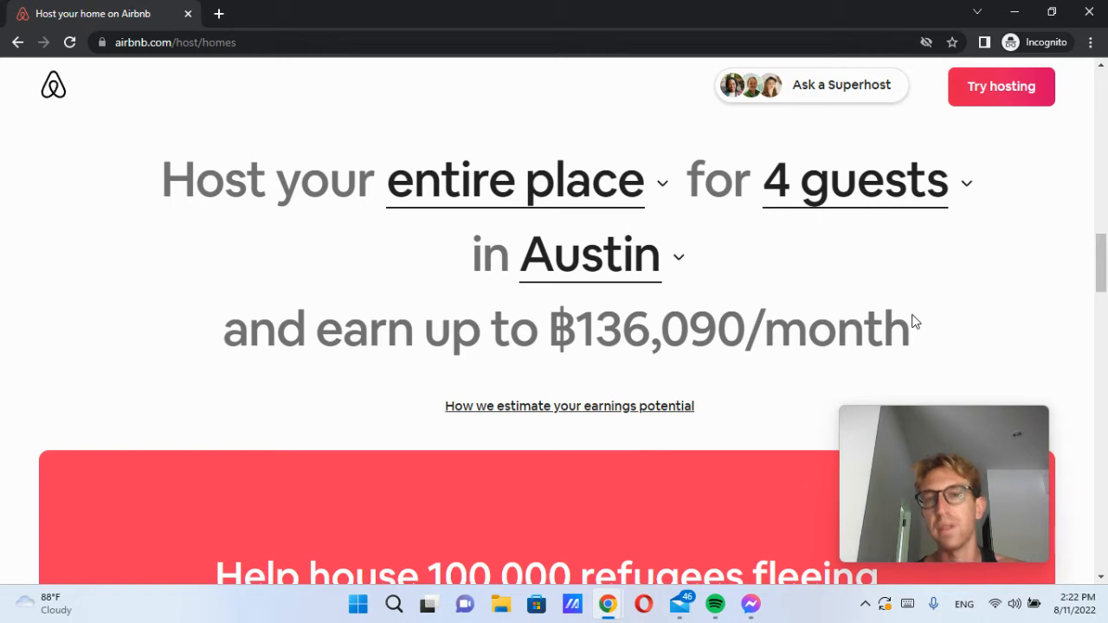
Step: Change the estimate location to Bangkok, Thailand, then to Koh Samui
drag(587, 335, 662, 331)
click(689, 330)
click(644, 264)
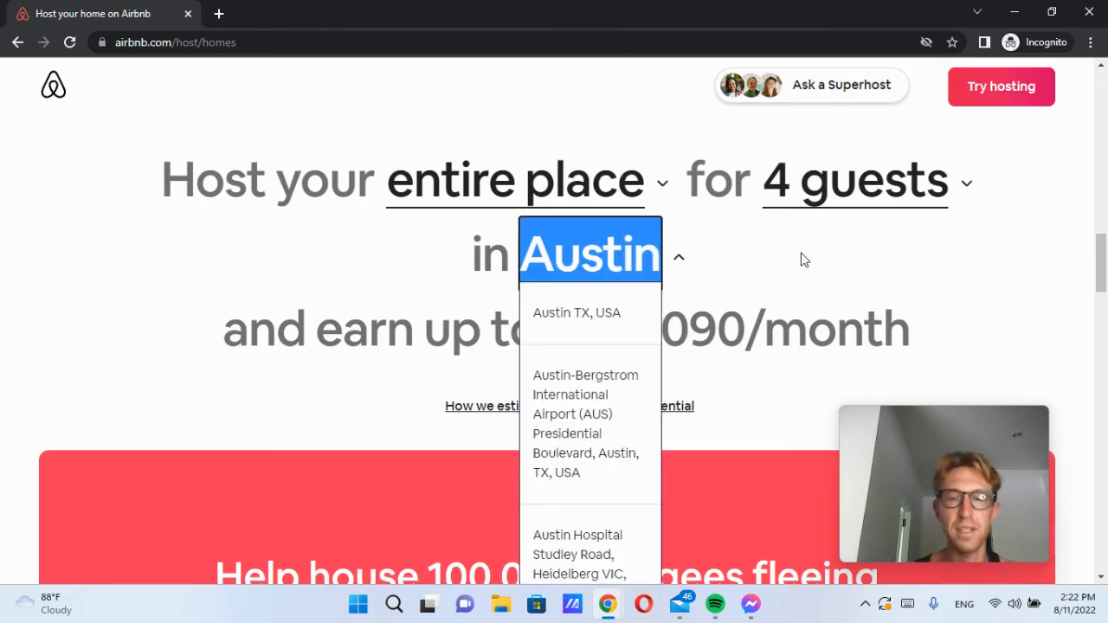
text(bang)
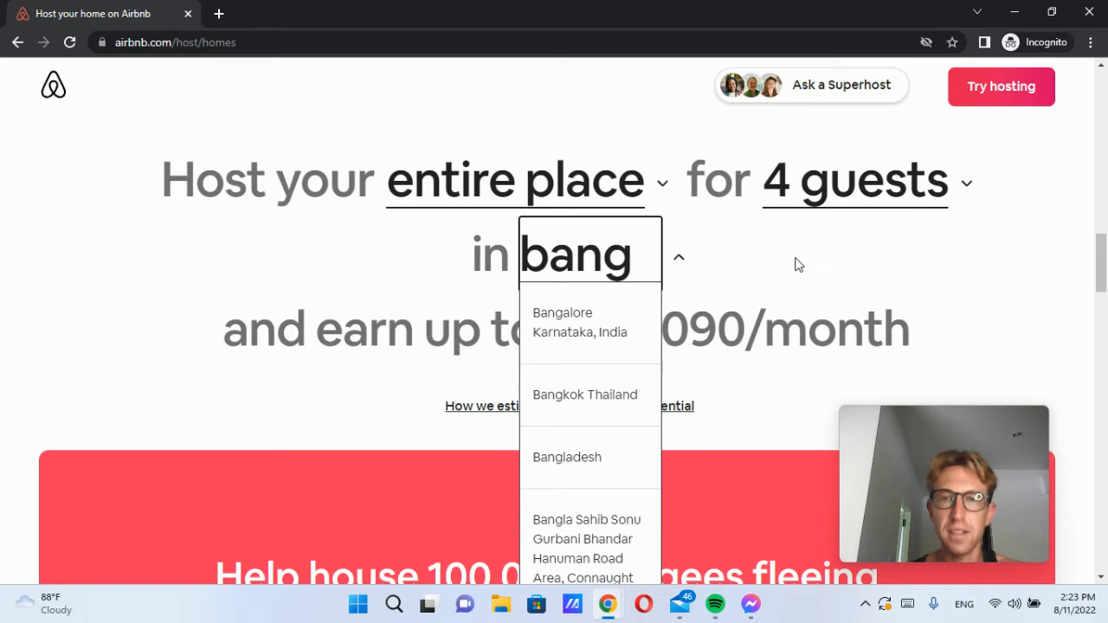
click(620, 394)
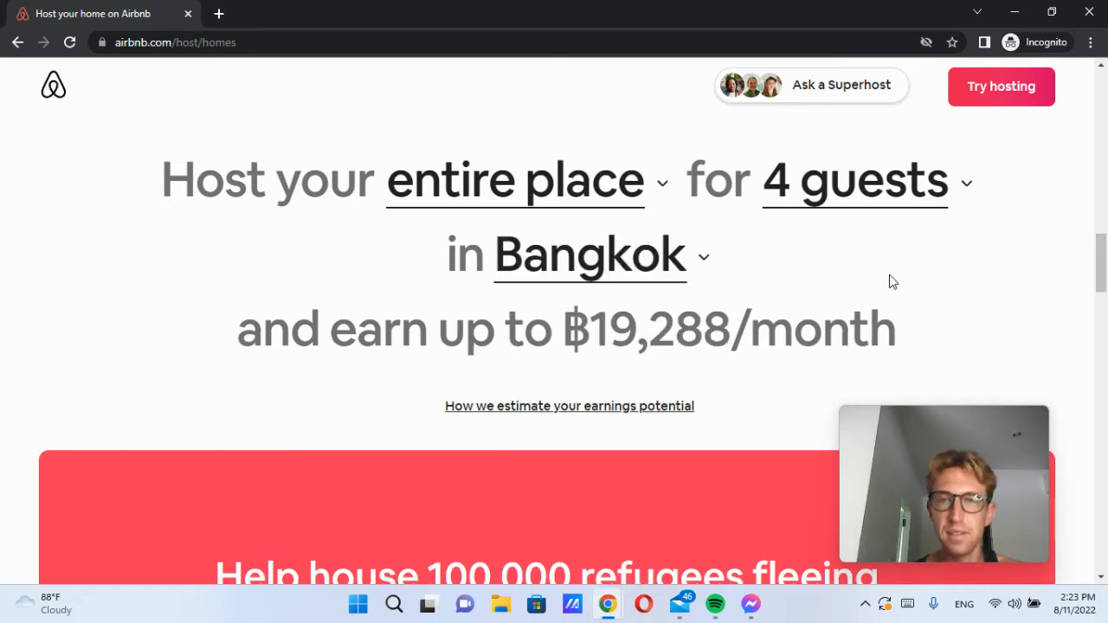
click(597, 262)
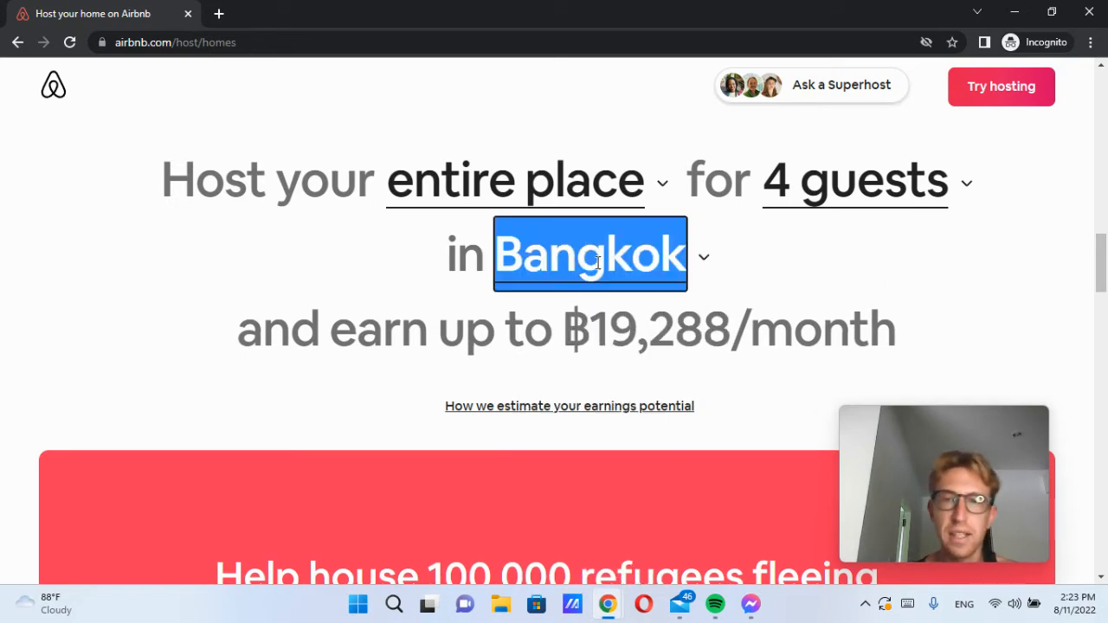
text(koh sam)
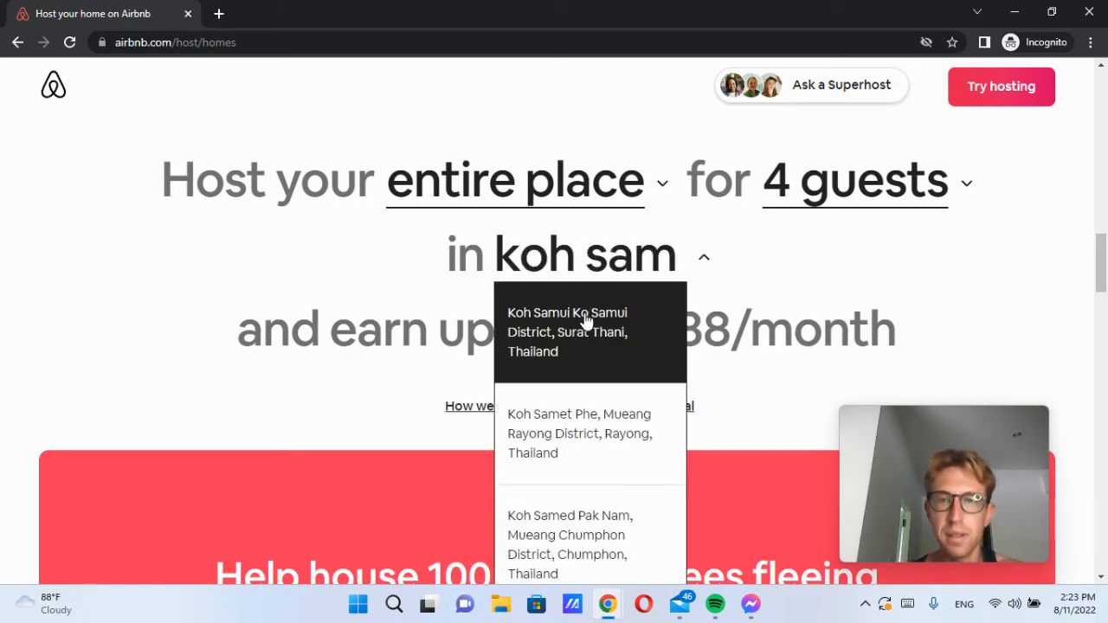
click(587, 319)
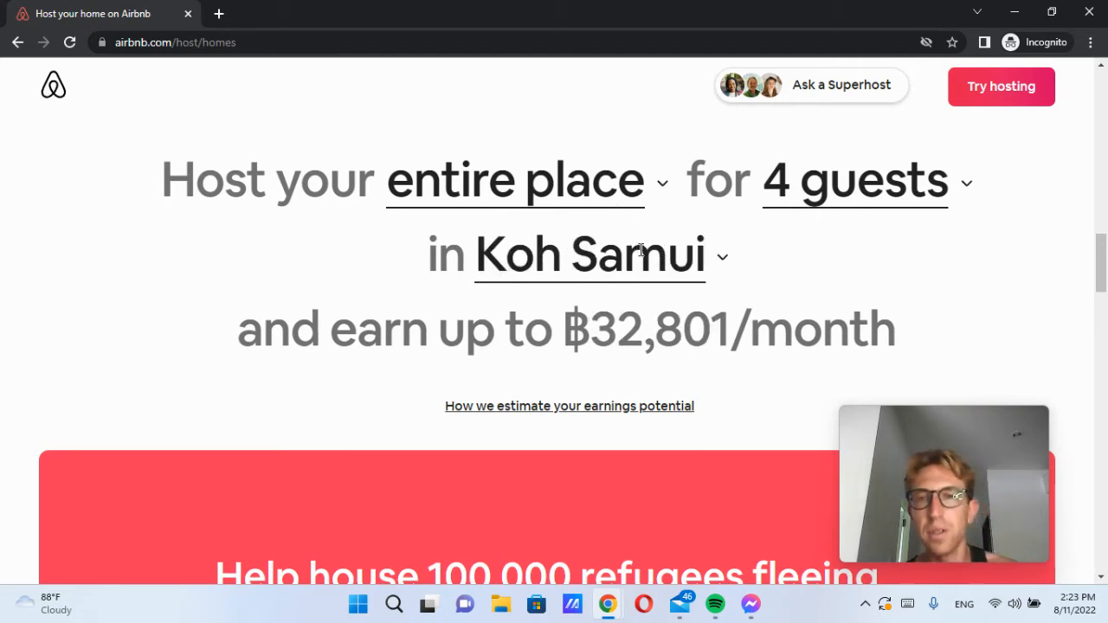
Step: Set the guest count to 2, giving a ฿14,653 monthly estimate
click(883, 173)
click(828, 249)
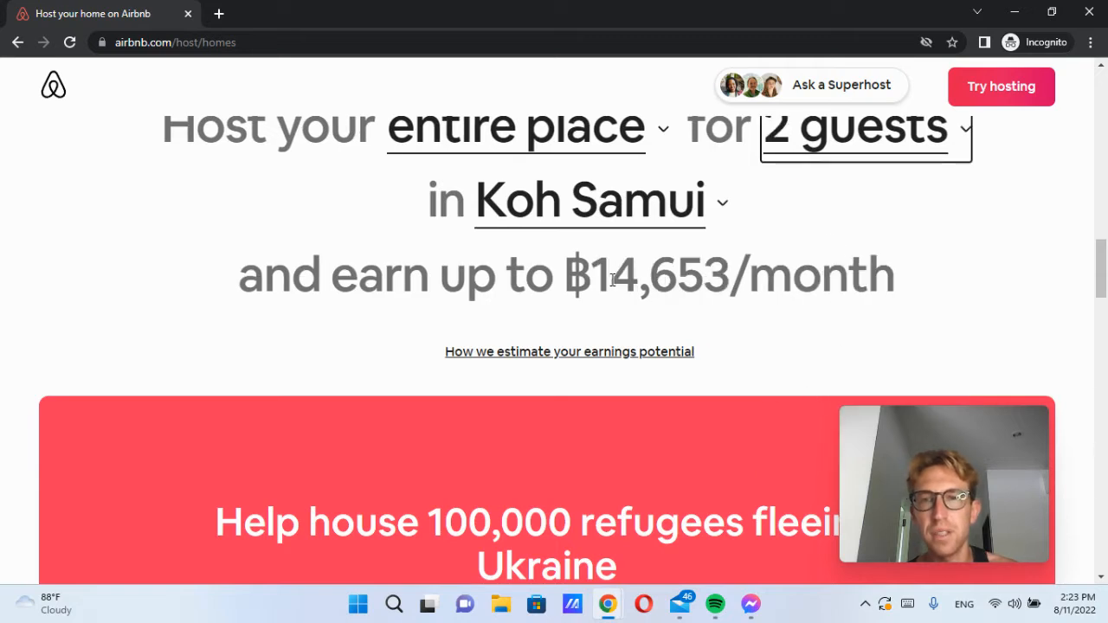
drag(567, 280, 740, 272)
drag(900, 275, 236, 278)
Step: Return to the top and start hosting, bringing up the sign-up dialog
click(728, 266)
scroll(819, 294, up, 20)
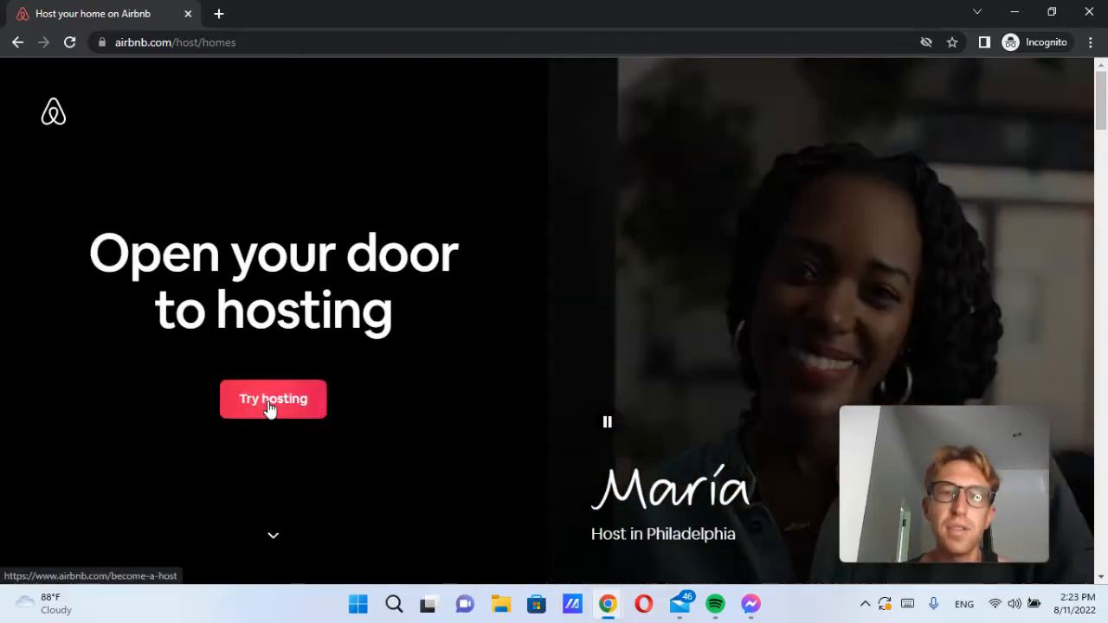
click(269, 407)
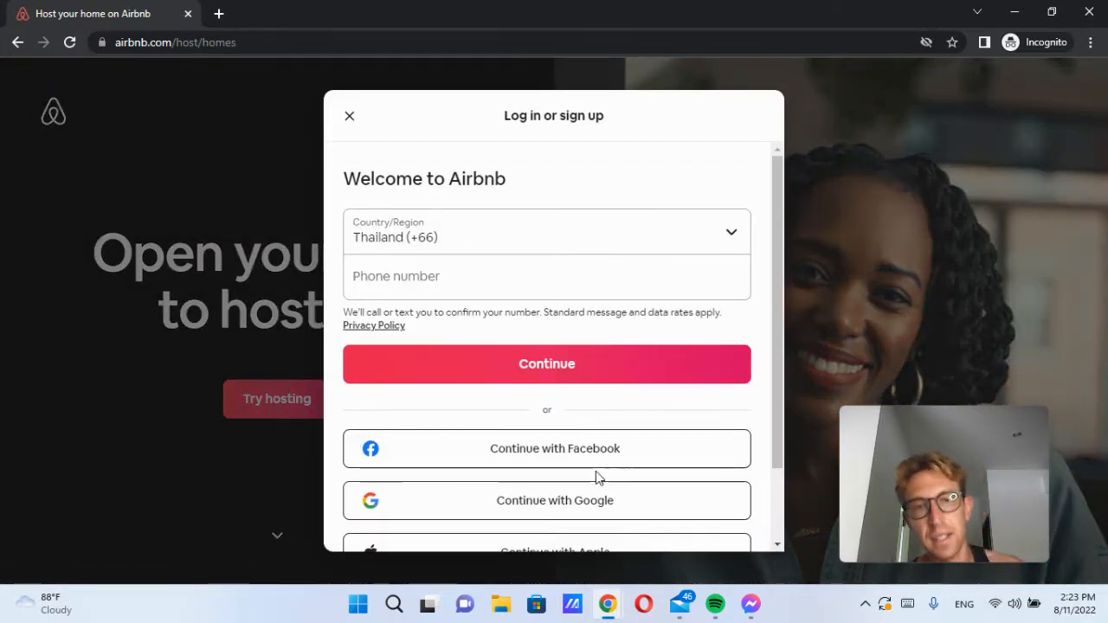
Step: Choose Continue with Google instead of a phone number in the sign-up dialog
click(416, 281)
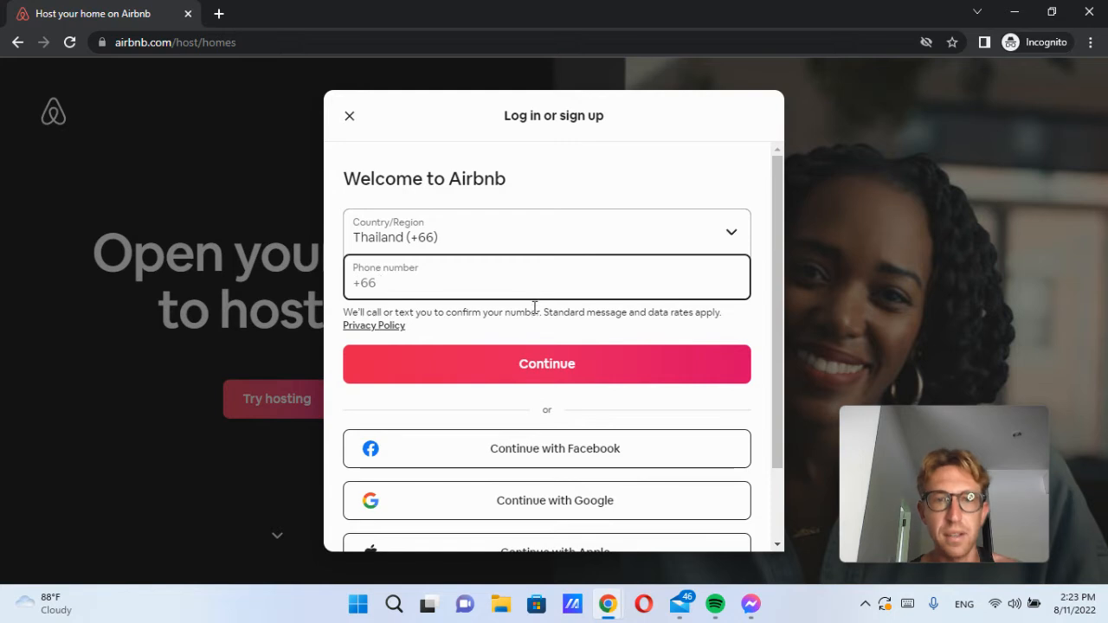
scroll(582, 390, down, 2)
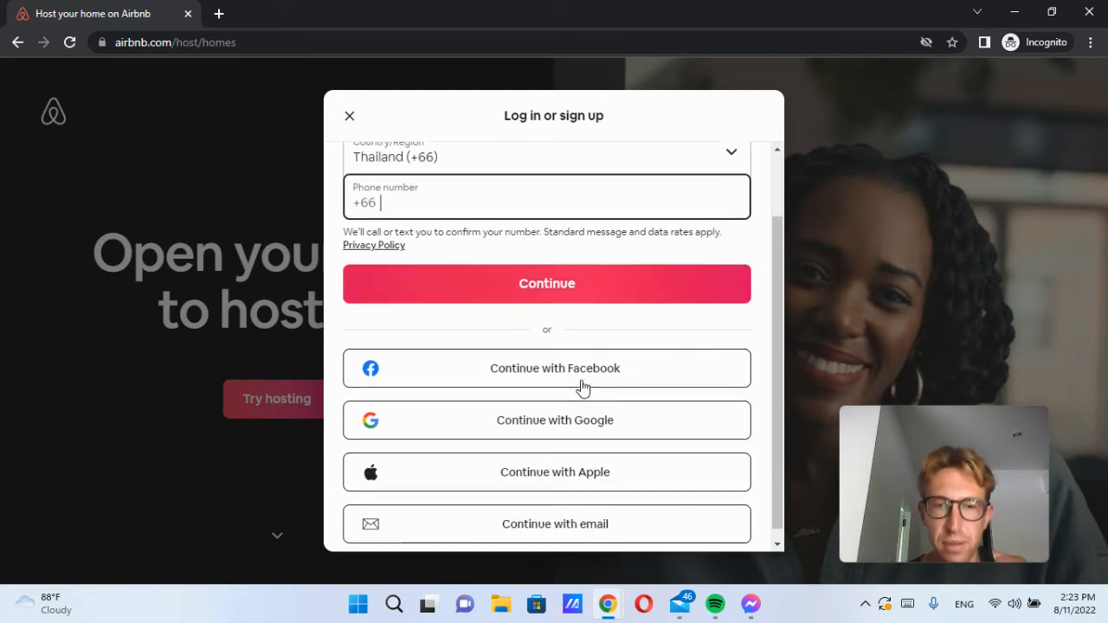
click(564, 433)
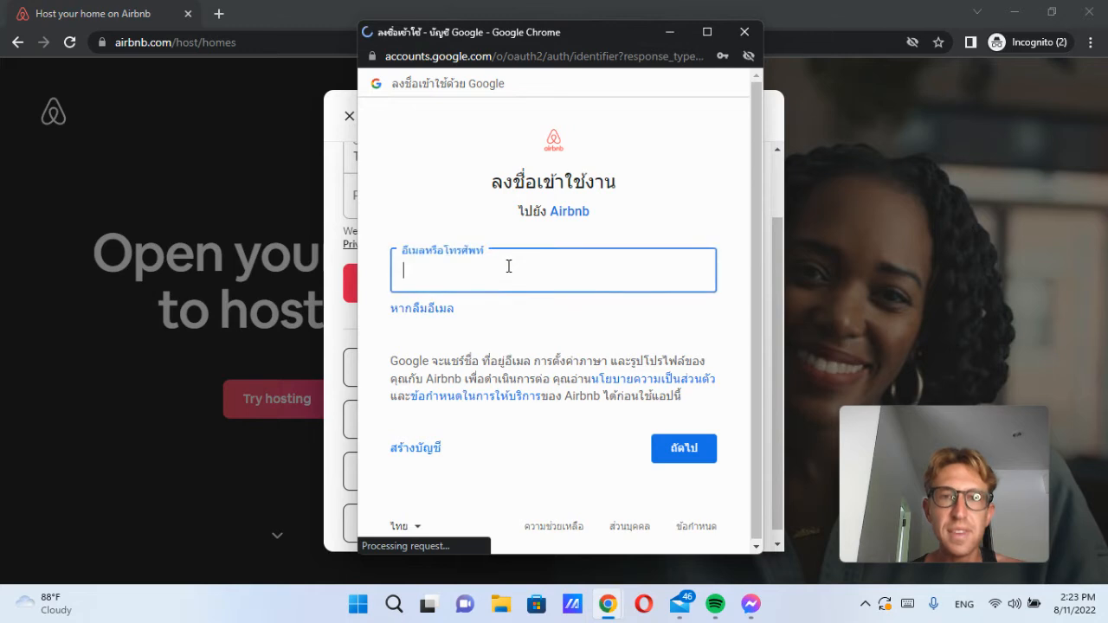
Step: Sign in with the saved Google account and its saved password
click(522, 275)
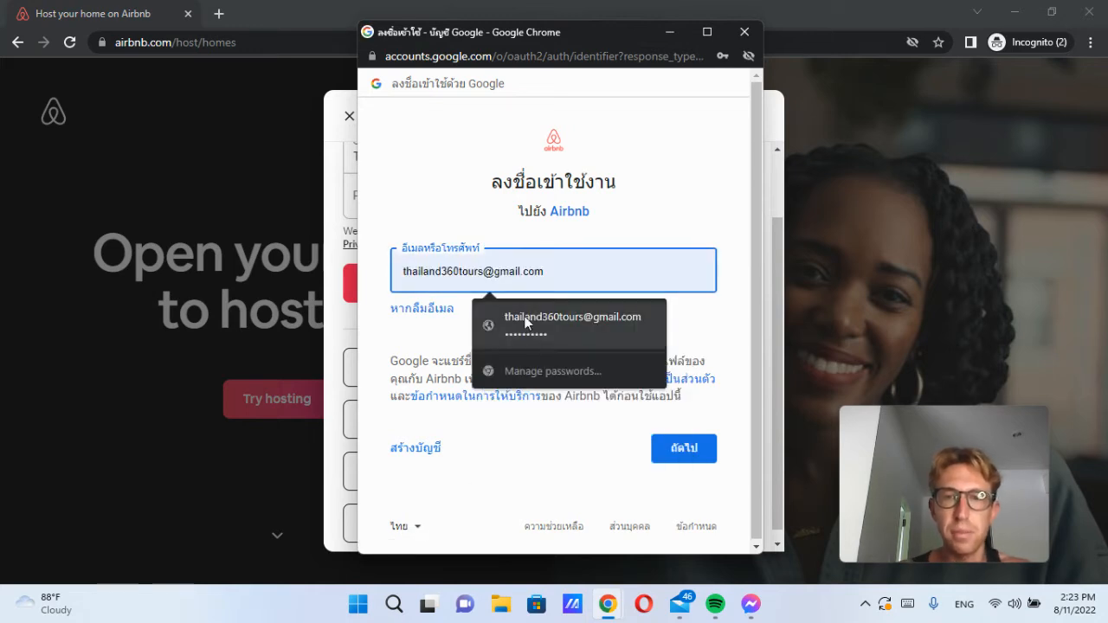
click(524, 320)
click(697, 457)
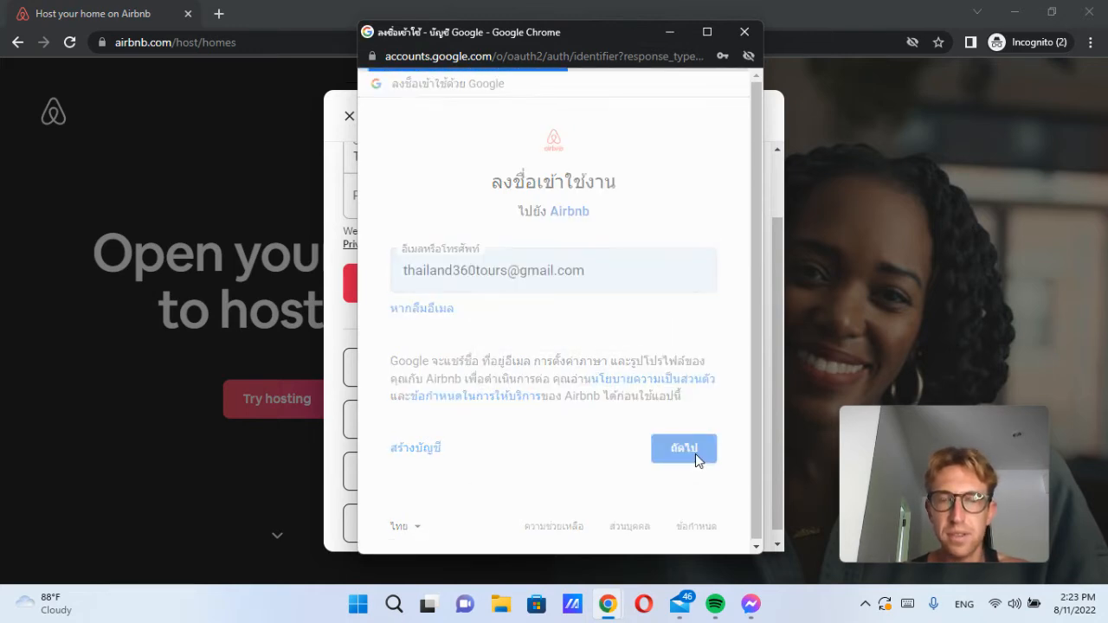
click(683, 475)
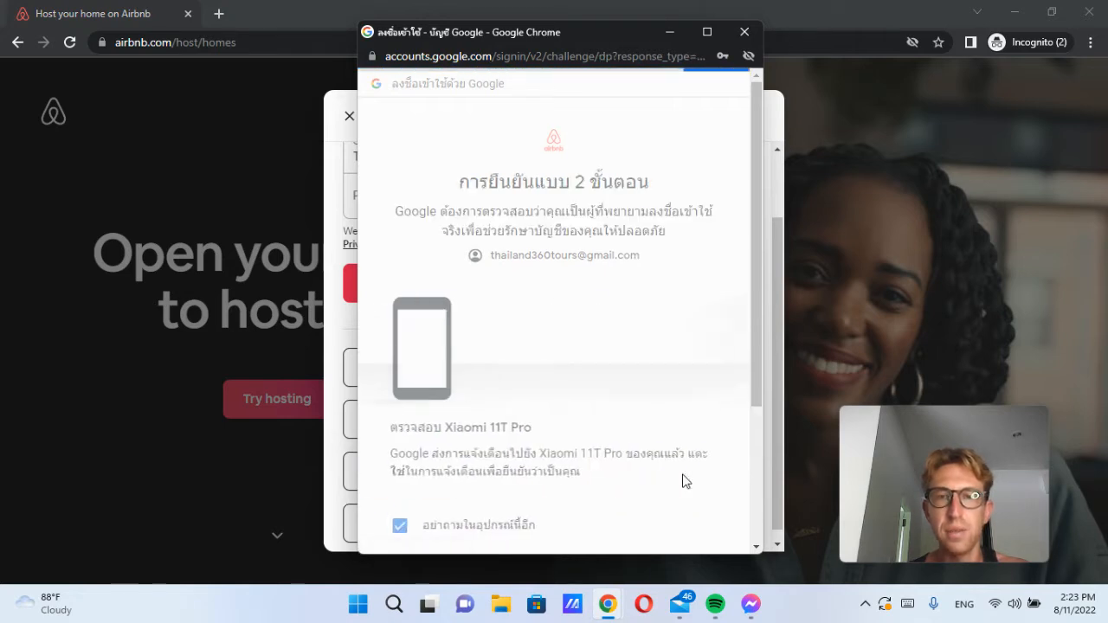
scroll(558, 376, down, 2)
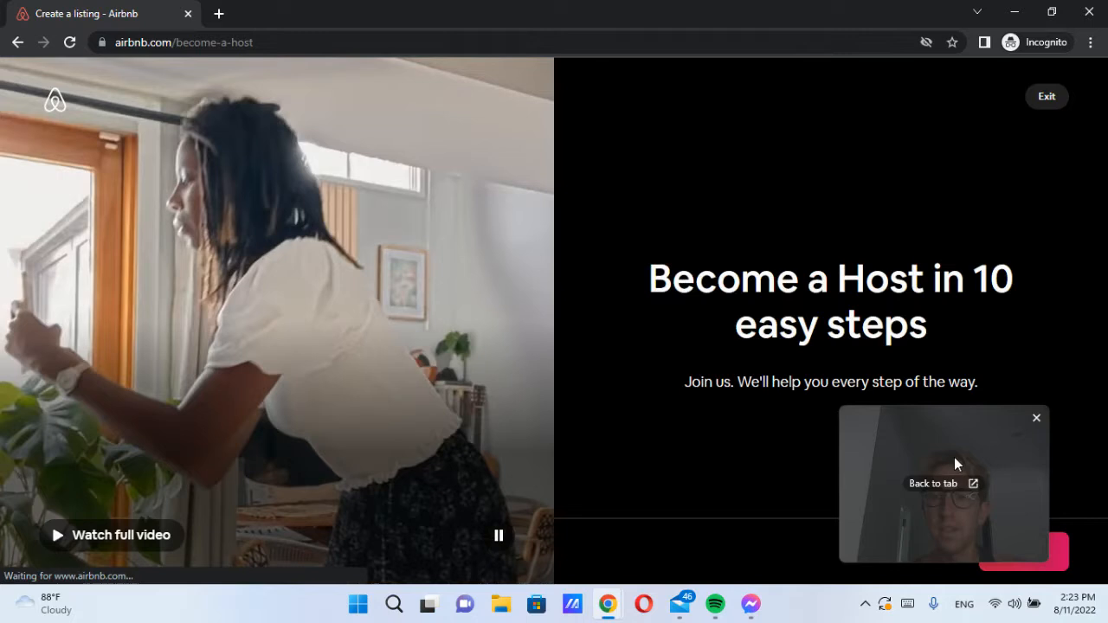
Step: Play the full introductory hosting video, then close it
drag(954, 458, 355, 450)
click(128, 537)
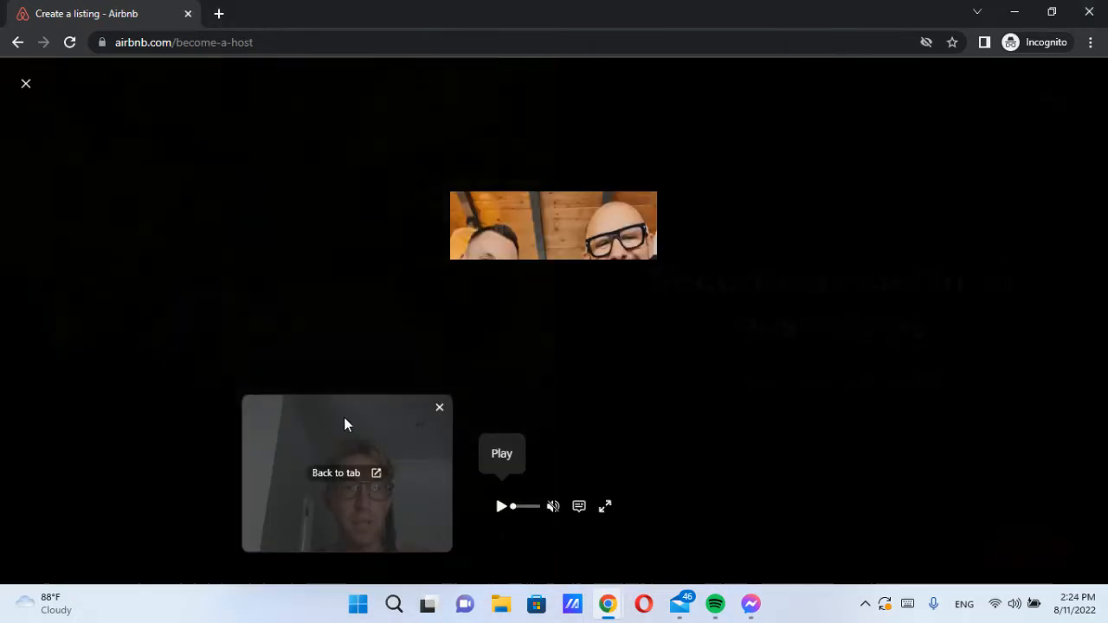
click(26, 83)
mouse_move(367, 450)
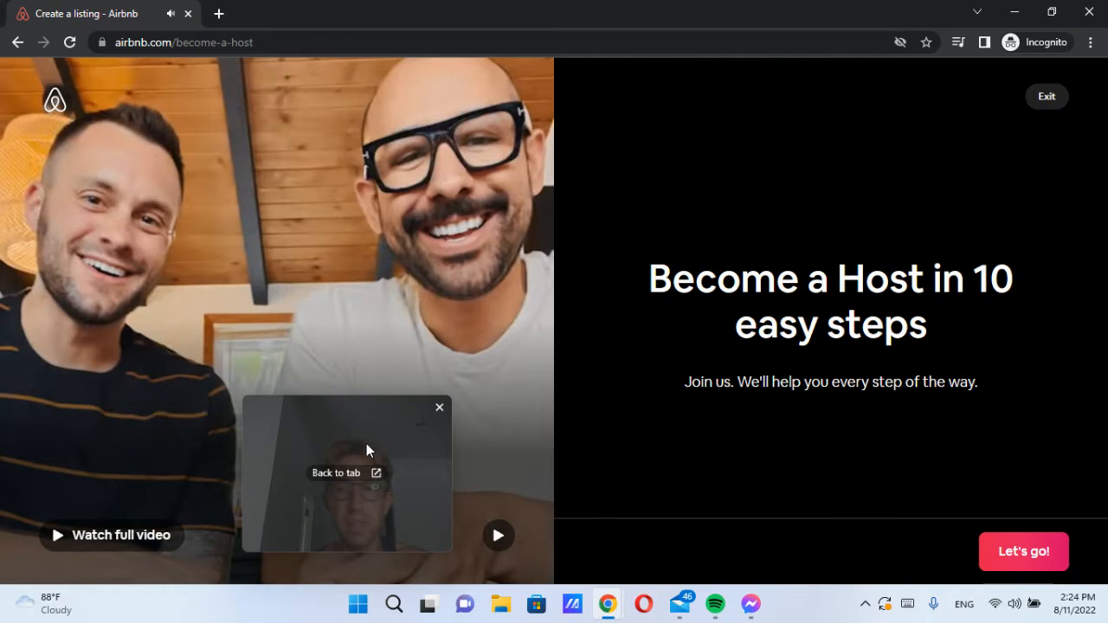
Step: Begin creating a new listing with Let's go!
drag(362, 446, 267, 124)
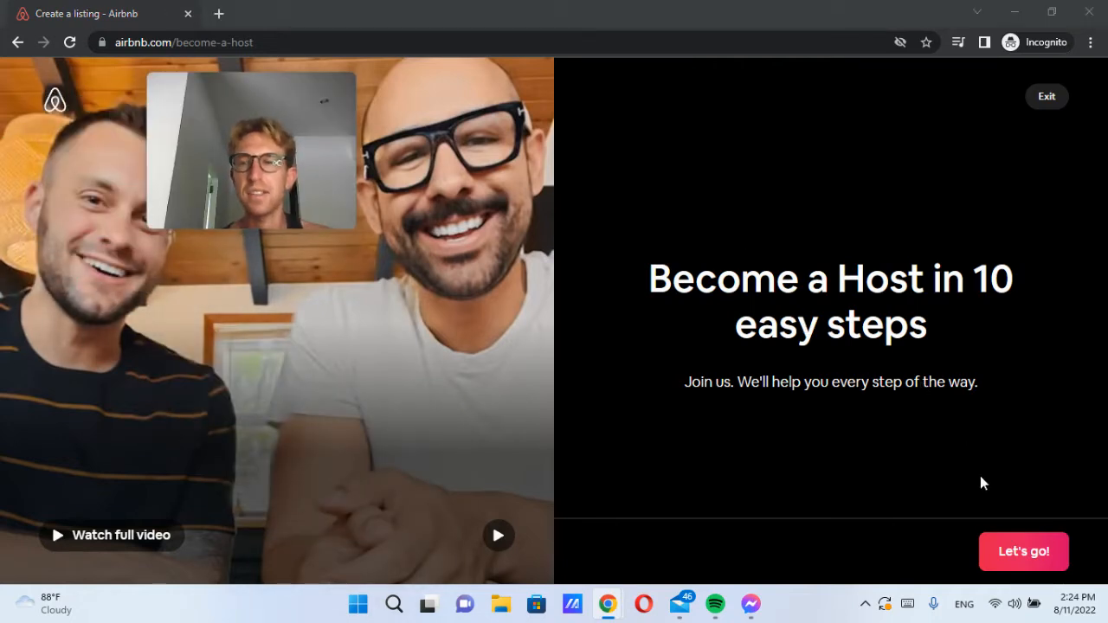
drag(938, 334, 672, 282)
click(779, 395)
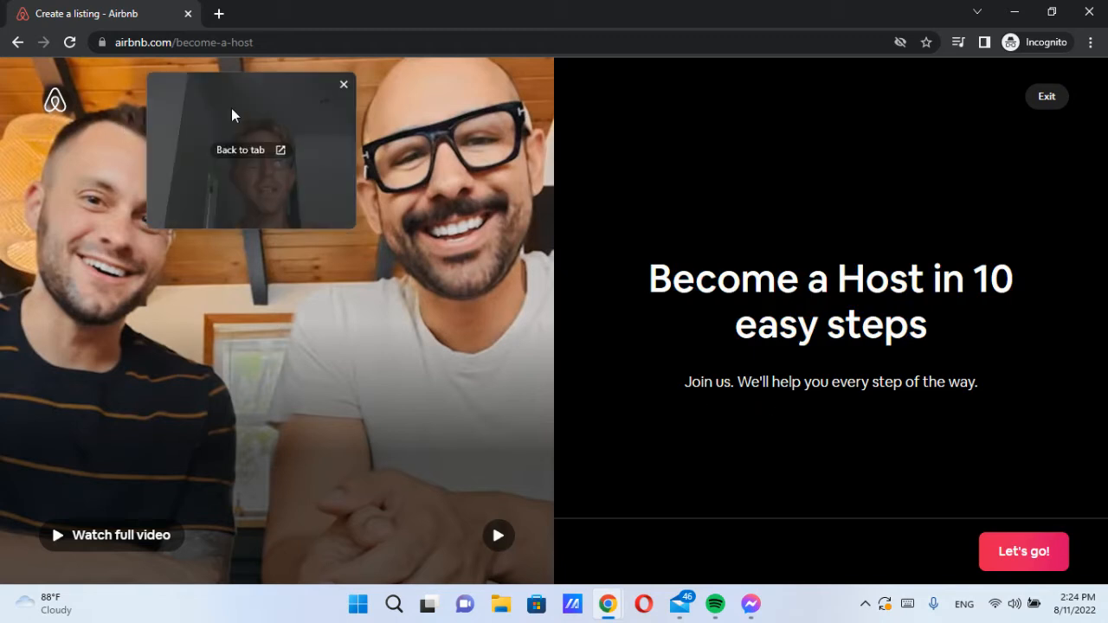
drag(231, 108, 183, 98)
drag(682, 388, 1006, 378)
click(1006, 427)
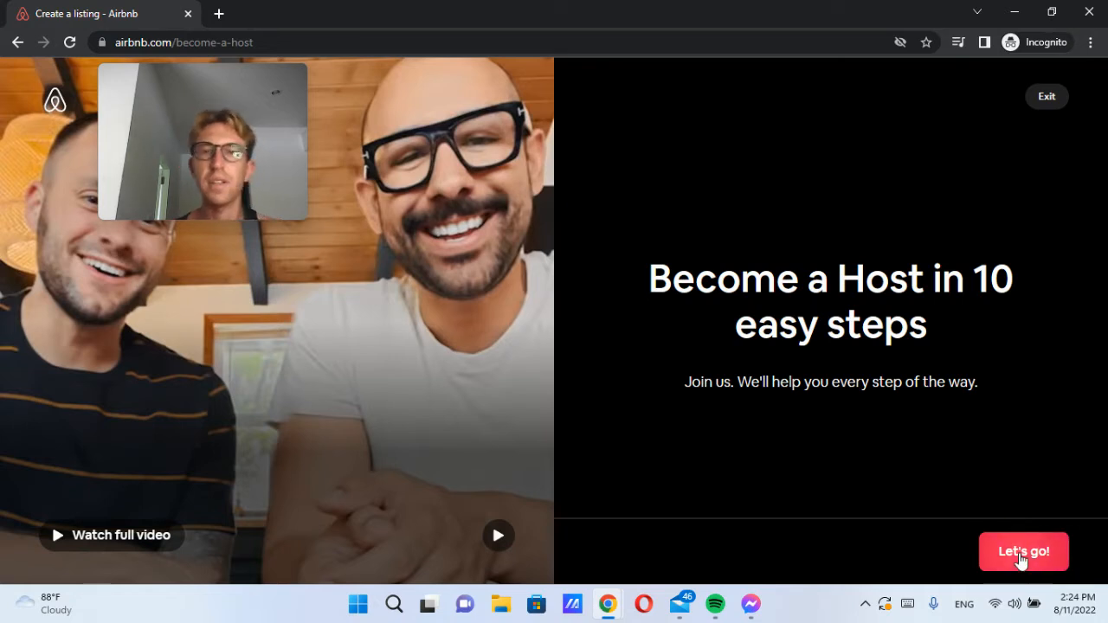
click(1021, 558)
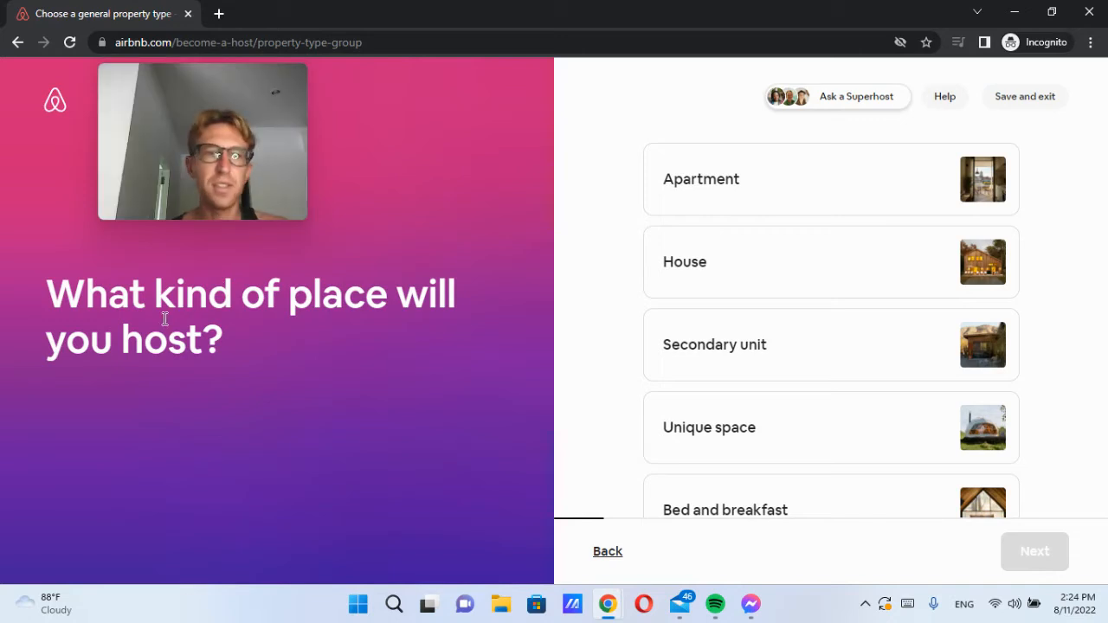
Step: Choose House from the property categories and continue
mouse_move(183, 131)
mouse_down()
mouse_move(366, 113)
mouse_move(199, 134)
mouse_up()
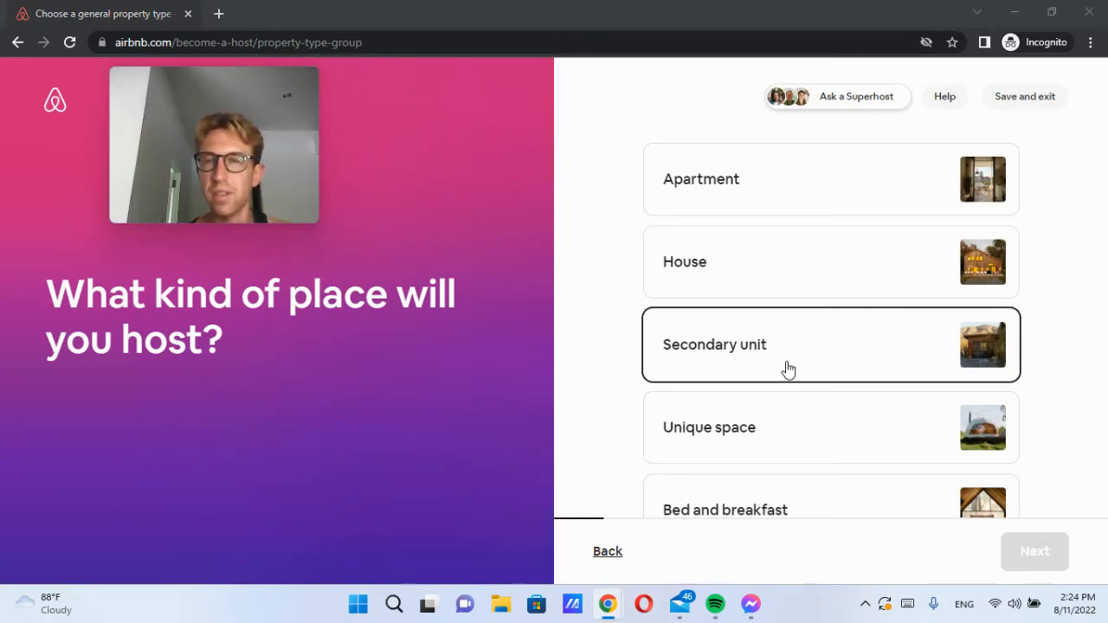
scroll(787, 372, down, 2)
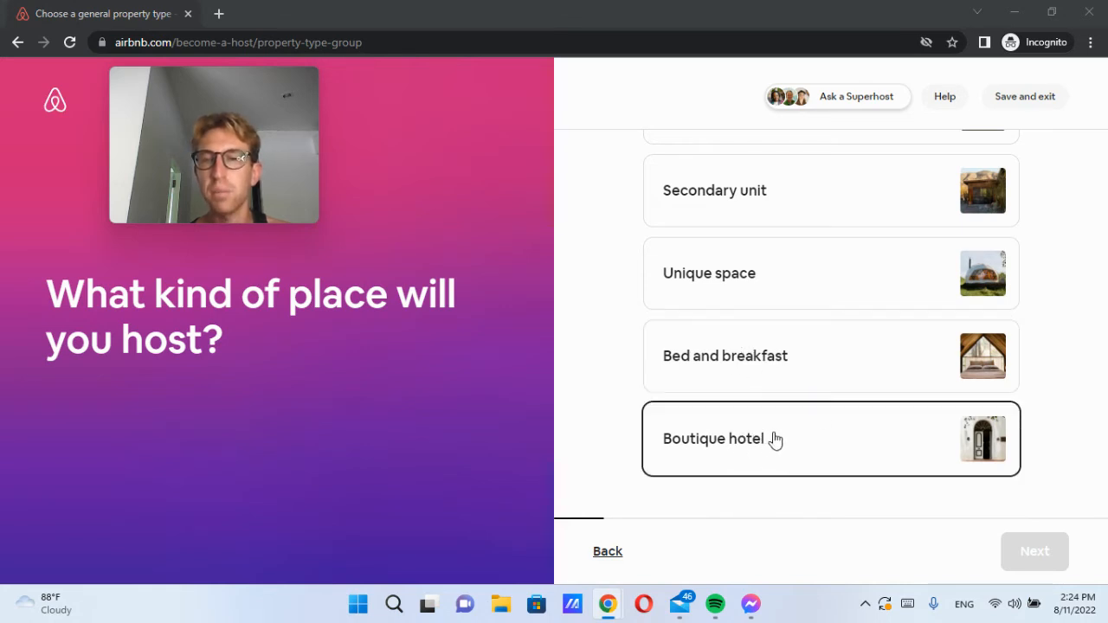
scroll(791, 366, up, 1)
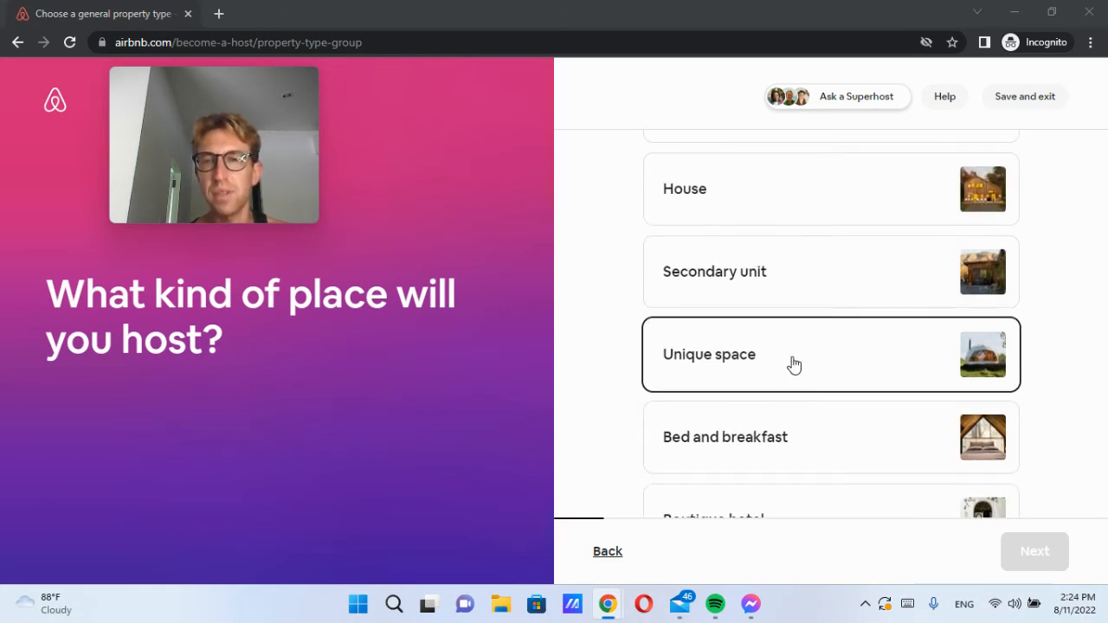
scroll(796, 286, up, 1)
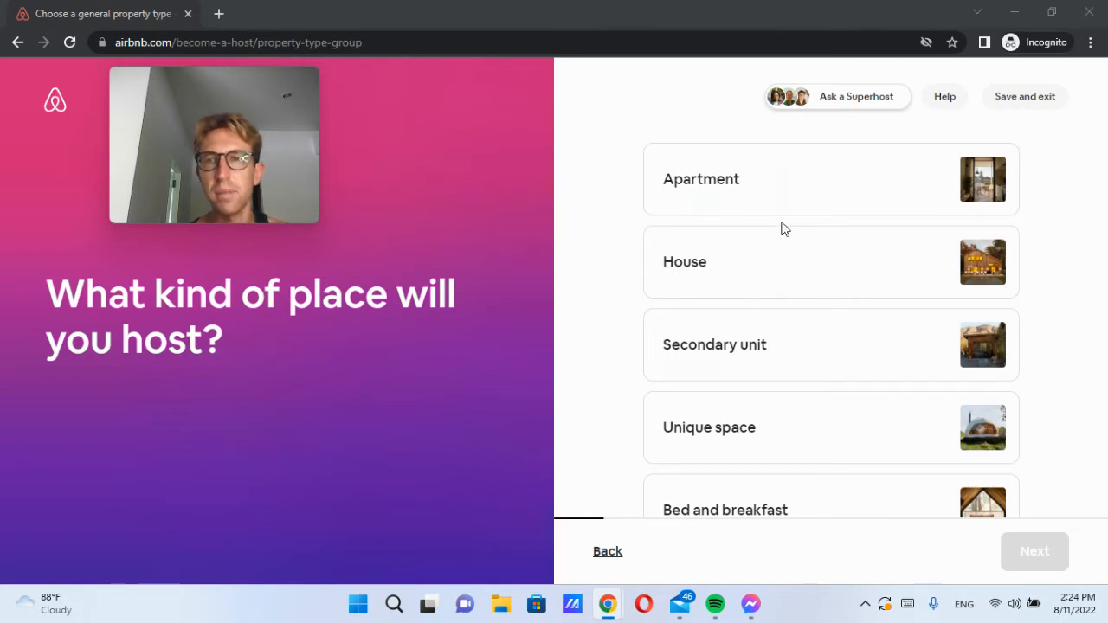
click(775, 285)
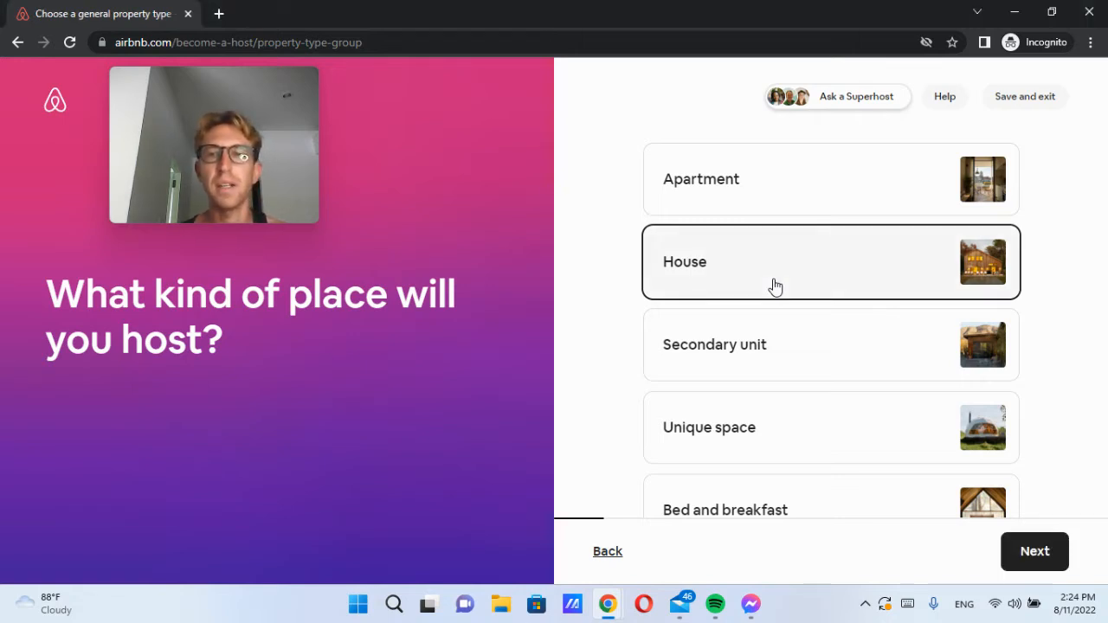
click(1014, 549)
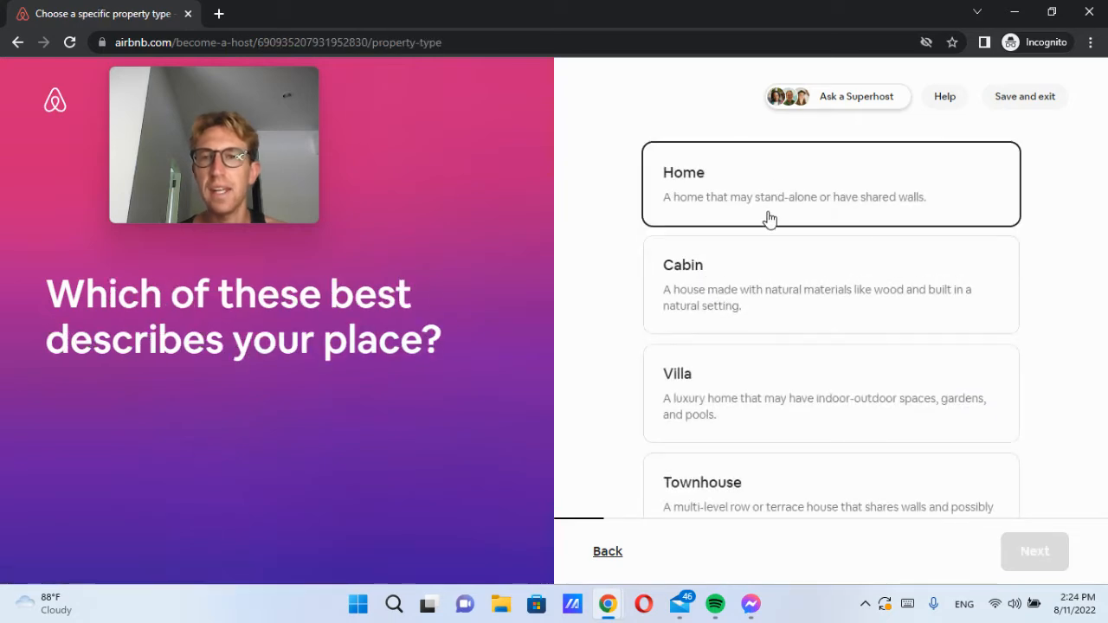
Step: Browse the specific property types and confirm Villa
scroll(765, 234, down, 2)
scroll(765, 234, down, 2)
scroll(767, 234, up, 1)
scroll(788, 387, down, 2)
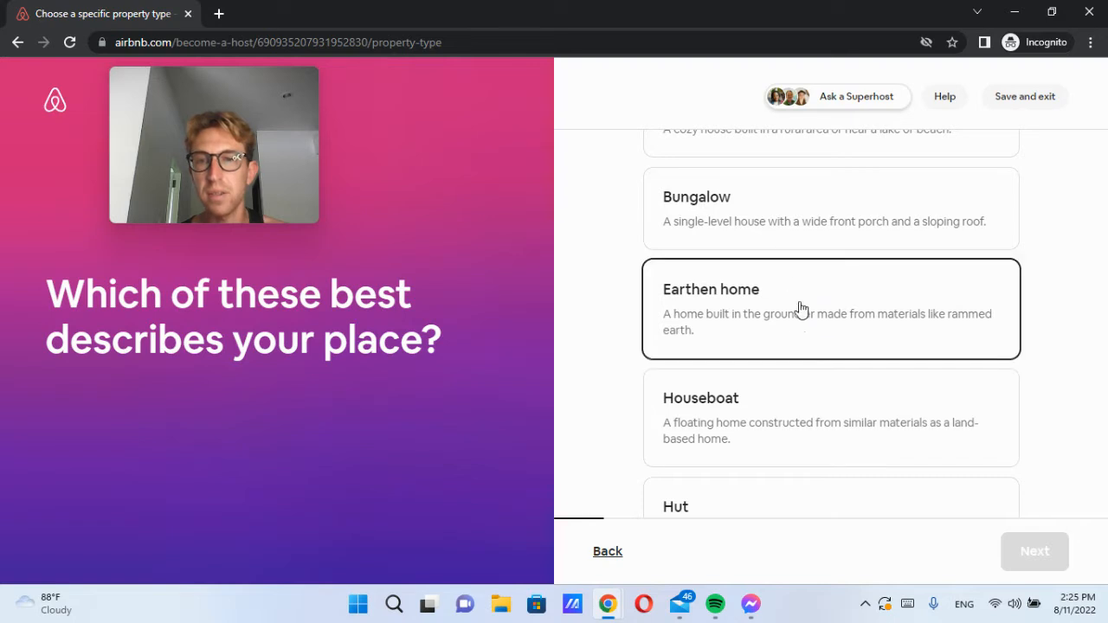
scroll(742, 344, down, 1)
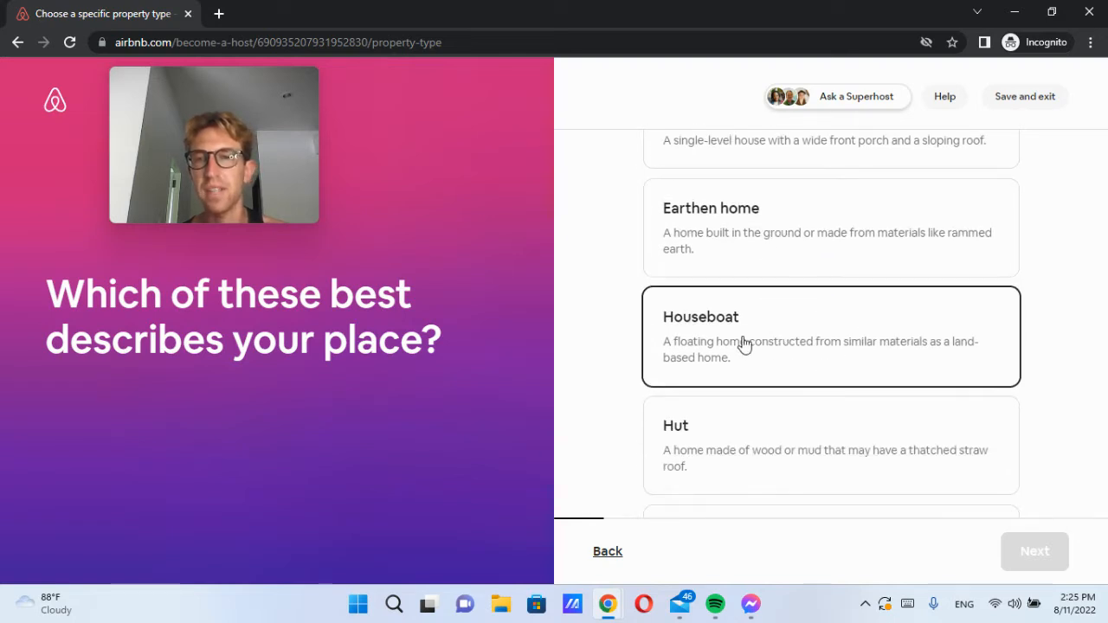
scroll(779, 366, down, 1)
scroll(732, 259, down, 10)
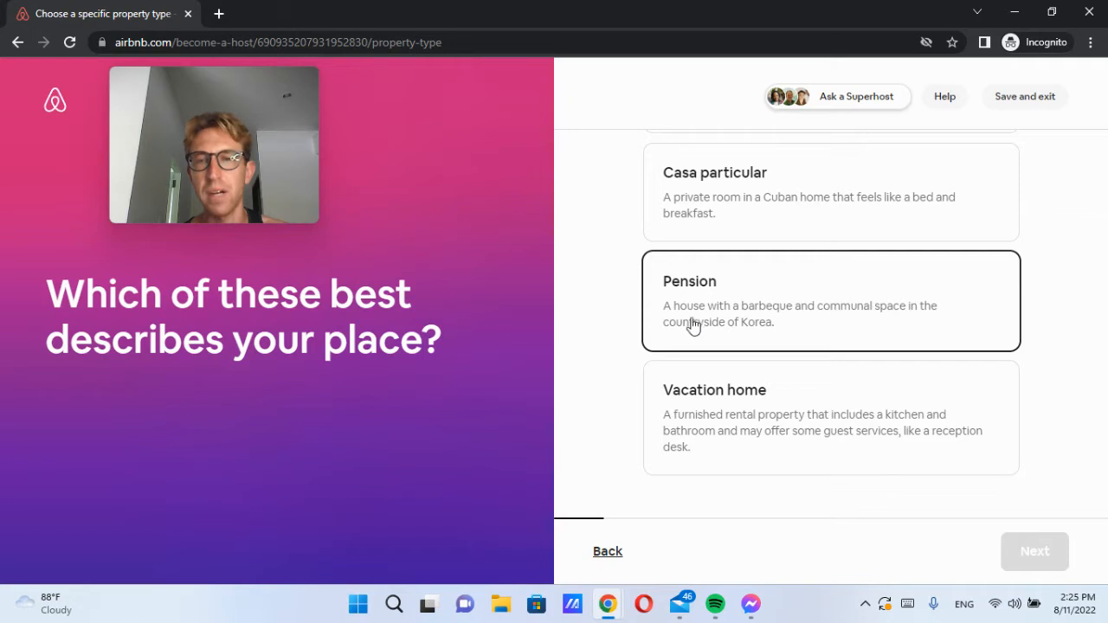
scroll(779, 372, up, 15)
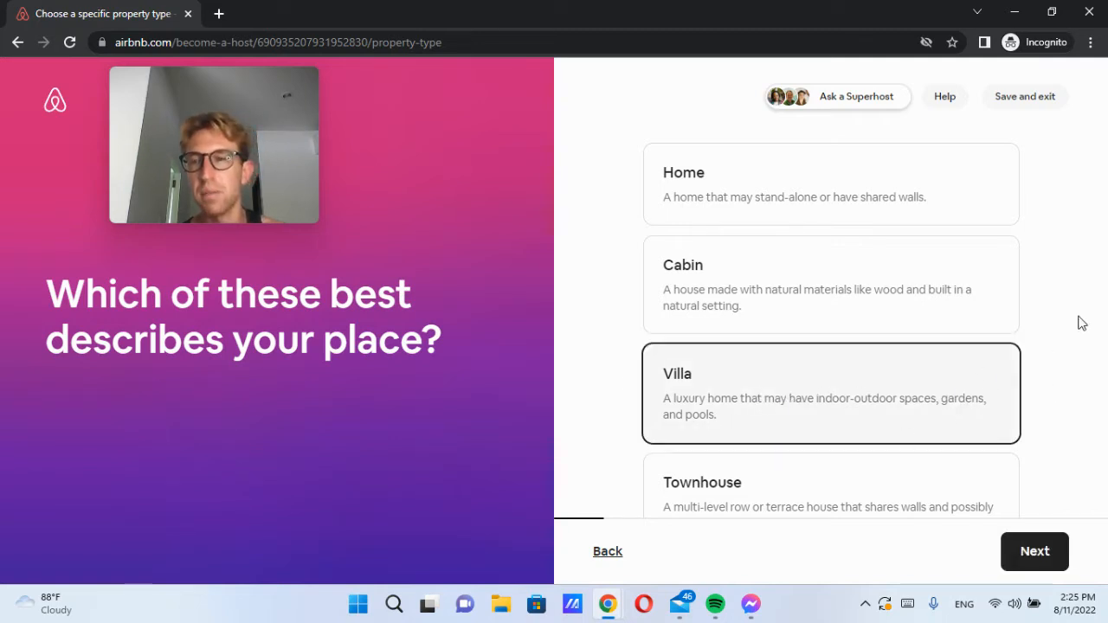
click(1032, 559)
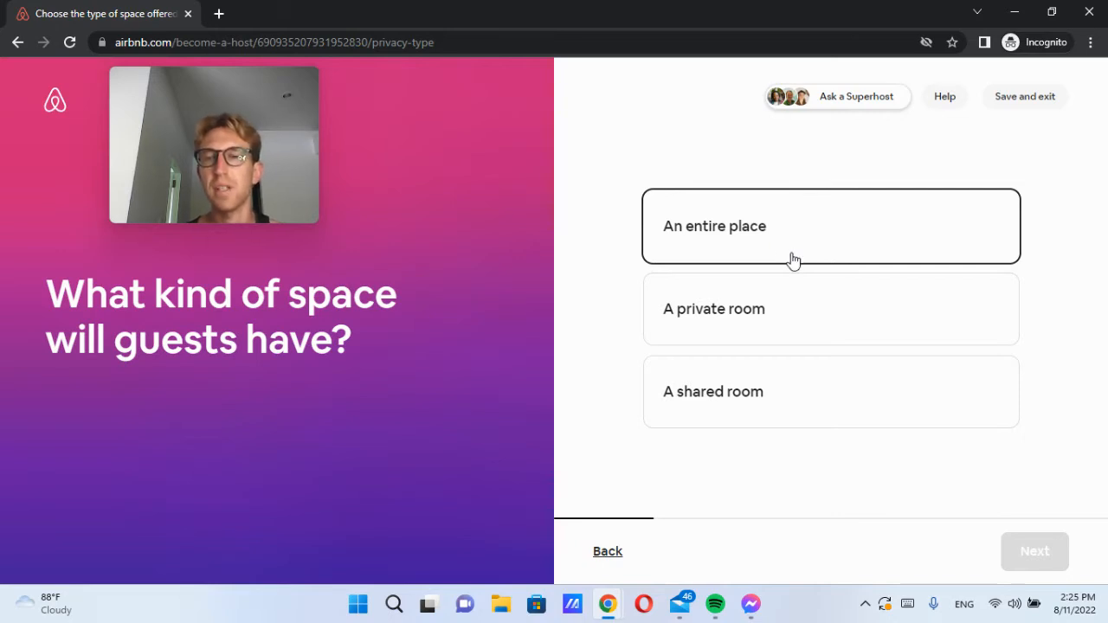
Step: Switch the guests' space from a private room to an entire place and continue
click(785, 299)
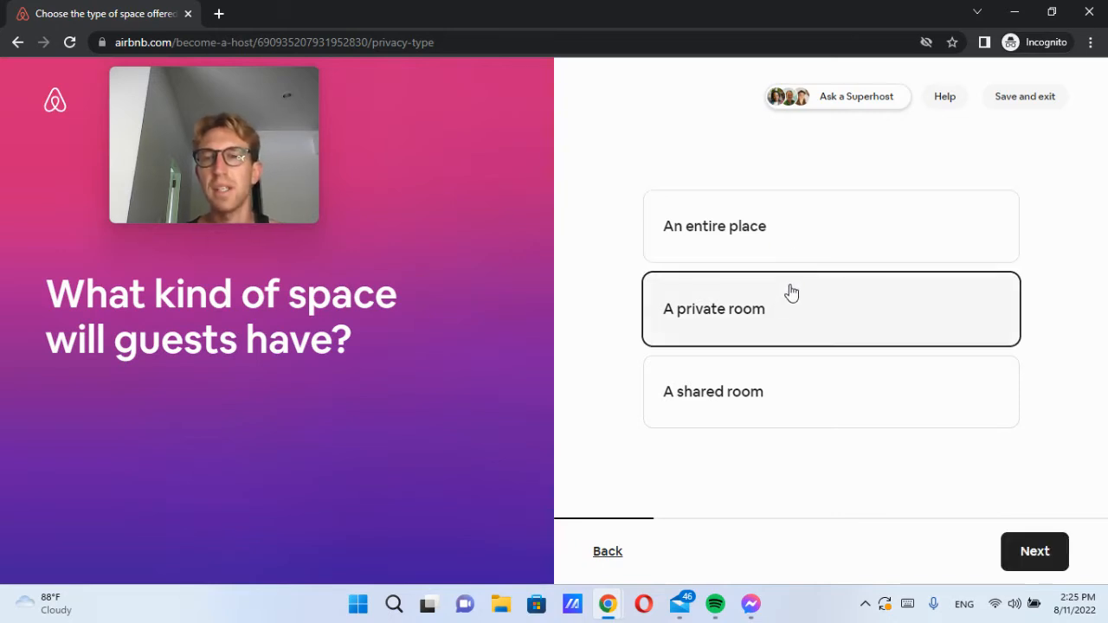
click(801, 238)
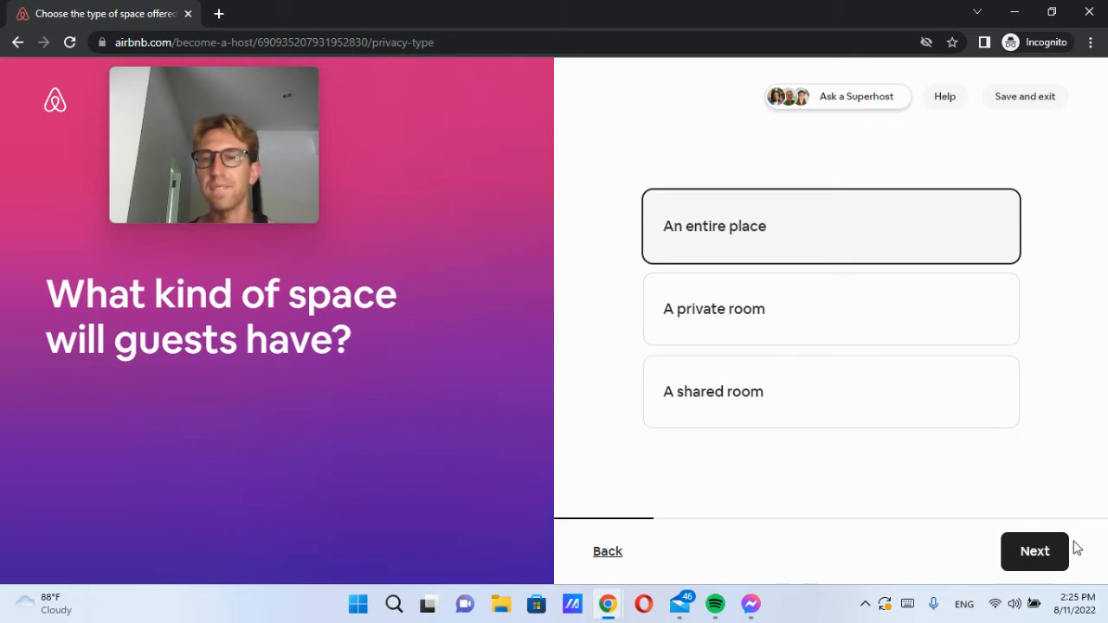
click(1033, 551)
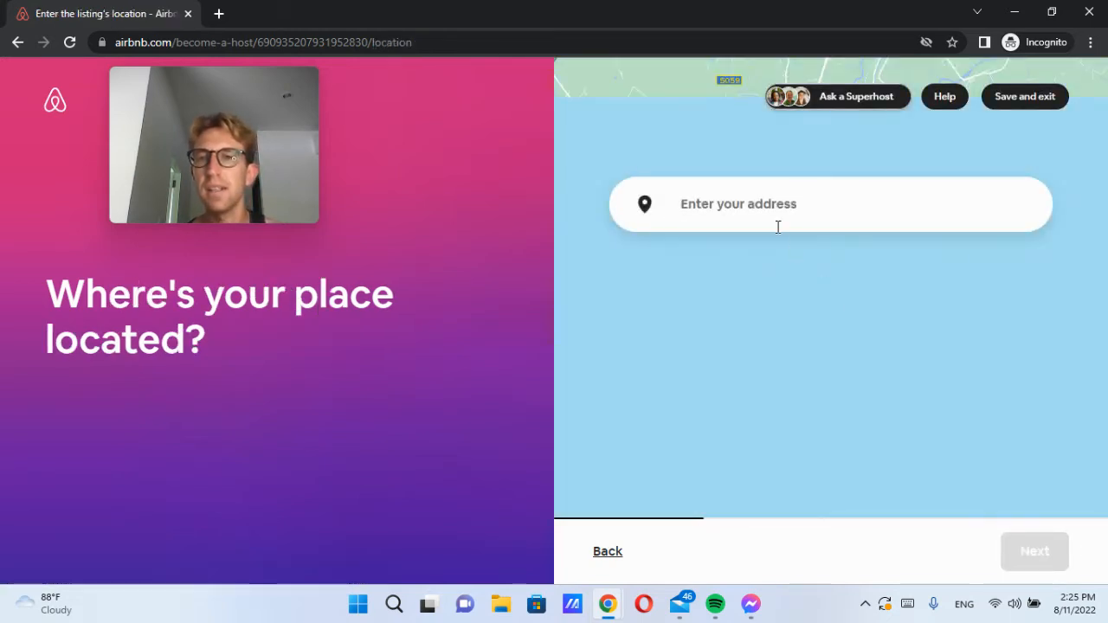
Step: Try the current location and the manual address form, then return to address search
click(1032, 217)
click(863, 269)
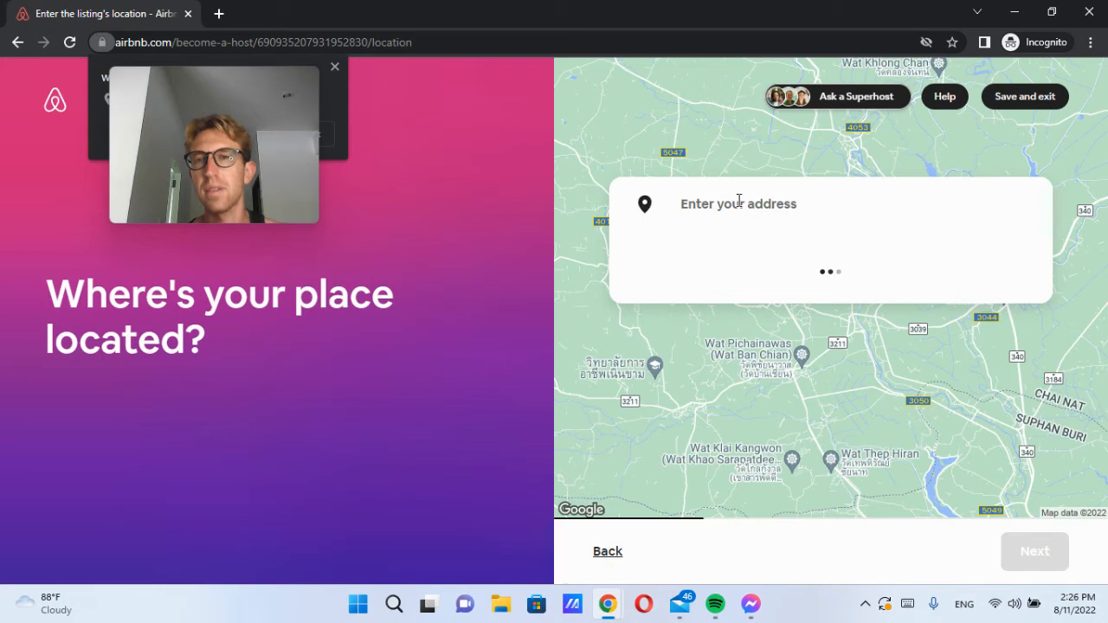
click(732, 201)
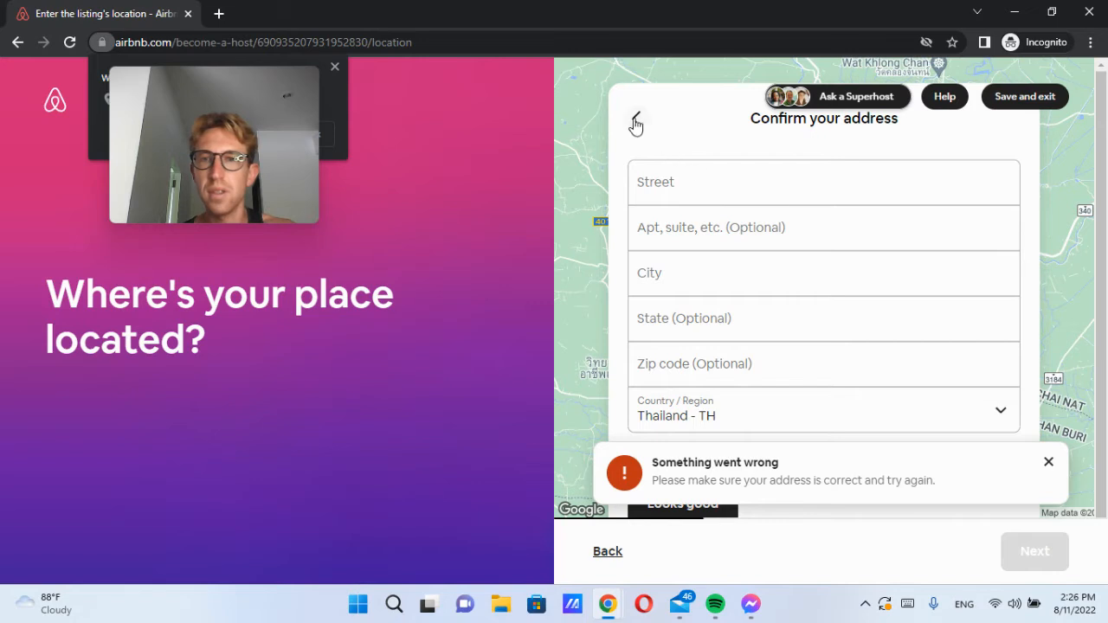
click(636, 126)
click(777, 214)
Step: Search 'villa alba samui', 'koh samui' and 'villa m', clear the box, retry current location
text(villa alba)
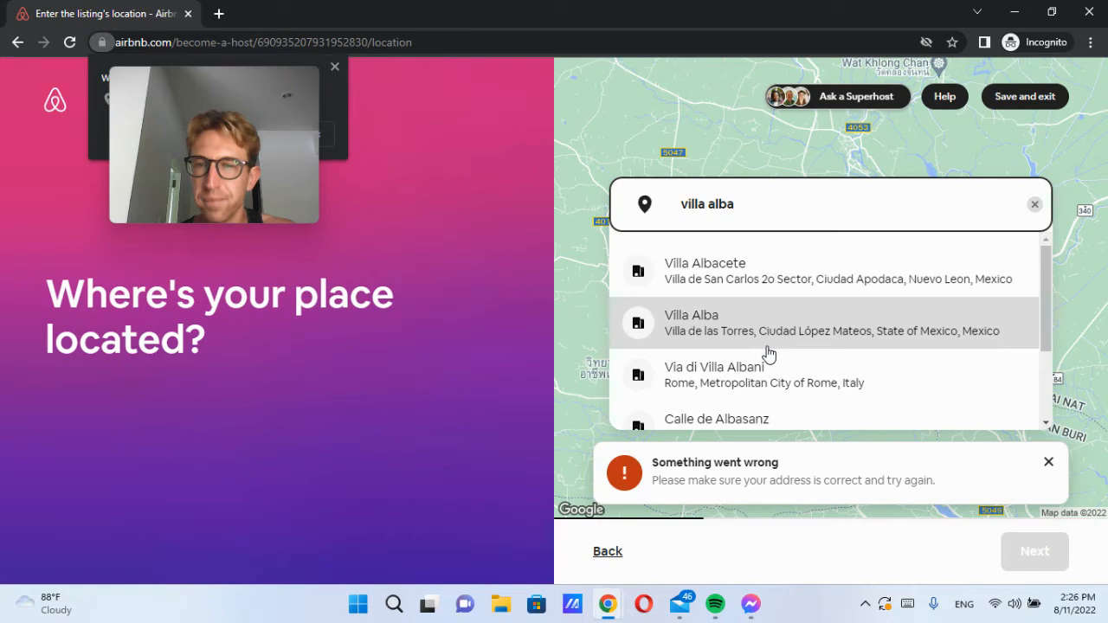
text( samui)
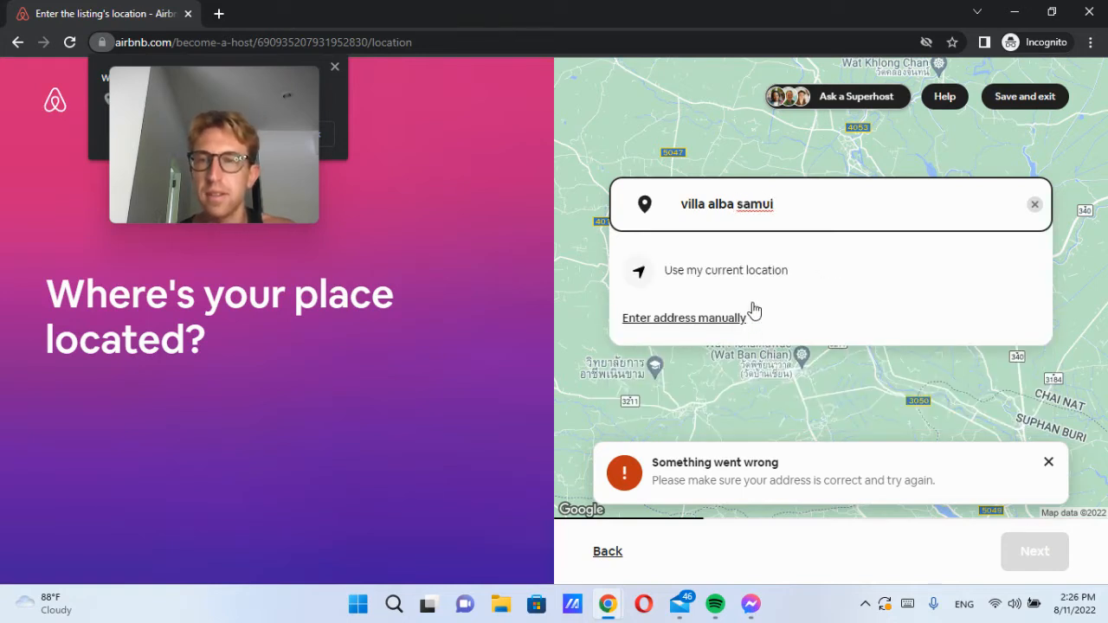
key(BackSpace)
key(BackSpace)
key(BackSpace)
key(BackSpace)
key(BackSpace)
text(koh samui)
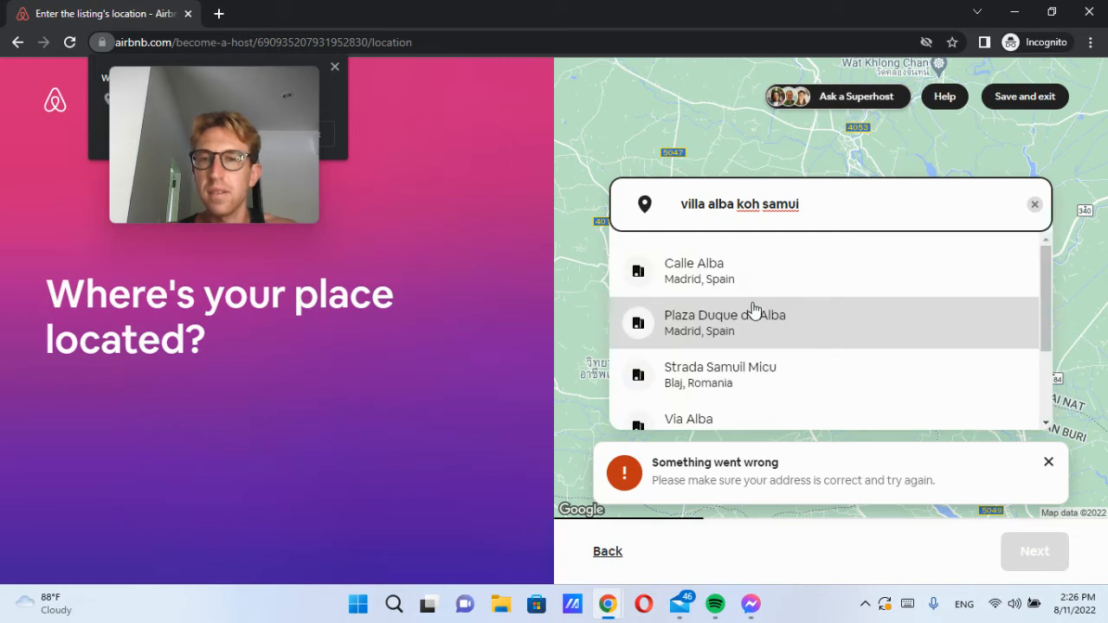
key(ctrl+a)
scroll(762, 308, down, 2)
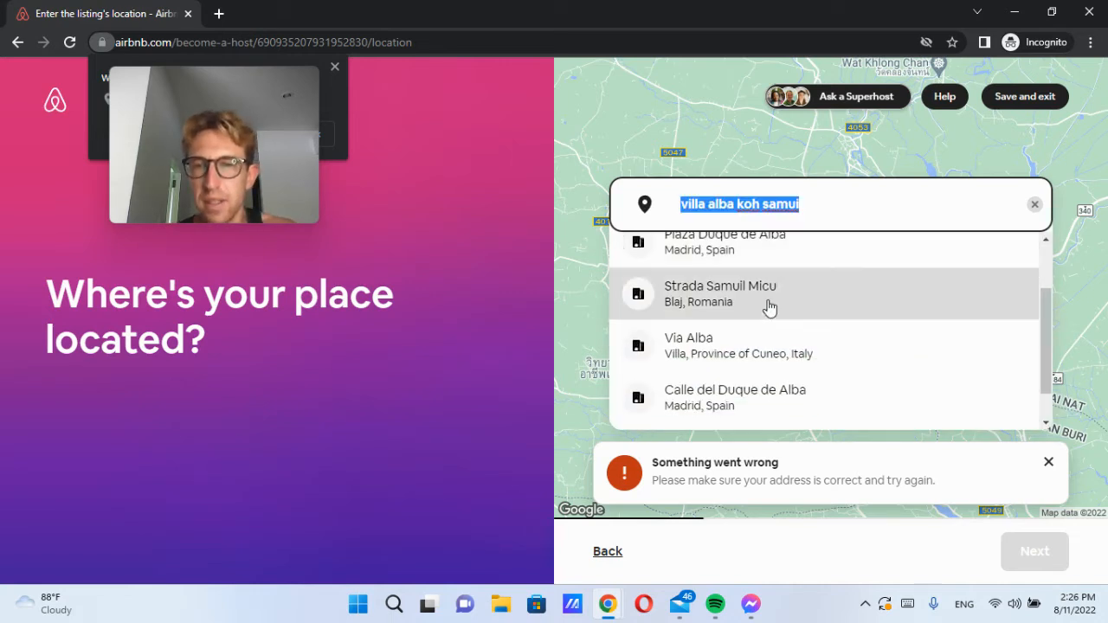
text(villa melo)
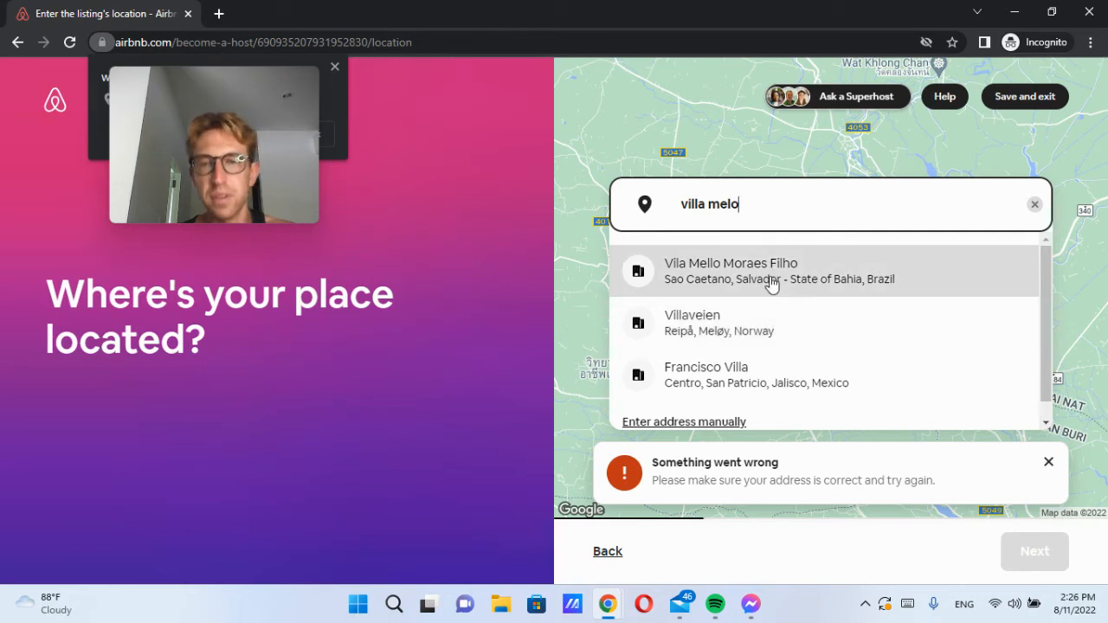
key(ctrl+a)
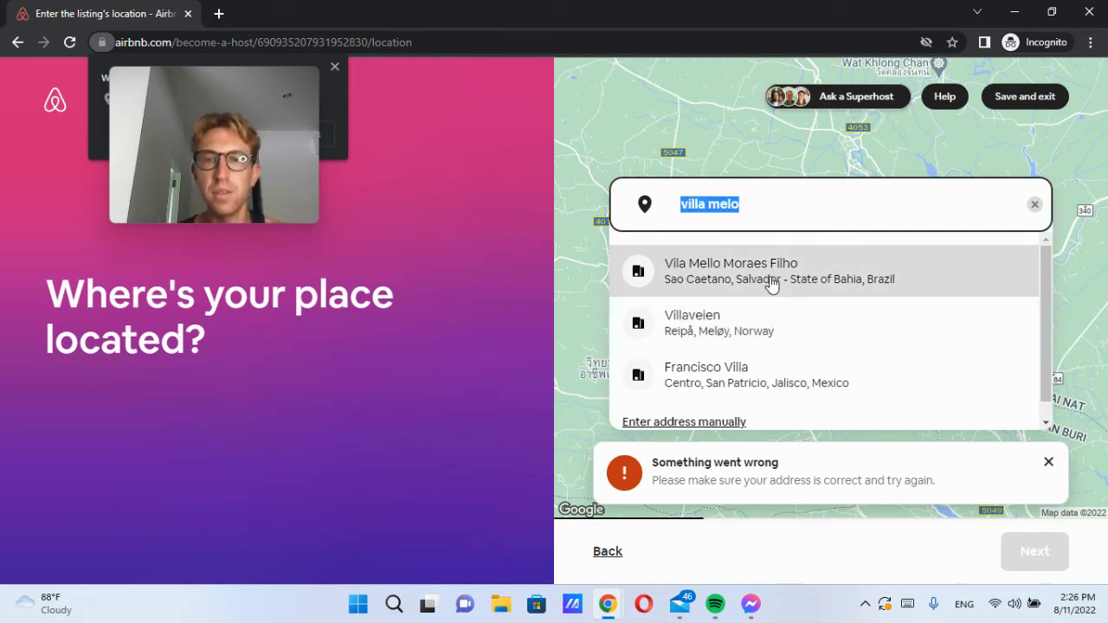
key(BackSpace)
click(773, 285)
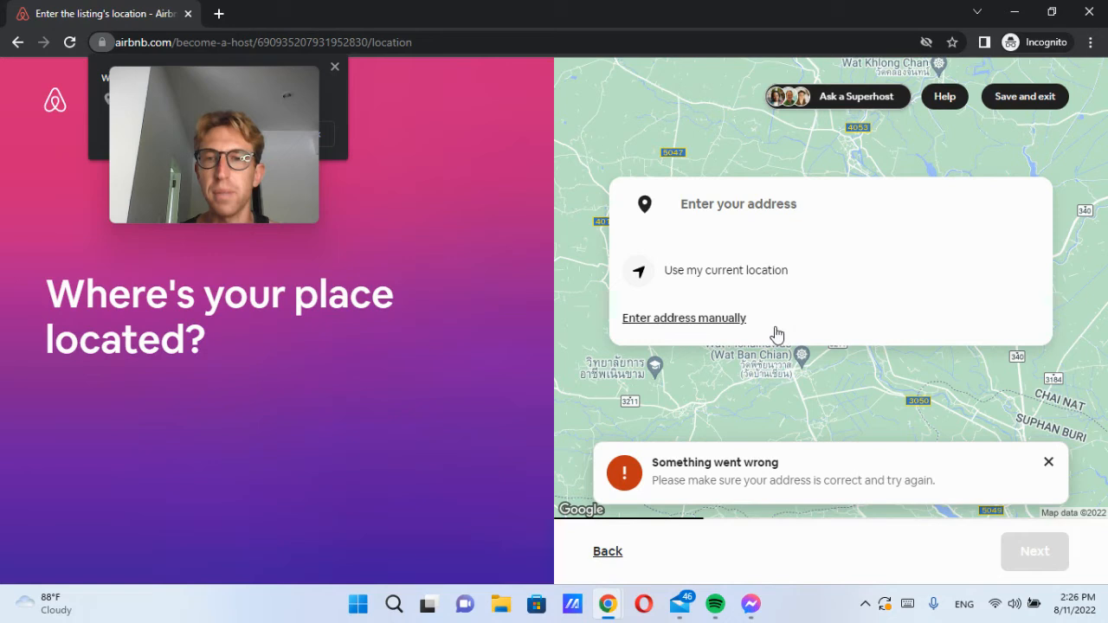
click(713, 319)
click(705, 185)
key(Tab)
text(Koh Samu)
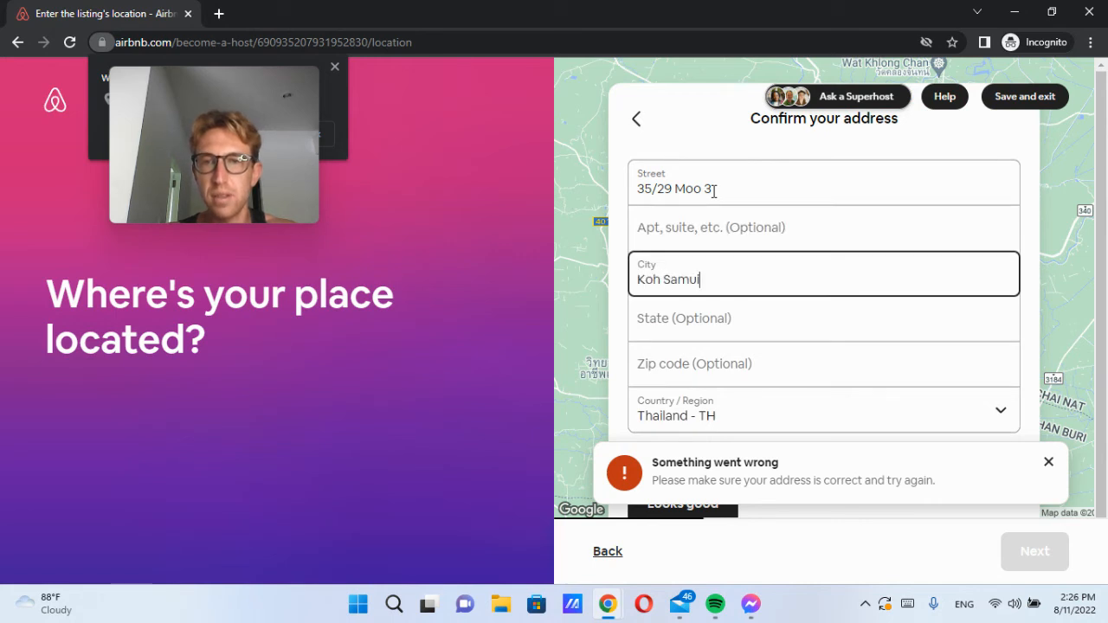
key(Tab)
key(Tab)
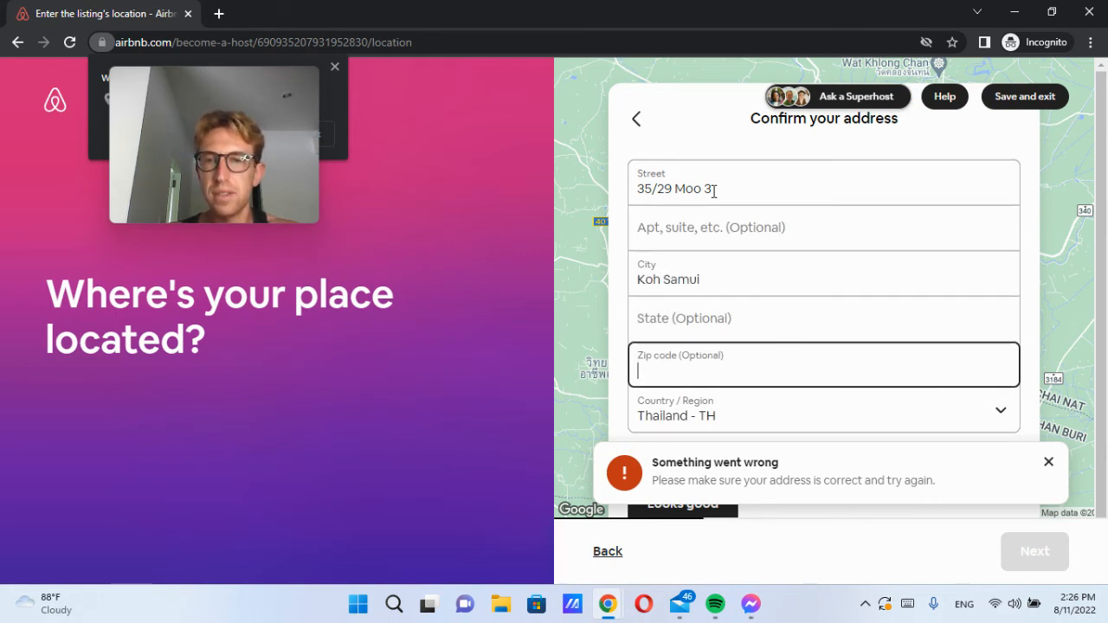
Step: Dismiss the error, approve the address with Looks good, and confirm it is correct
click(1048, 462)
scroll(710, 433, down, 2)
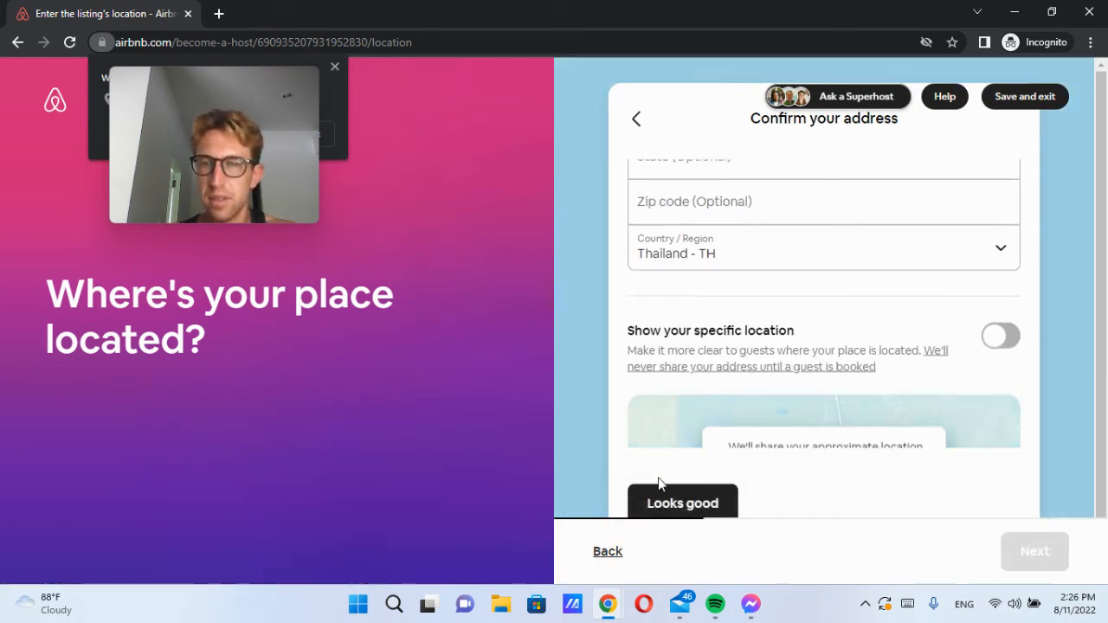
scroll(747, 328, down, 2)
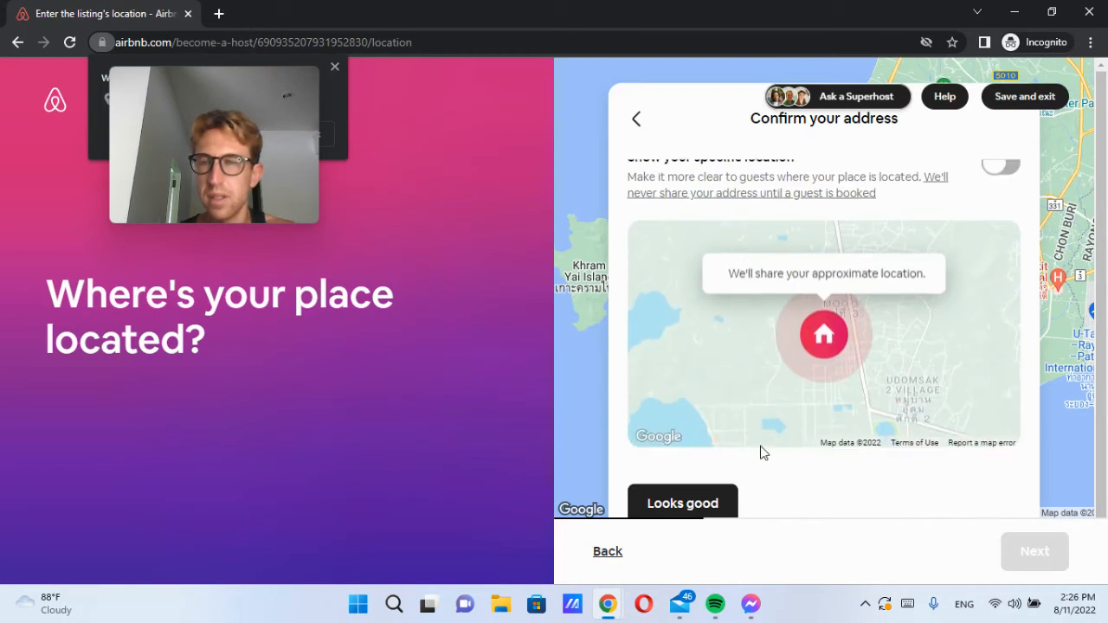
click(693, 495)
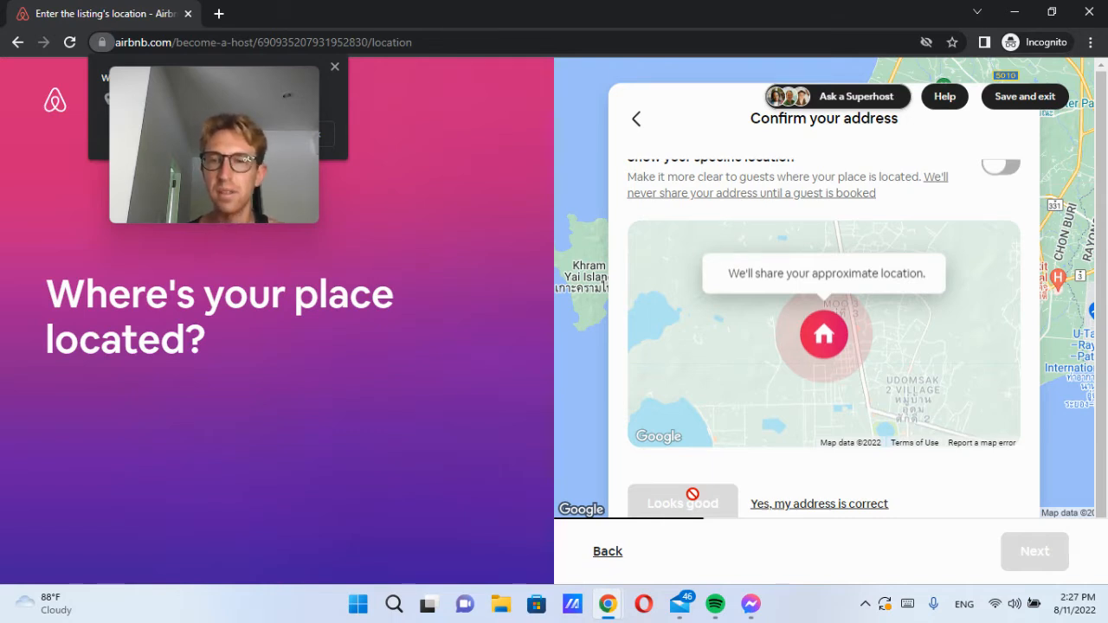
scroll(925, 493, down, 1)
click(838, 458)
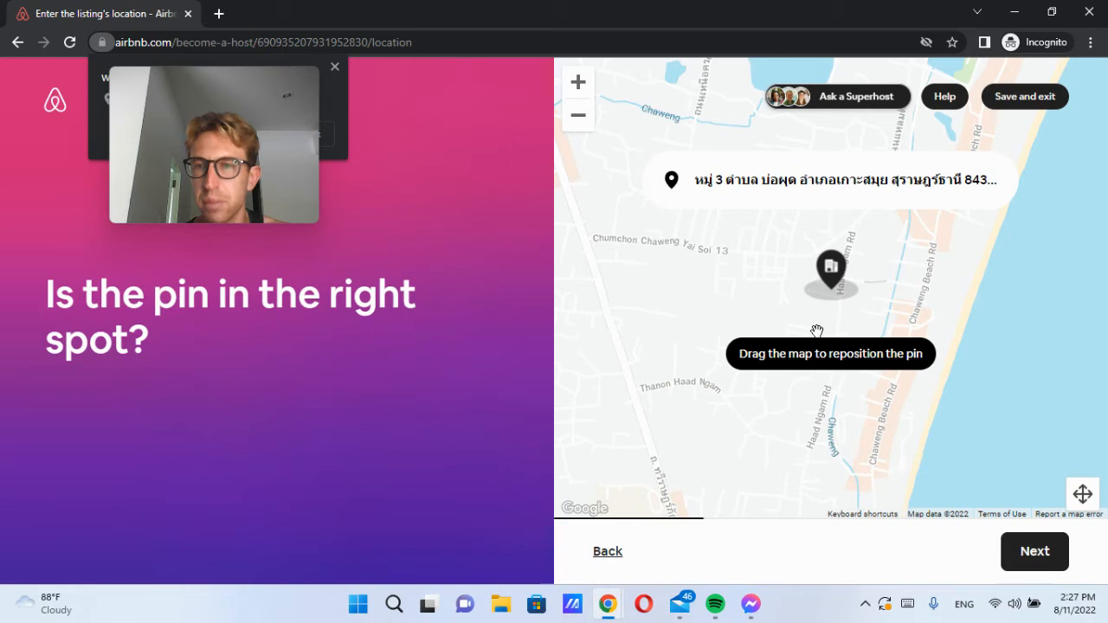
Step: Zoom the map out twice, drag it until the pin sits correctly, and accept
drag(838, 267, 886, 341)
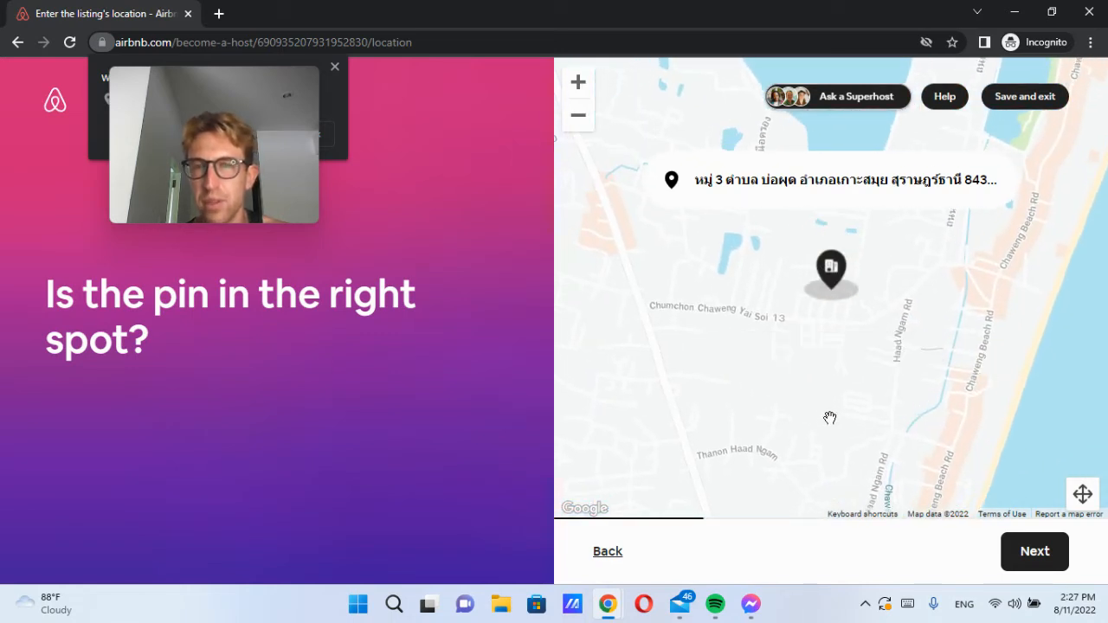
click(577, 117)
click(577, 117)
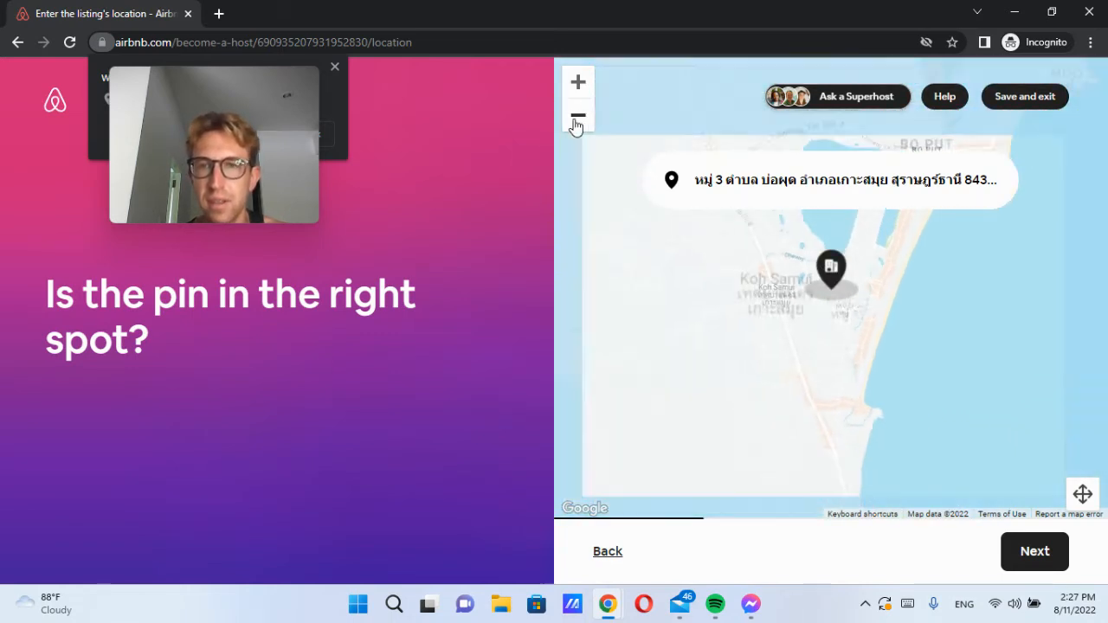
drag(835, 256, 827, 62)
drag(836, 397, 935, 374)
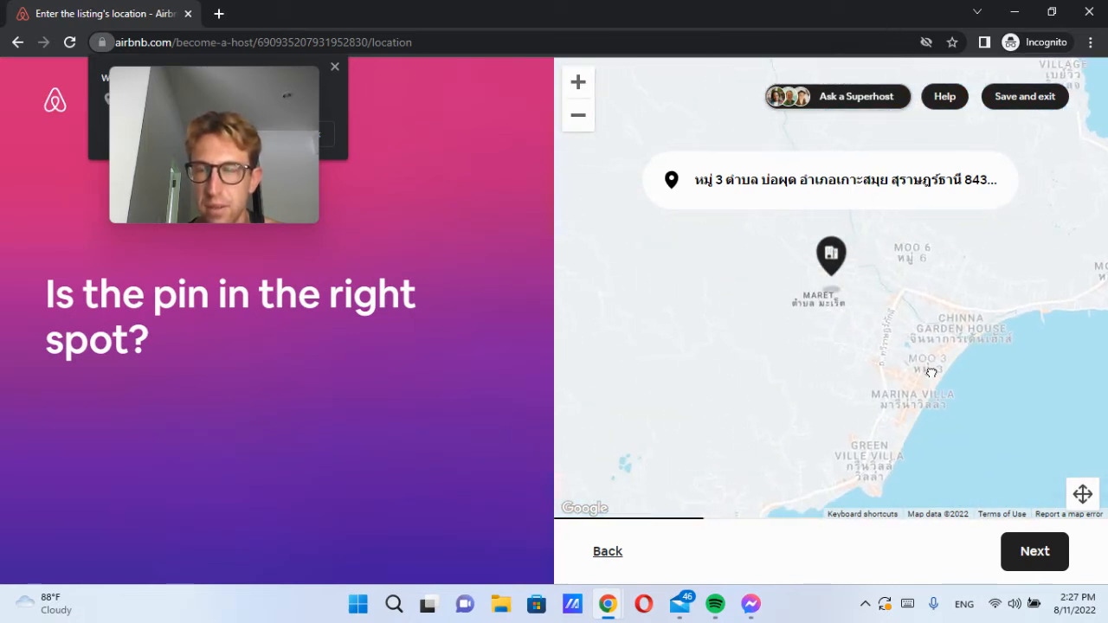
click(1032, 561)
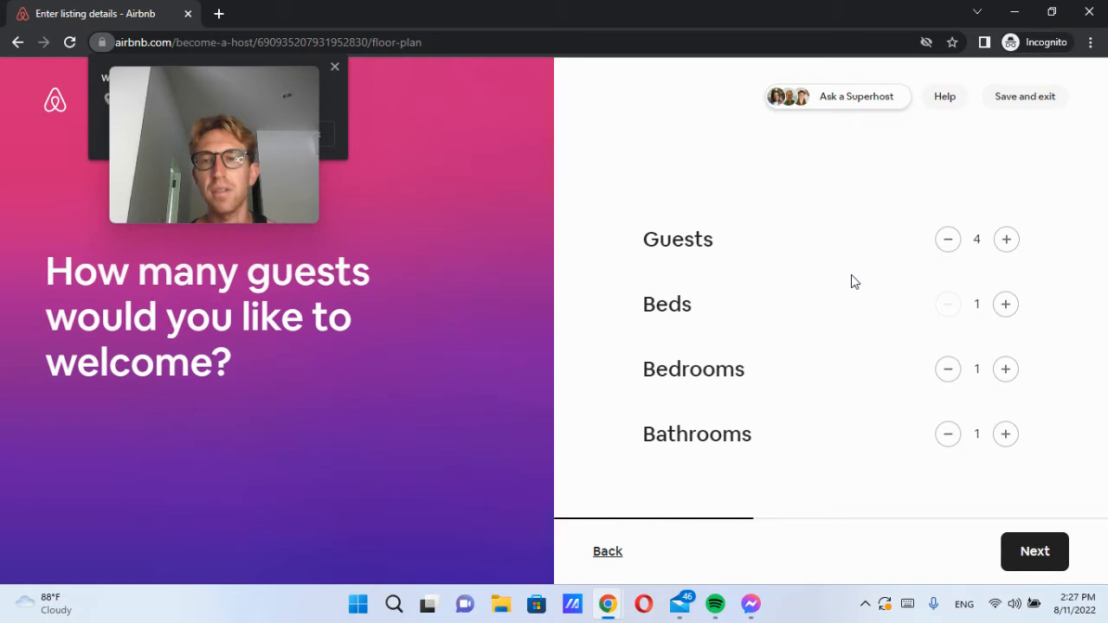
Step: Lower guests to 2, keeping 1 bed, 1 bedroom and 1 bathroom, and continue
click(949, 241)
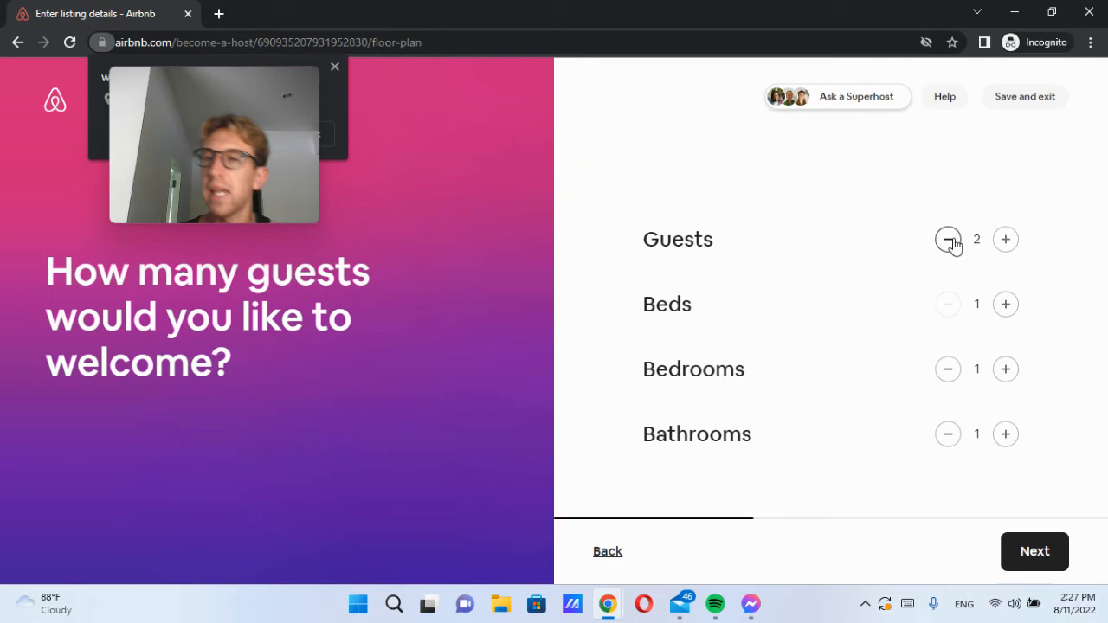
click(1005, 240)
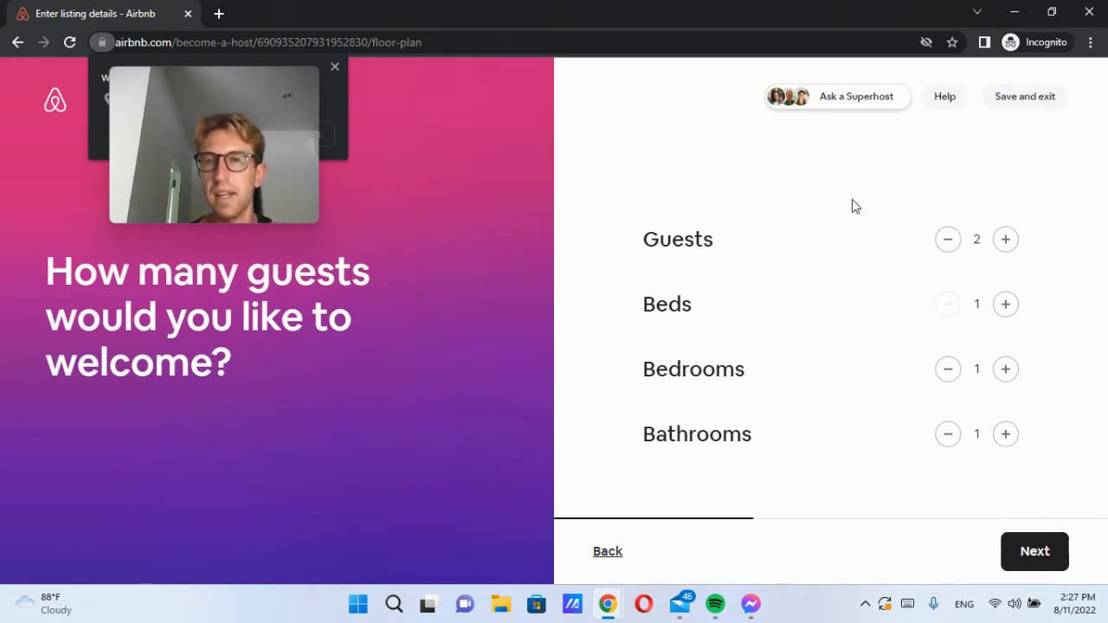
click(1029, 549)
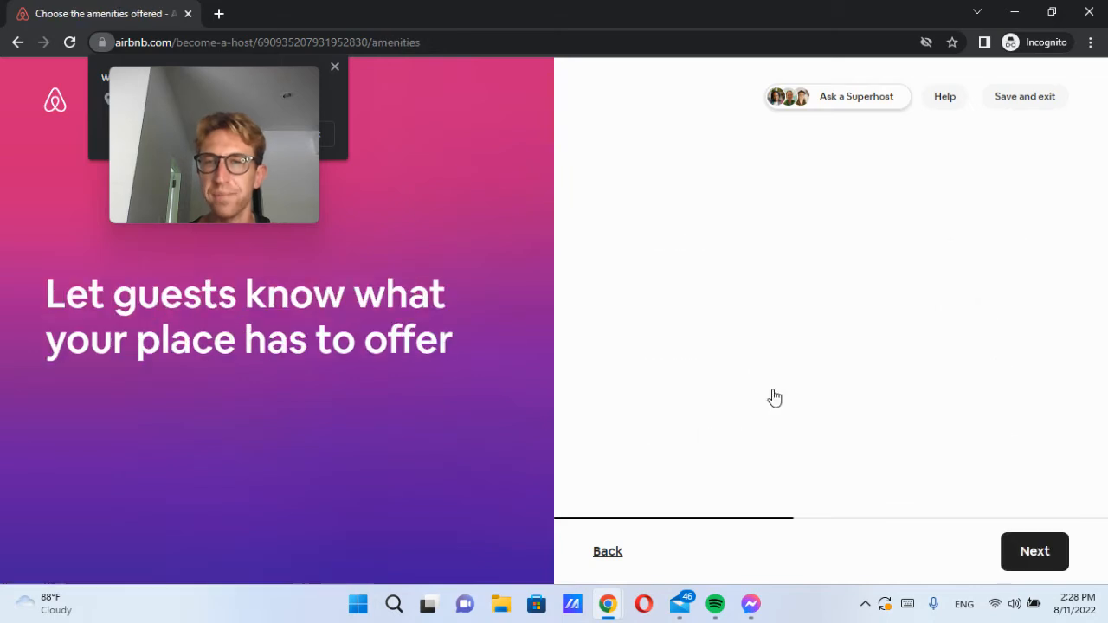
Step: Add Patio as a standout amenity
drag(110, 299, 455, 345)
click(457, 344)
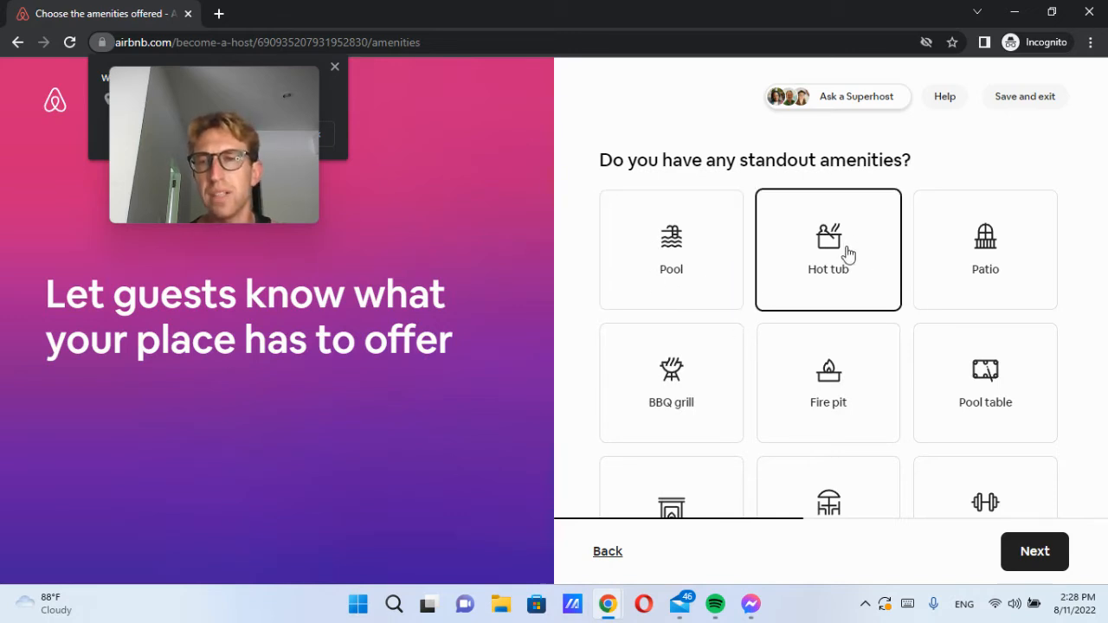
click(1028, 277)
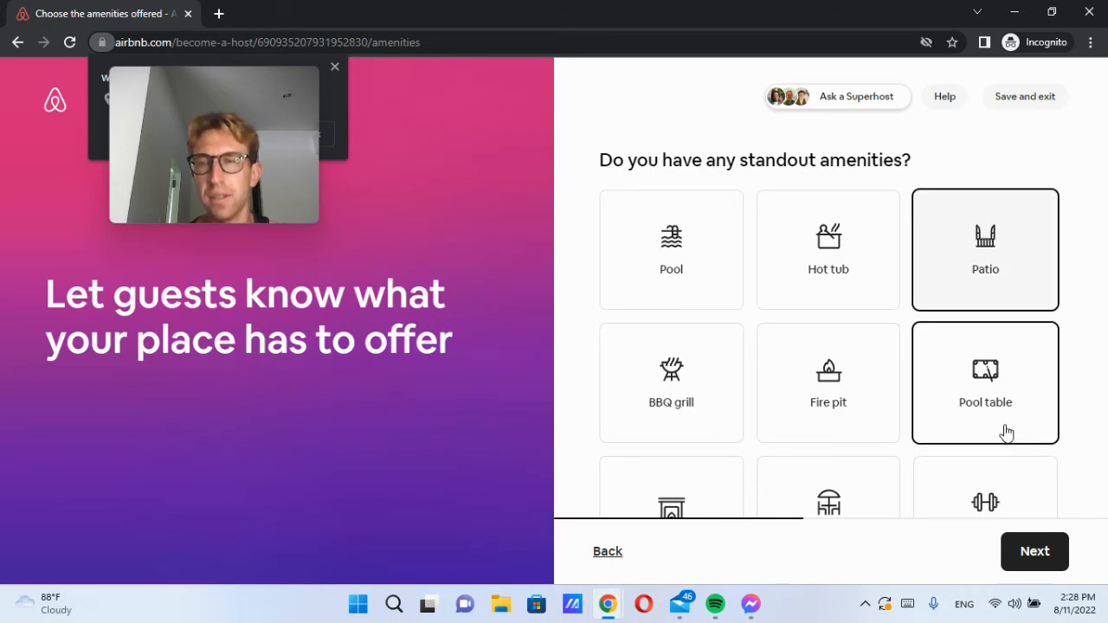
scroll(1006, 432, down, 1)
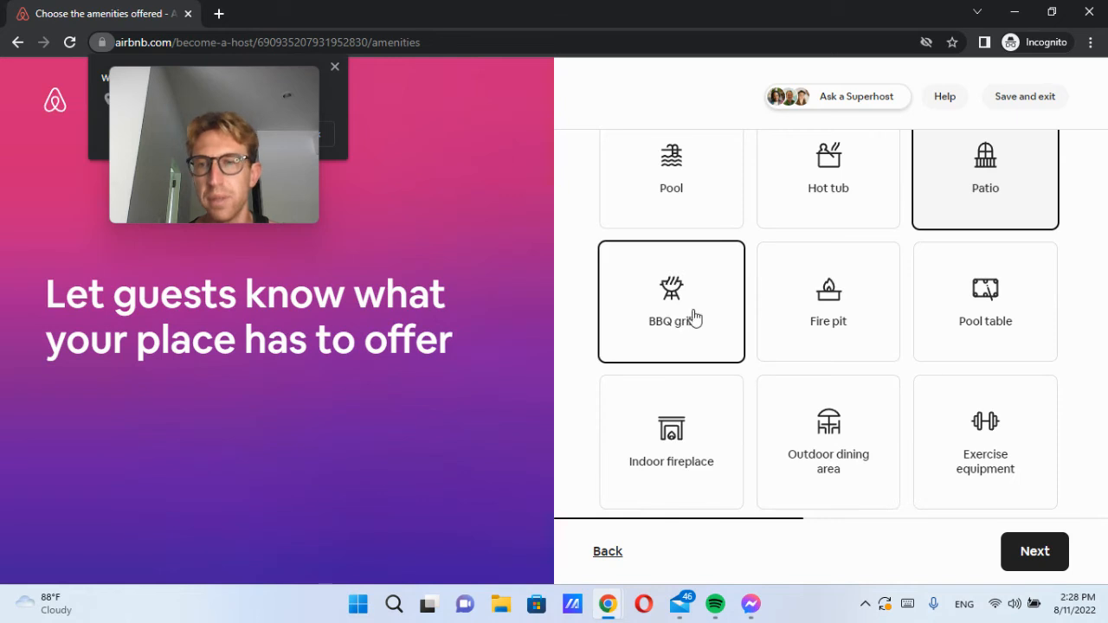
scroll(865, 387, down, 1)
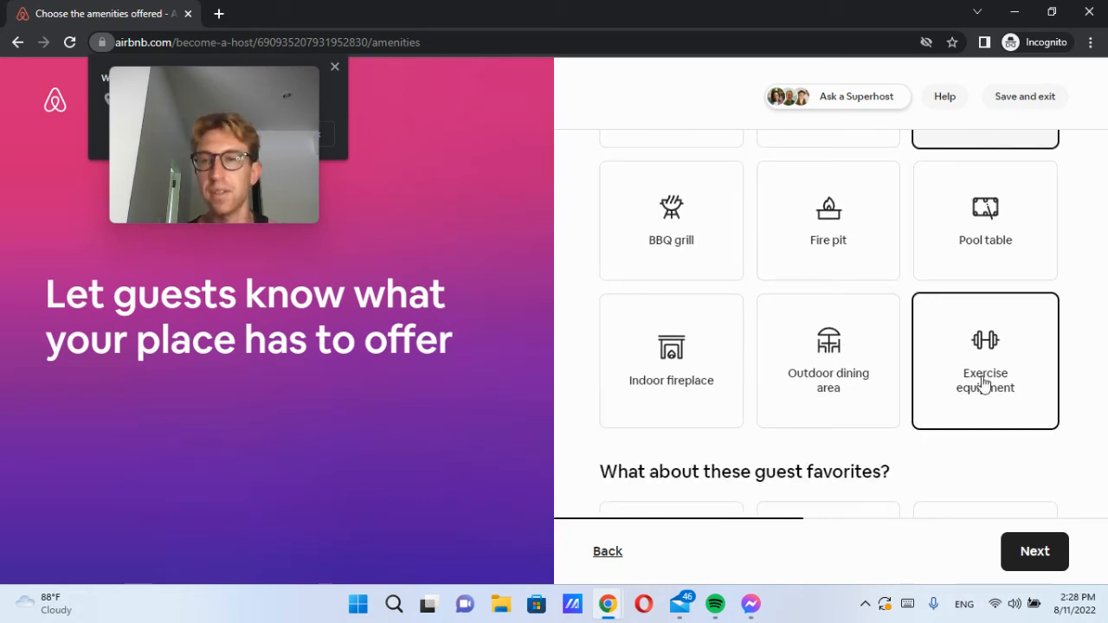
scroll(819, 374, down, 3)
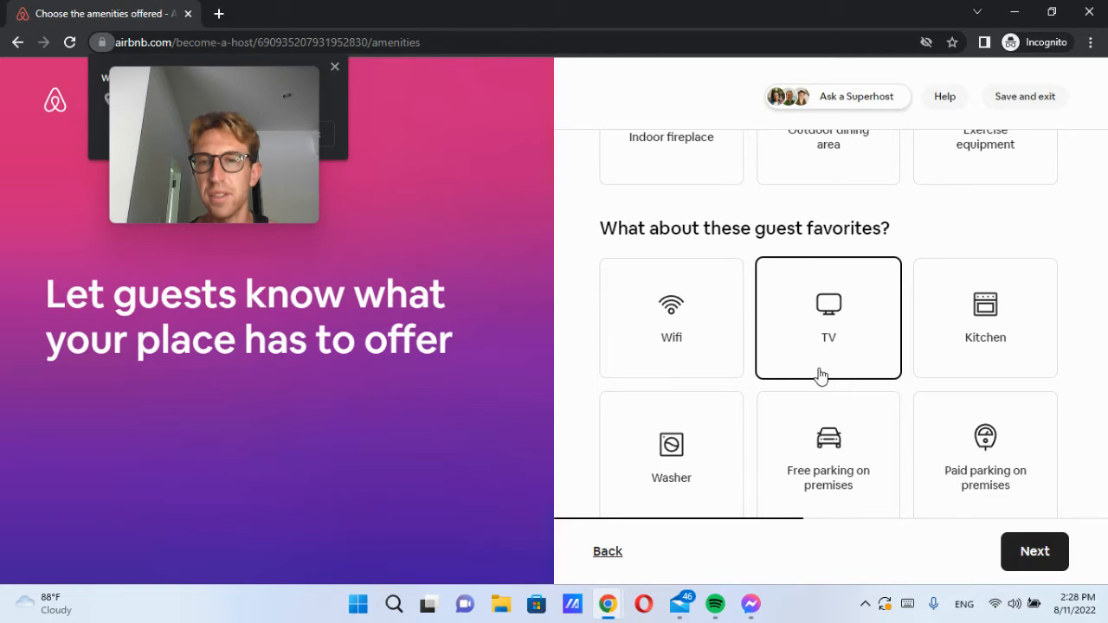
Step: Add Wifi, TV, Kitchen, free parking on premises, air conditioning and outdoor shower
click(685, 324)
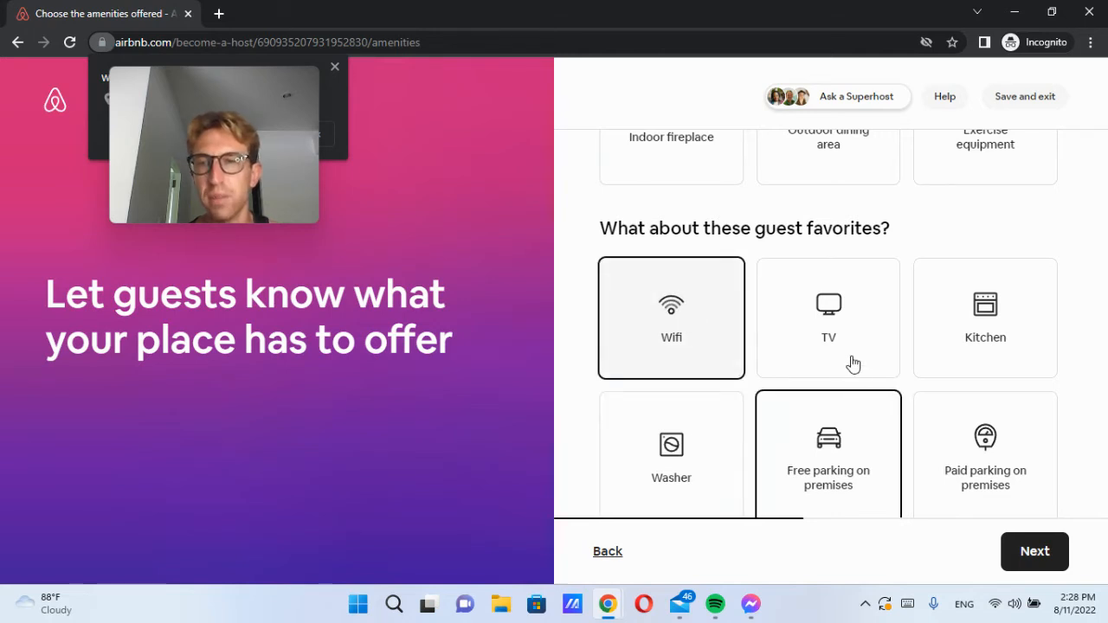
click(831, 317)
click(965, 317)
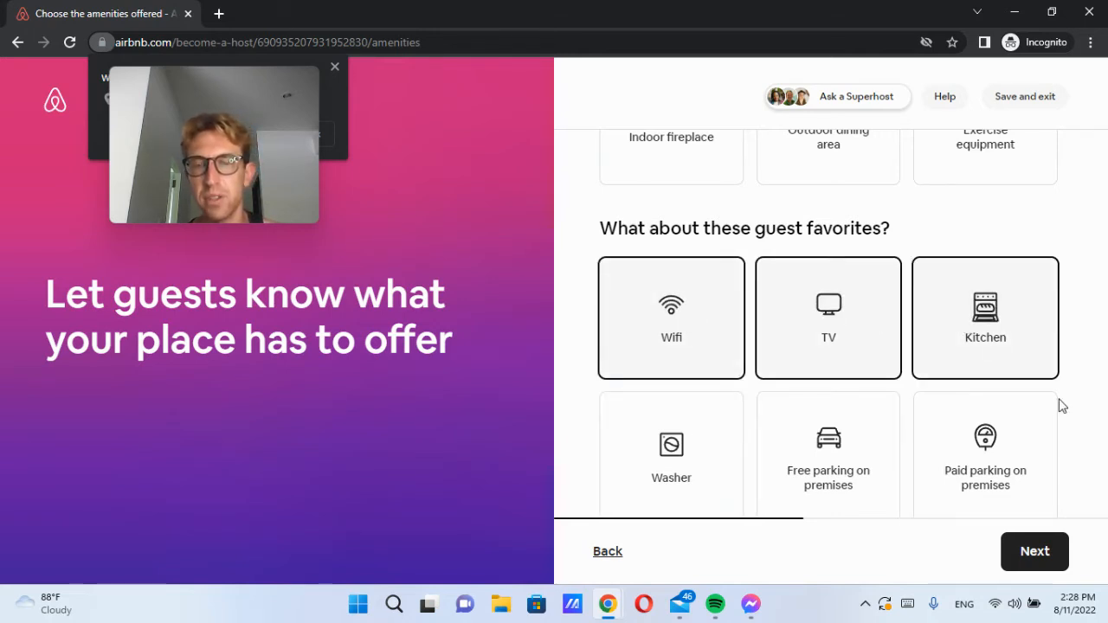
scroll(1063, 407, down, 1)
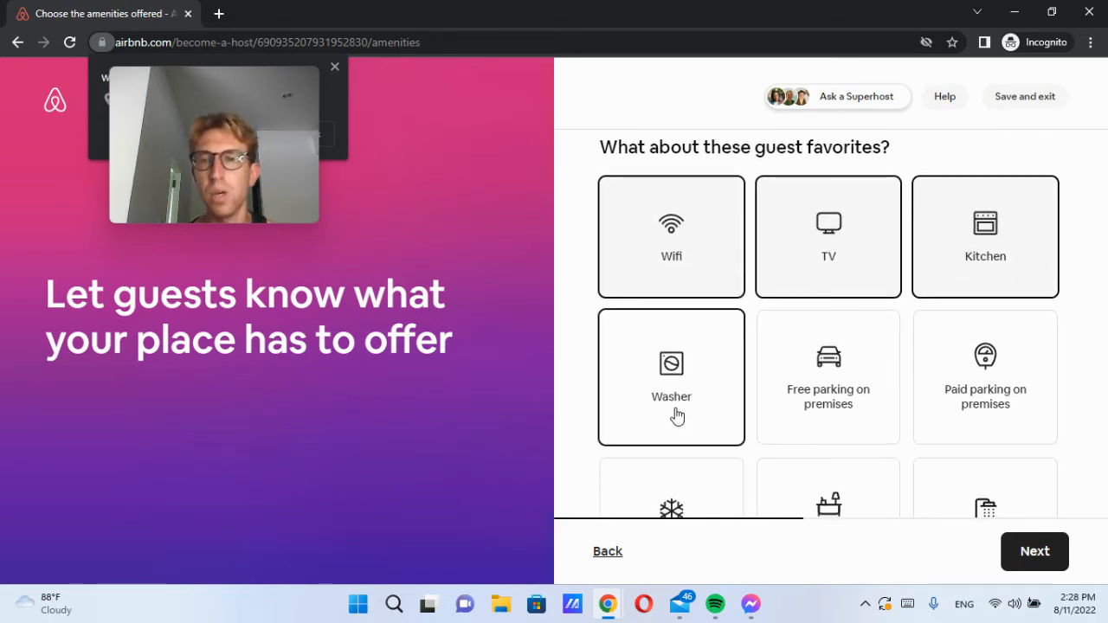
click(867, 361)
scroll(995, 329, down, 2)
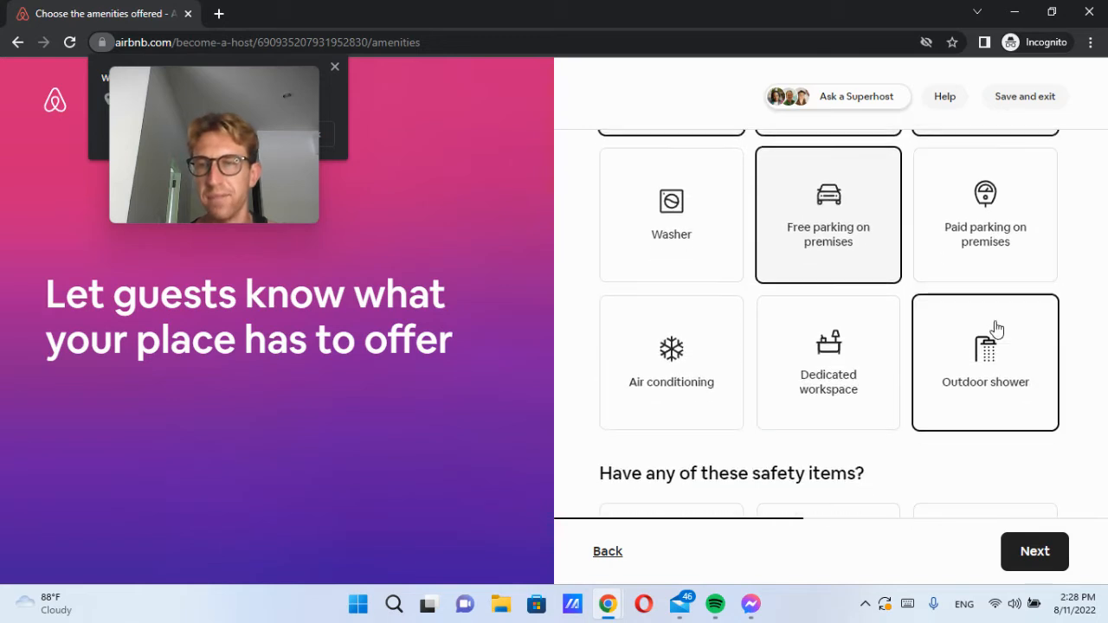
click(704, 364)
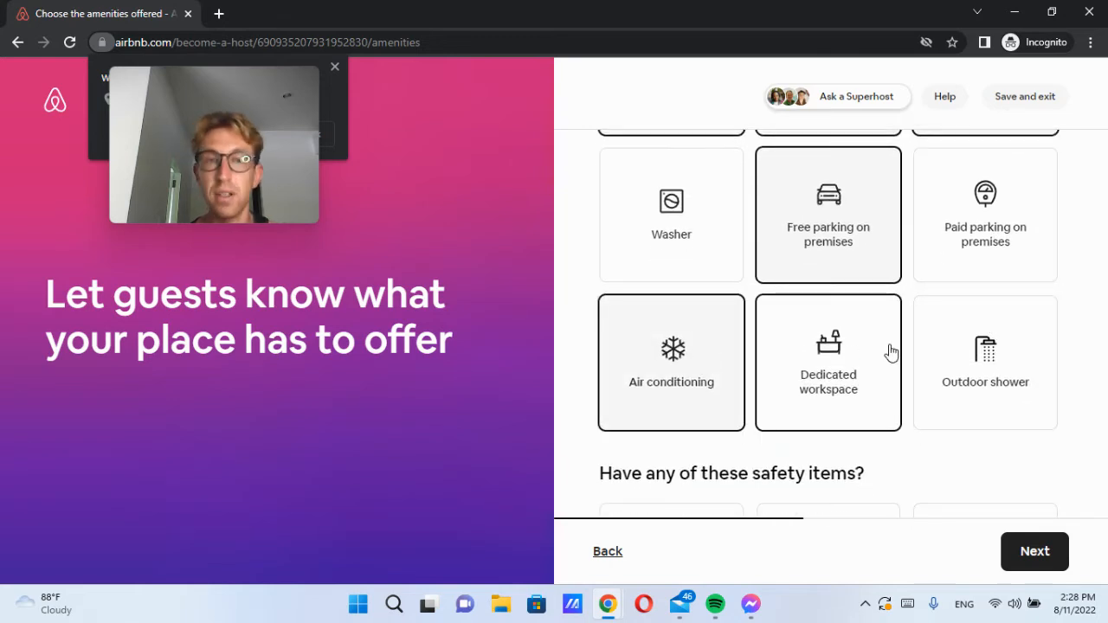
click(953, 401)
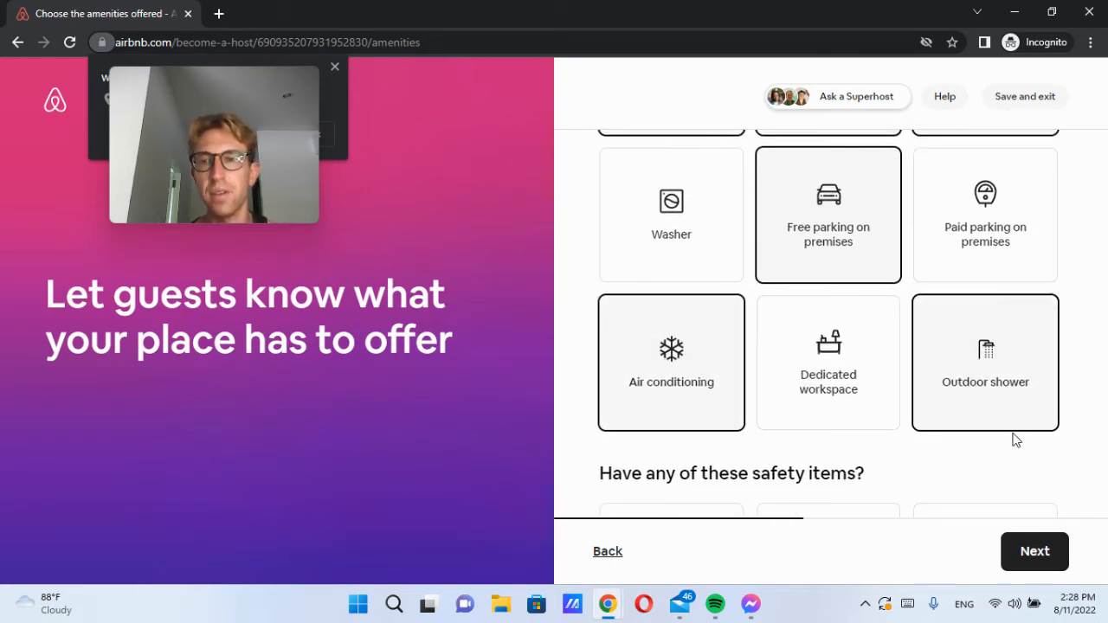
scroll(1015, 440, down, 1)
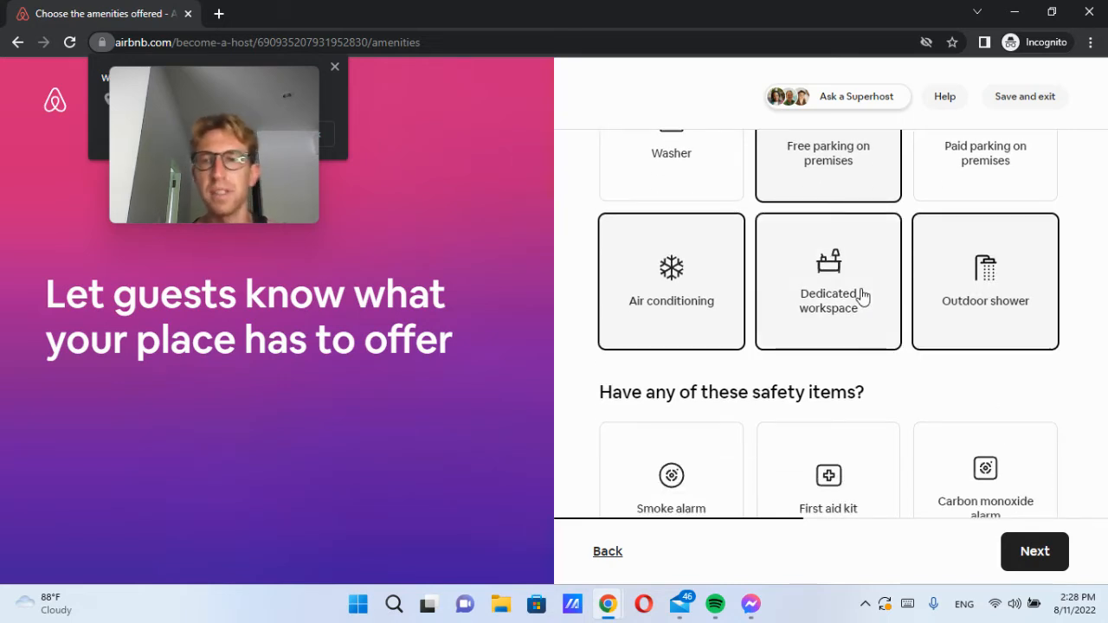
Step: Review the safety items and selected amenities, then continue to the photos step
scroll(891, 406, down, 3)
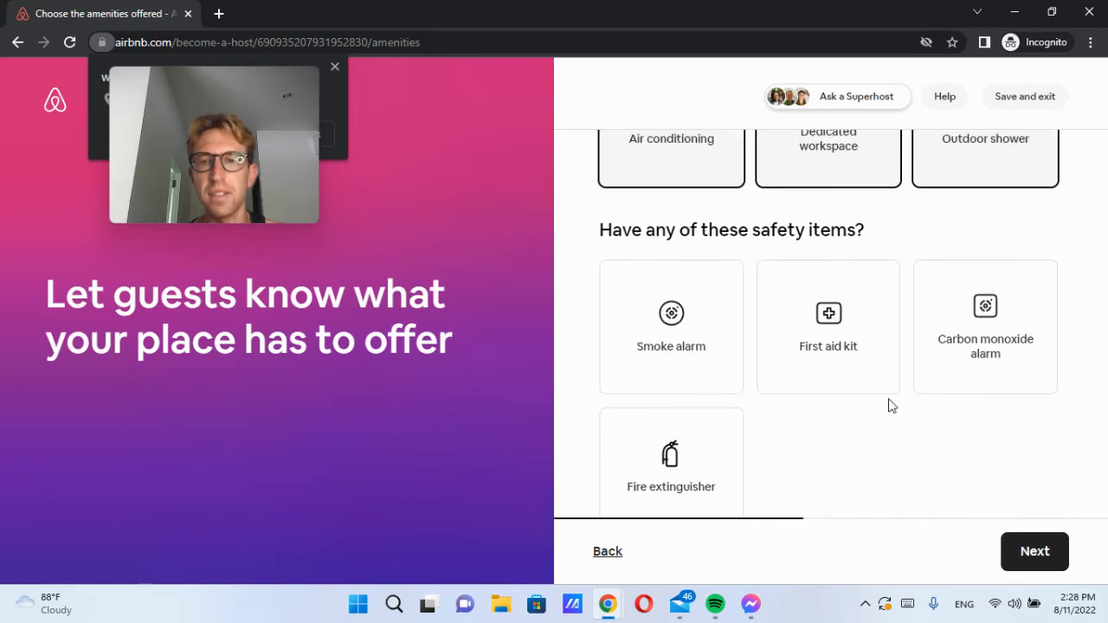
drag(708, 231, 868, 232)
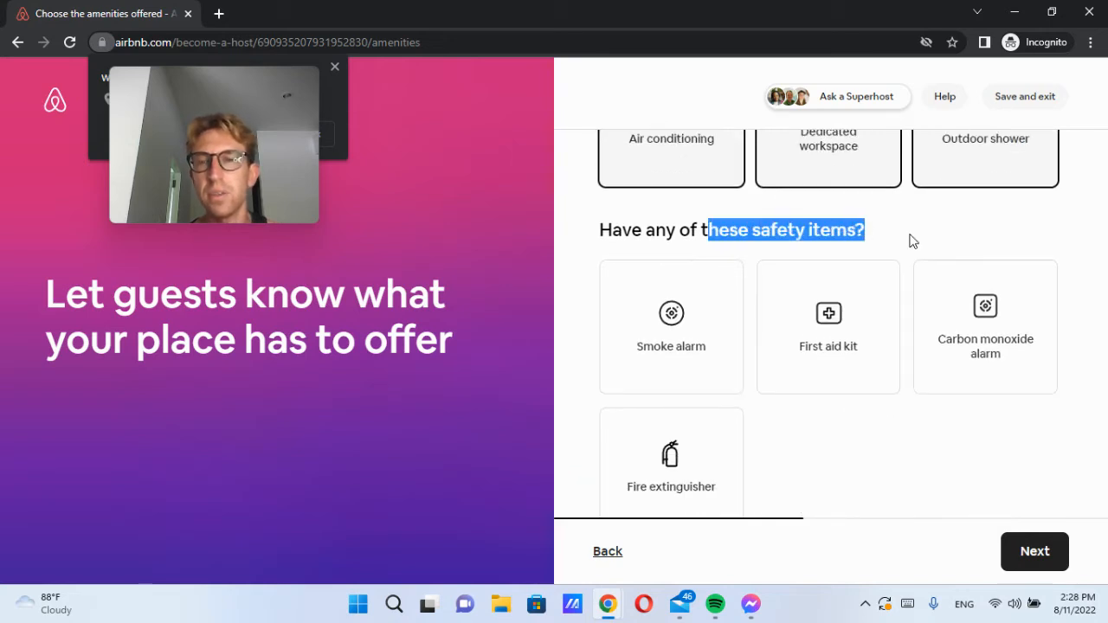
click(911, 244)
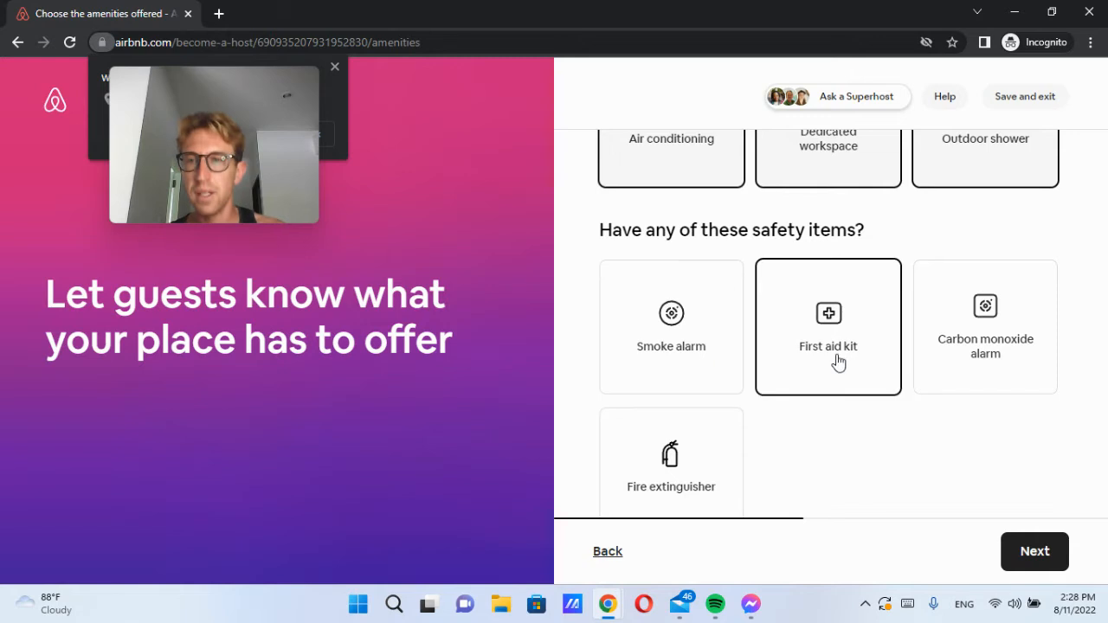
scroll(824, 351, down, 1)
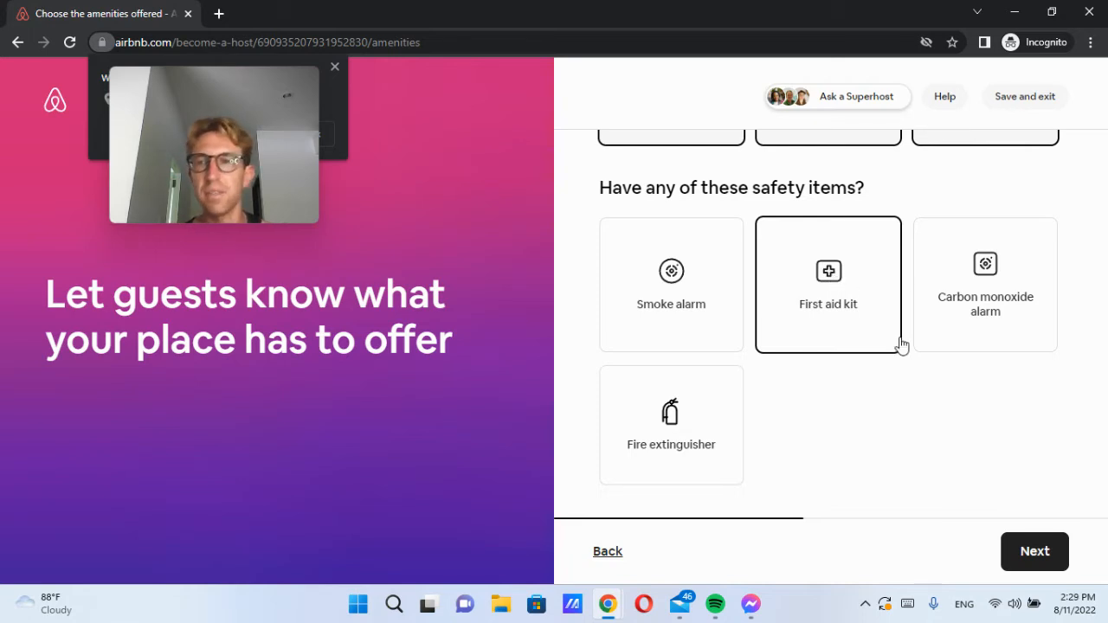
scroll(952, 431, up, 8)
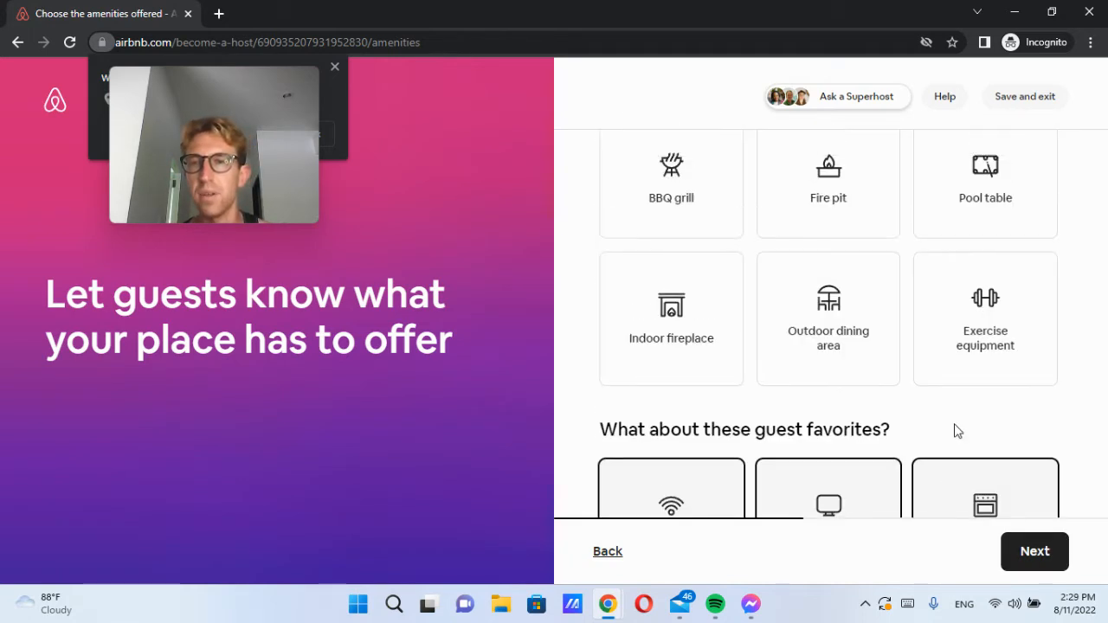
scroll(952, 424, up, 3)
scroll(846, 183, down, 10)
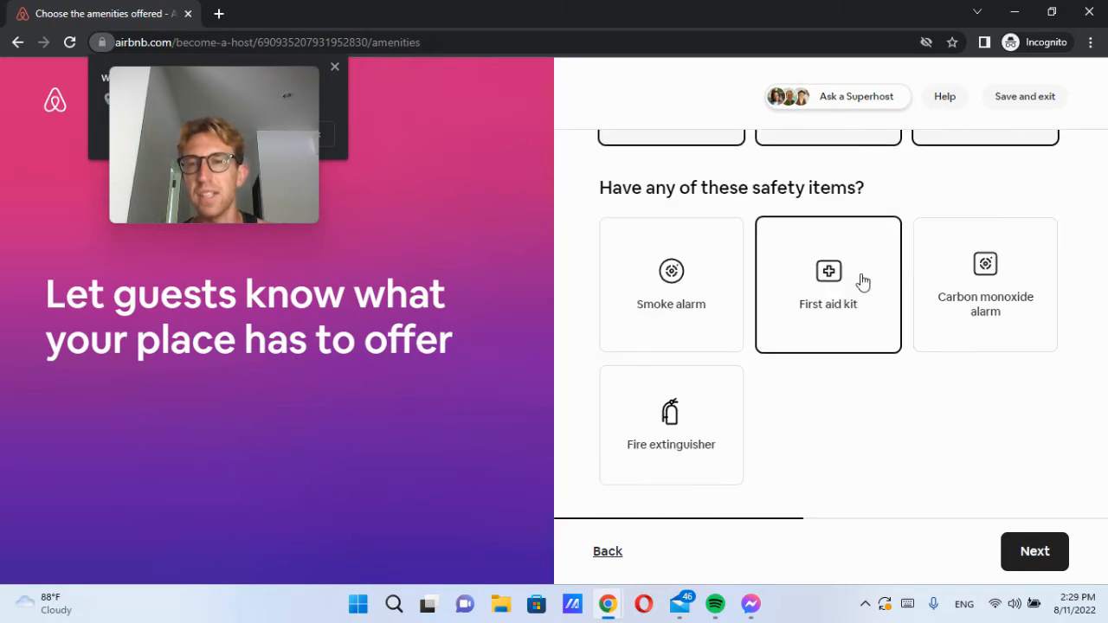
click(1039, 548)
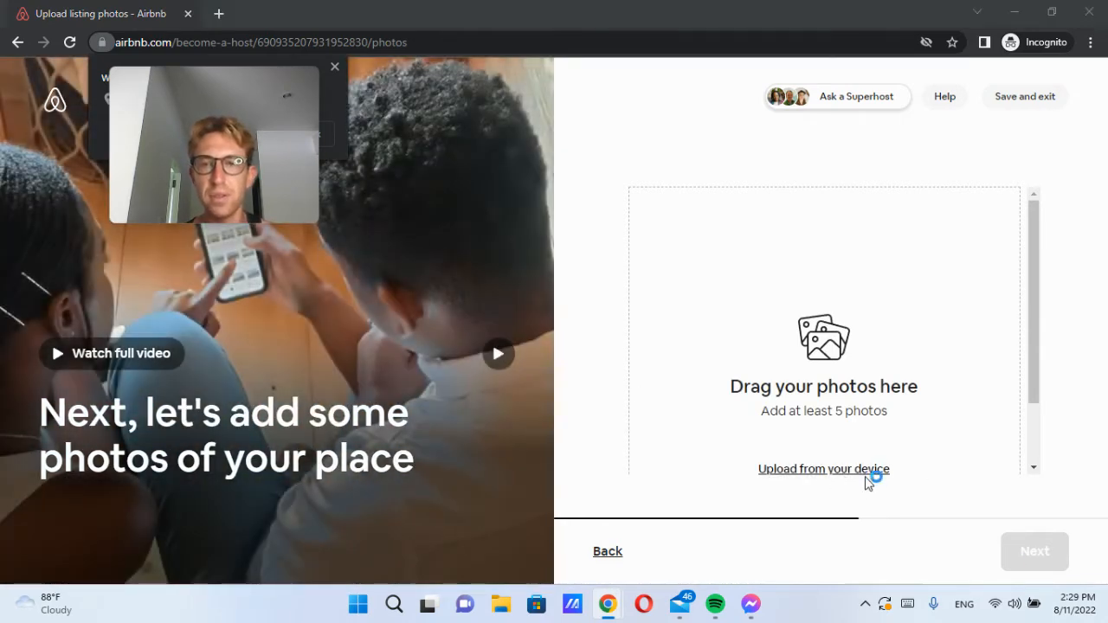
Step: Upload the Central Samui photo from the computer and confirm it loads as the cover
click(865, 470)
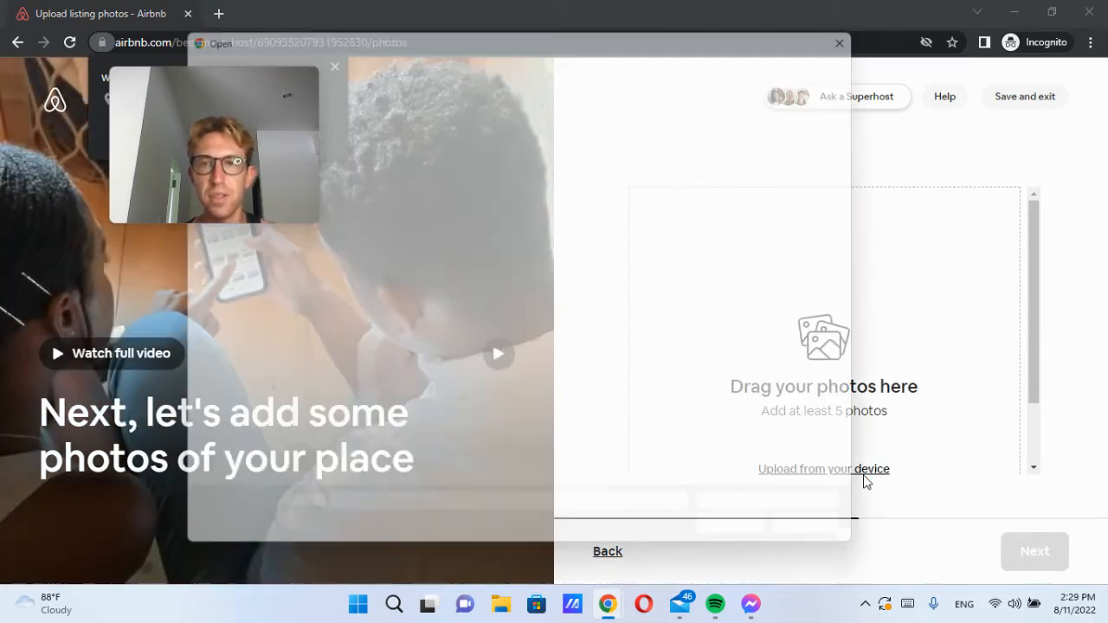
drag(495, 26, 698, 38)
double_click(756, 346)
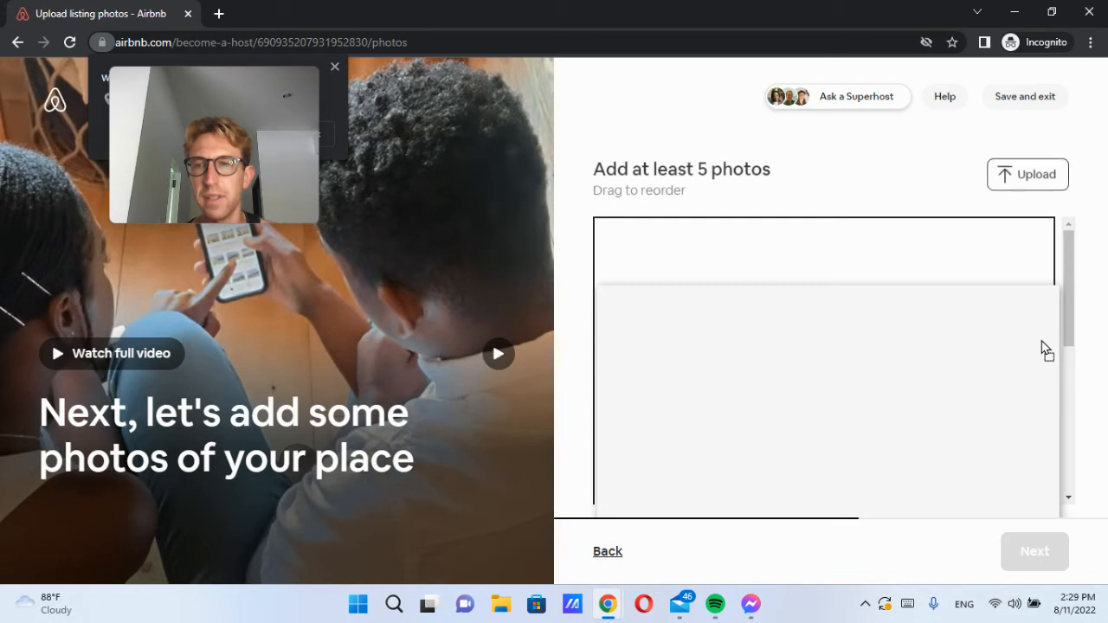
drag(1071, 277, 1062, 363)
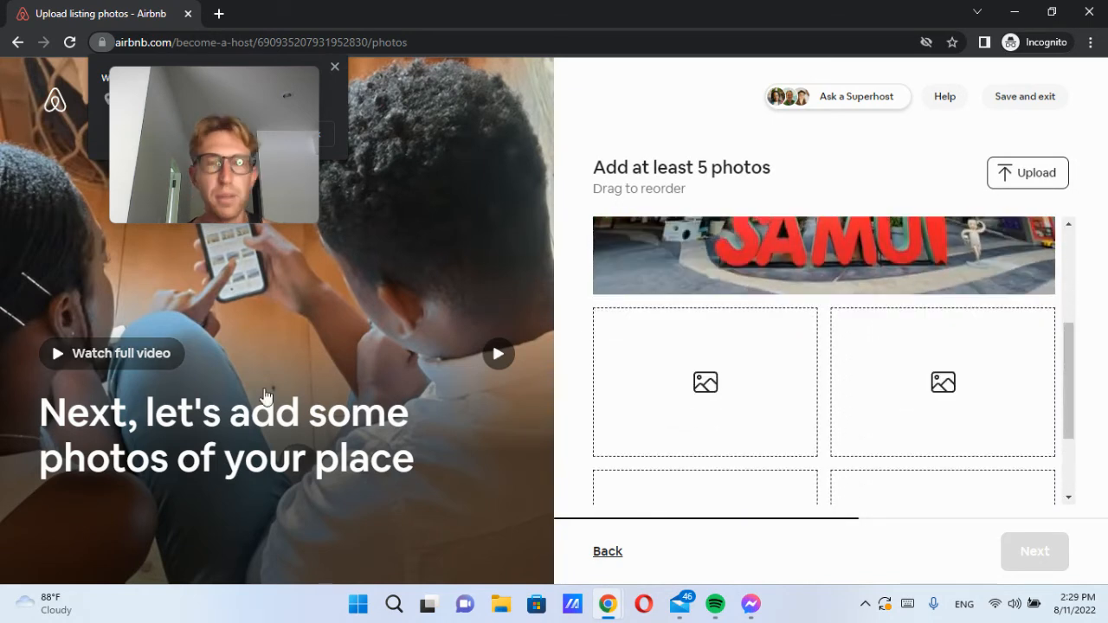
click(112, 354)
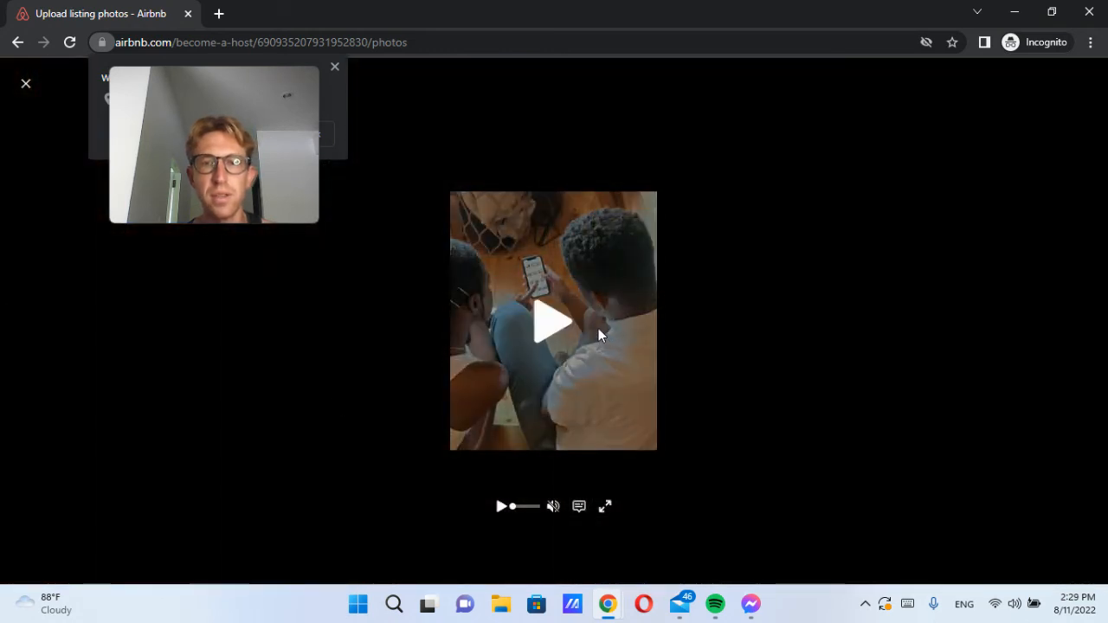
click(548, 318)
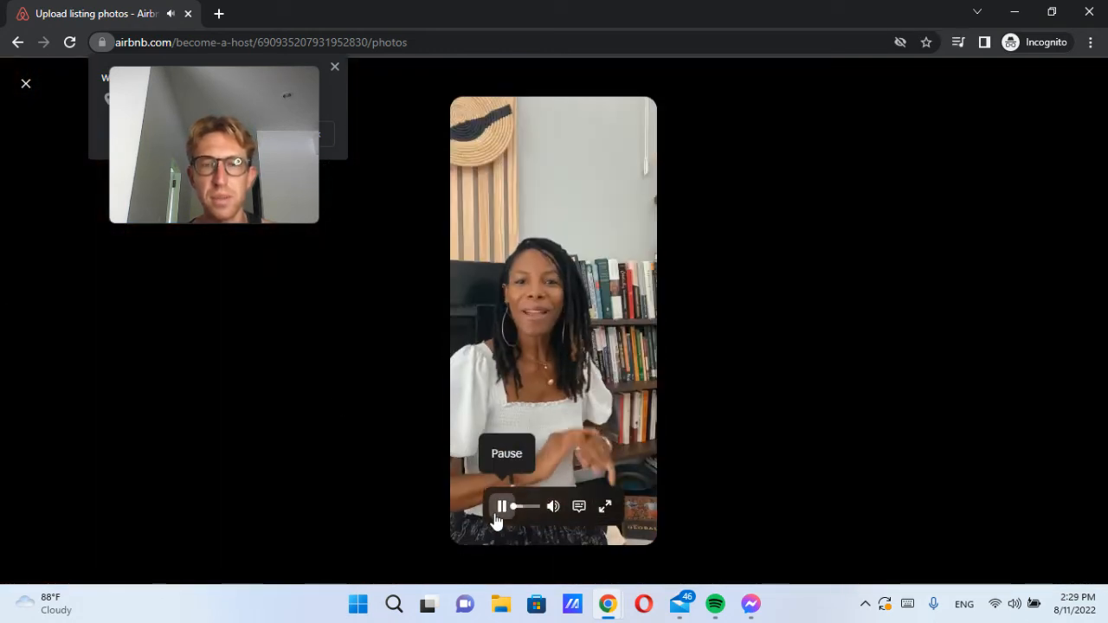
key(XF86AudioLowerVolume)
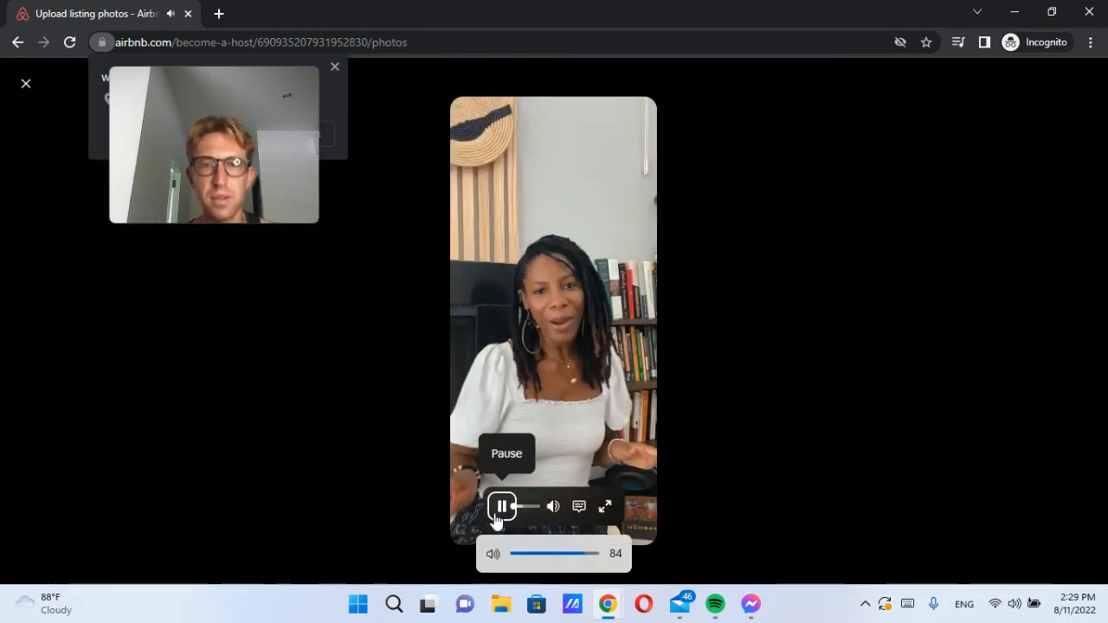
key(XF86AudioLowerVolume)
key(XF86AudioLowerVolume)
key(XF86AudioLowerVolume)
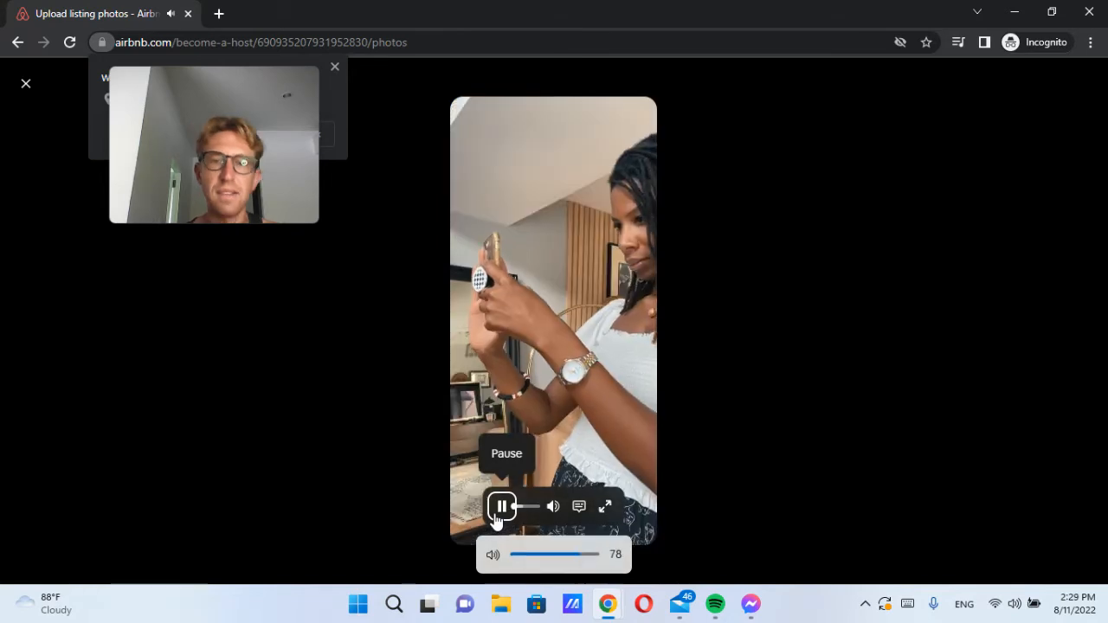
click(26, 83)
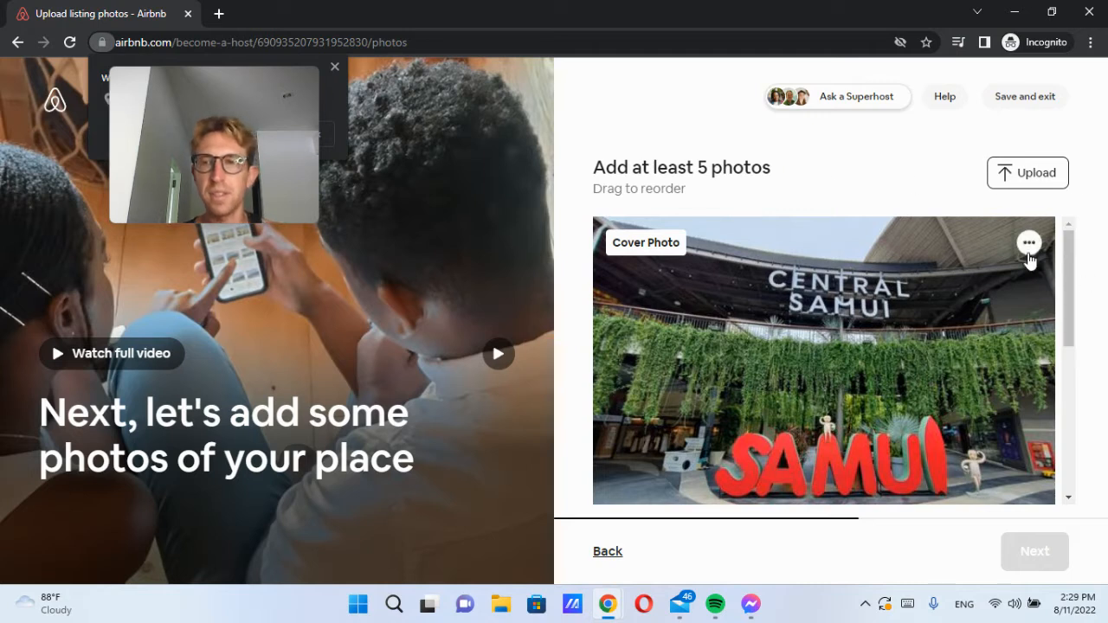
Step: Check the Central Samui cover photo's options and the photo grid, then begin adding another photo
click(1028, 252)
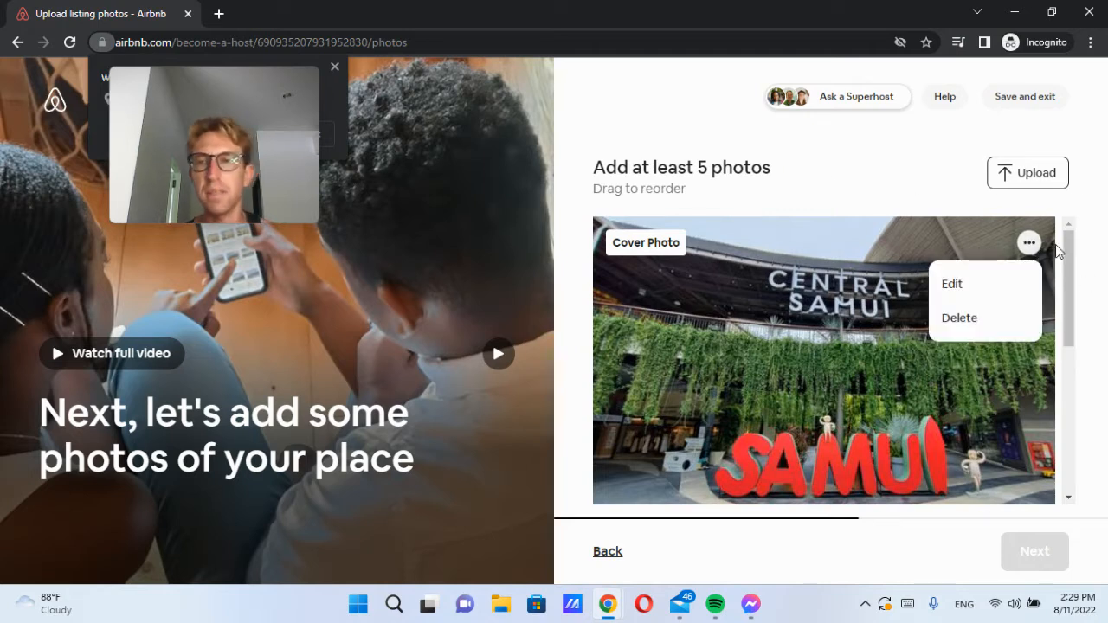
click(1100, 265)
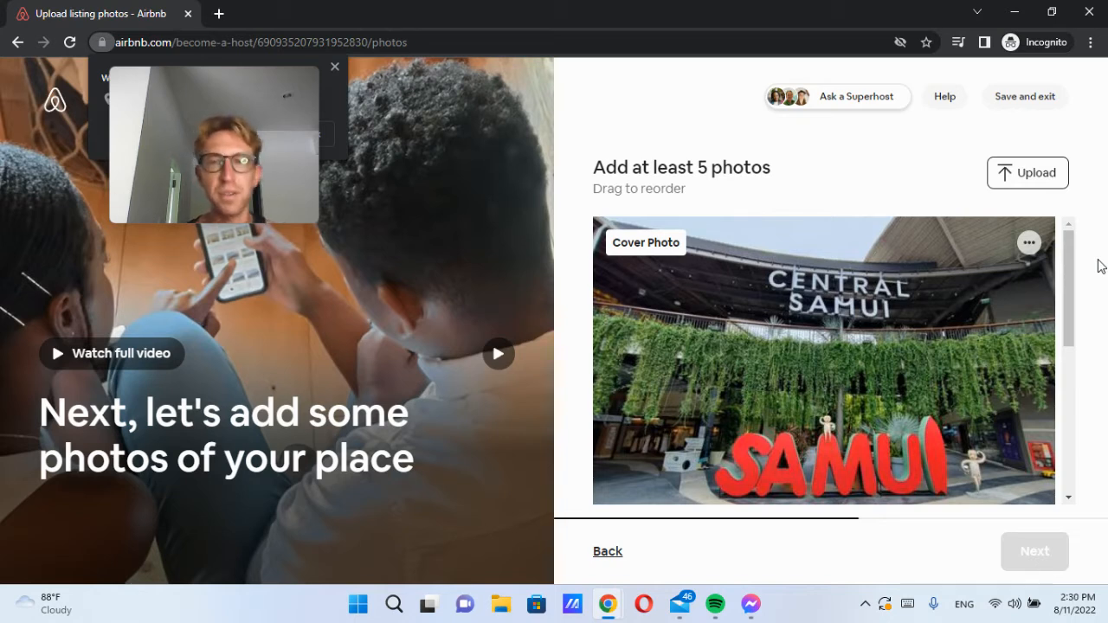
drag(1071, 287, 1078, 227)
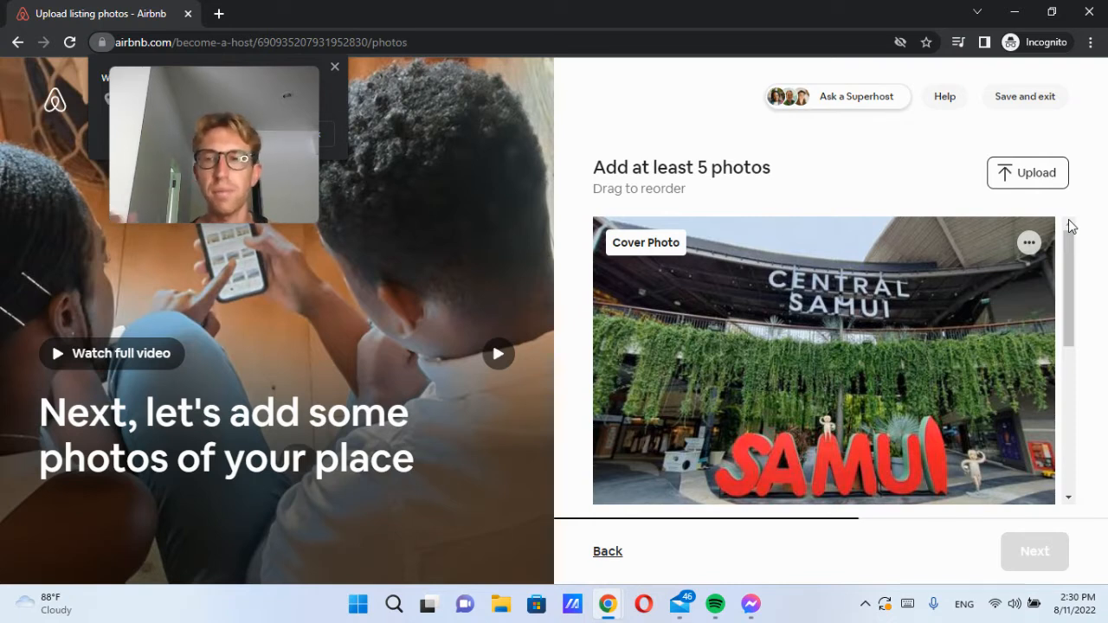
drag(1070, 228, 1072, 426)
scroll(946, 298, up, 10)
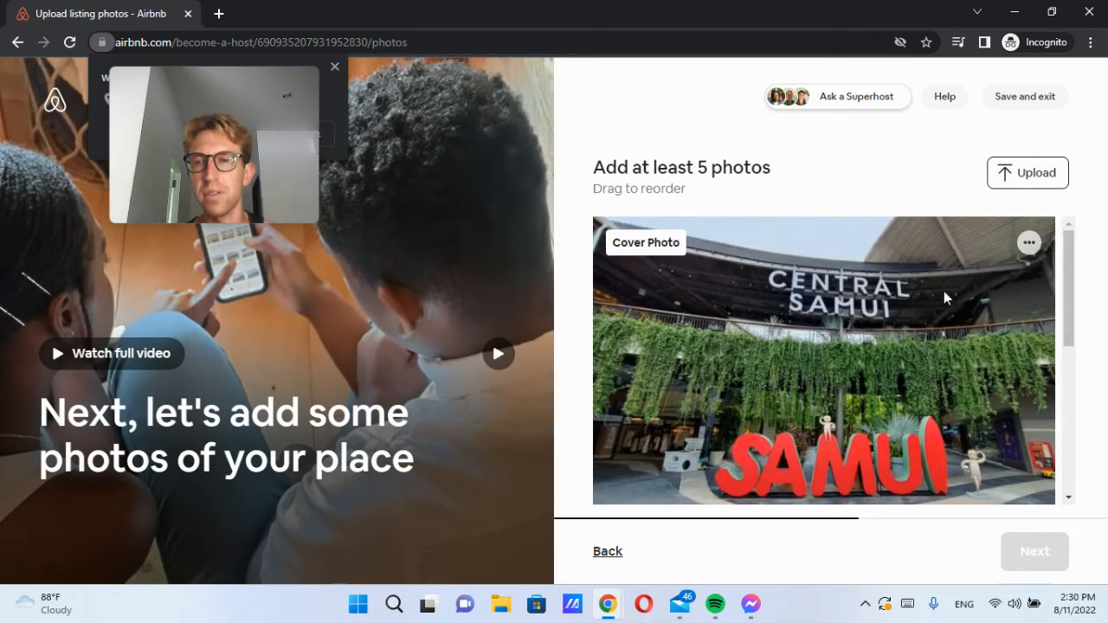
scroll(676, 319, down, 3)
scroll(676, 318, up, 3)
click(1029, 173)
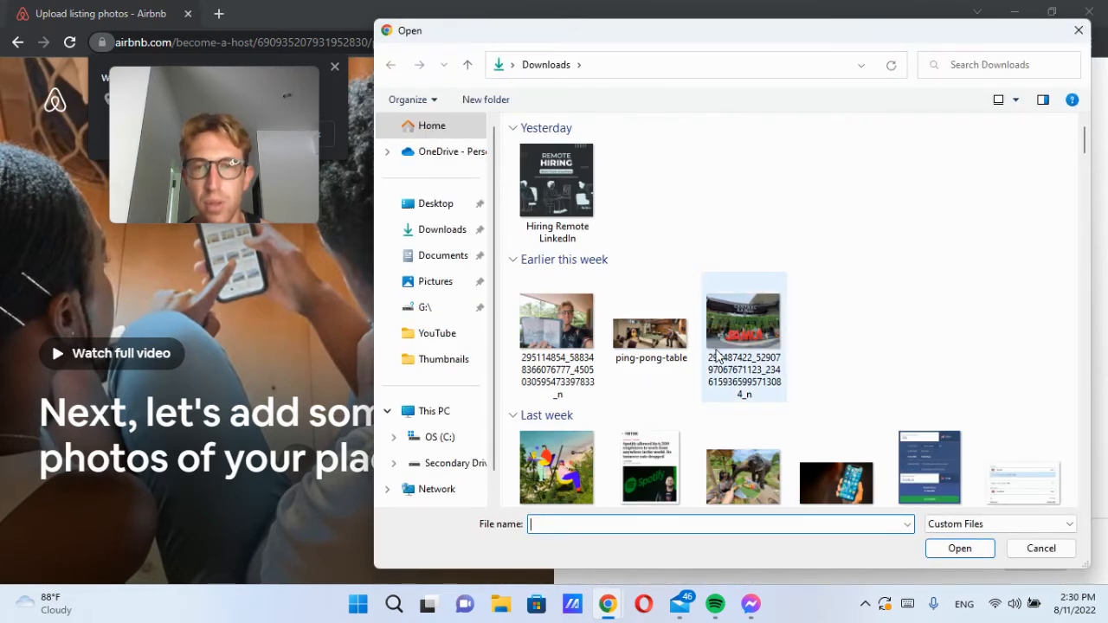
Step: Upload the ping-pong-table image as the listing's second photo
double_click(656, 335)
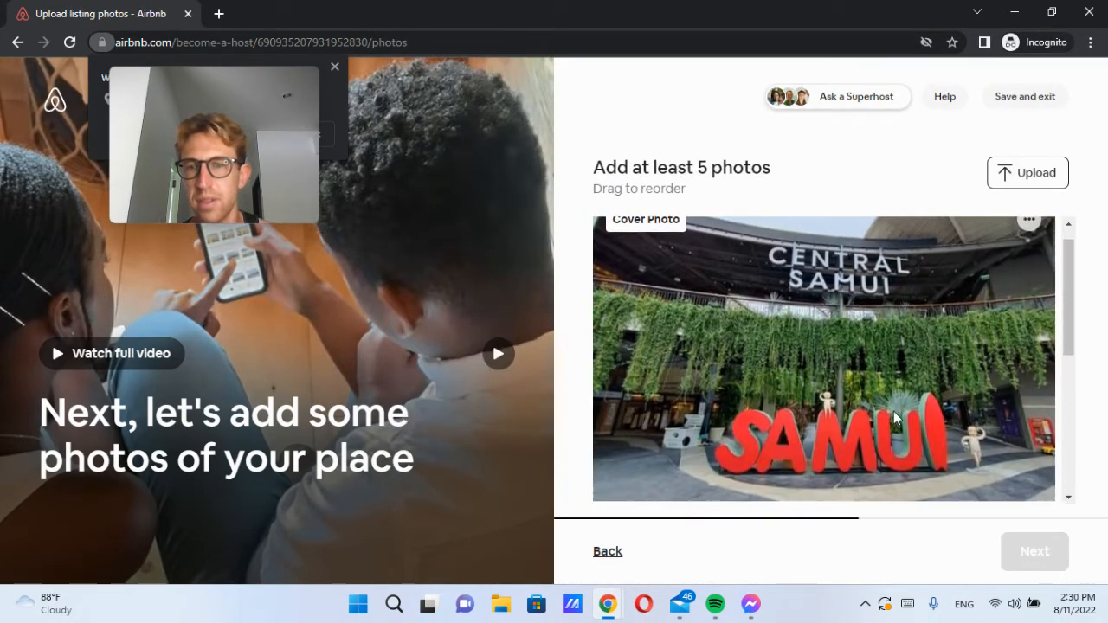
scroll(1071, 370, down, 2)
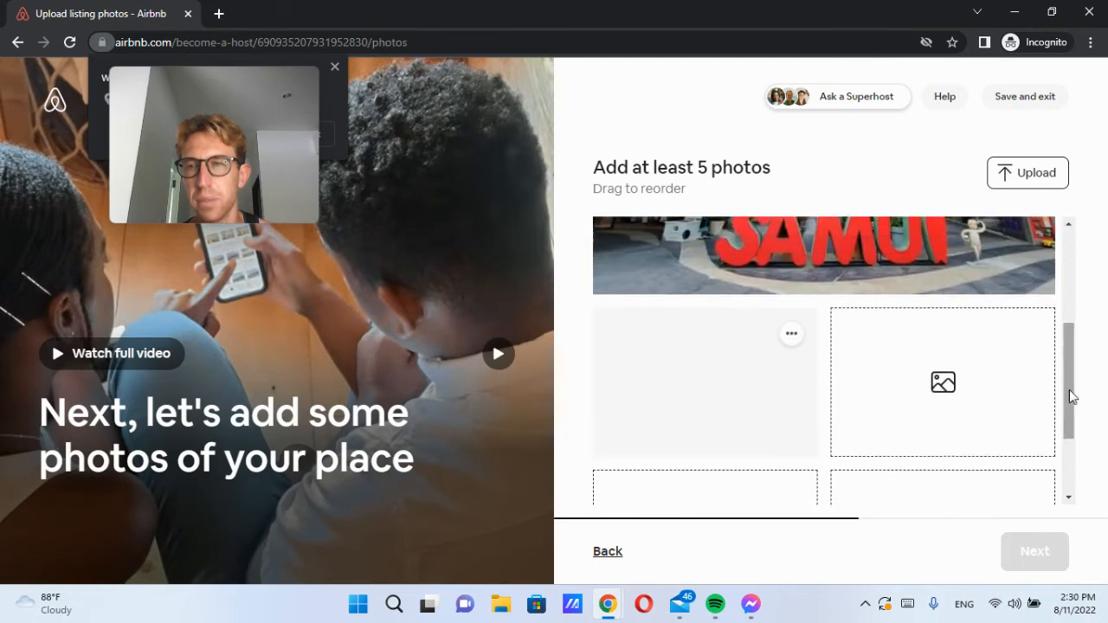
scroll(850, 472, up, 3)
drag(1069, 284, 1071, 472)
scroll(964, 423, up, 3)
scroll(966, 407, down, 2)
scroll(971, 398, up, 2)
scroll(995, 428, down, 2)
scroll(1000, 432, up, 2)
scroll(1002, 431, down, 2)
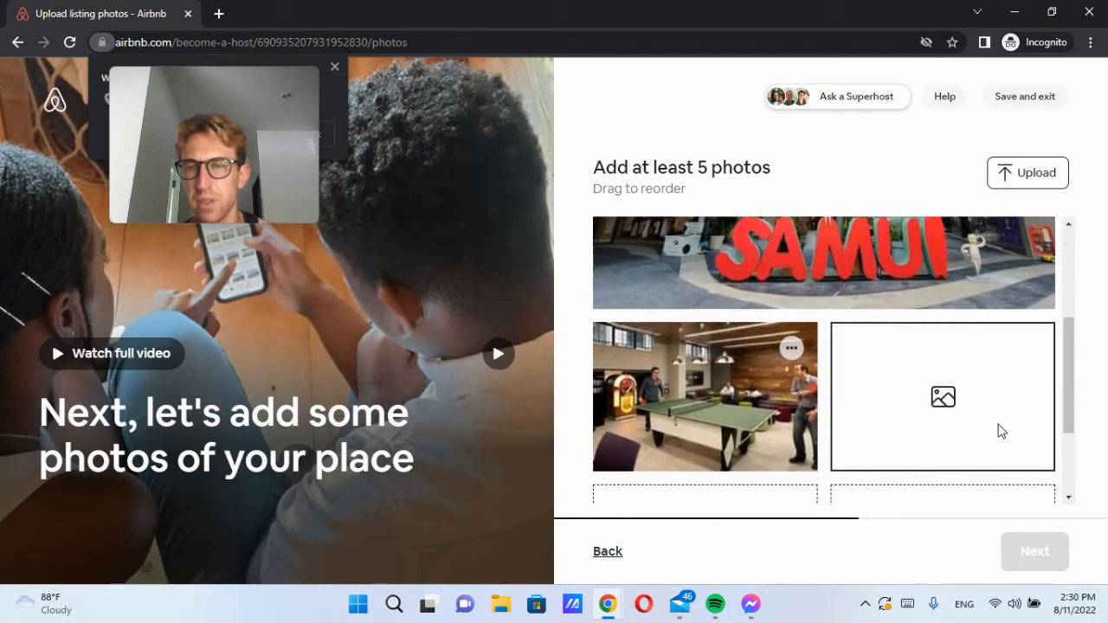
scroll(1001, 428, up, 3)
drag(1067, 250, 1084, 477)
scroll(733, 364, up, 4)
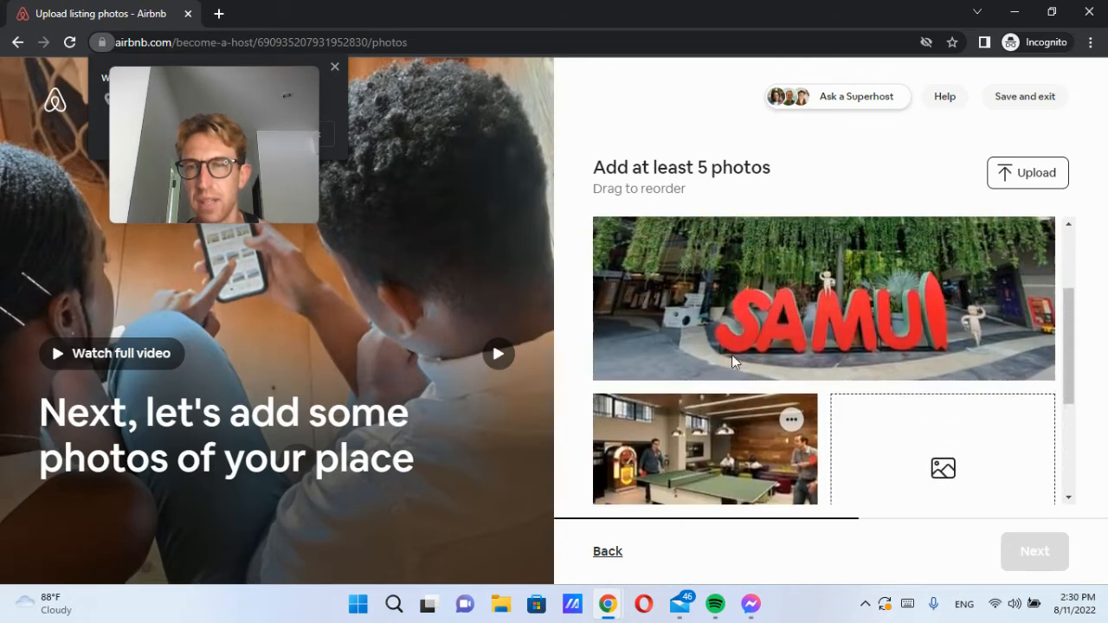
scroll(880, 471, down, 3)
scroll(880, 471, up, 1)
scroll(947, 408, up, 3)
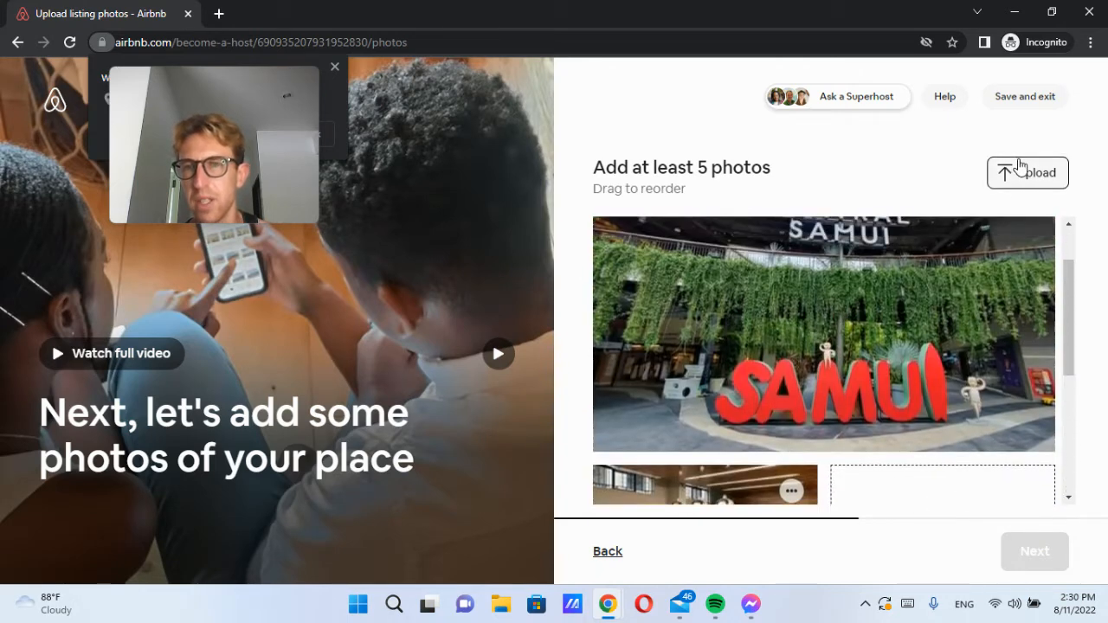
Step: Add the Hiring Remote LinkedIn and Koh Samui - Google Maps images from Downloads
click(1022, 173)
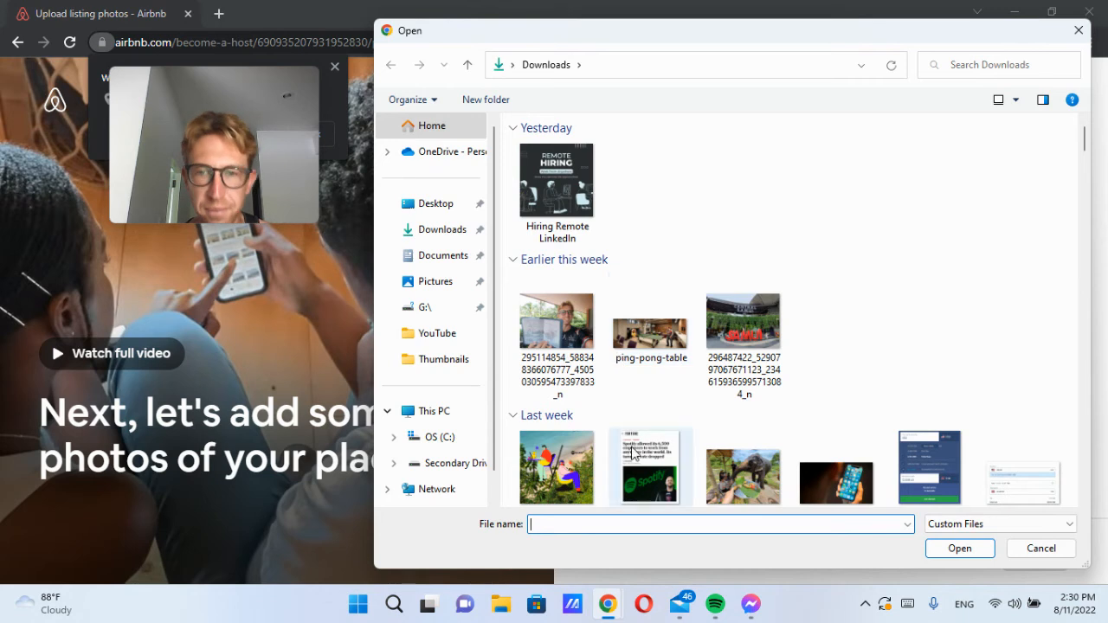
click(572, 195)
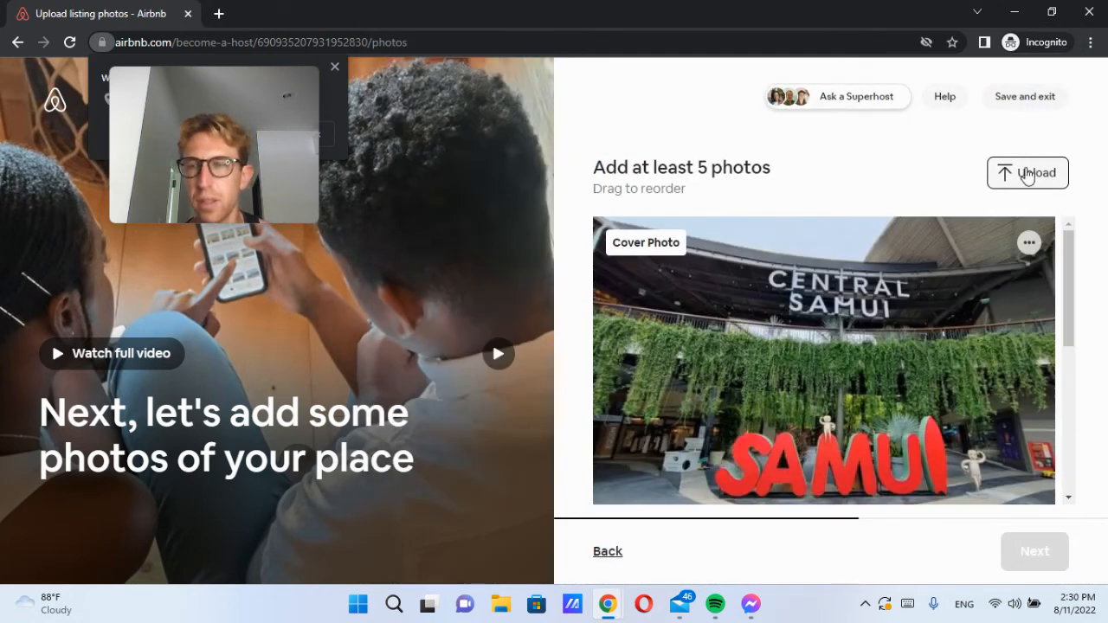
click(1027, 173)
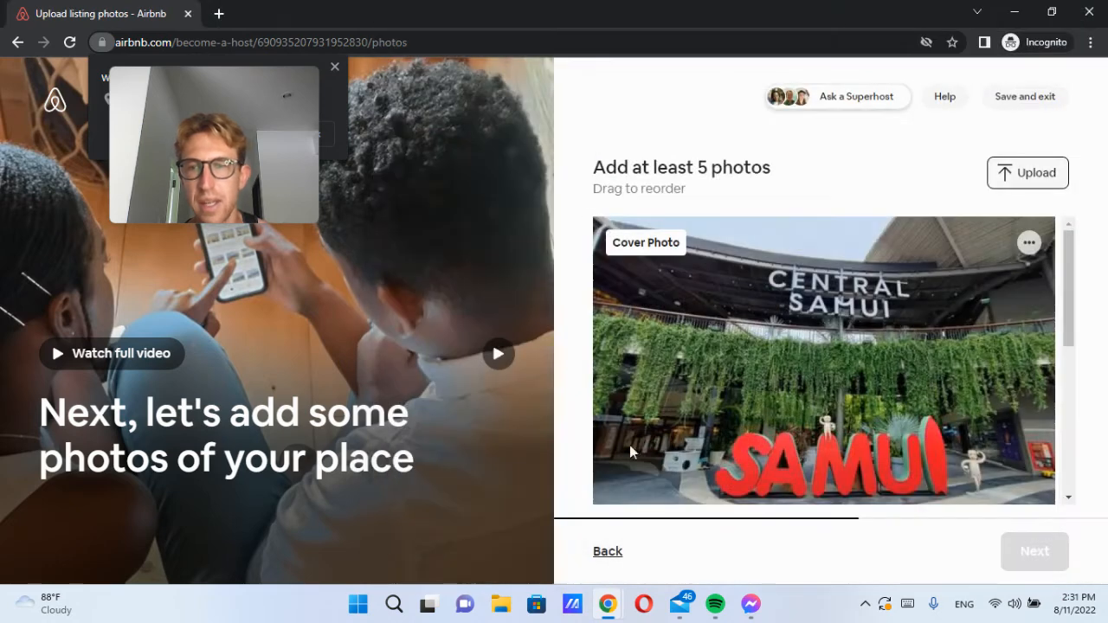
drag(1070, 251, 1073, 342)
click(1035, 173)
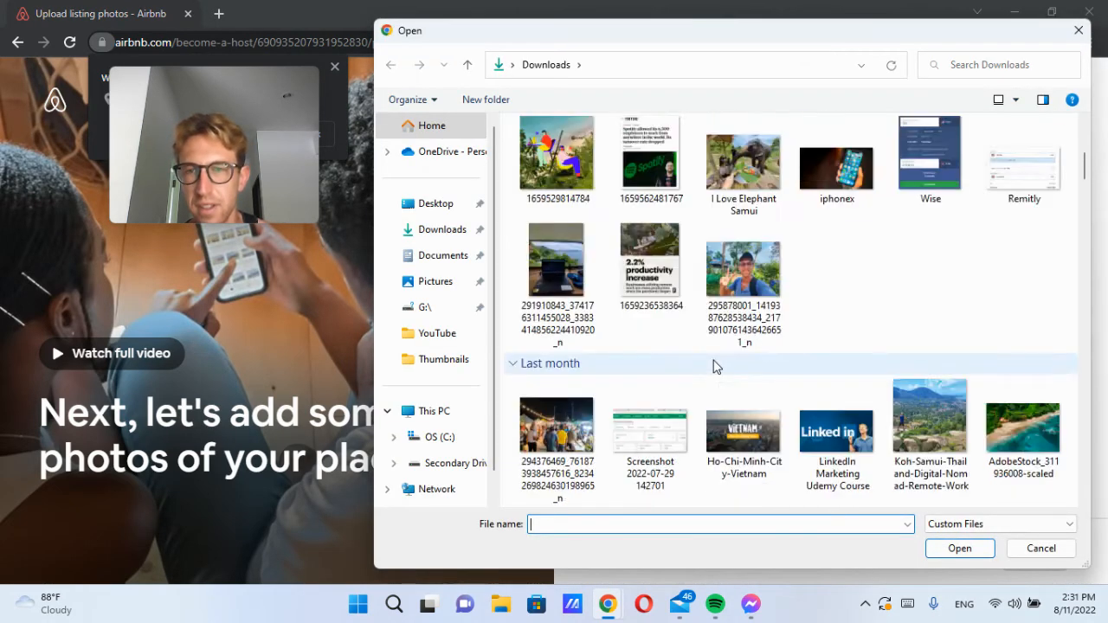
scroll(716, 367, down, 2)
scroll(821, 224, up, 3)
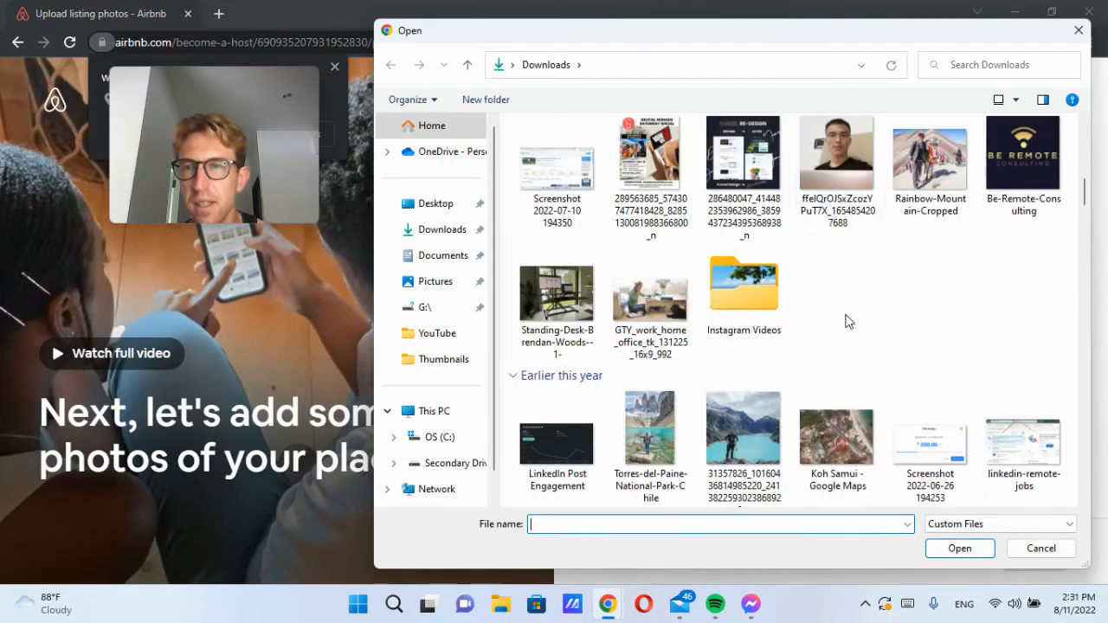
double_click(832, 445)
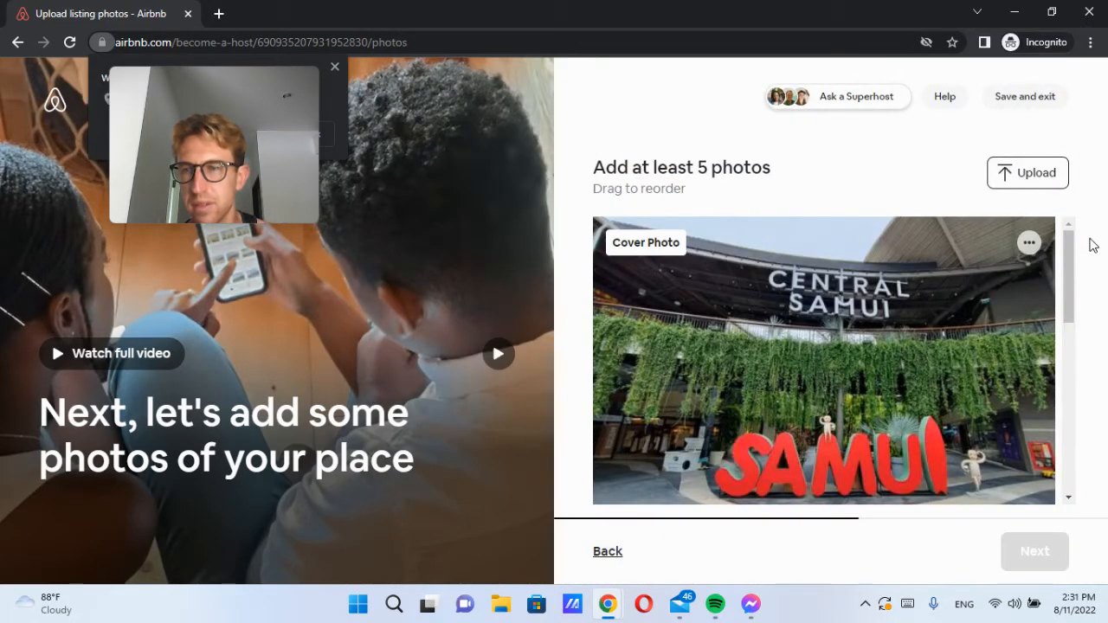
Step: Apply Airbnb's best-photos-first ordering, keeping Central Samui as cover, and continue to the title step
click(1029, 243)
drag(1067, 247, 1076, 452)
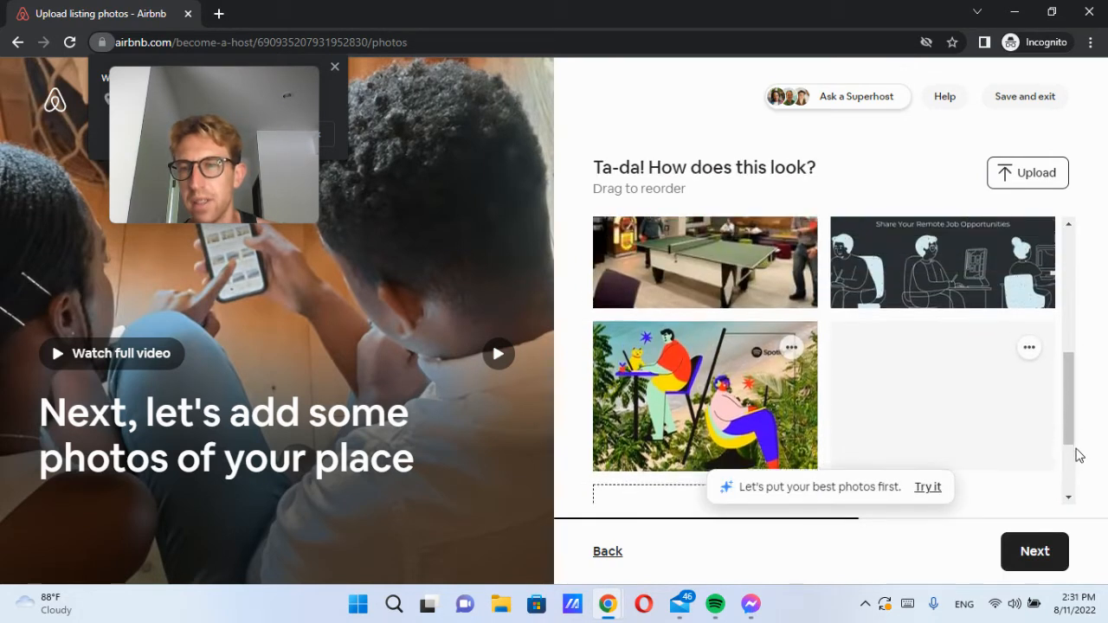
scroll(974, 492, up, 5)
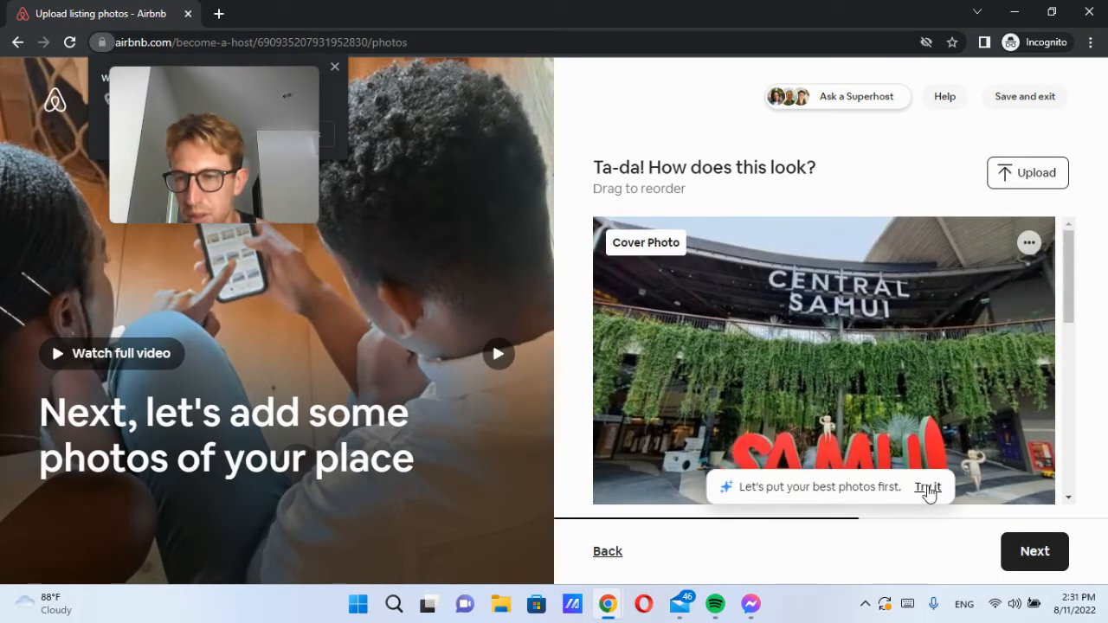
click(928, 489)
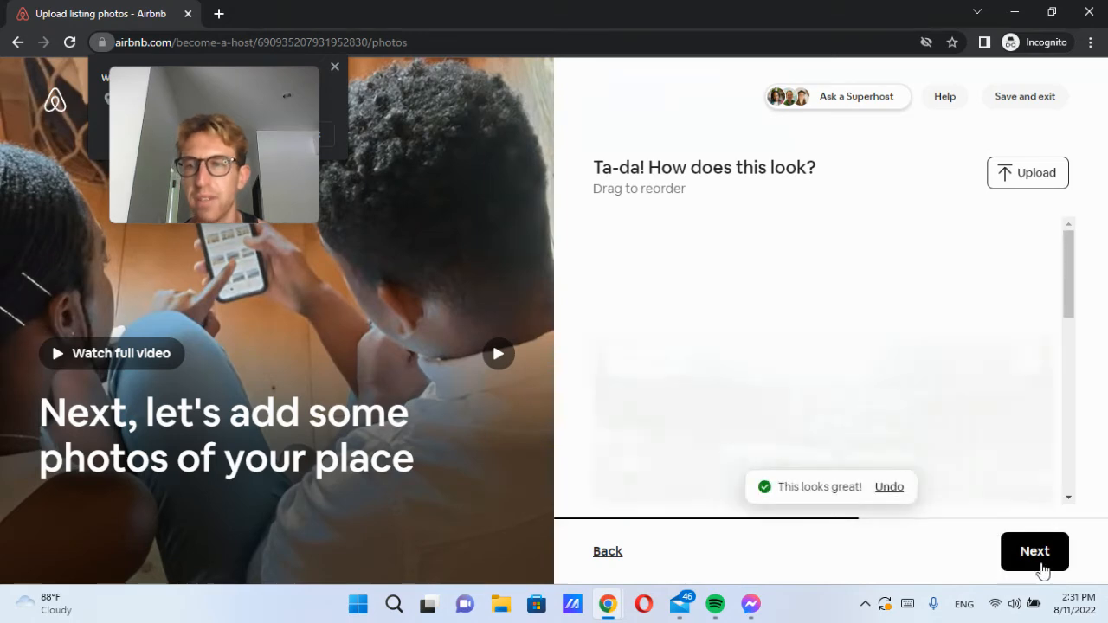
drag(1070, 286, 1089, 476)
scroll(926, 368, up, 8)
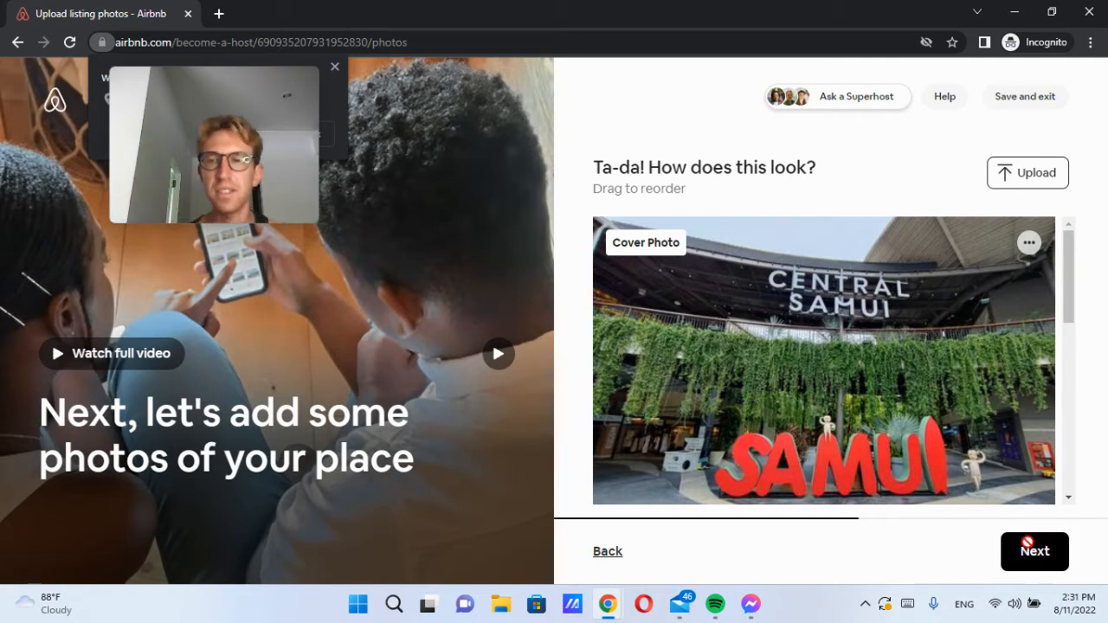
click(1030, 547)
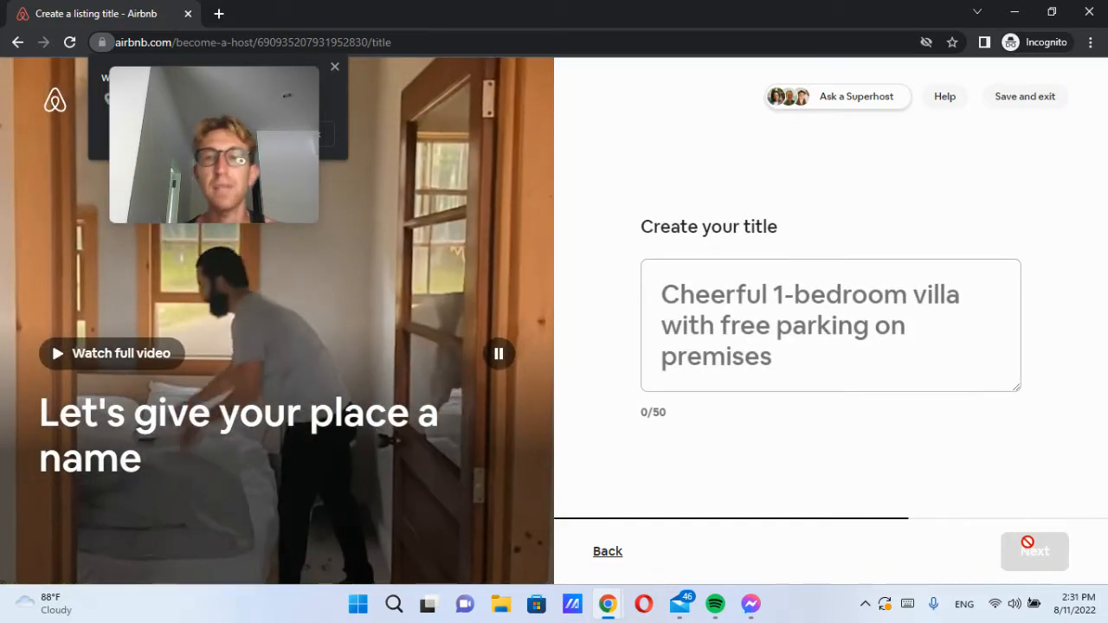
Step: Type the draft title 'Stunning 1-Bedroom House for Rent with Beautiful', correcting stray letters
click(748, 353)
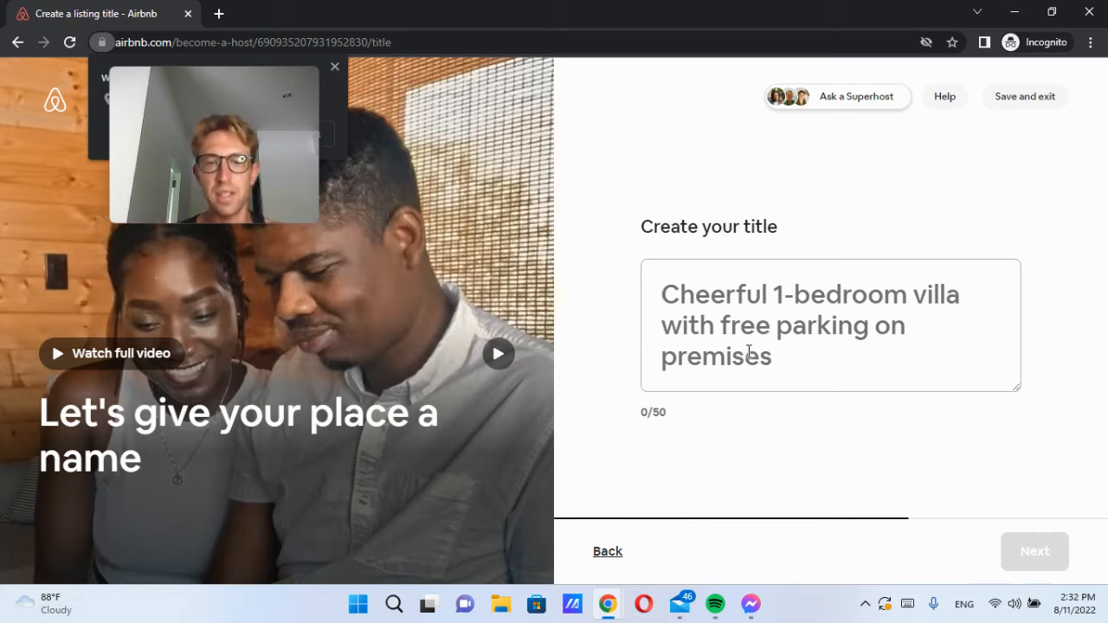
text(1-B)
key(BackSpace)
key(BackSpace)
key(BackSpace)
text(Stunning 1-Bedr)
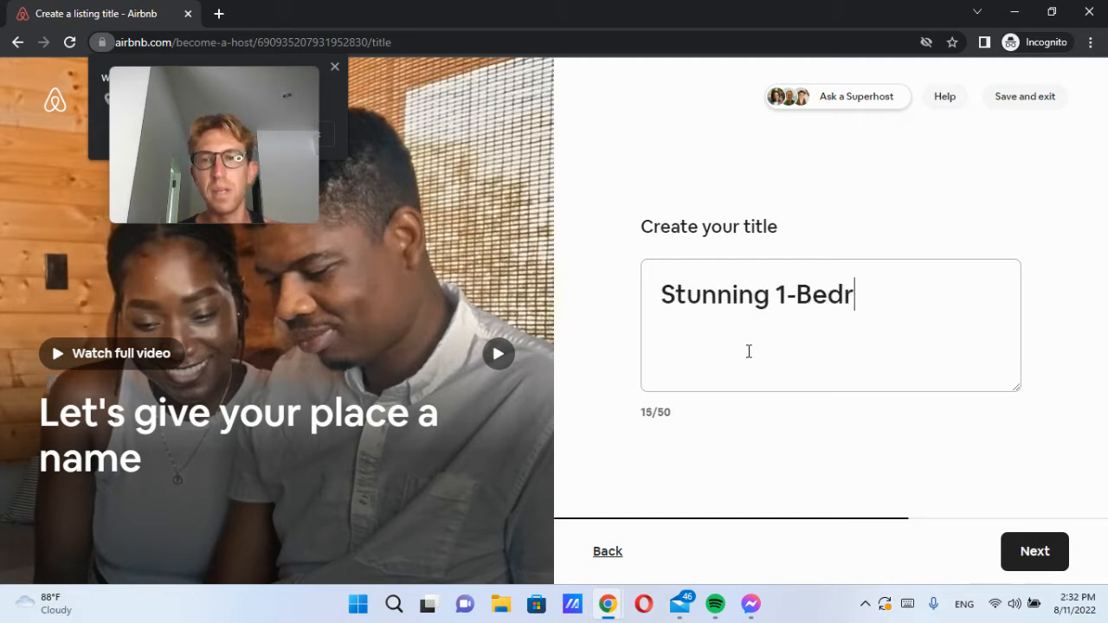
text(oom V)
key(BackSpace)
text(House for Rent i)
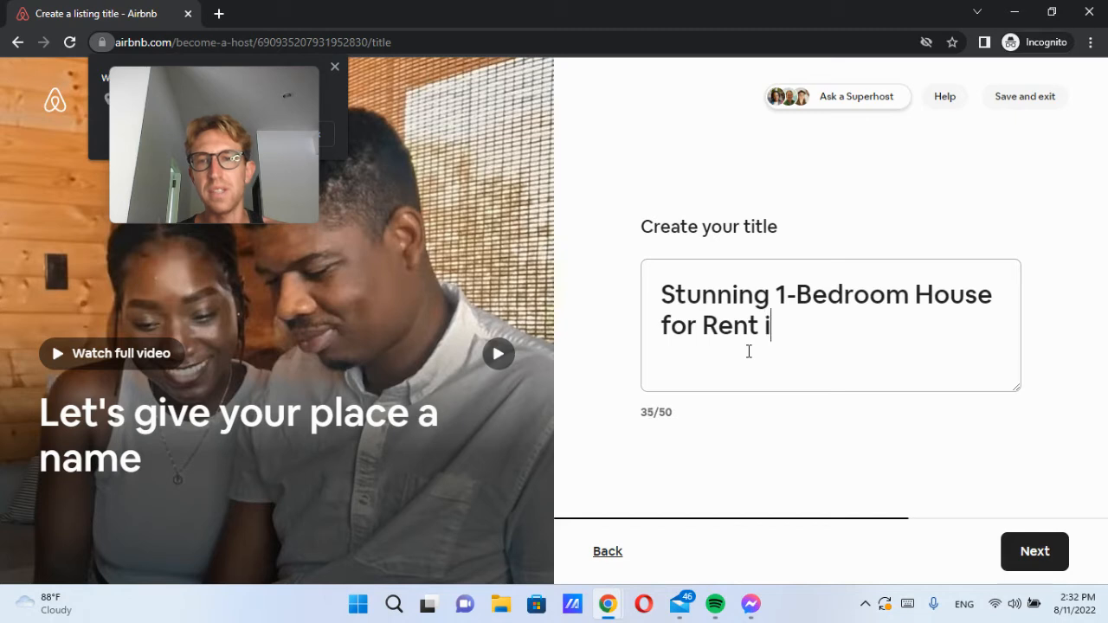
key(BackSpace)
text(with Beautiful v)
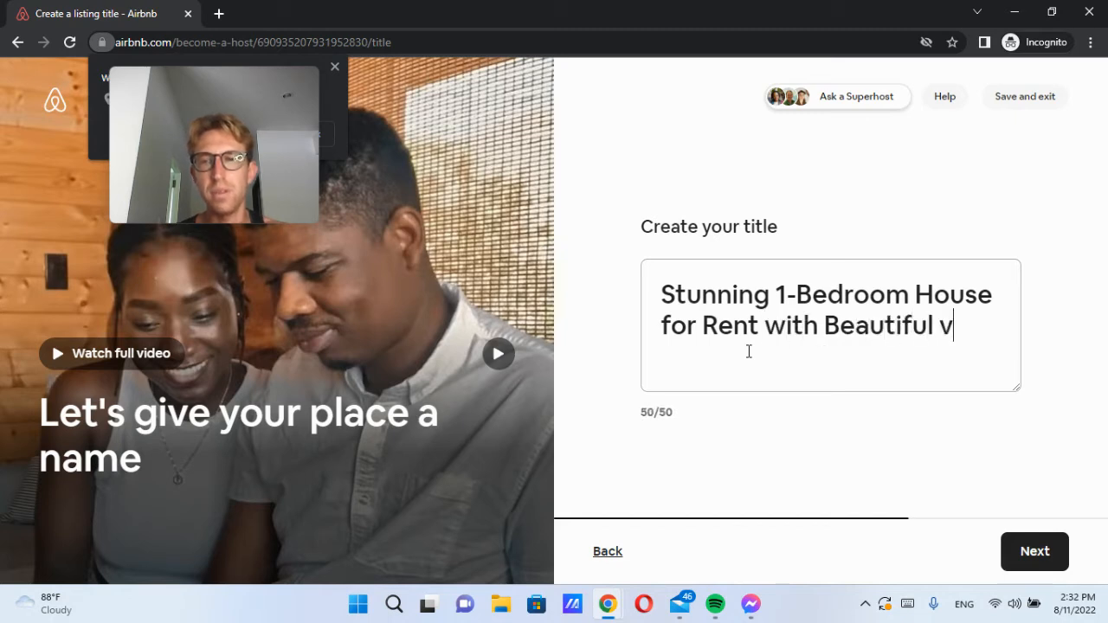
key(BackSpace)
text(V)
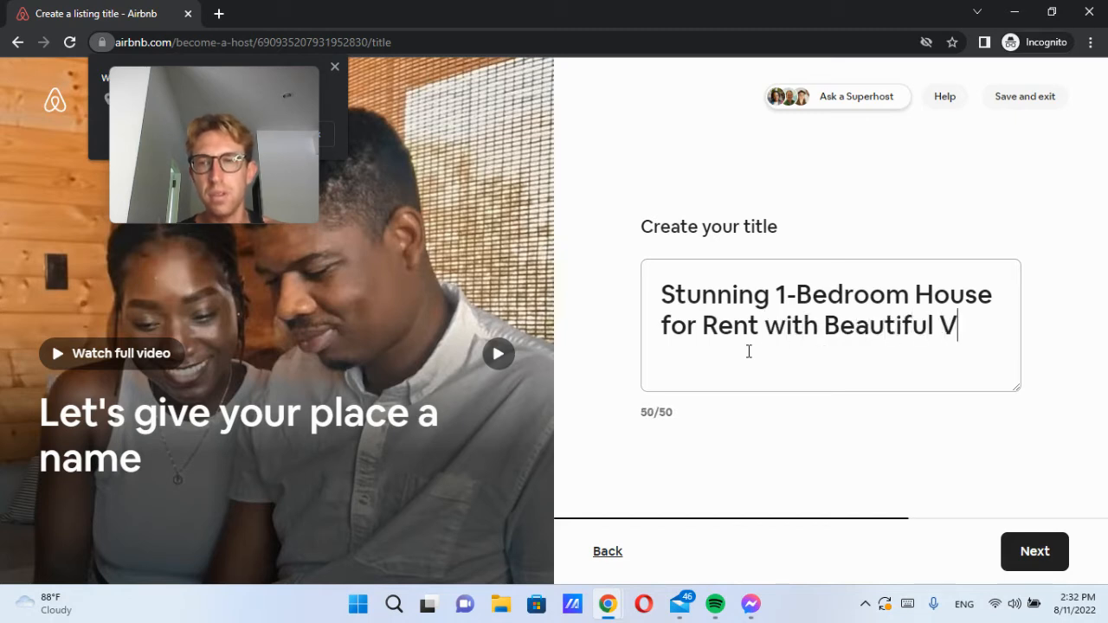
key(BackSpace)
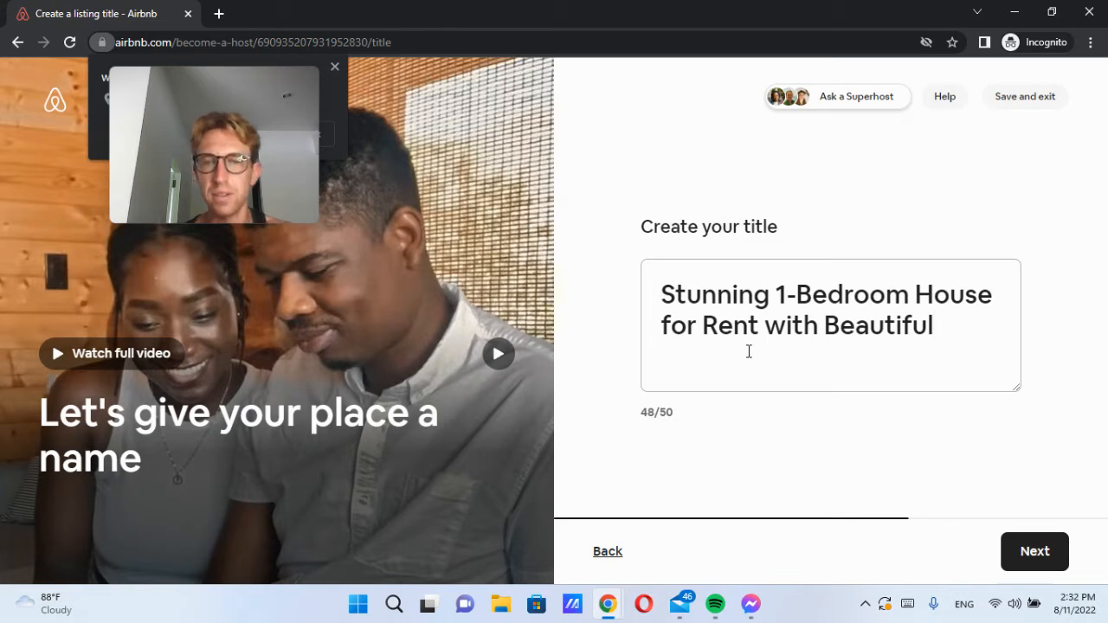
Step: Remove 'Stunning' and 'for Rent', append 'Views in Koh Samui', and submit the title
drag(775, 294, 675, 294)
key(BackSpace)
key(BackSpace)
drag(884, 293, 988, 285)
key(BackSpace)
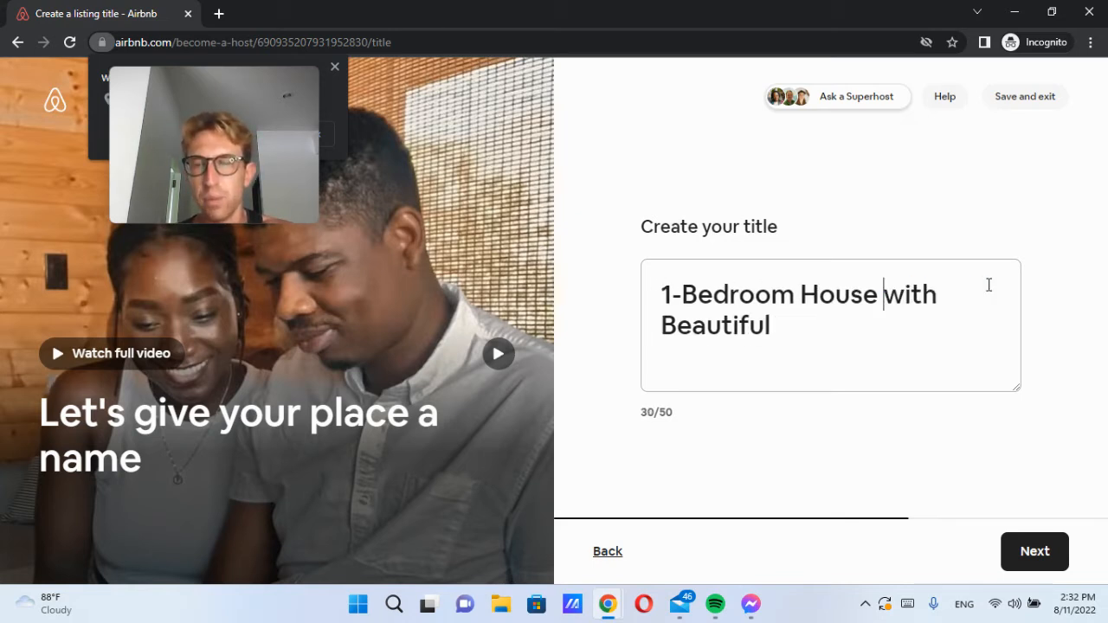
text(Views in Koh Samui)
key(BackSpace)
key(BackSpace)
text(mui)
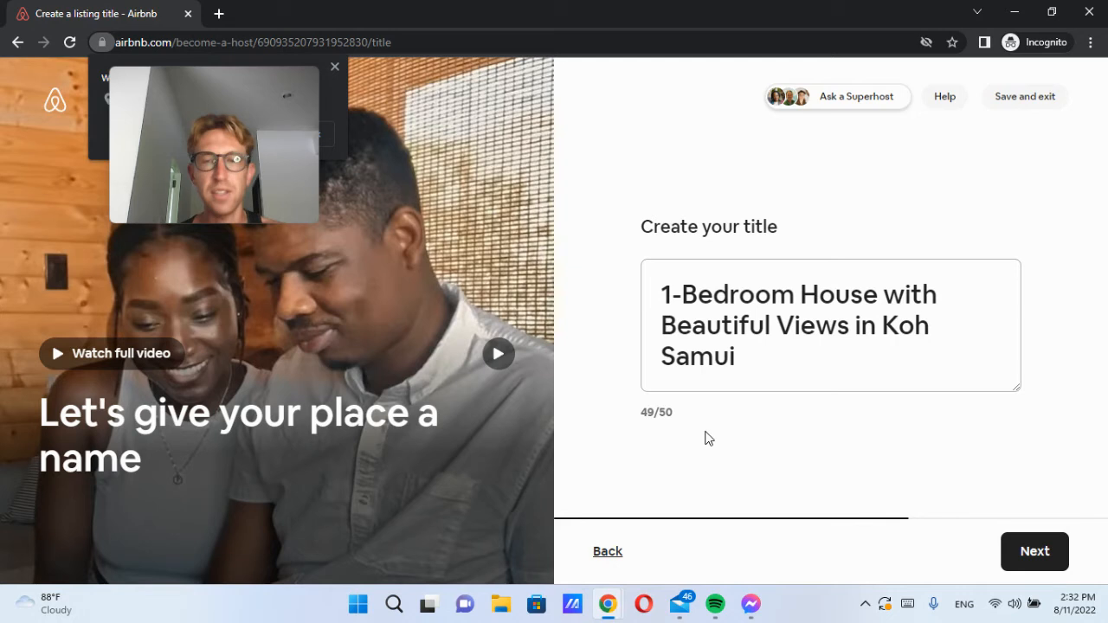
click(1026, 553)
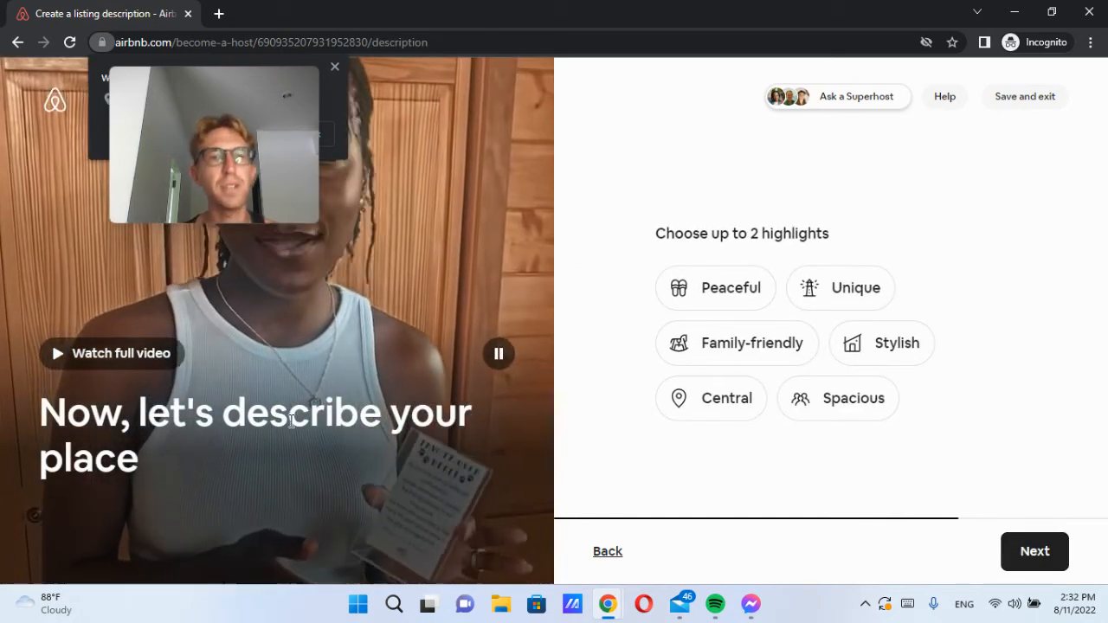
Step: Allow the site to know the location
mouse_move(245, 170)
drag(240, 141, 495, 146)
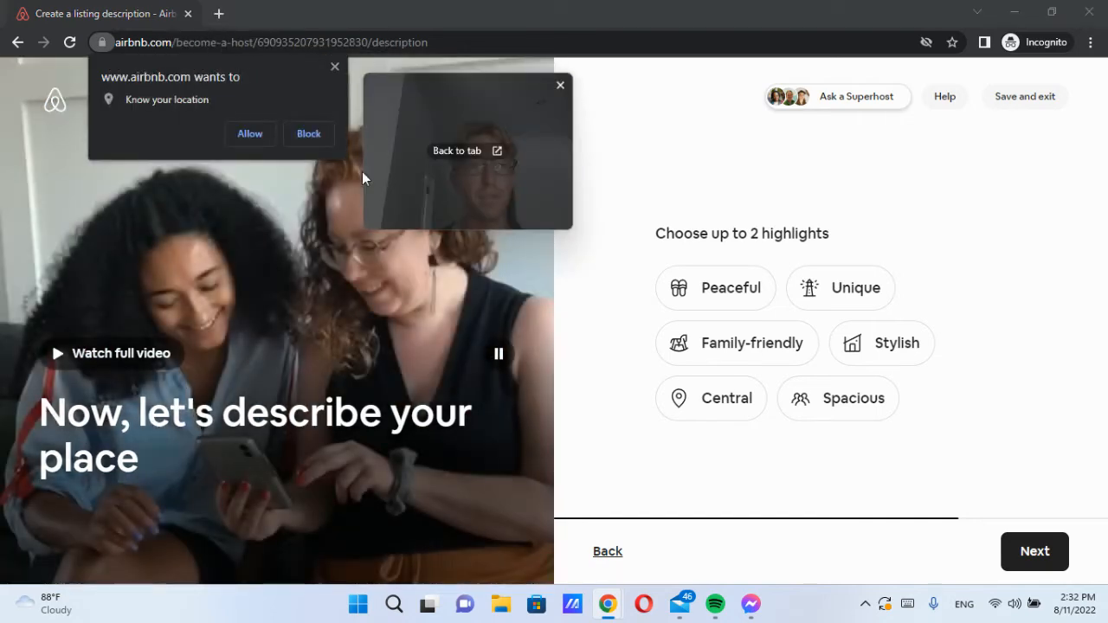
click(250, 135)
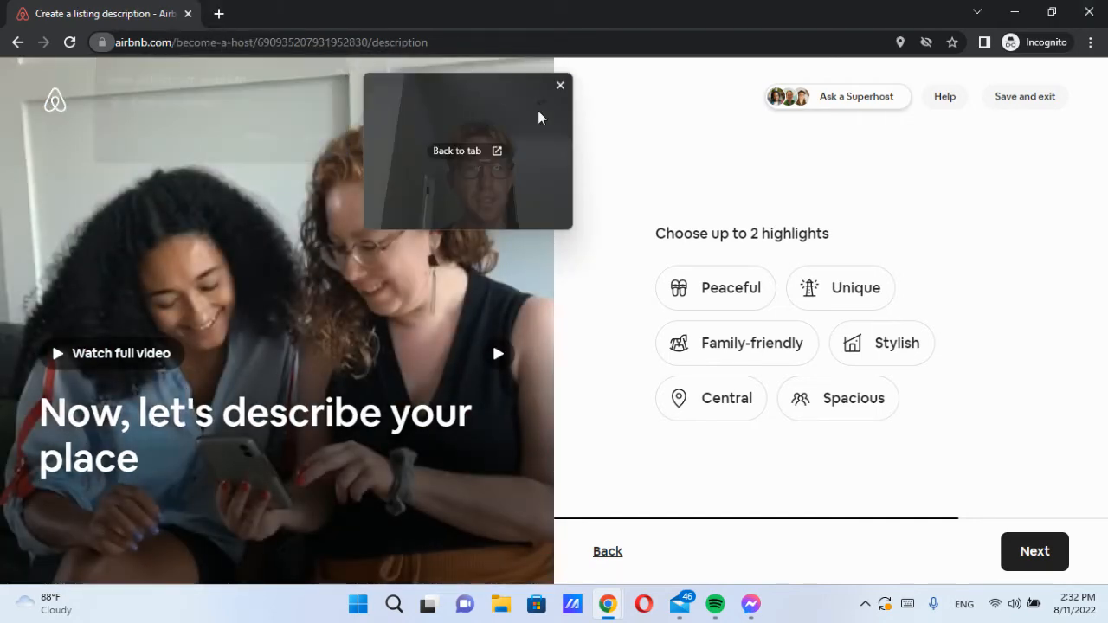
drag(494, 120, 378, 121)
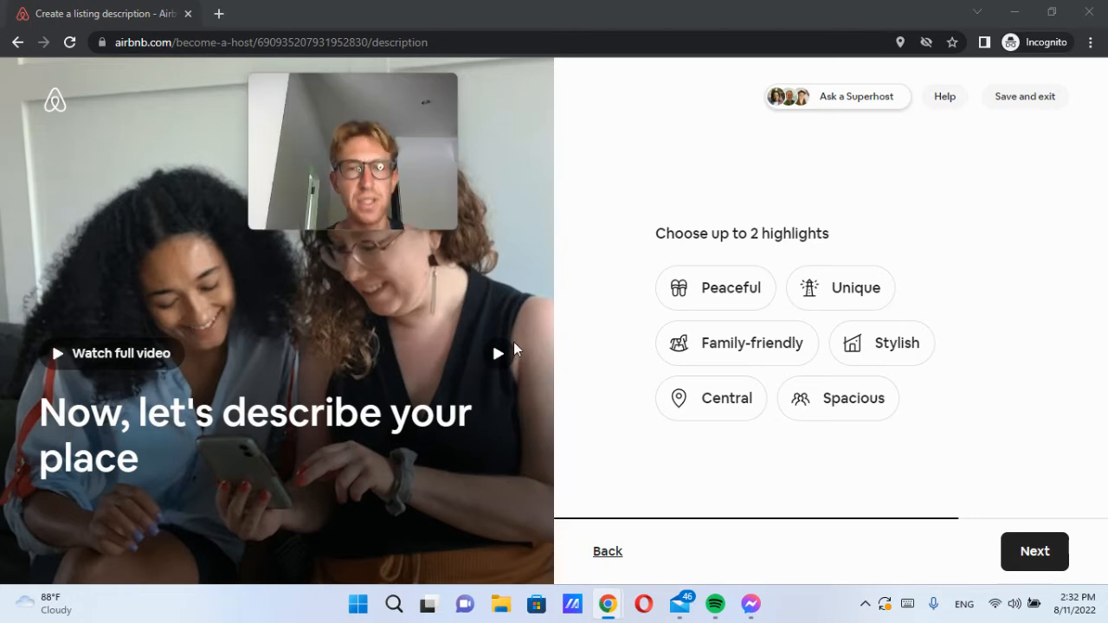
Step: Watch the full promo video with lowered volume, then close it
mouse_move(403, 178)
drag(363, 118, 314, 114)
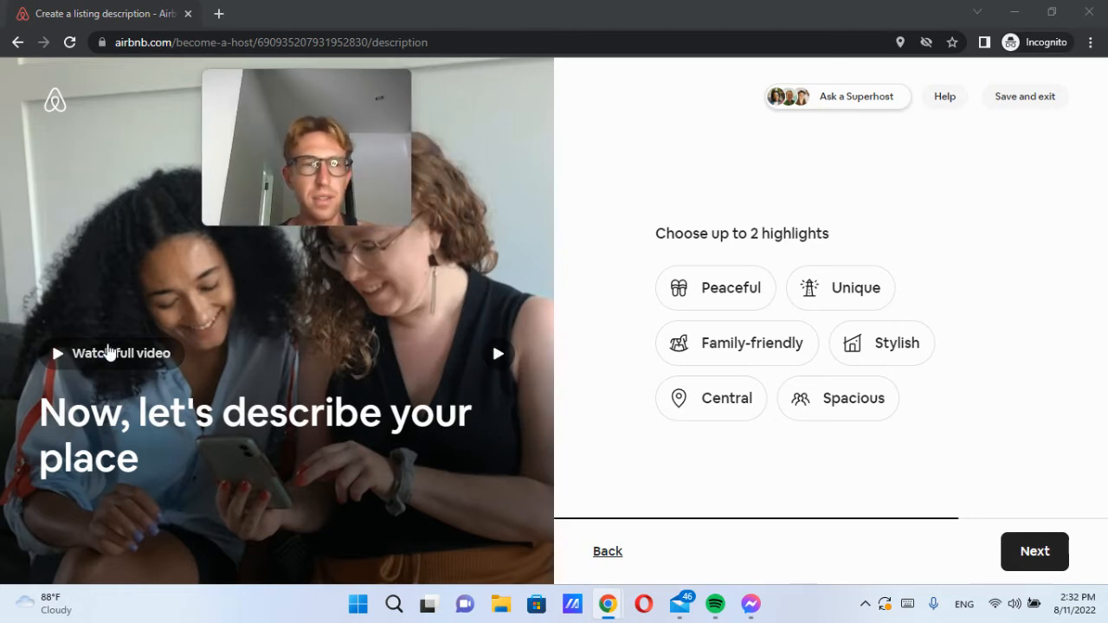
click(126, 357)
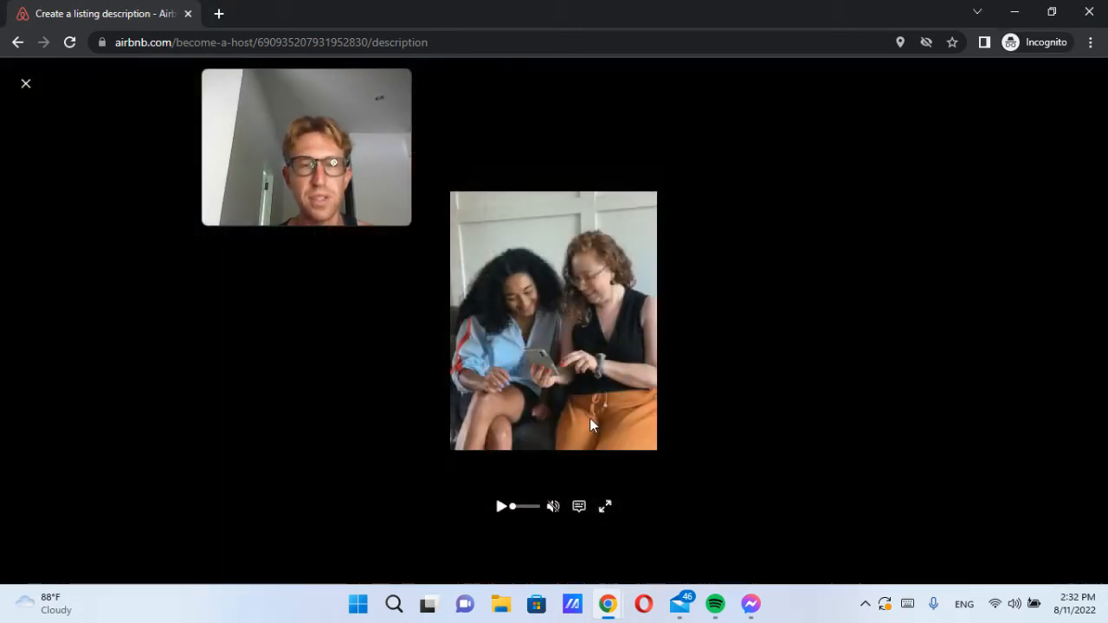
click(553, 321)
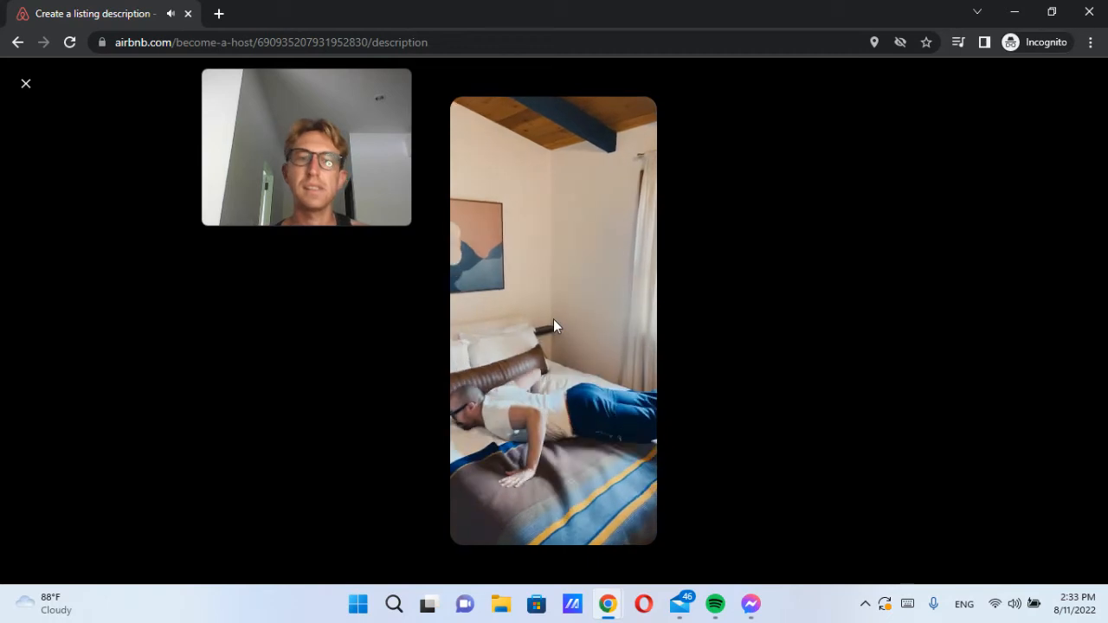
key(XF86AudioLowerVolume)
key(XF86AudioLowerVolume)
key(XF86AudioLowerVolume)
key(XF86AudioLowerVolume)
key(XF86AudioLowerVolume)
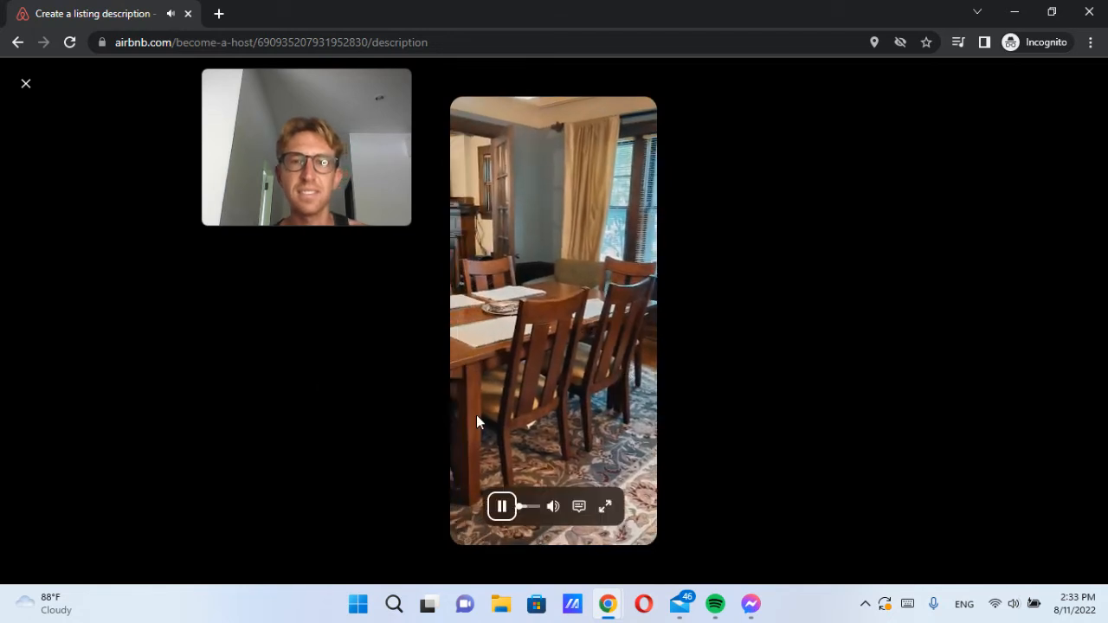
click(26, 83)
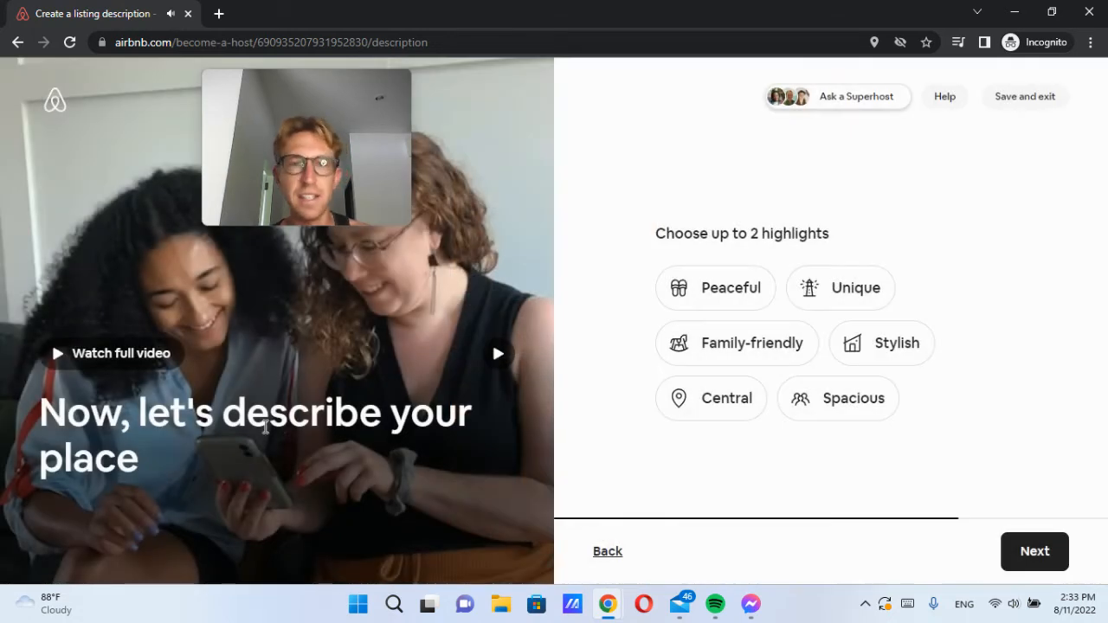
Step: Choose Peaceful and Unique as the listing highlights and continue to the description
drag(302, 116, 229, 116)
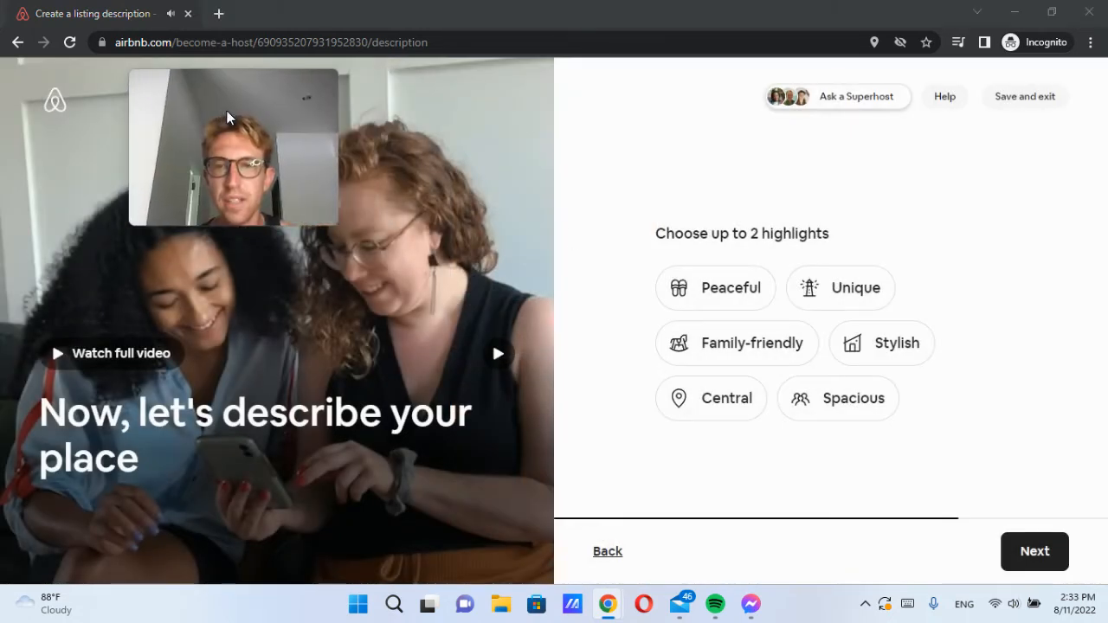
drag(655, 227, 854, 225)
click(853, 226)
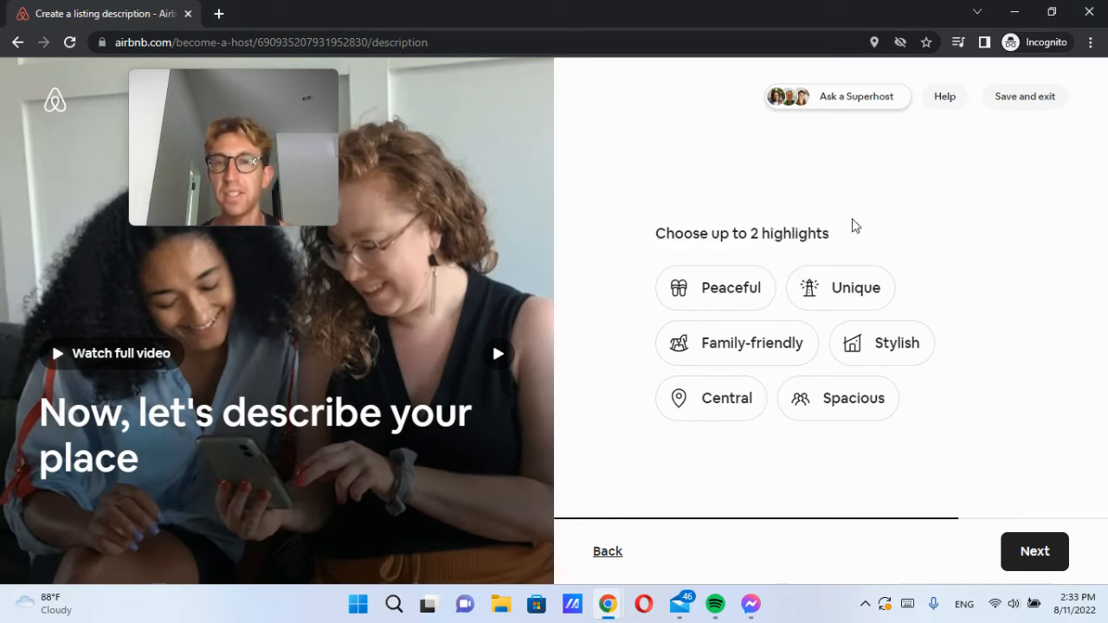
click(720, 300)
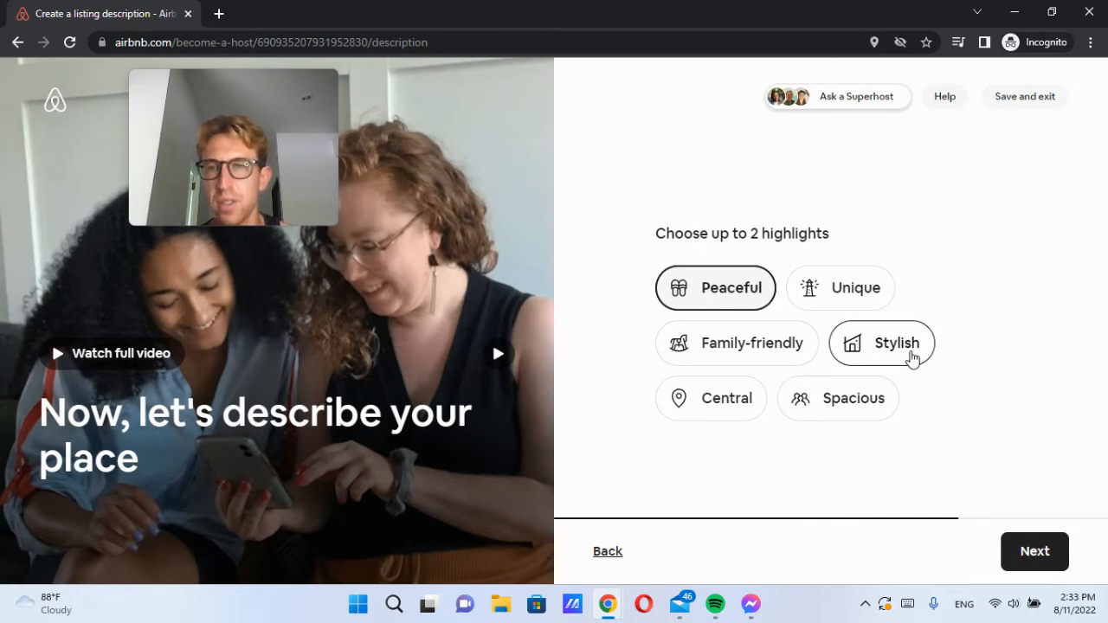
click(872, 303)
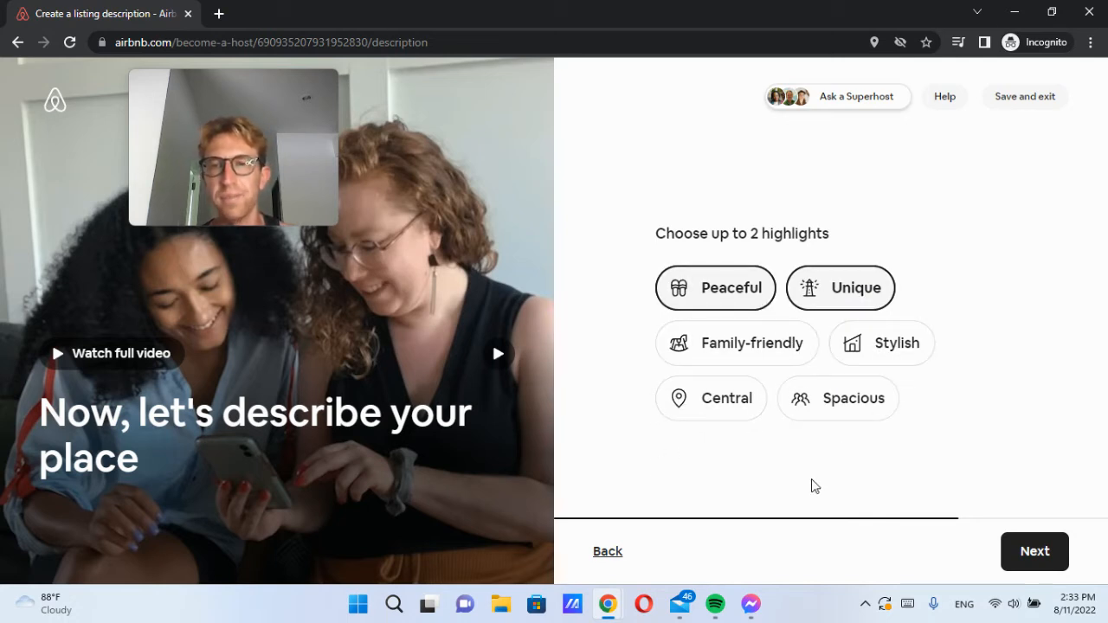
drag(667, 235, 832, 238)
click(748, 251)
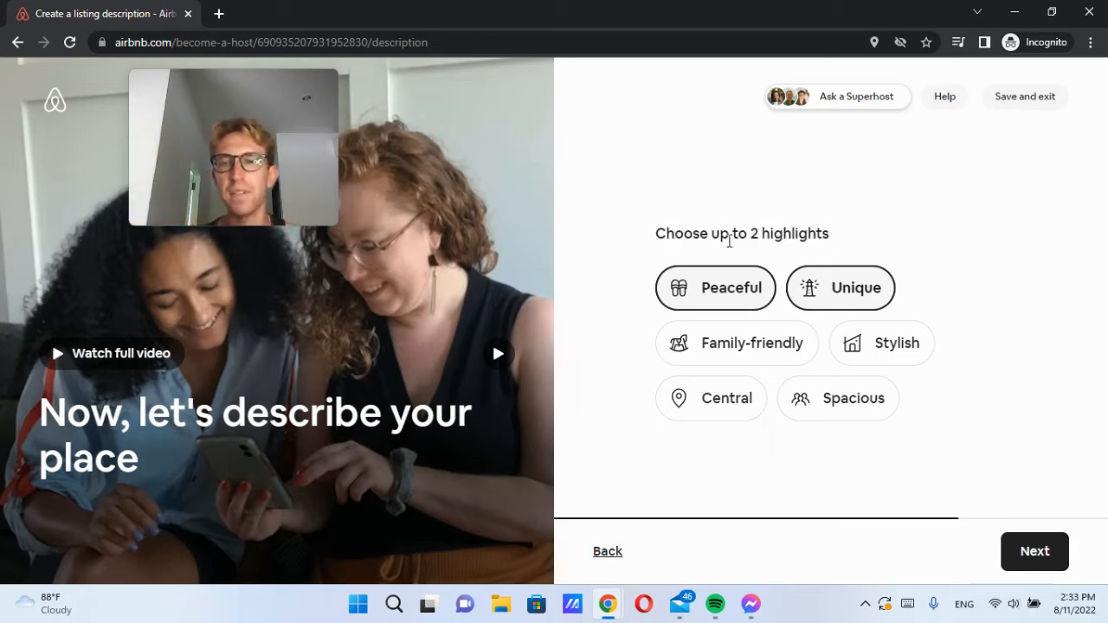
click(1052, 556)
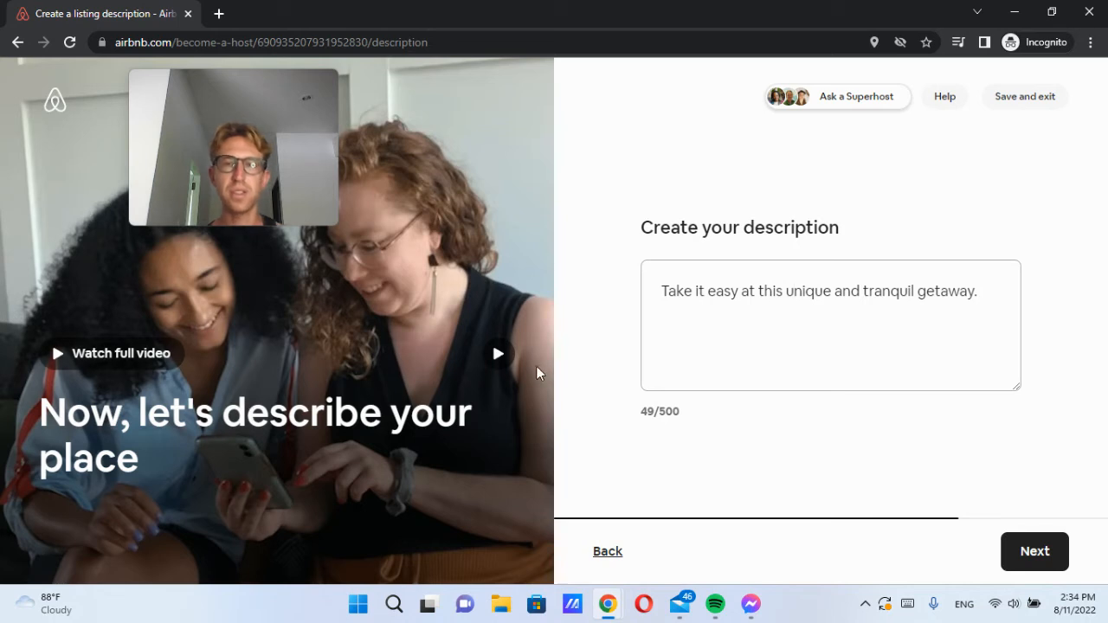
Step: Replace the pre-filled description with 'Available for rent a peaceful 1-bedroom house with beautiful views in Koh Samui'
triple_click(793, 284)
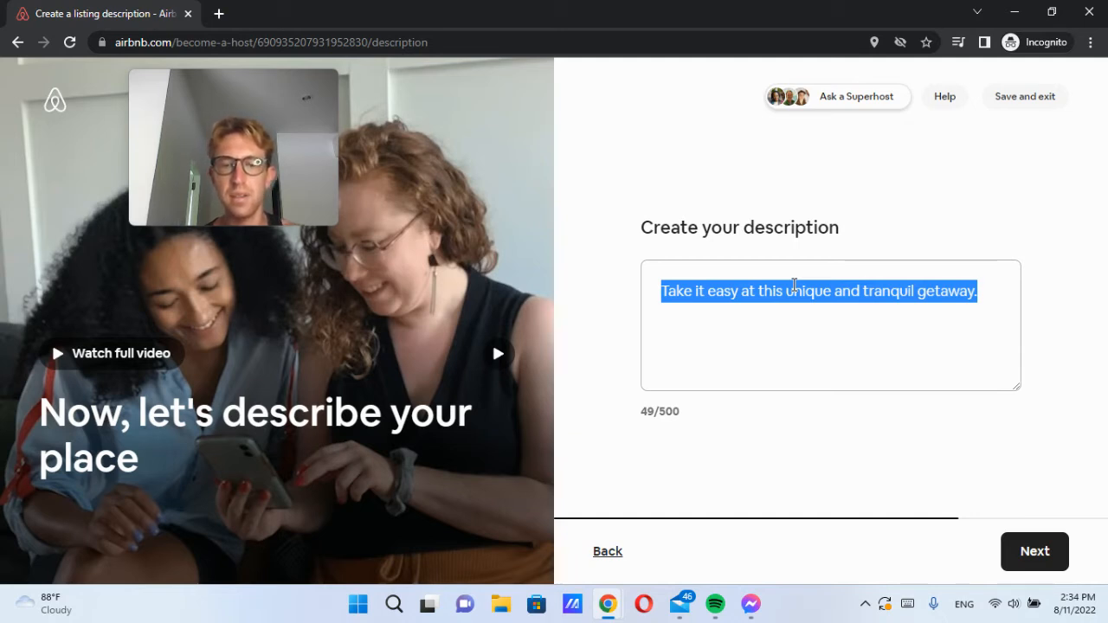
text(v)
key(BackSpace)
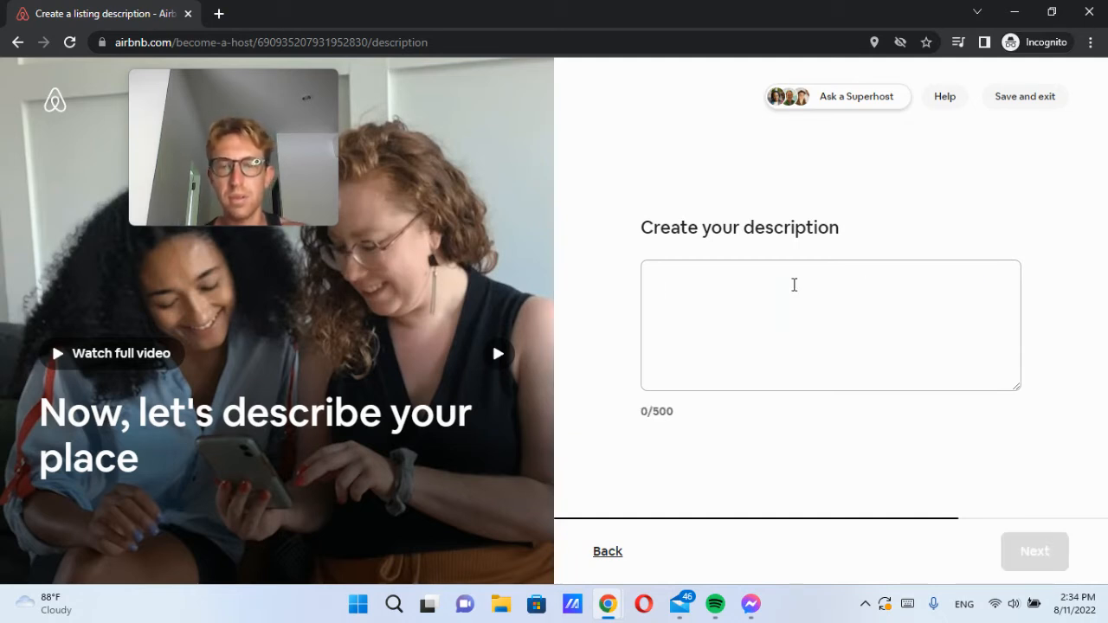
text(Available for rent a )
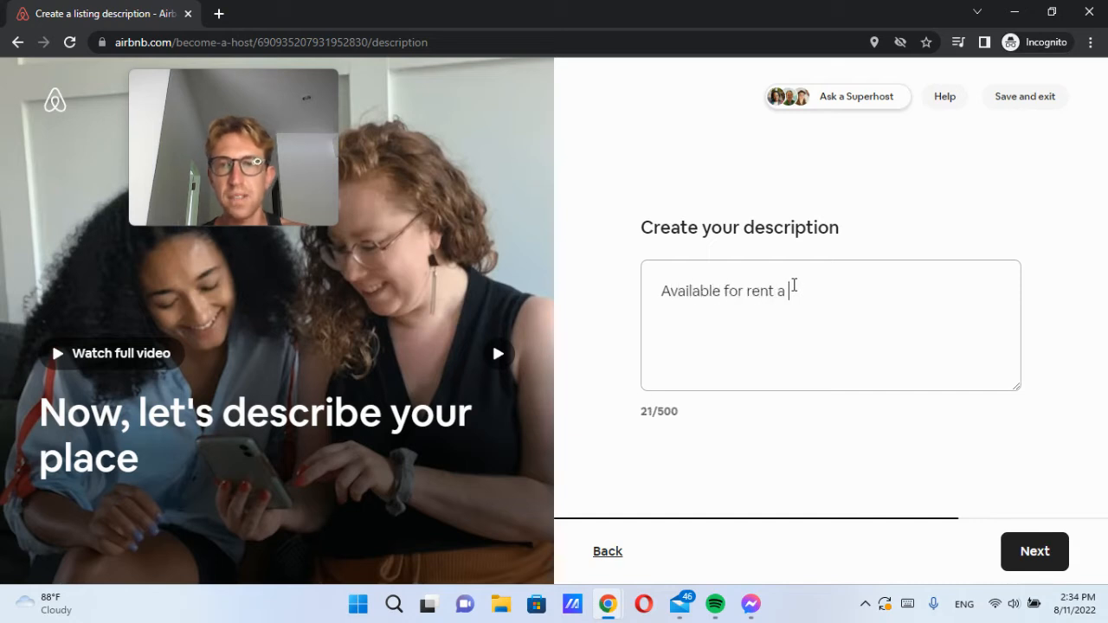
text(stunning )
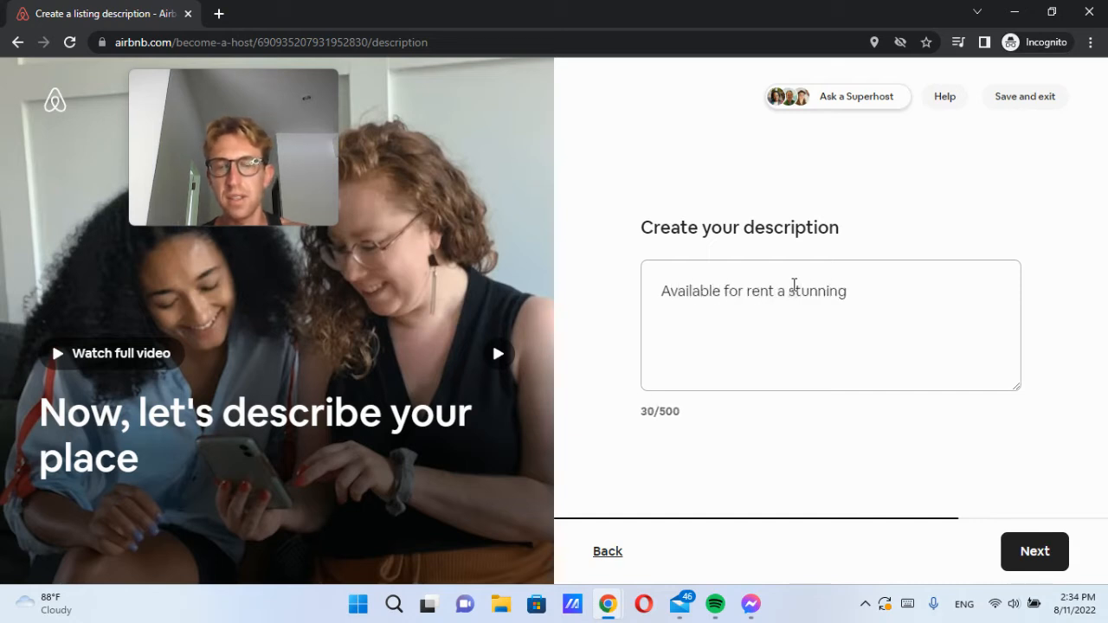
text(1-bedroom)
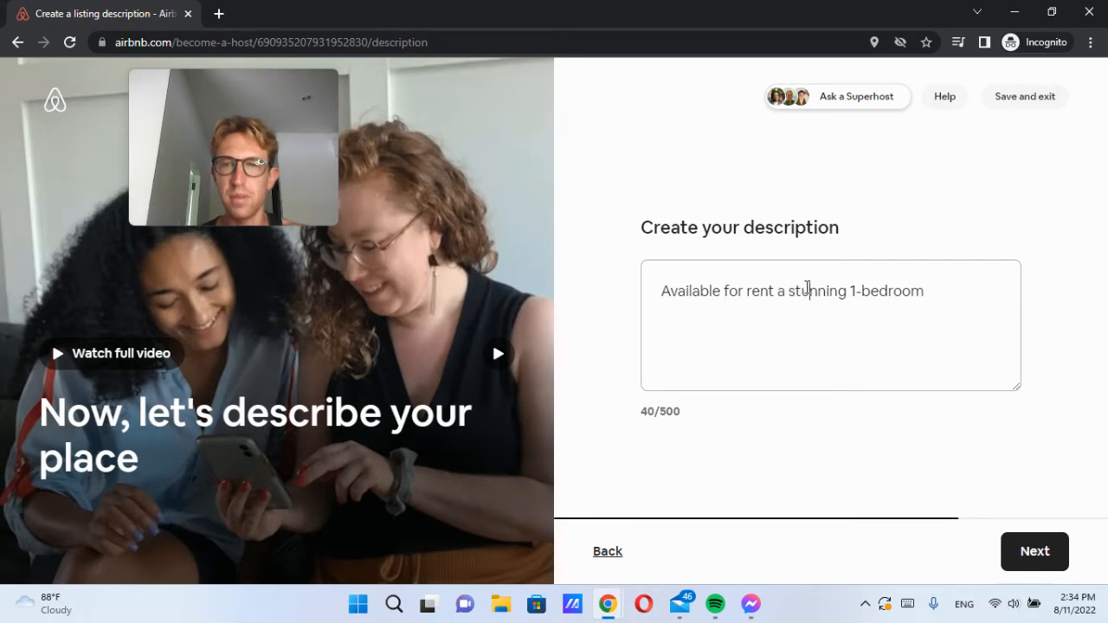
double_click(807, 290)
text(peaceful 1-bedroom )
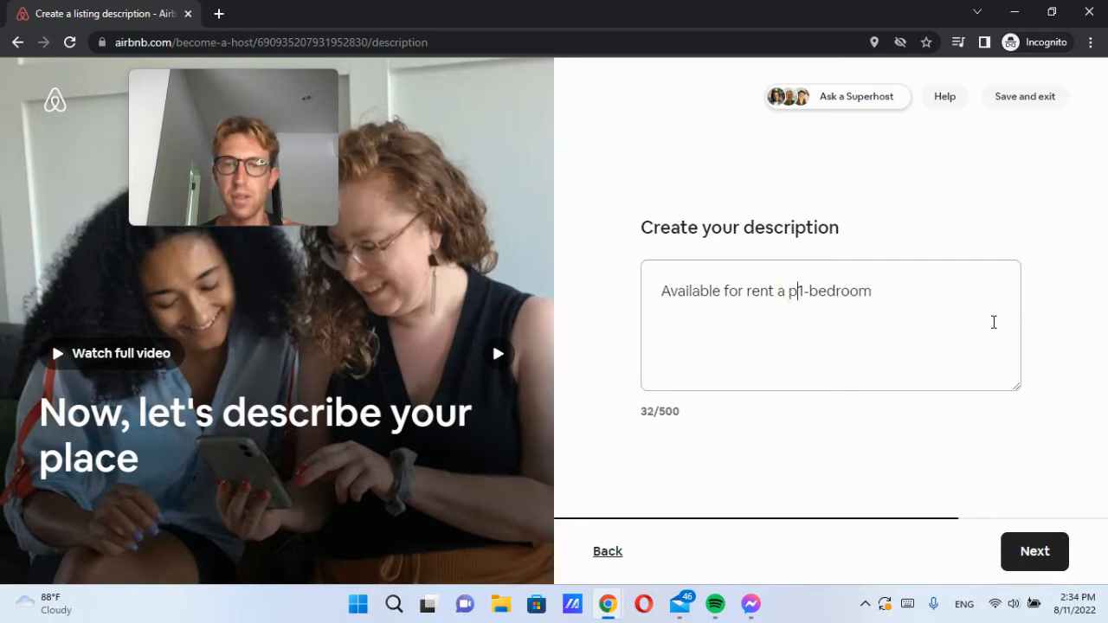
text(house )
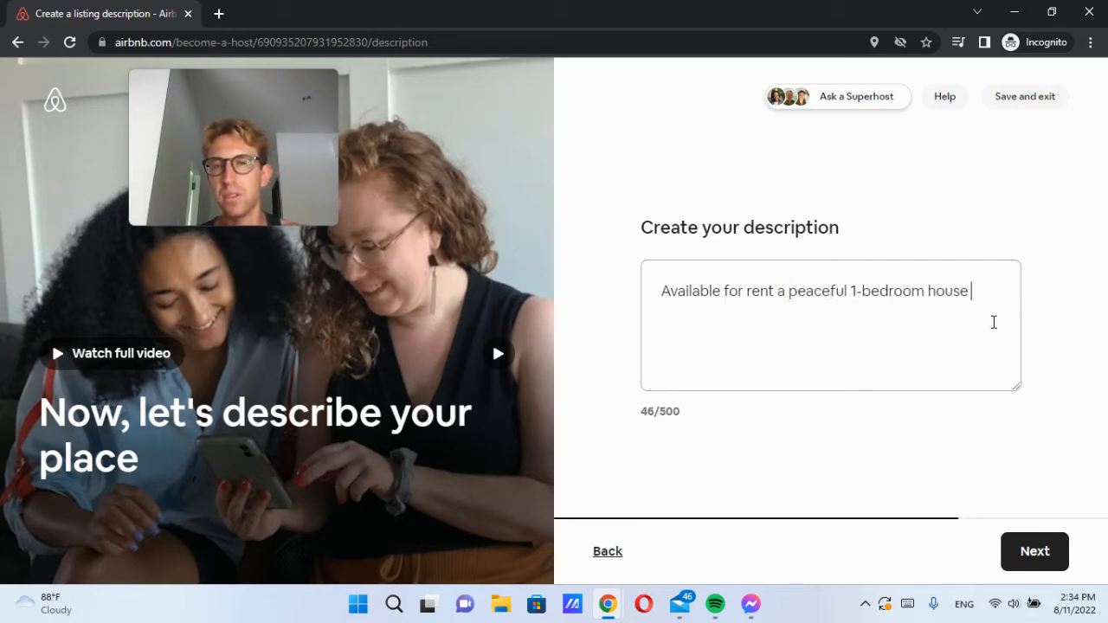
text(with)
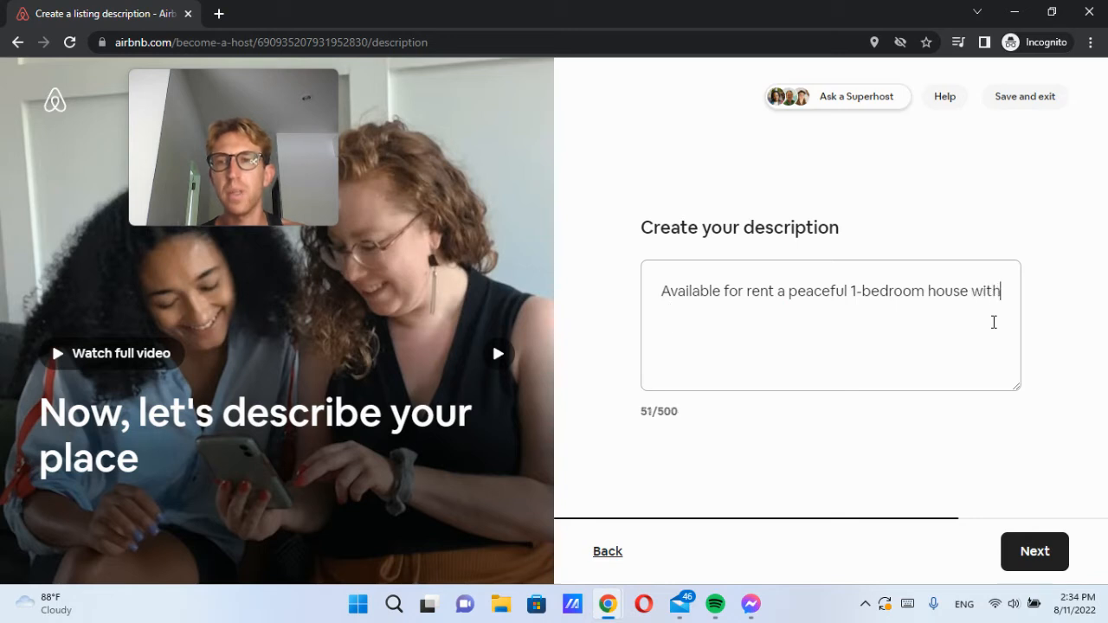
text( beautiful views in Koh Samui. Loca)
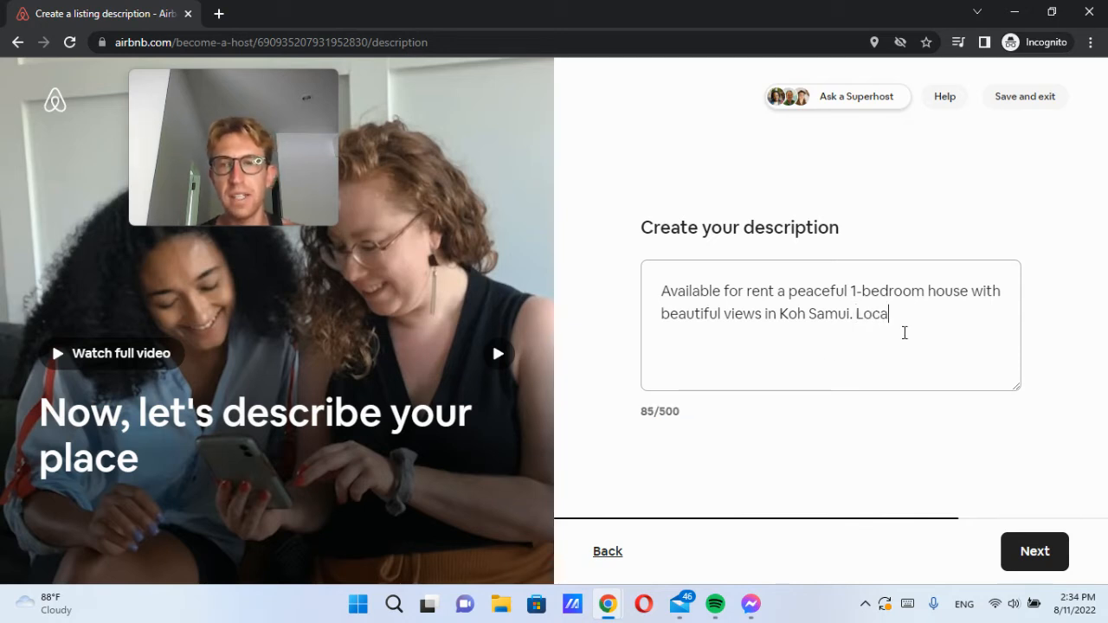
Step: Finish the description with 'only 10 minutes away from one of the island's most beautiful beaches.' and submit
key(BackSpace)
key(BackSpace)
key(BackSpace)
key(BackSpace)
text(only 10 minyt)
key(BackSpace)
key(BackSpace)
text(utes away from one of the island)
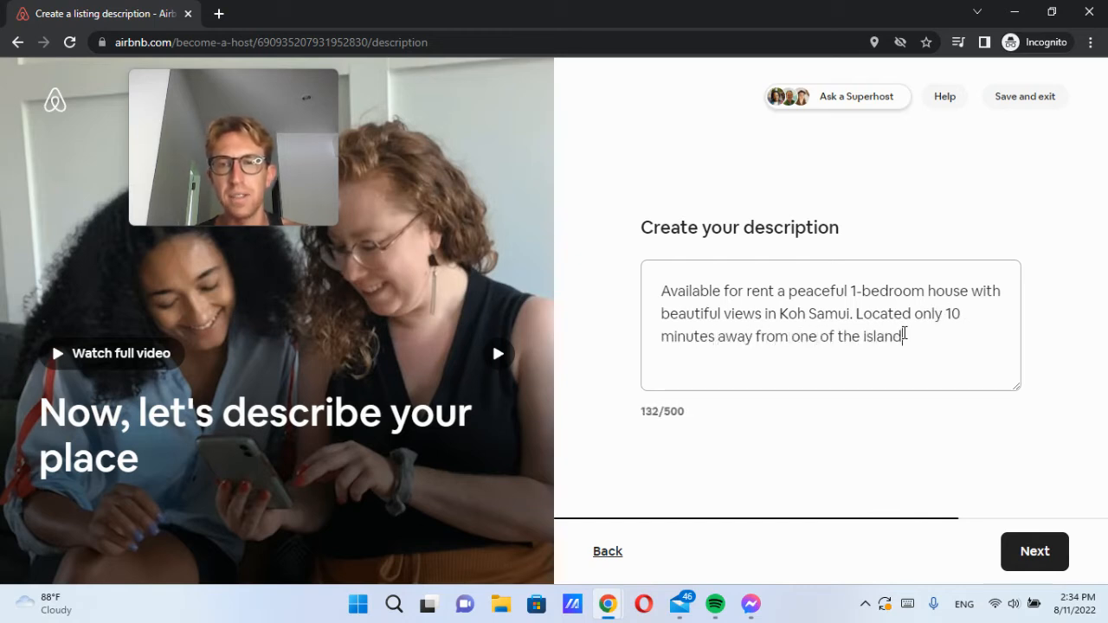
text('s most beautiful beaches.)
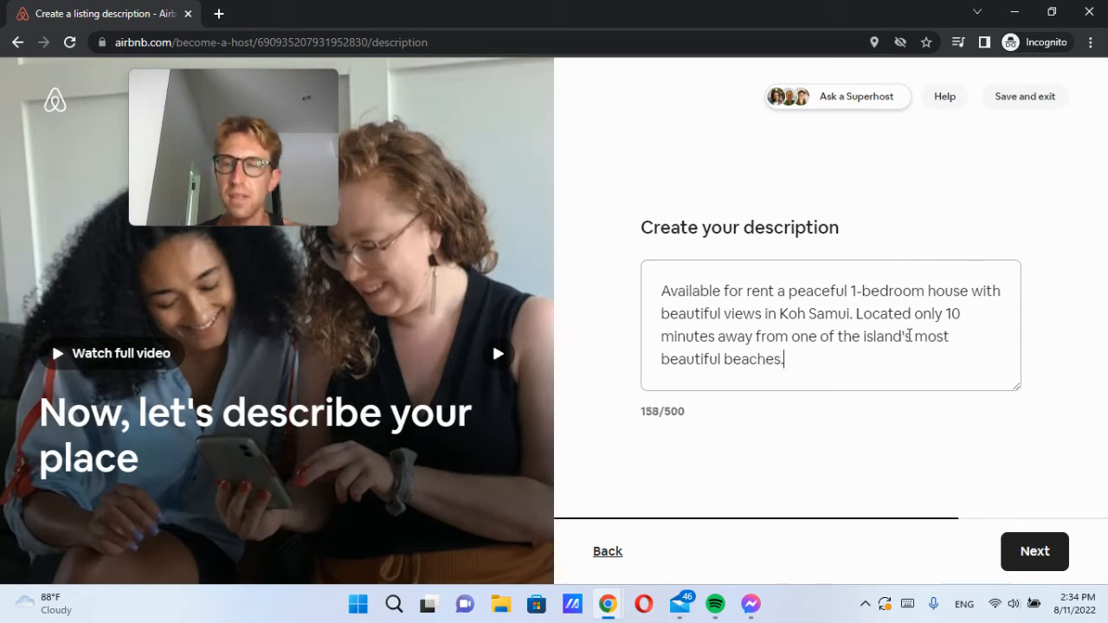
click(1035, 549)
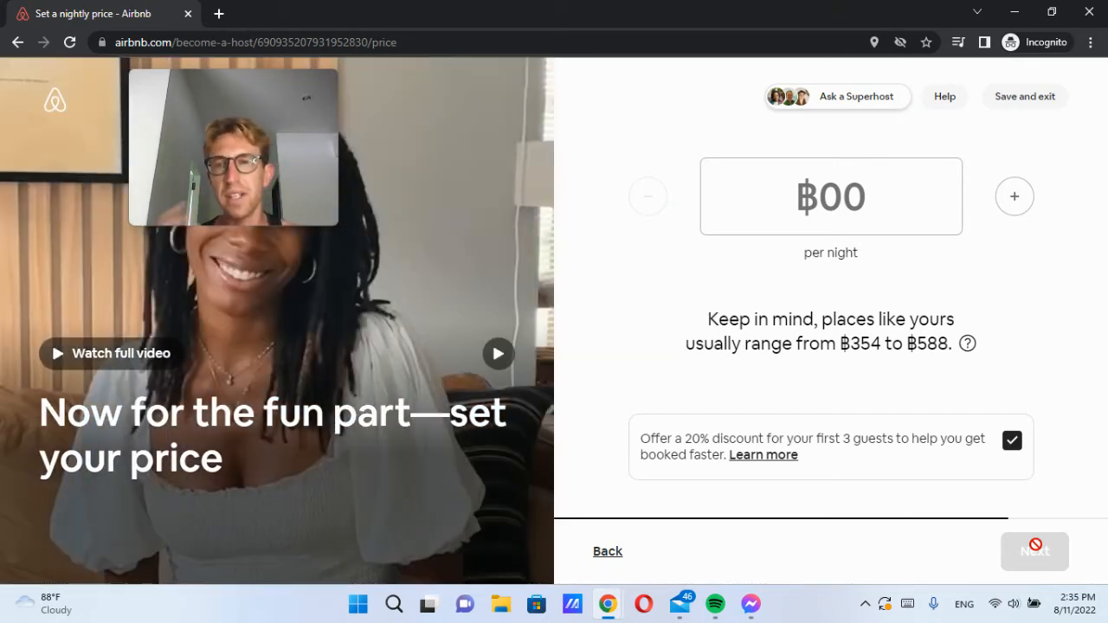
Step: Watch the full pricing video, close it, and focus the nightly price field
click(104, 353)
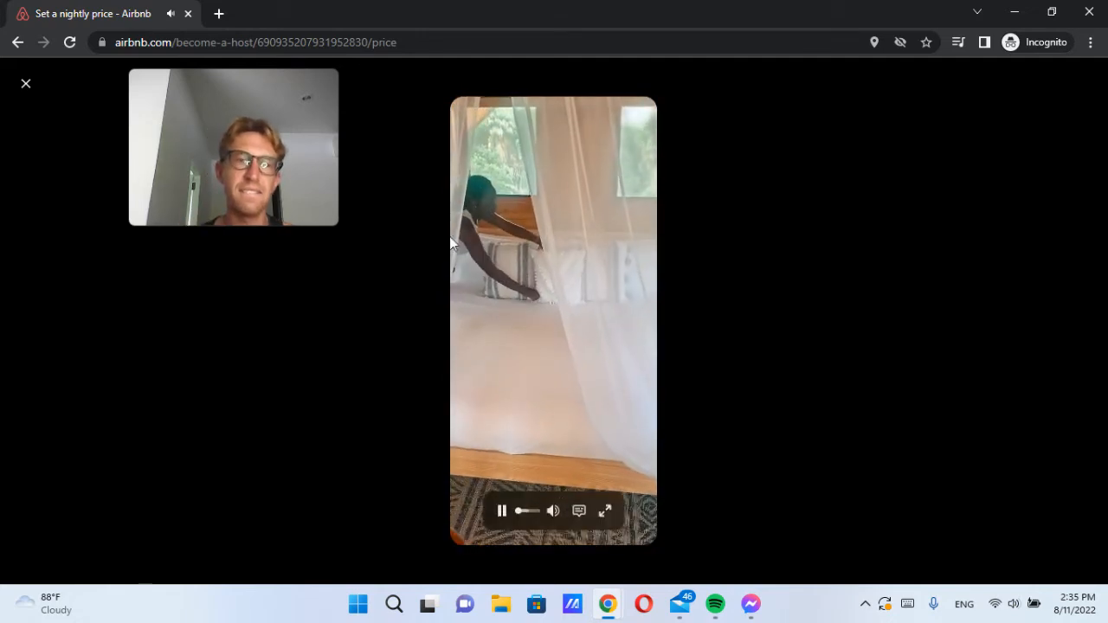
drag(225, 124, 974, 461)
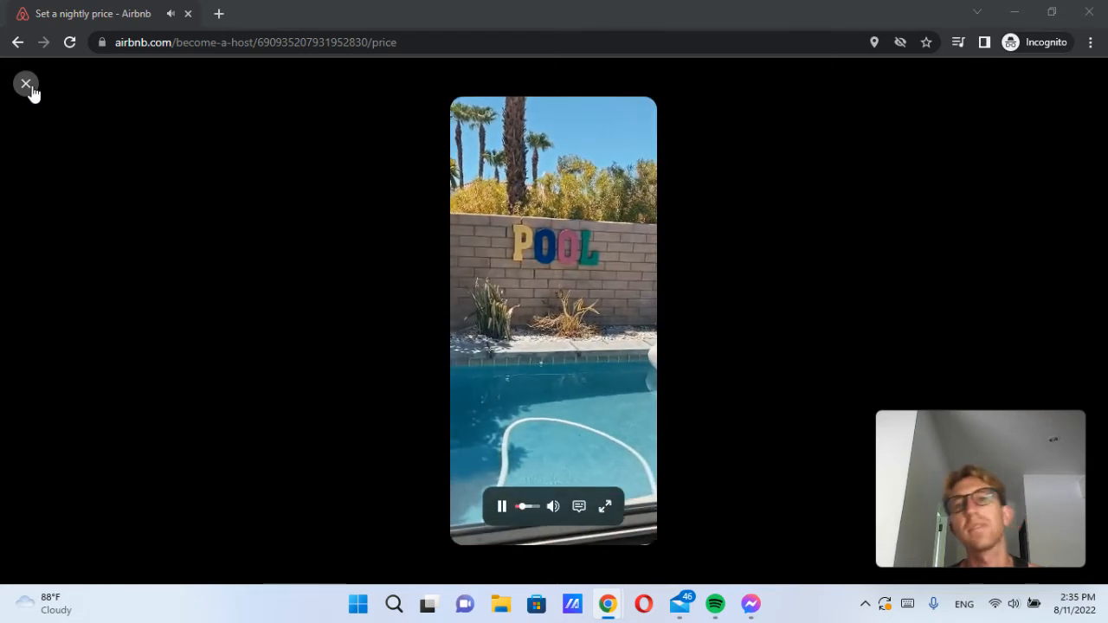
click(28, 88)
click(908, 230)
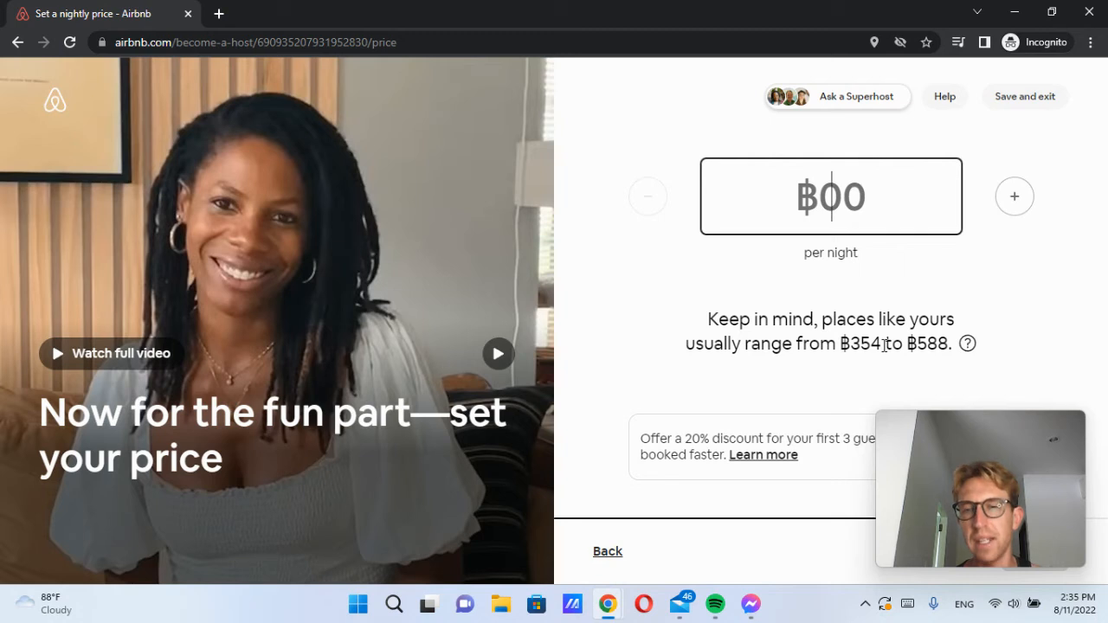
Step: Set the nightly price to ฿600, review the 20% first-guests discount, and move on
drag(1000, 453, 542, 463)
click(929, 200)
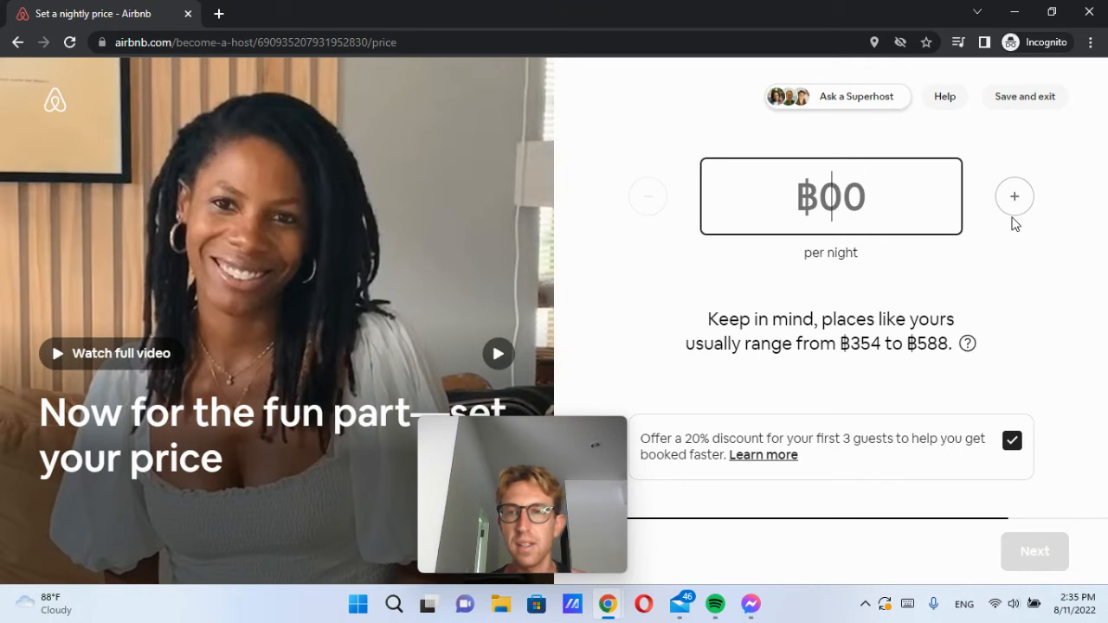
text(600)
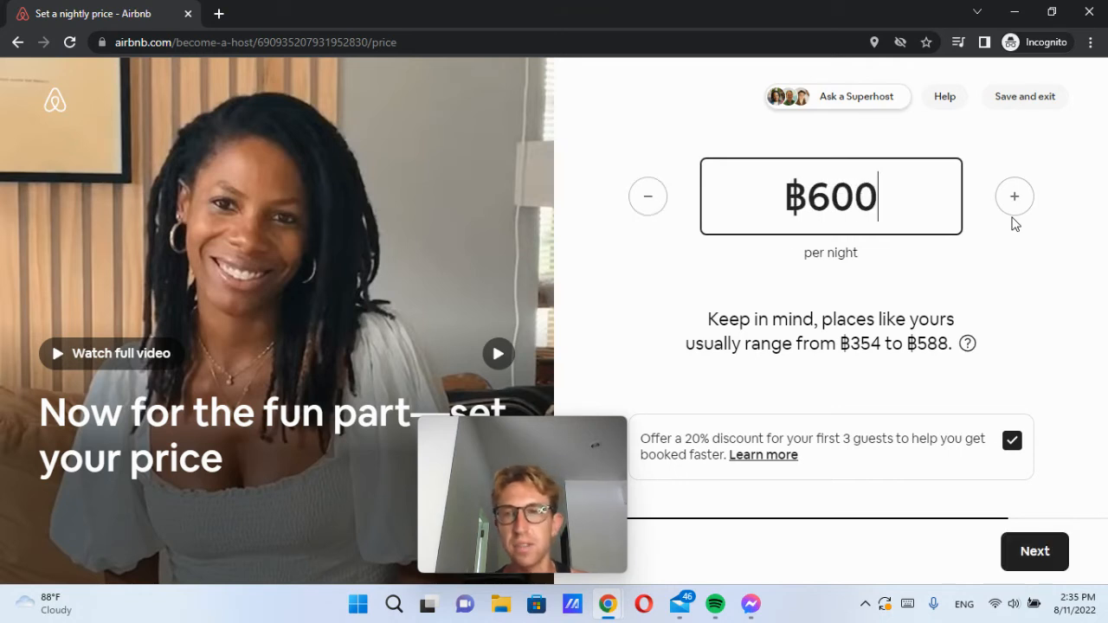
click(1048, 236)
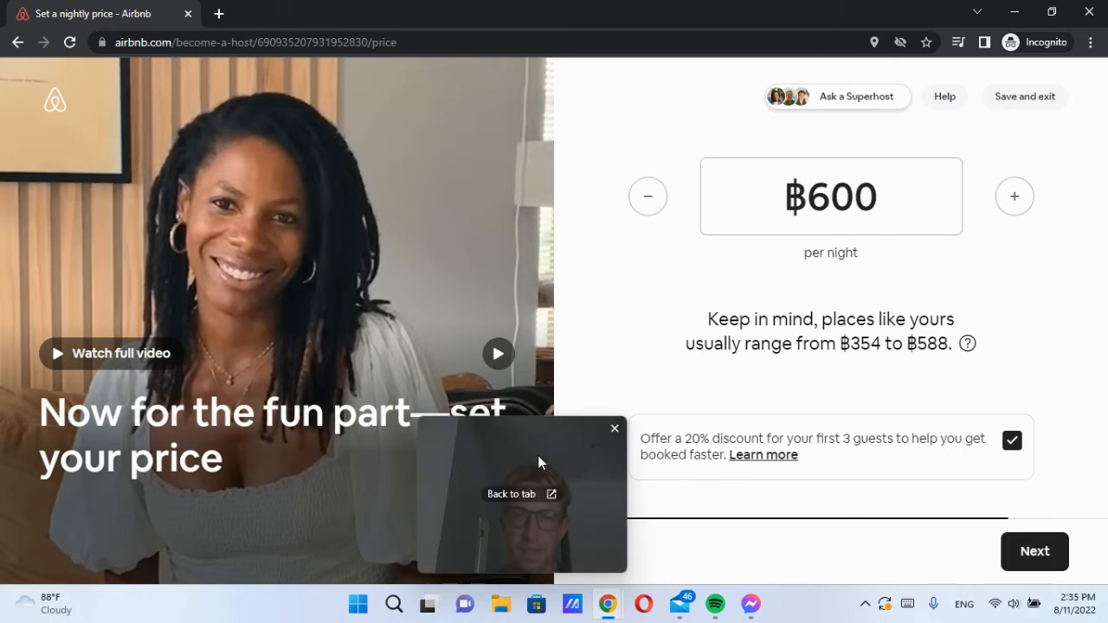
drag(539, 462, 421, 452)
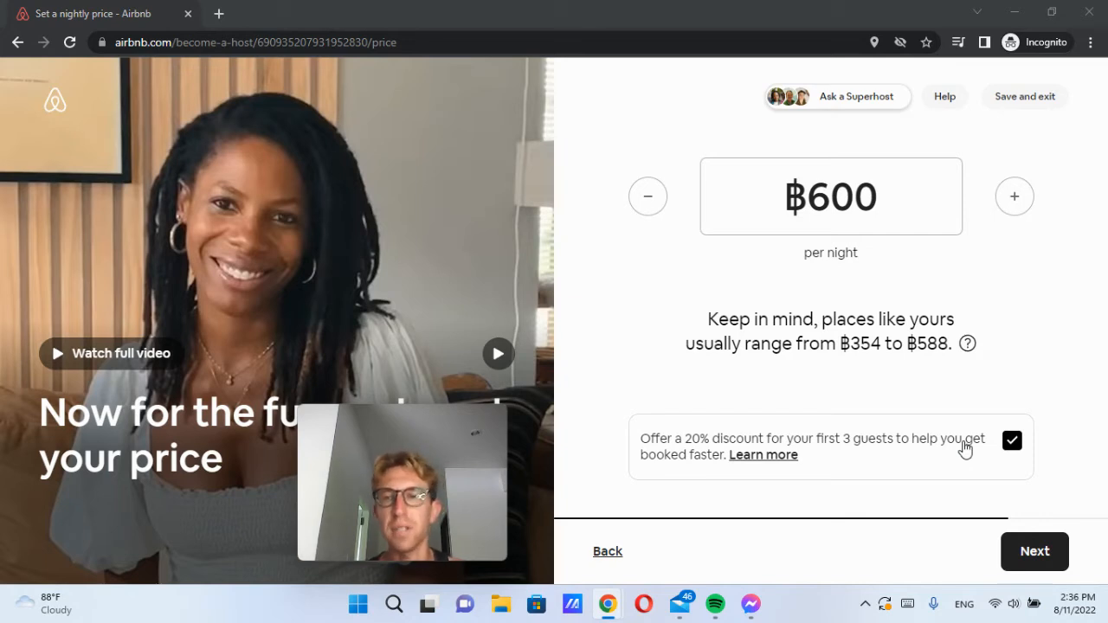
click(1013, 442)
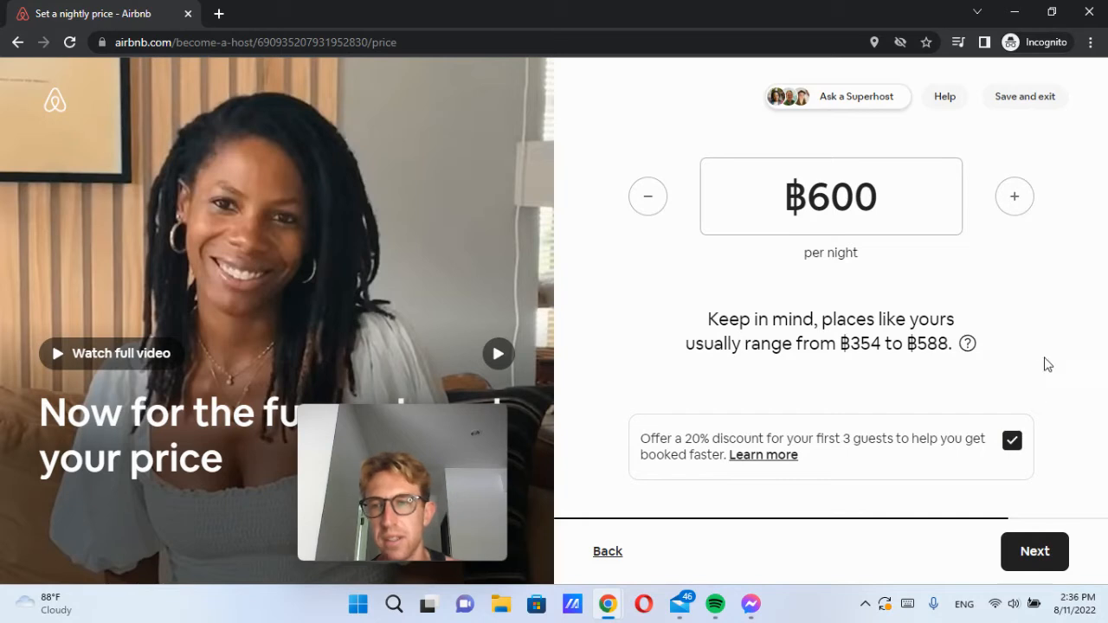
click(1044, 557)
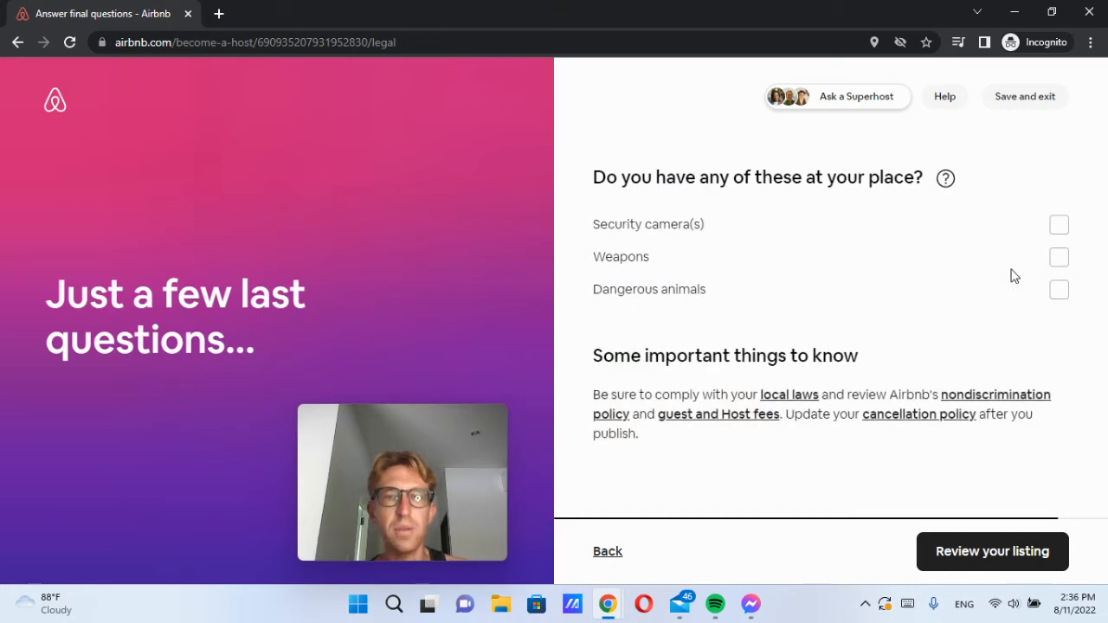
Step: Declare a security camera at the place and proceed to the listing review
mouse_move(394, 488)
drag(379, 453, 375, 130)
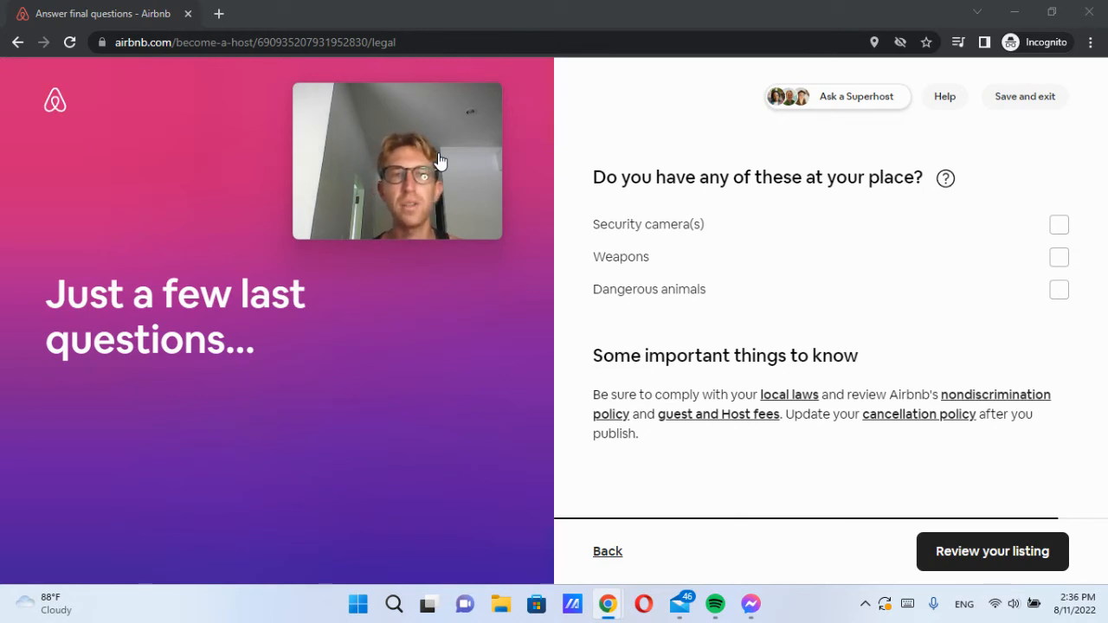
drag(440, 157, 288, 153)
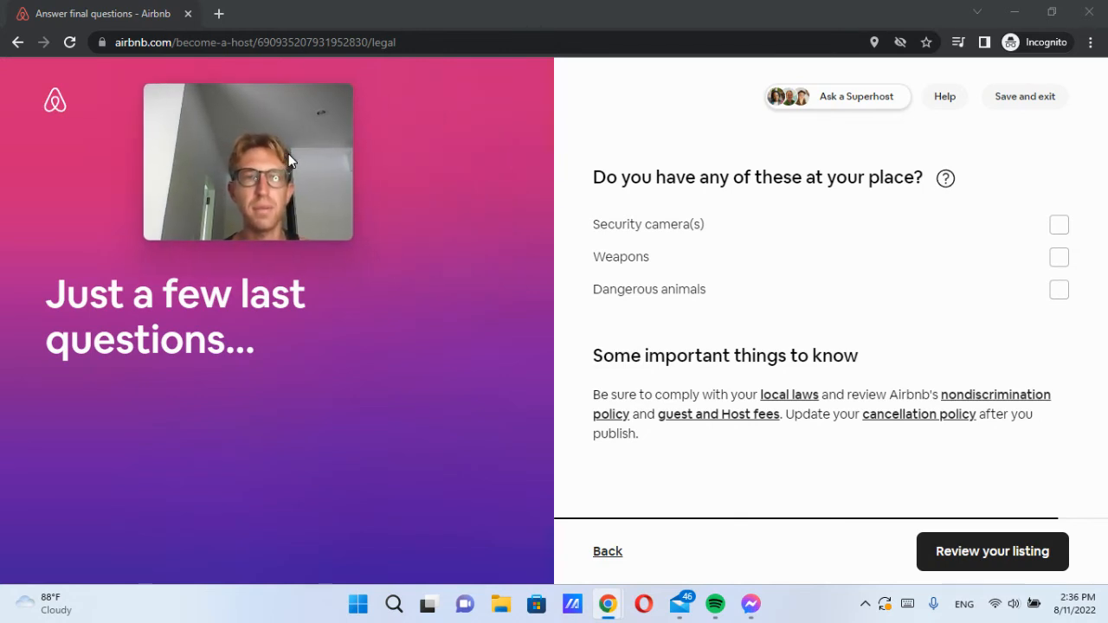
drag(601, 169, 794, 178)
click(794, 177)
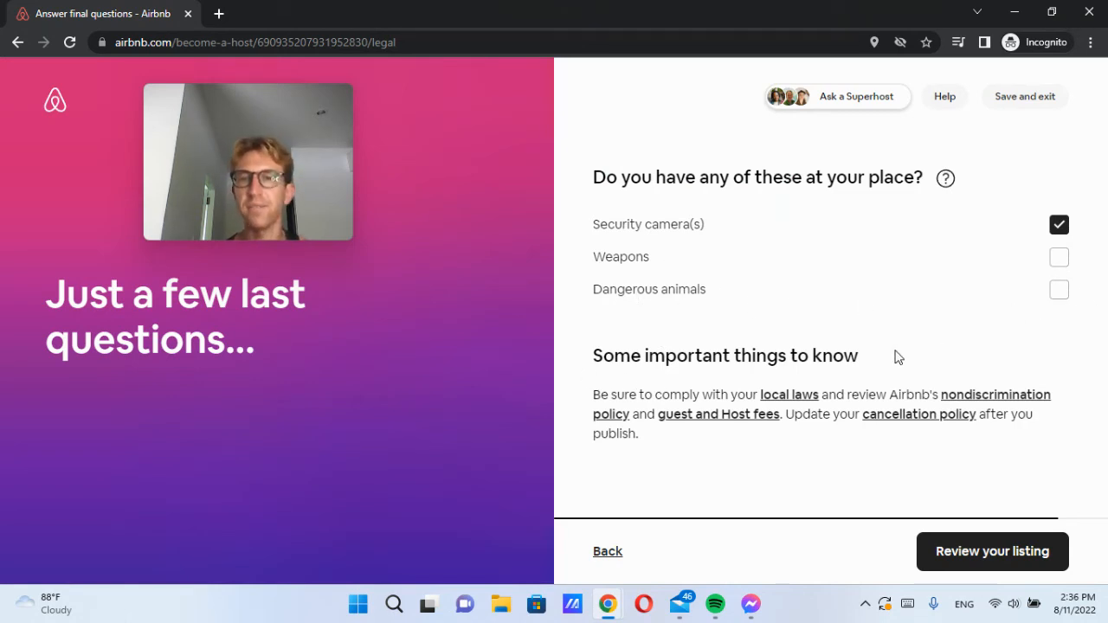
click(964, 564)
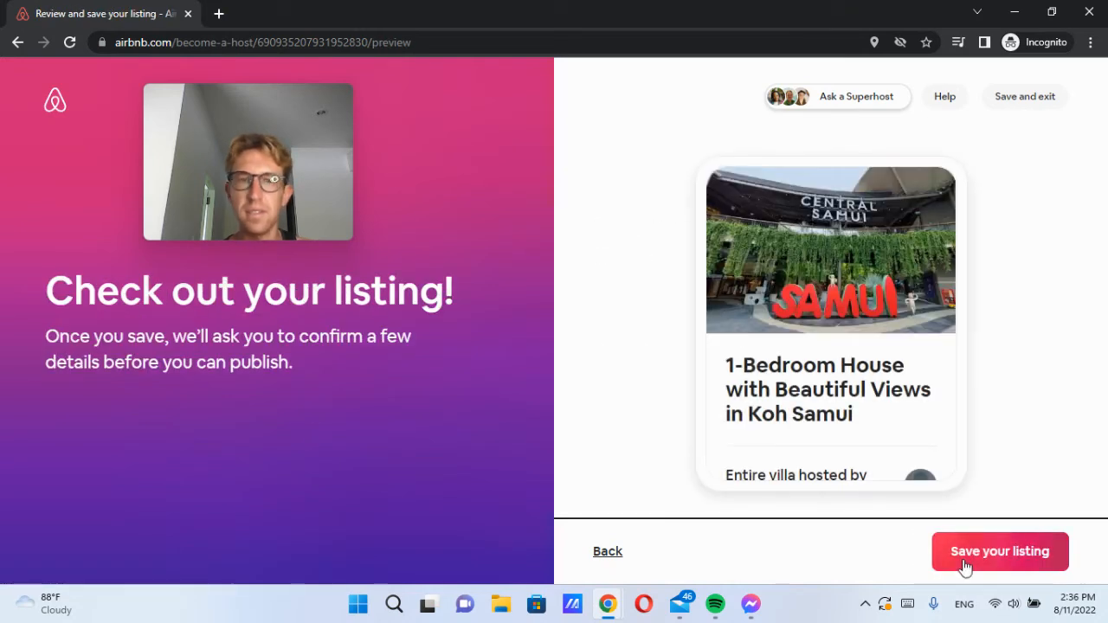
Step: Review the Koh Samui 1-Bedroom House preview card and save the listing
drag(49, 288, 341, 365)
click(340, 365)
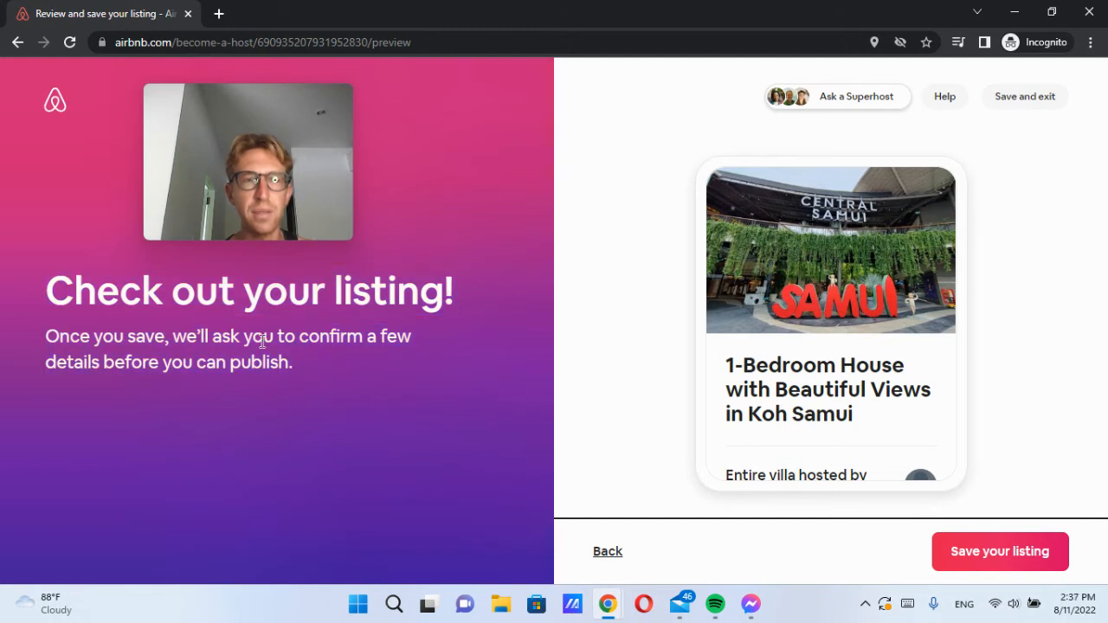
scroll(770, 354, down, 2)
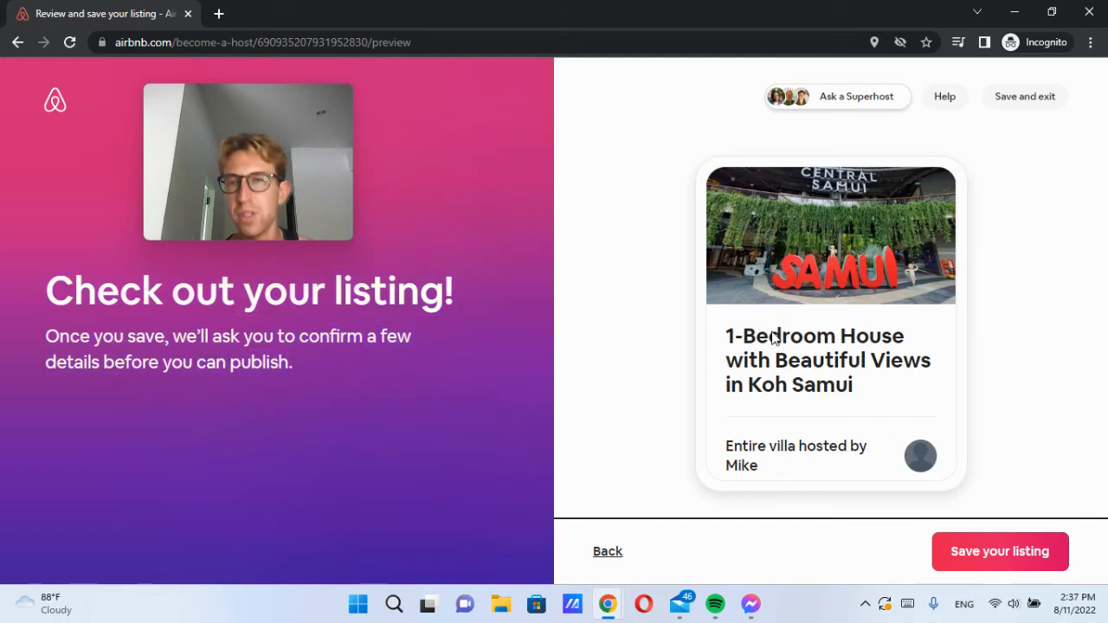
scroll(885, 247, up, 2)
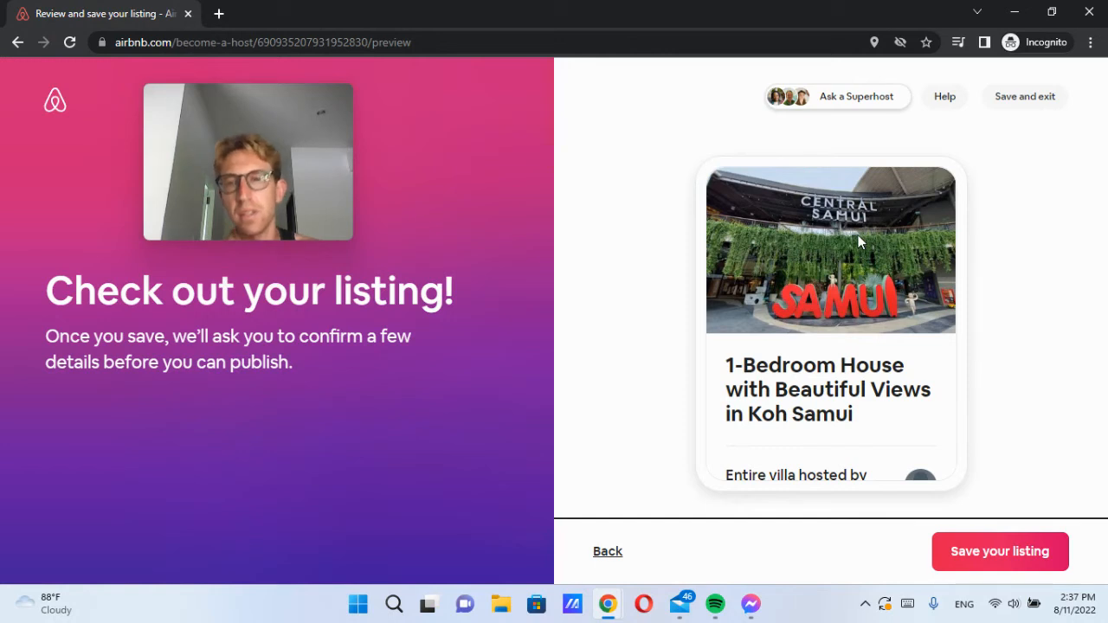
scroll(858, 234, down, 2)
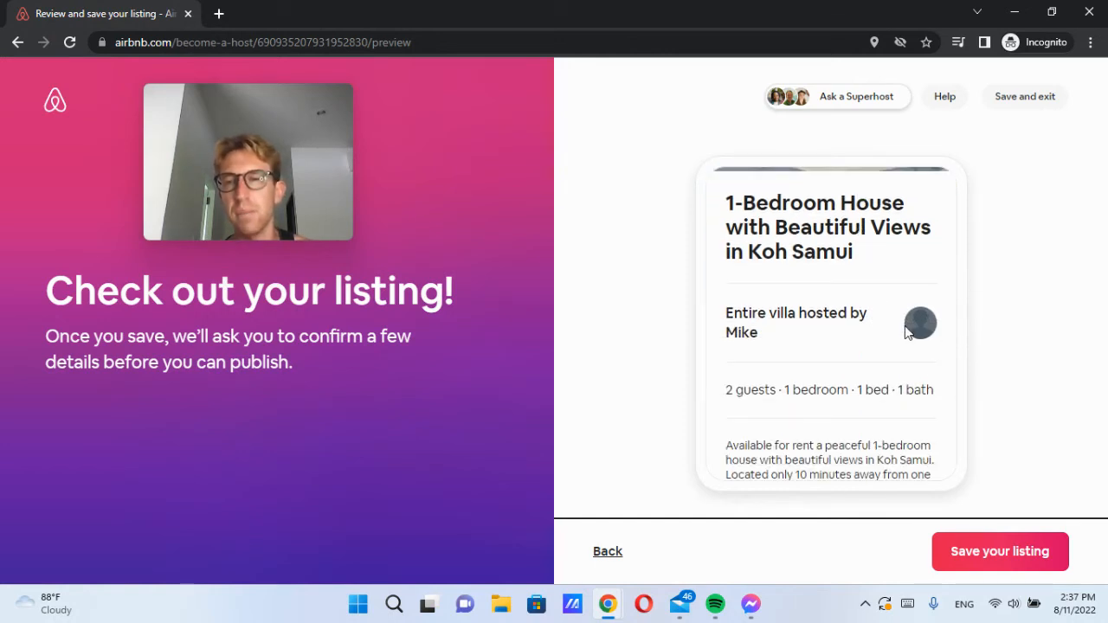
scroll(905, 329, down, 6)
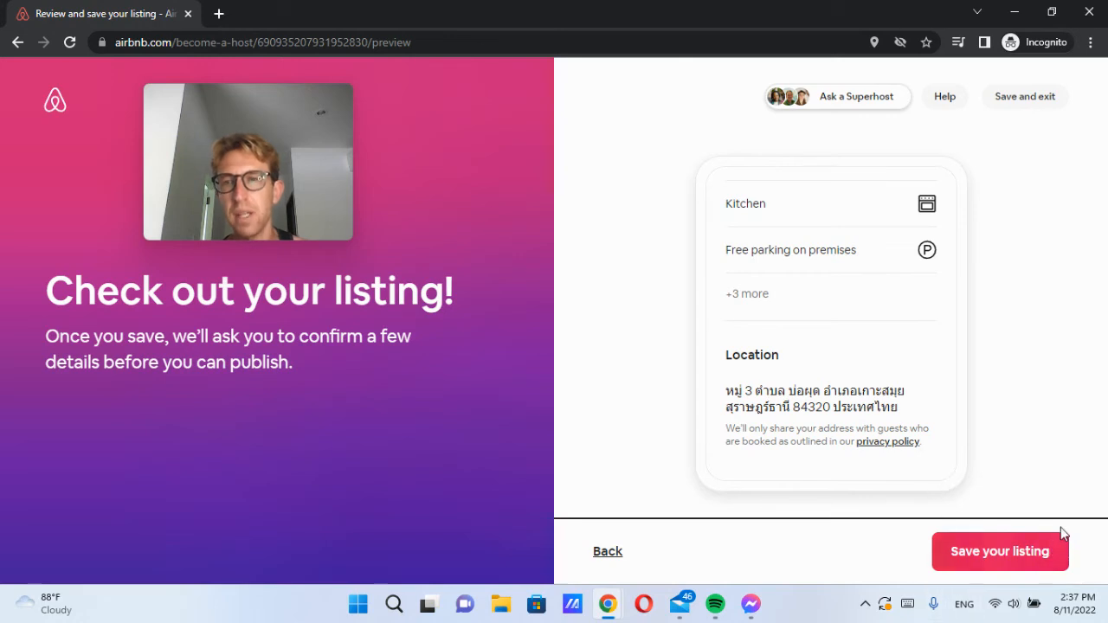
click(1008, 569)
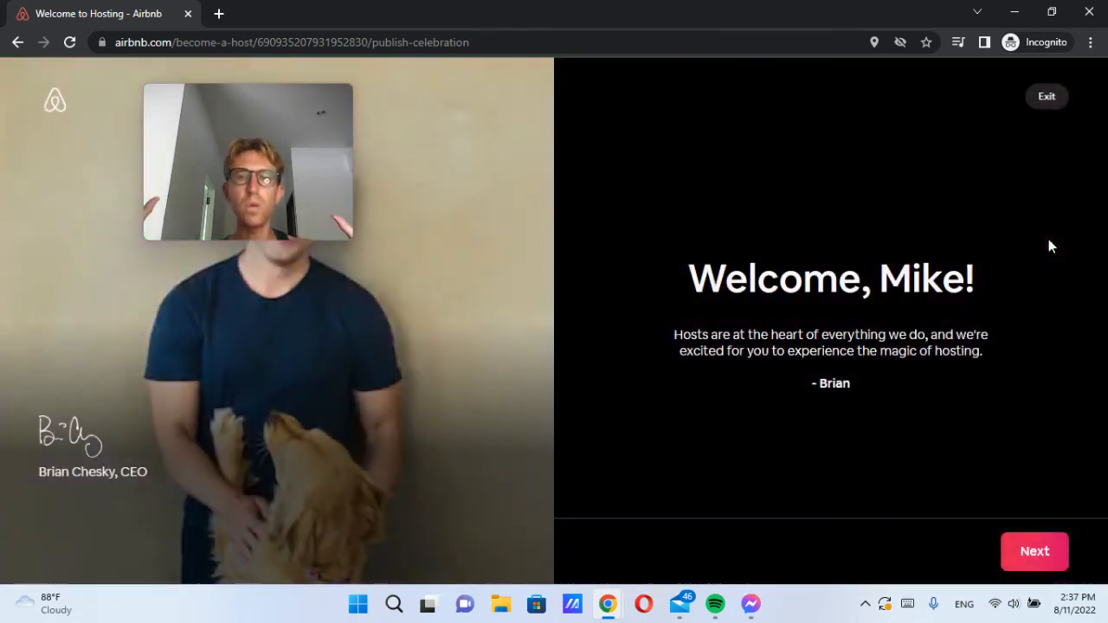
Step: Read the Welcome to Hosting message and continue to the Host Dashboard
drag(287, 161, 538, 147)
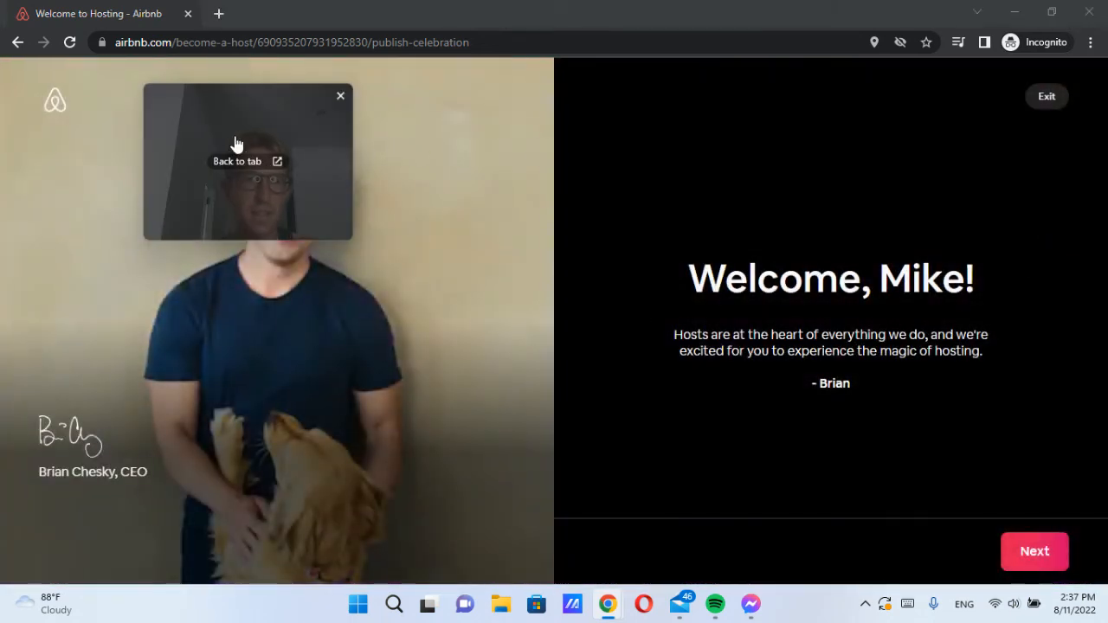
drag(236, 116, 489, 104)
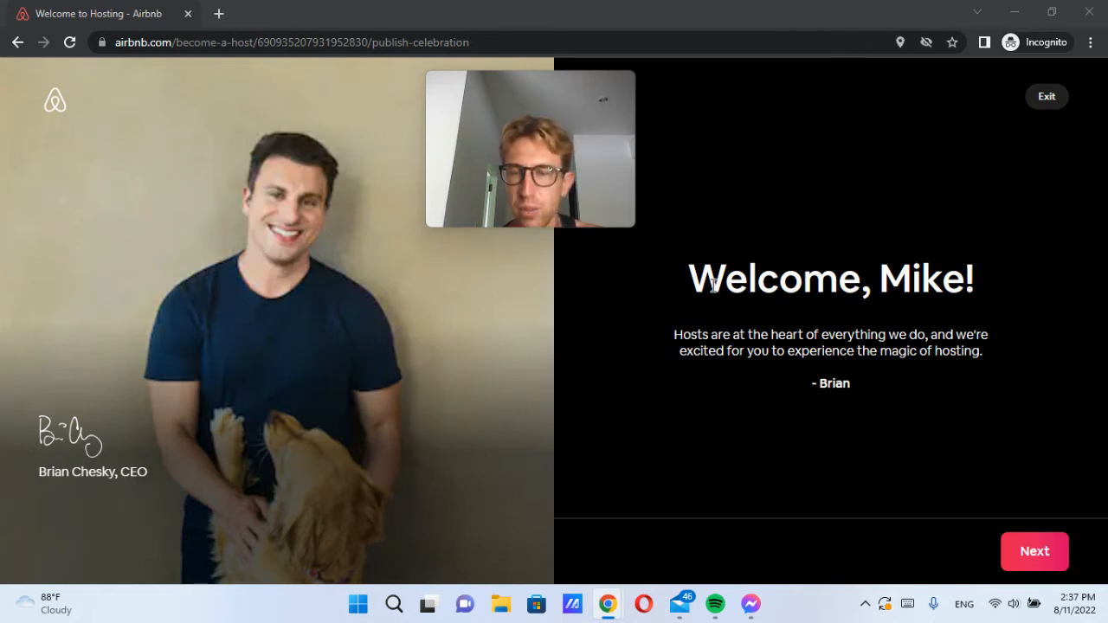
drag(676, 333, 998, 358)
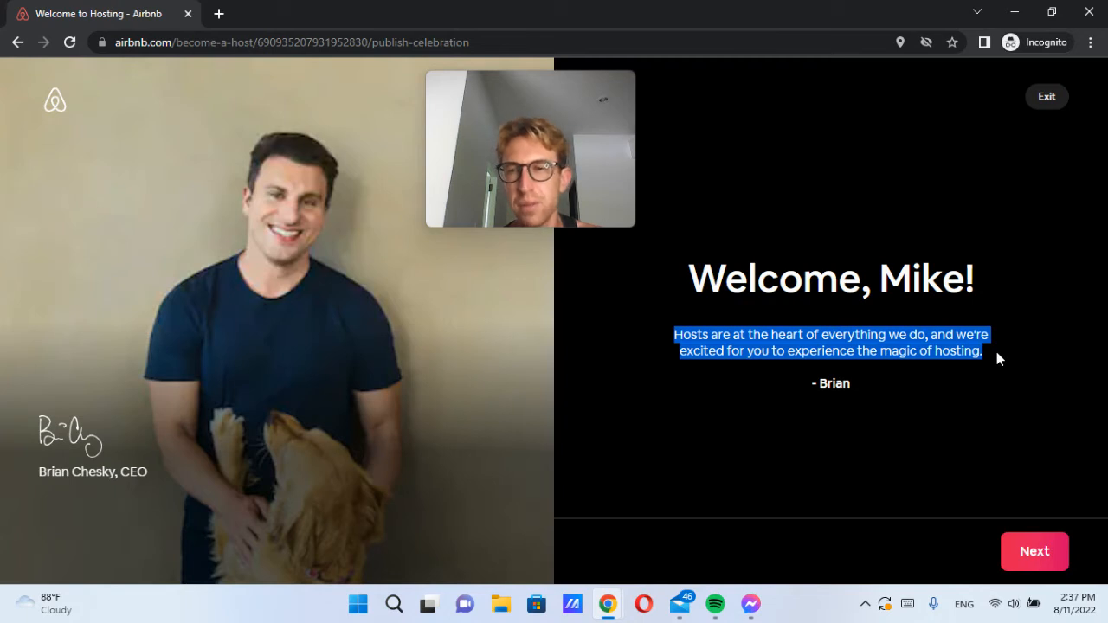
click(996, 359)
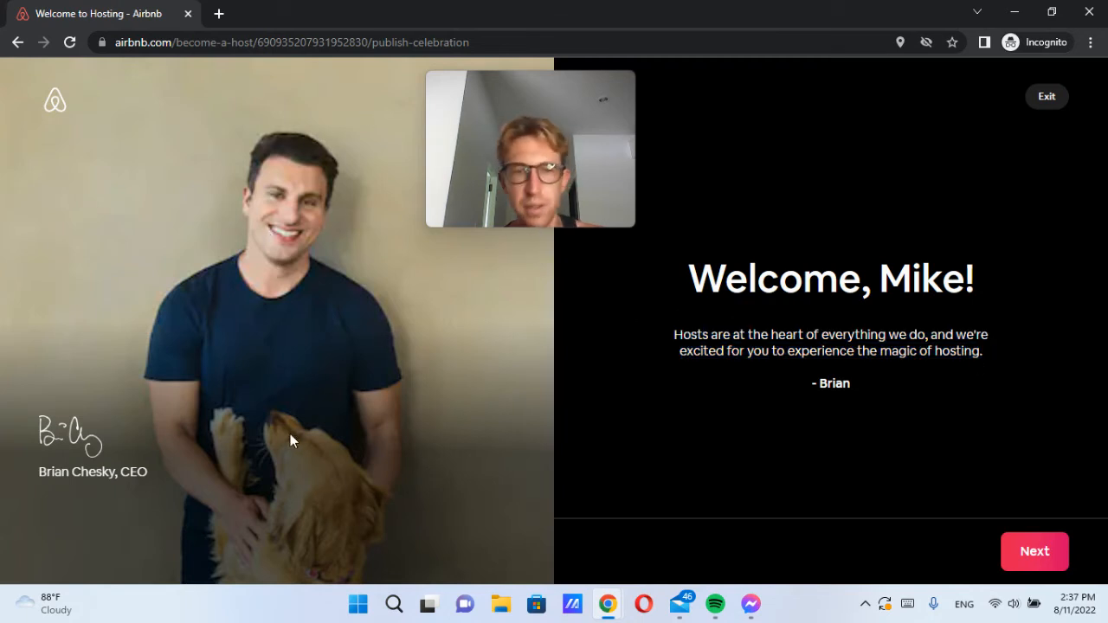
click(1033, 556)
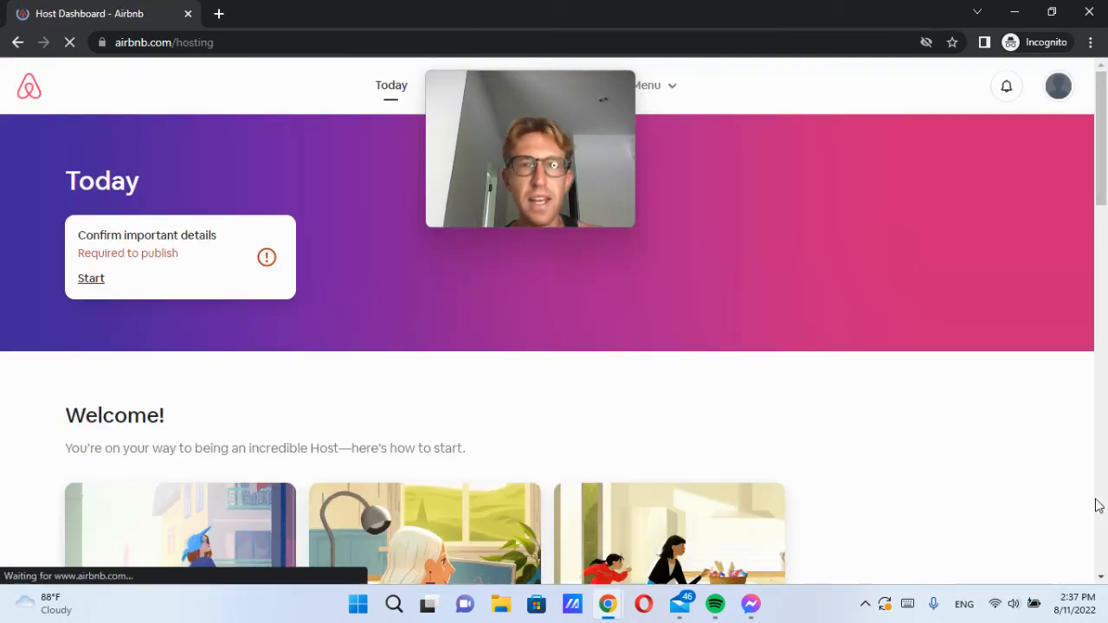
Step: Browse the Host Dashboard and open the 'Customize your calendar and pricing' card
drag(529, 106, 880, 165)
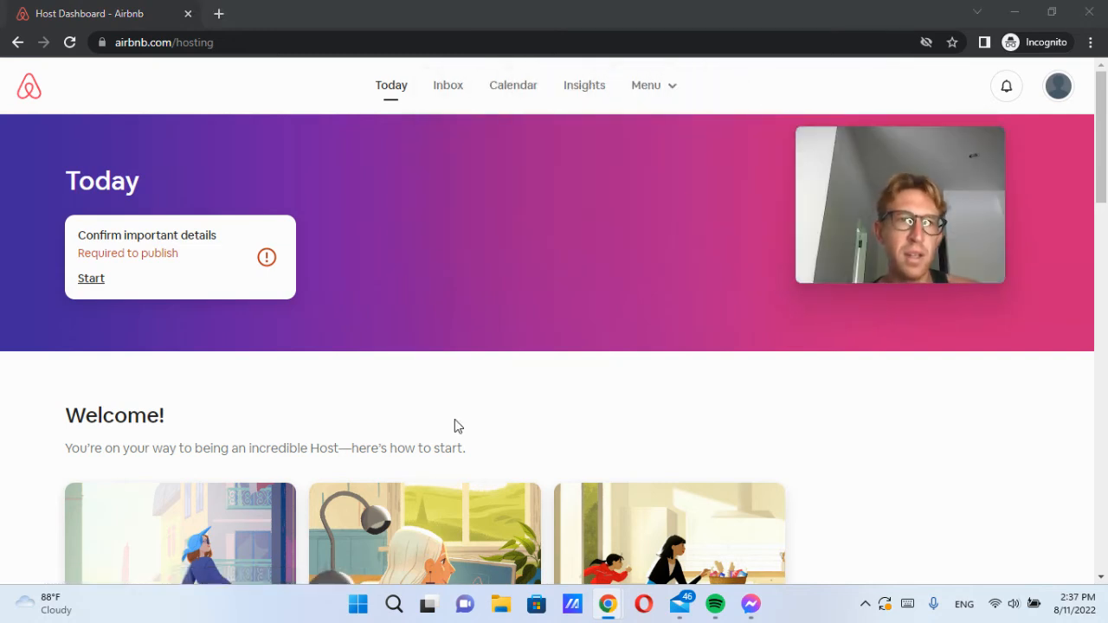
scroll(454, 425, down, 3)
scroll(455, 425, up, 3)
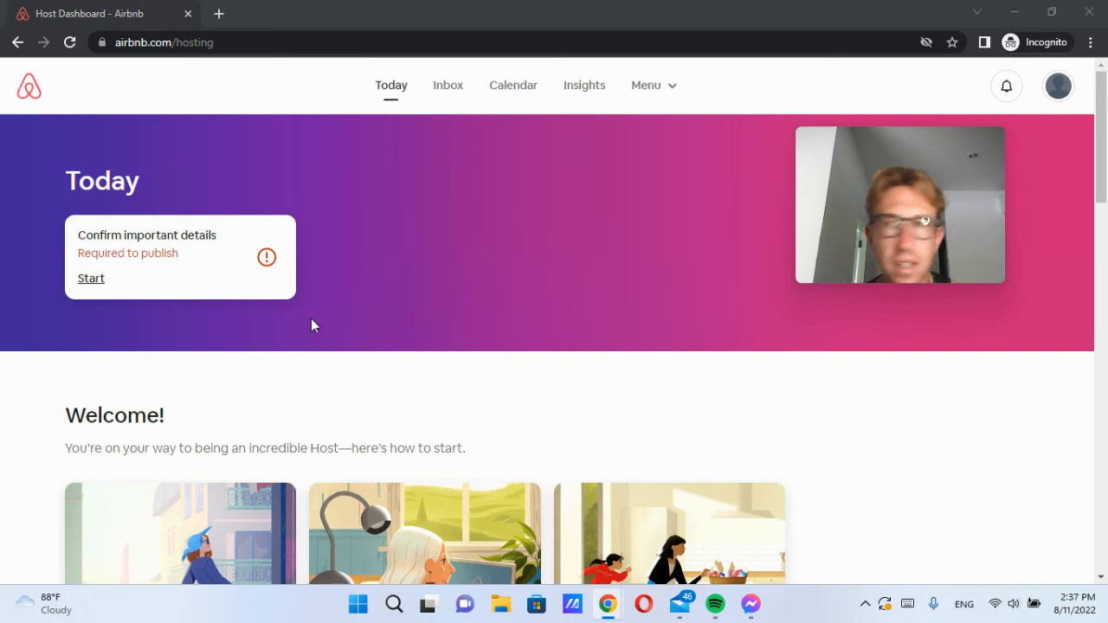
scroll(311, 322, down, 5)
scroll(313, 325, down, 2)
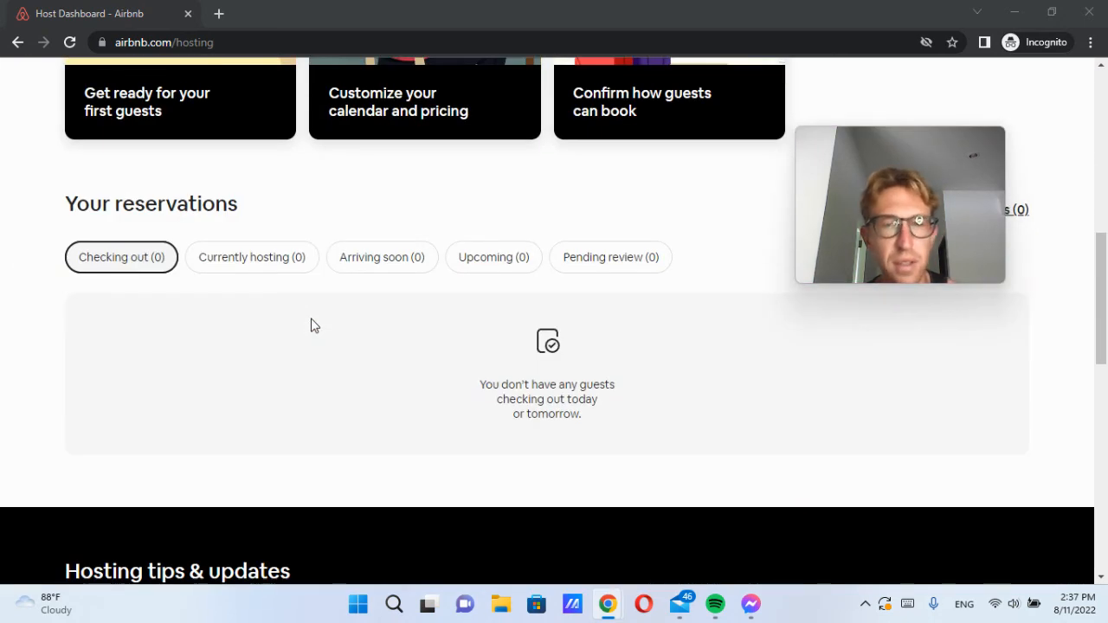
scroll(313, 325, up, 3)
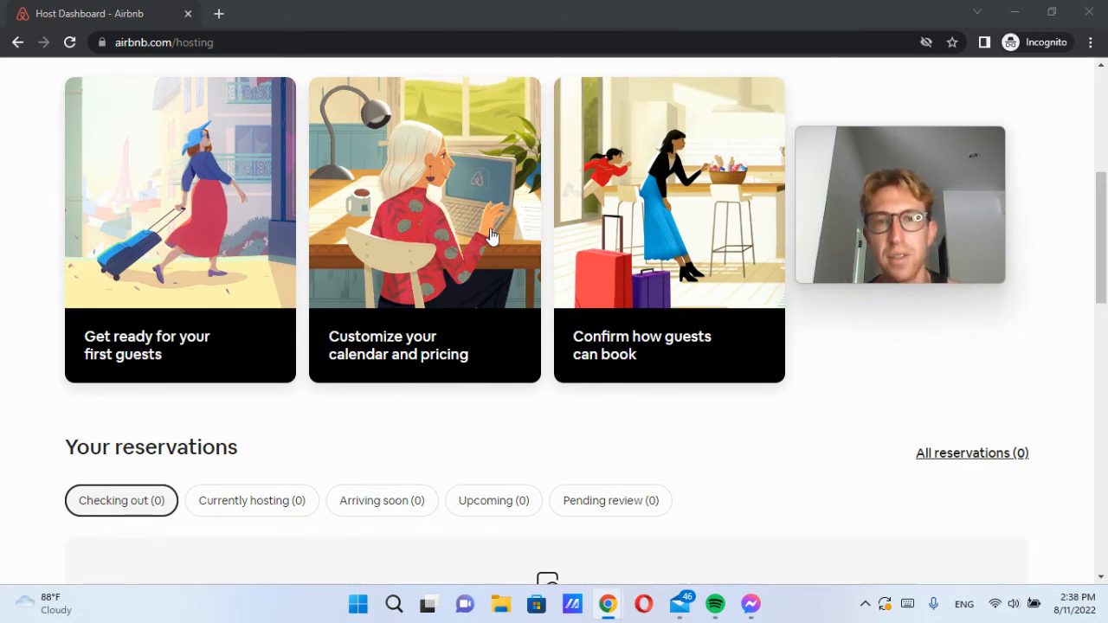
click(463, 264)
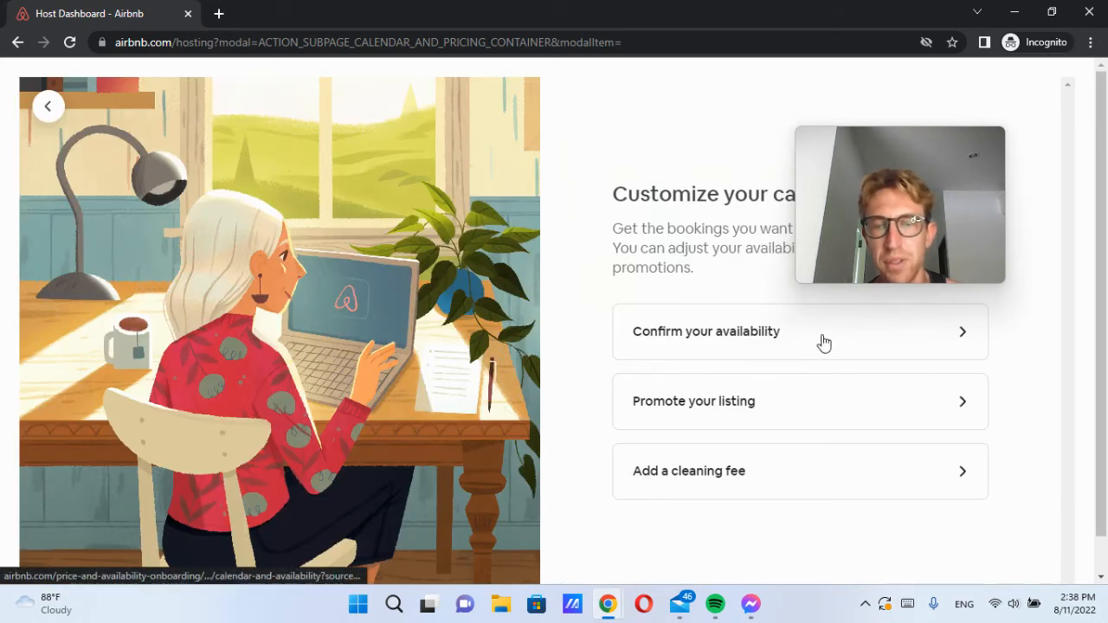
Step: Open the Confirm your availability settings from the calendar and pricing panel
mouse_move(840, 268)
drag(877, 174, 452, 144)
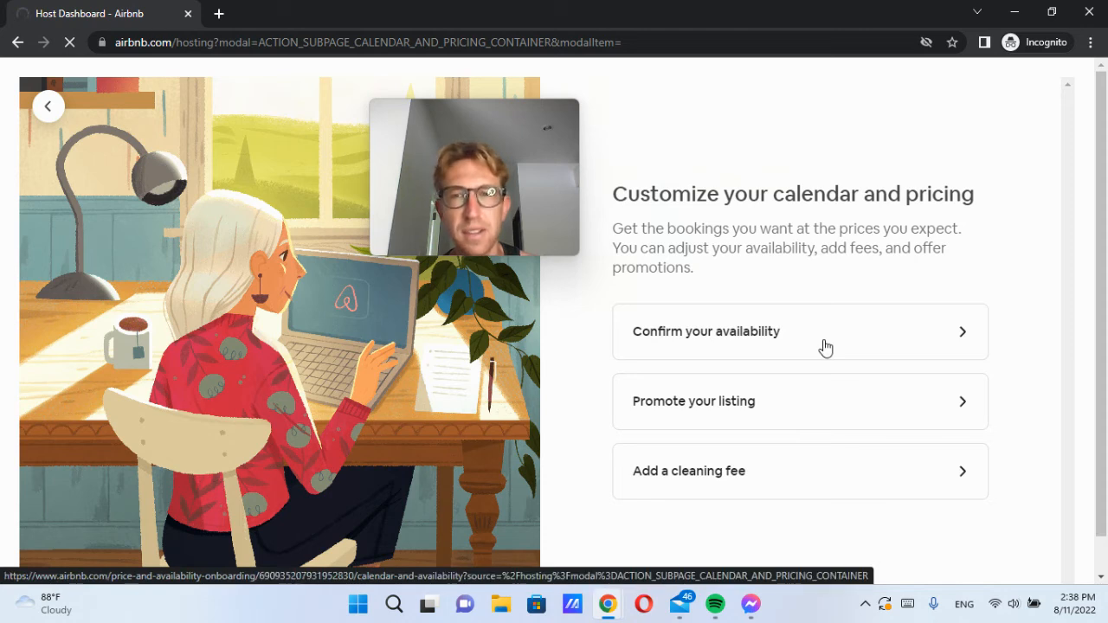
click(824, 346)
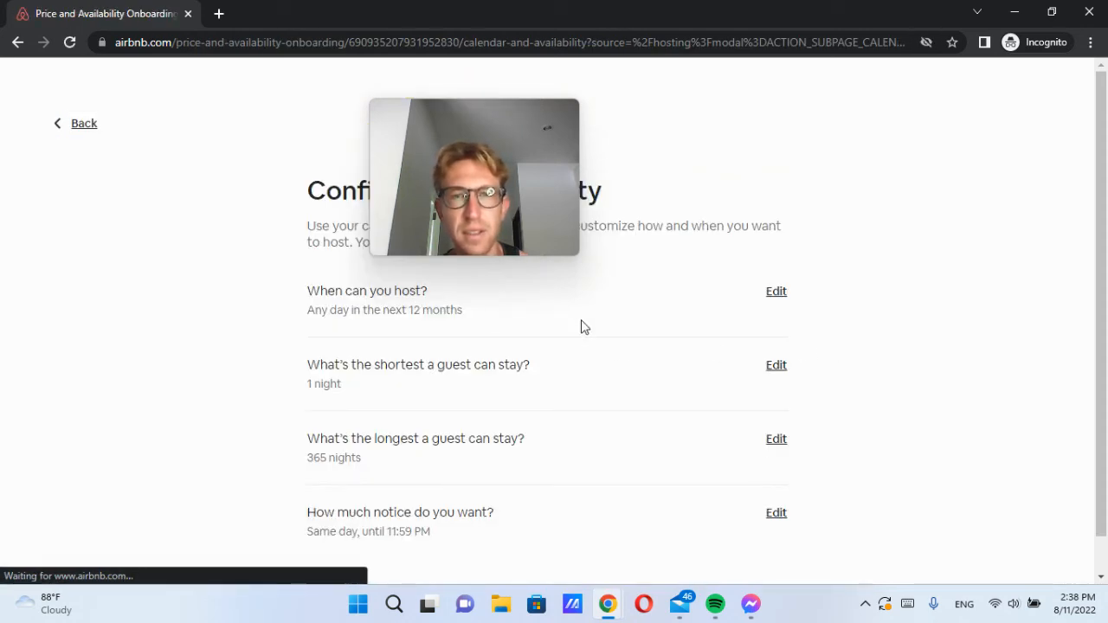
Step: Change the maximum guest stay from 365 to 14 nights
drag(467, 138, 934, 119)
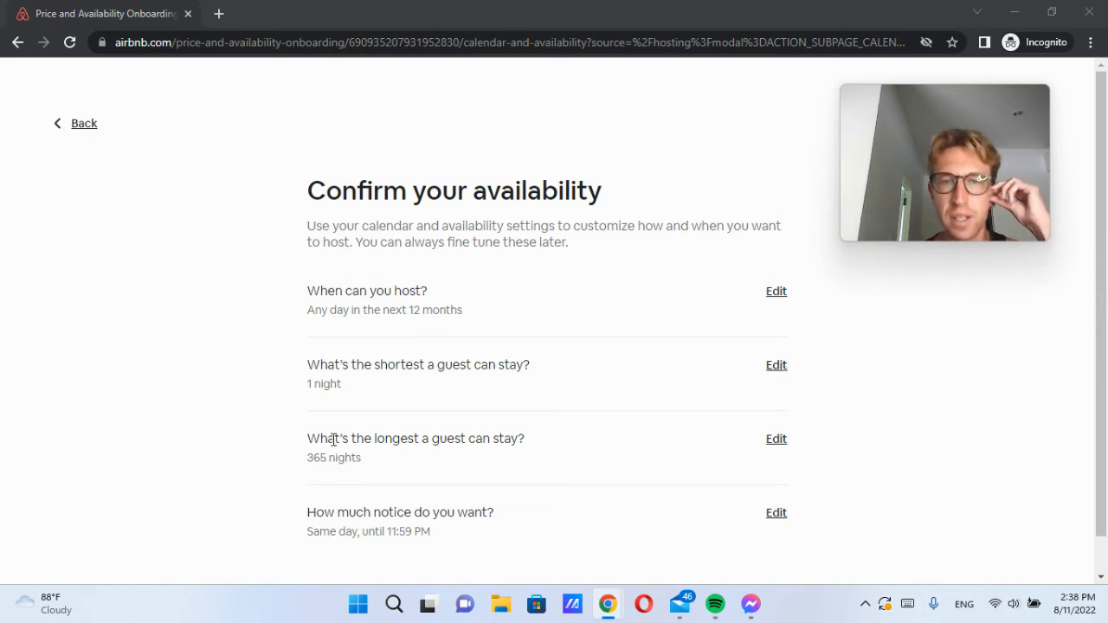
drag(333, 439, 507, 436)
click(775, 443)
click(297, 317)
key(BackSpace)
key(BackSpace)
key(BackSpace)
text(14)
click(816, 412)
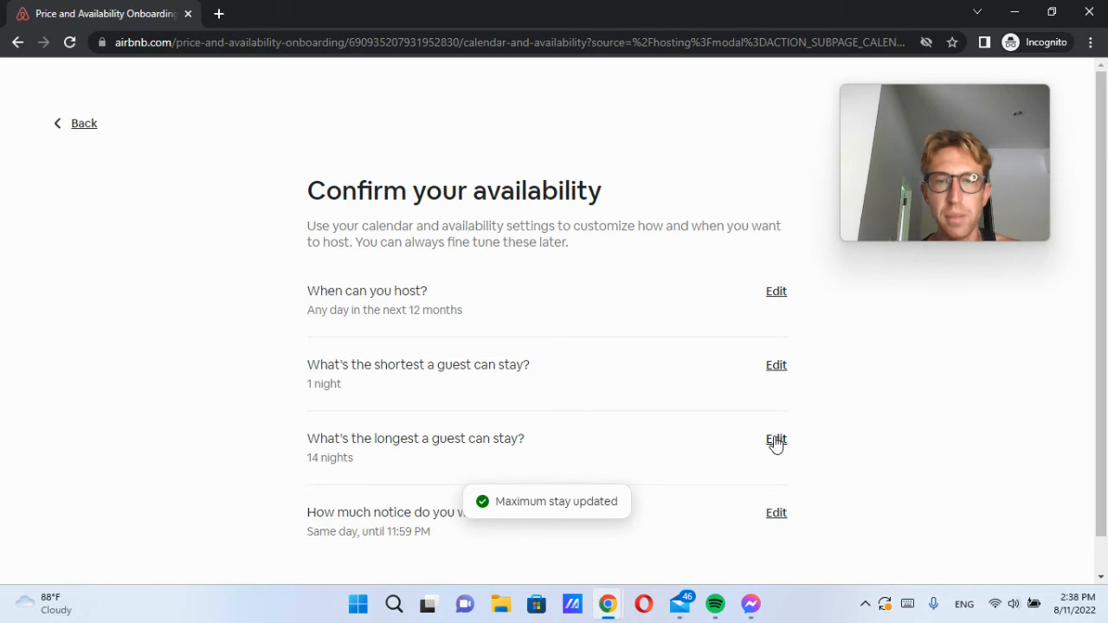
Step: Review the same-day notice setting of 11:59 PM and the 12-month hosting window
scroll(777, 443, down, 1)
drag(373, 514, 390, 490)
click(391, 487)
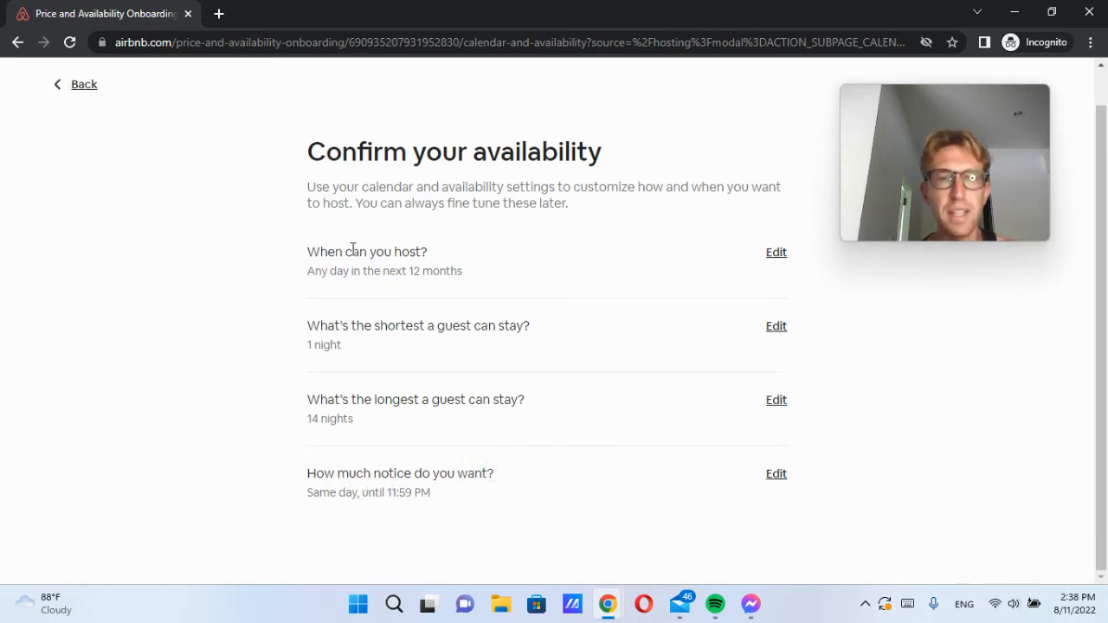
drag(352, 250, 462, 264)
click(500, 271)
scroll(504, 286, up, 1)
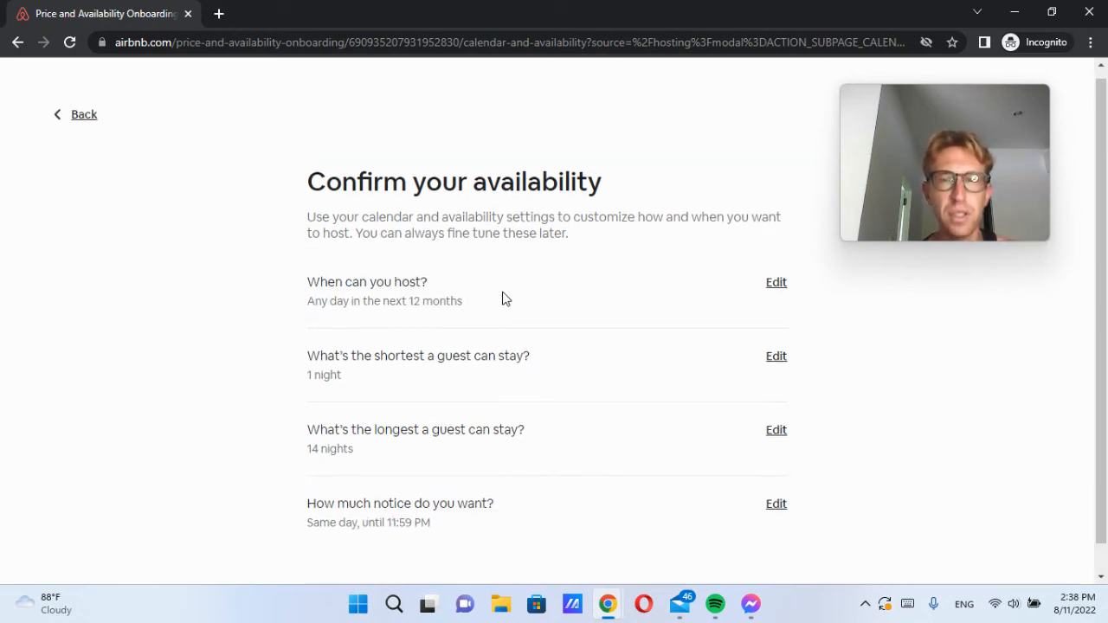
Step: Turn on 20% off for the first 3 guests under Promote your listing
click(92, 126)
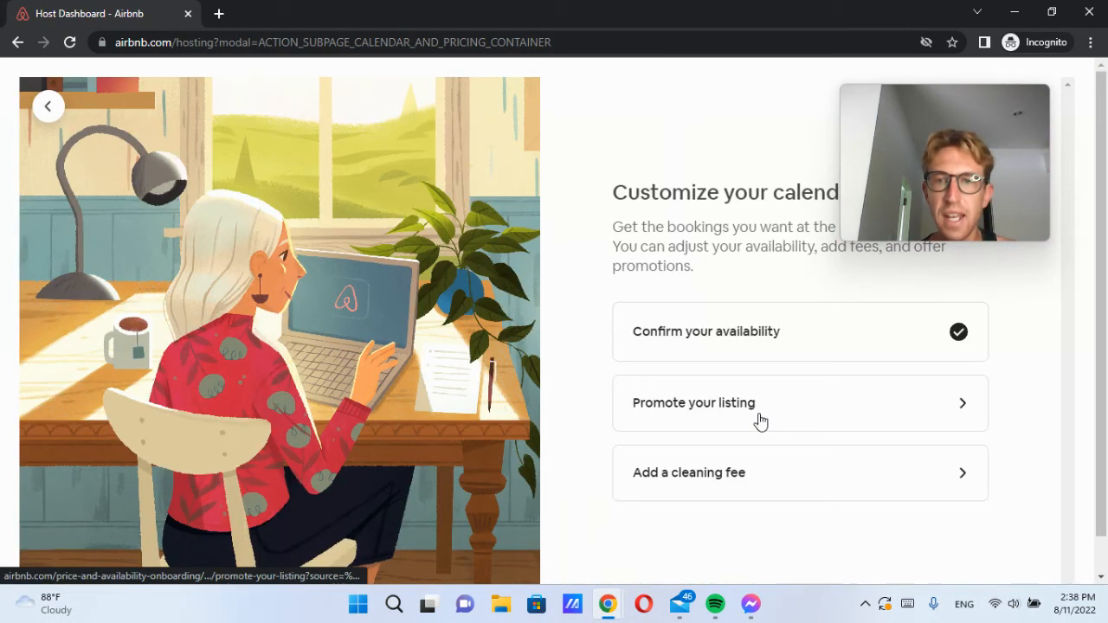
click(798, 420)
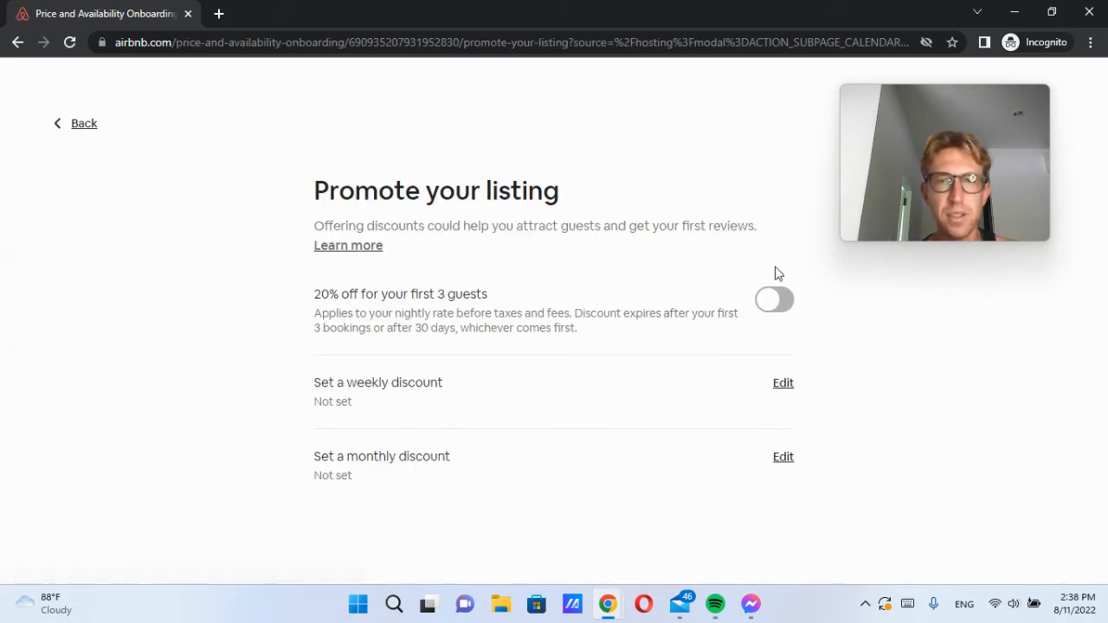
click(774, 299)
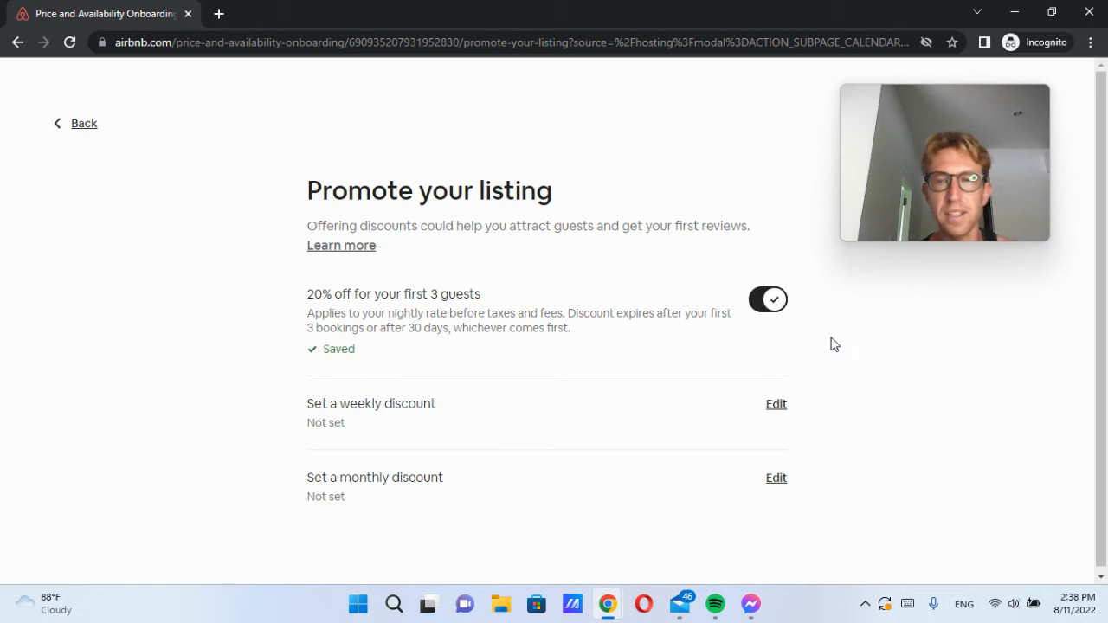
Step: Set a 21% weekly discount and a 35% monthly discount
click(771, 407)
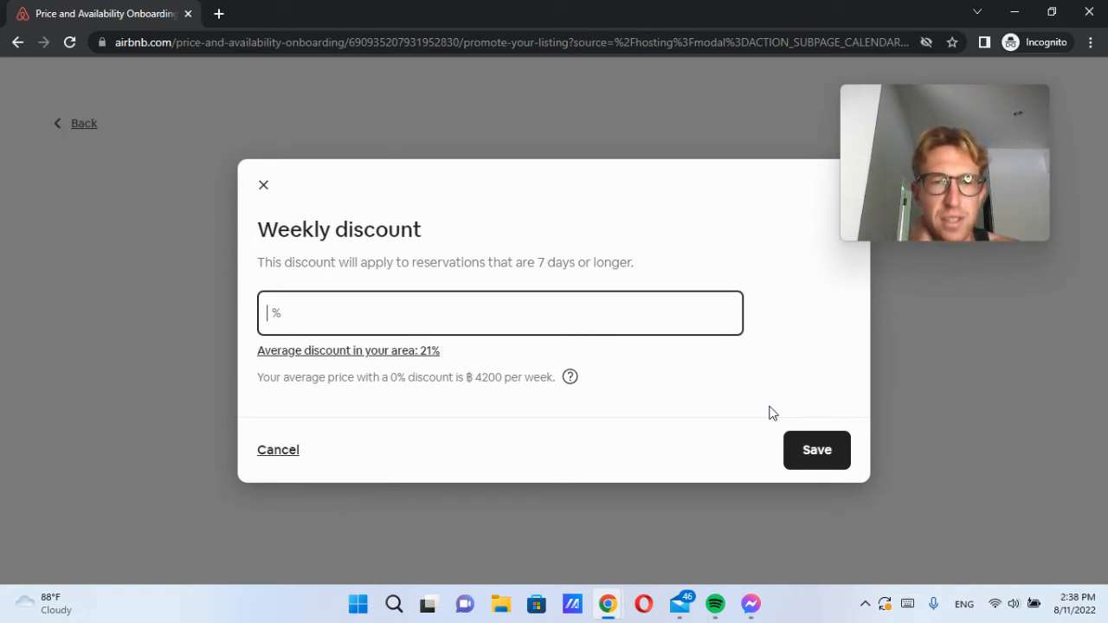
text(21)
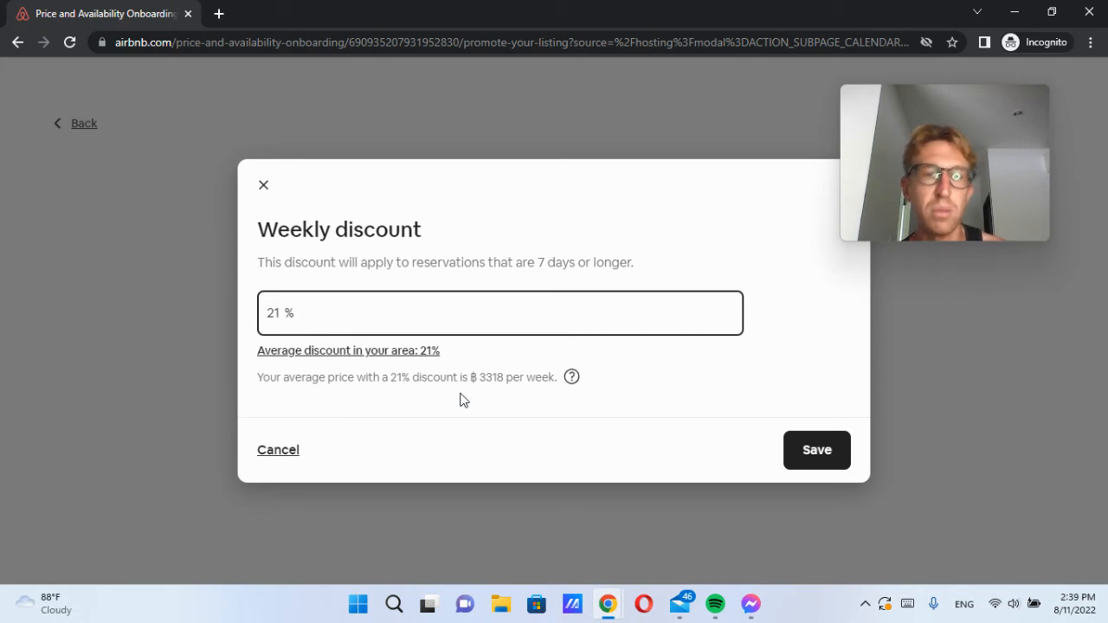
click(788, 444)
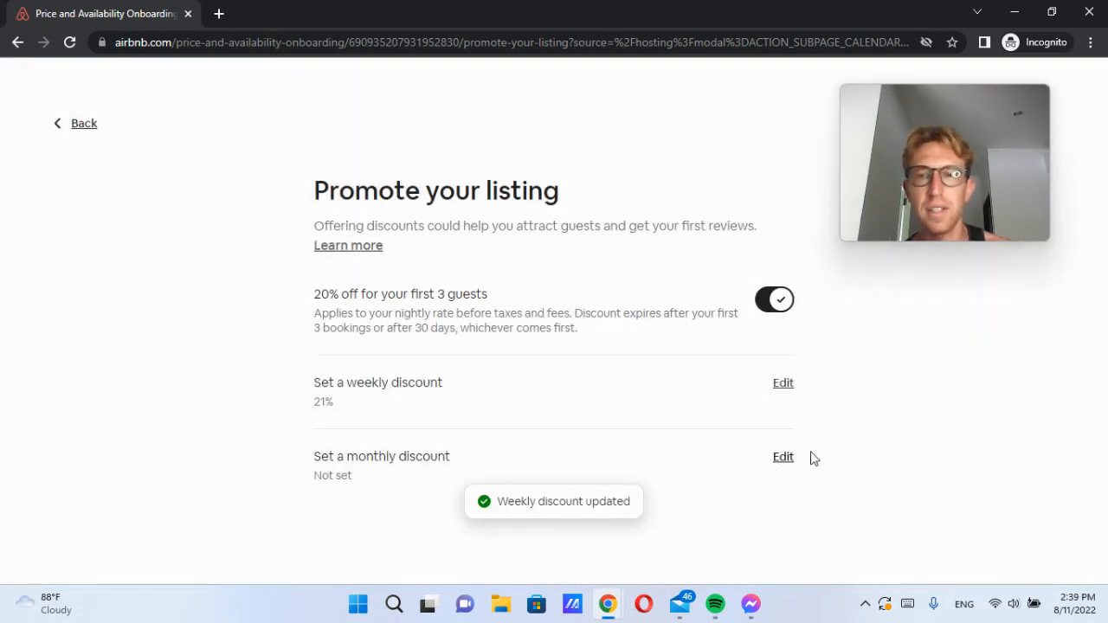
click(782, 457)
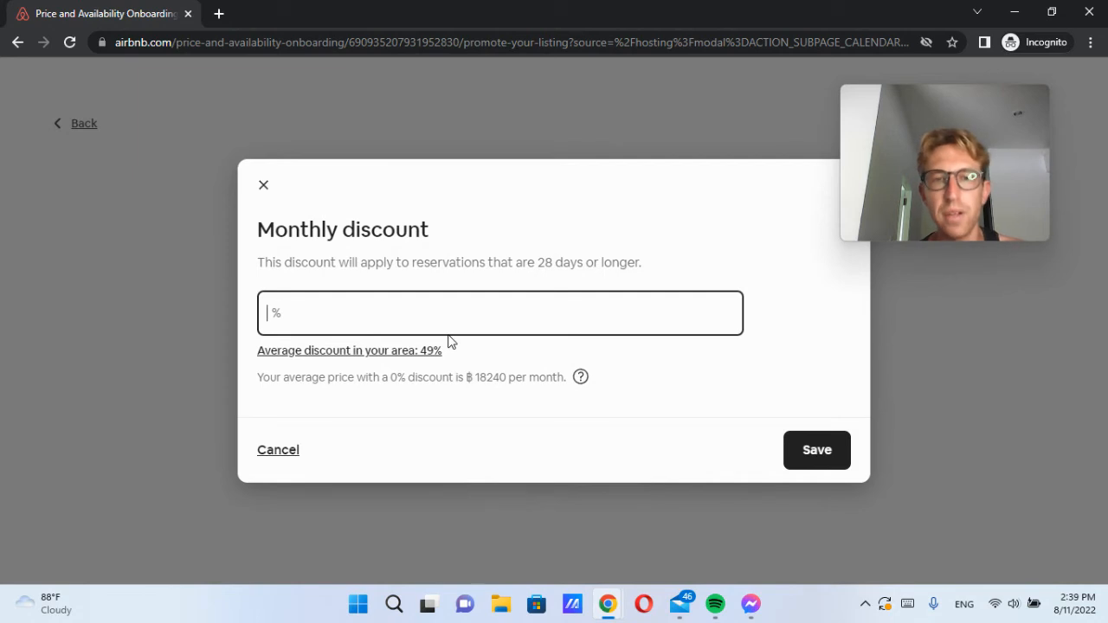
text(35)
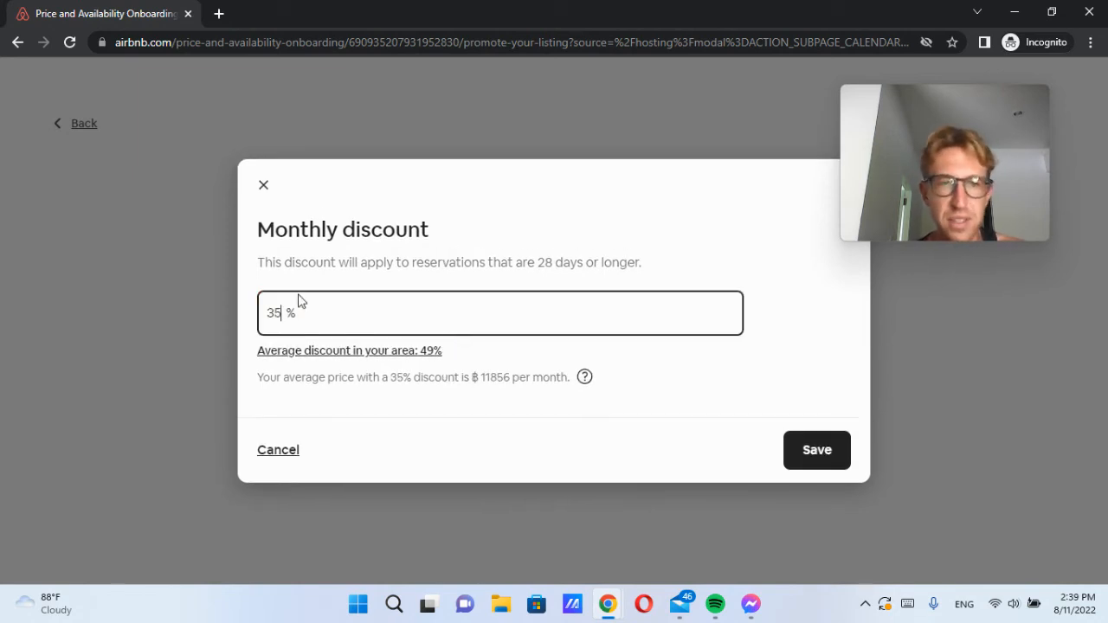
drag(479, 378, 500, 377)
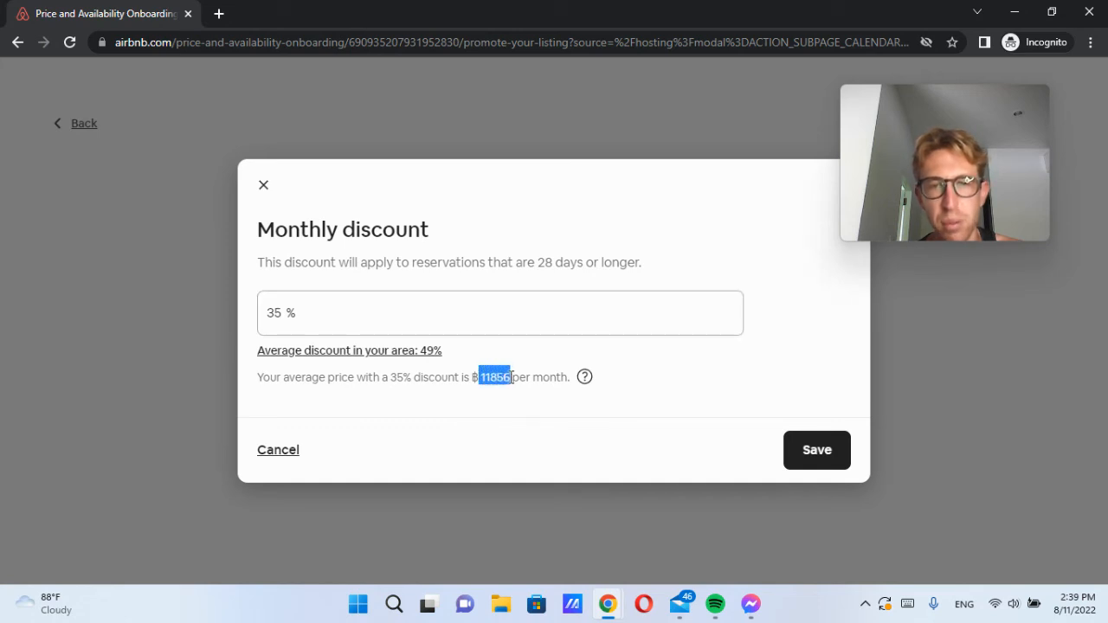
click(512, 377)
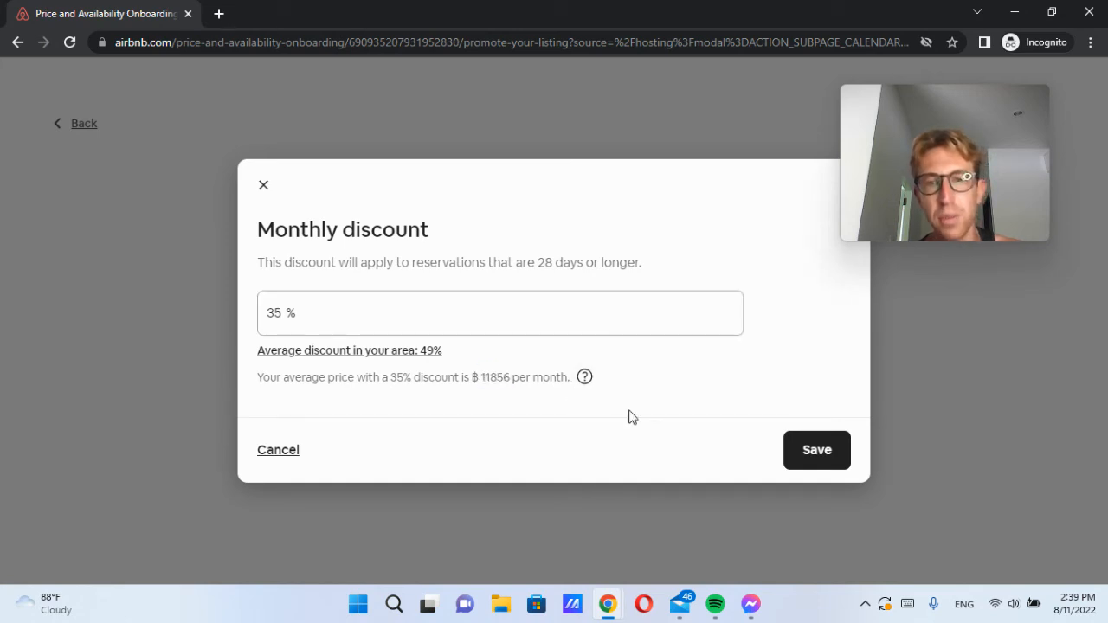
click(841, 461)
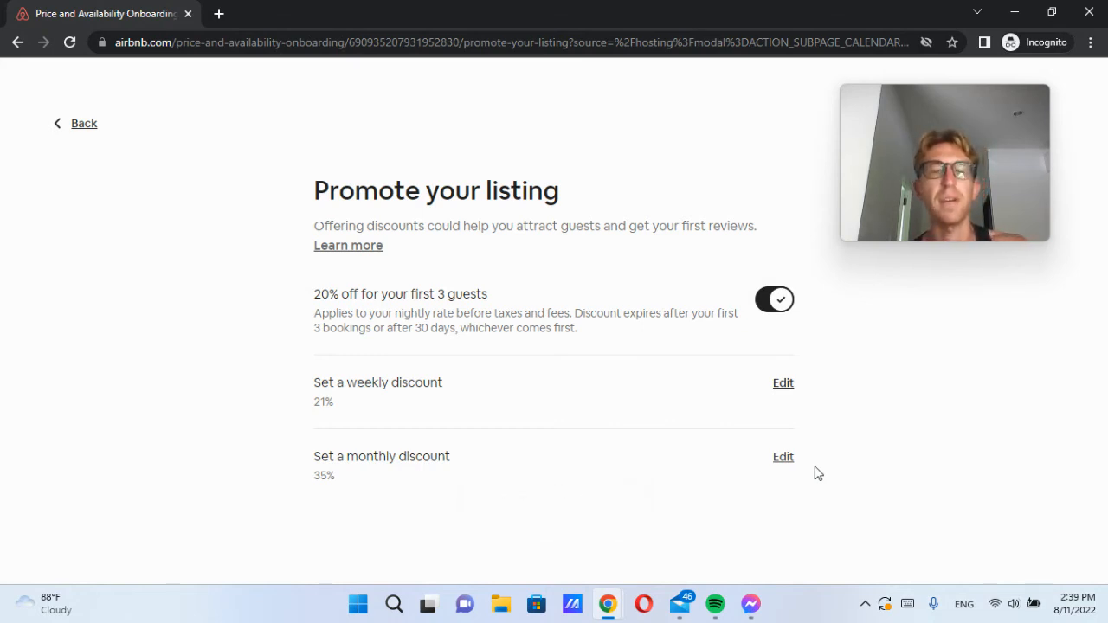
click(94, 126)
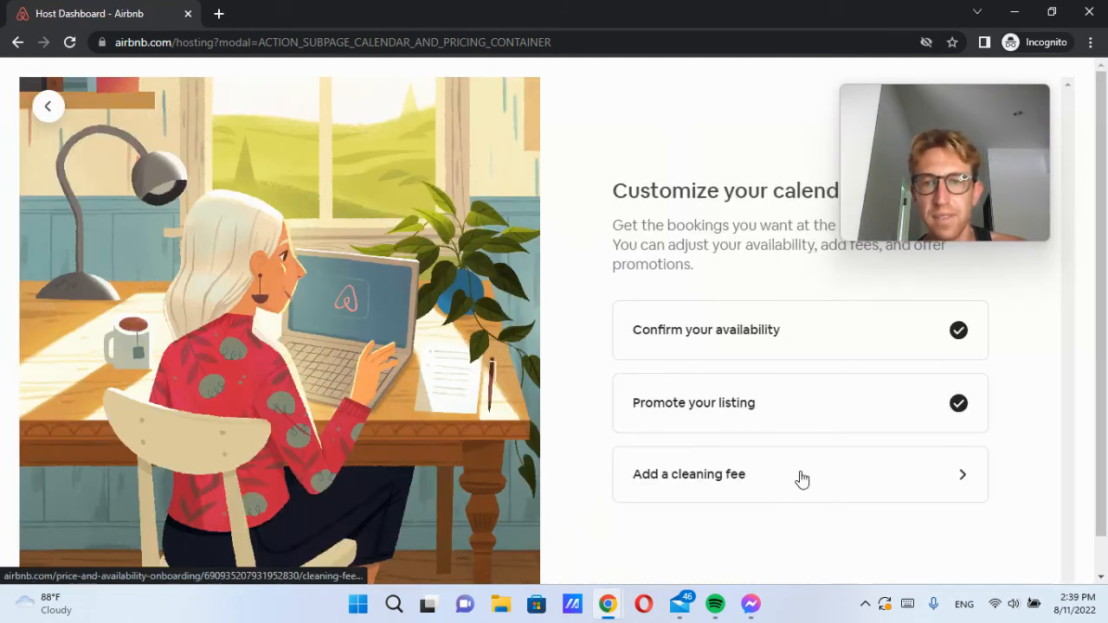
Step: Save the cleaning fee at ฿0 and return to the Host Dashboard's Confirm important details task
click(801, 478)
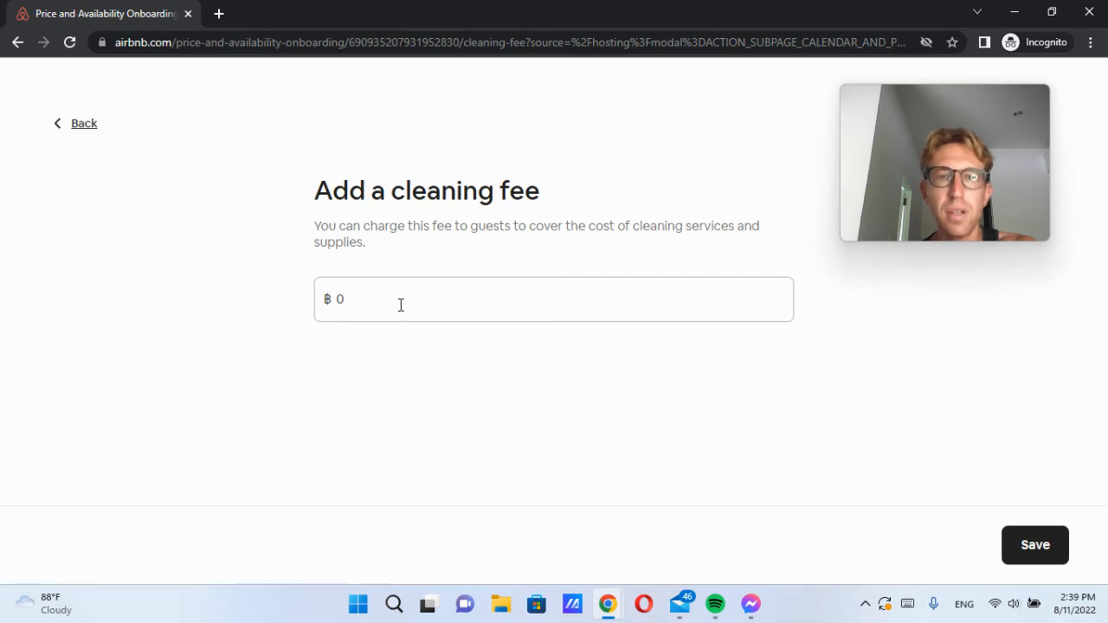
click(401, 305)
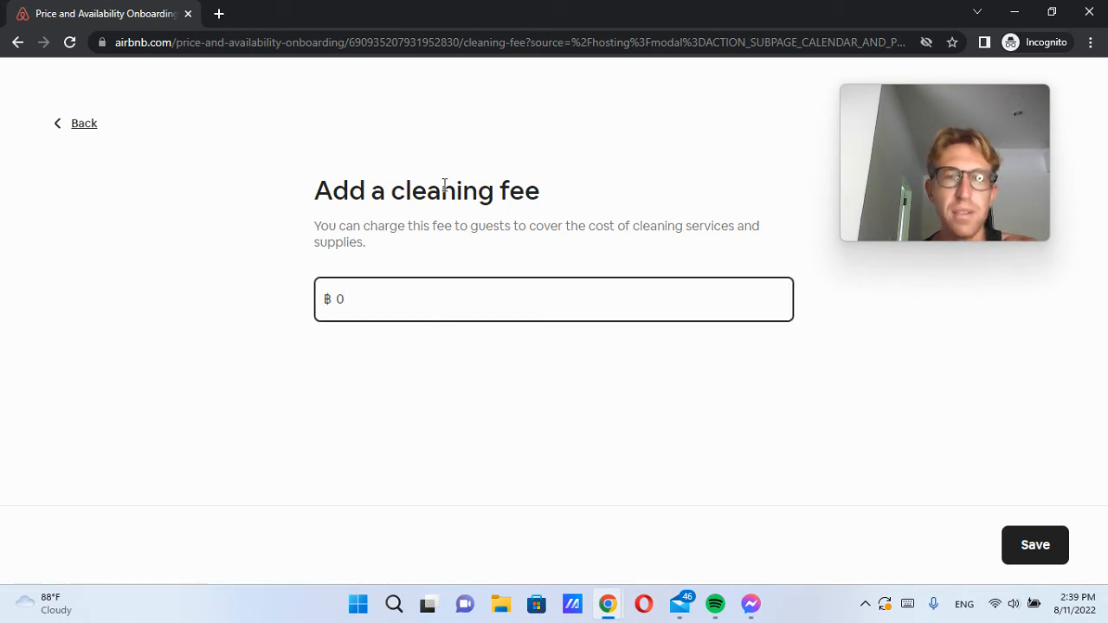
click(1035, 557)
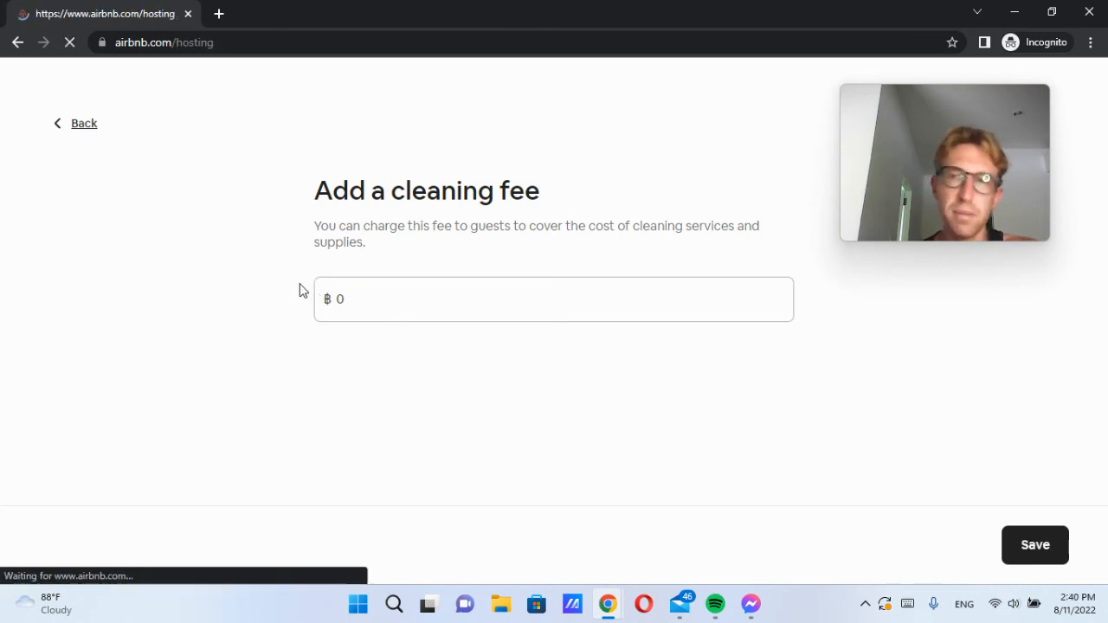
scroll(551, 340, down, 3)
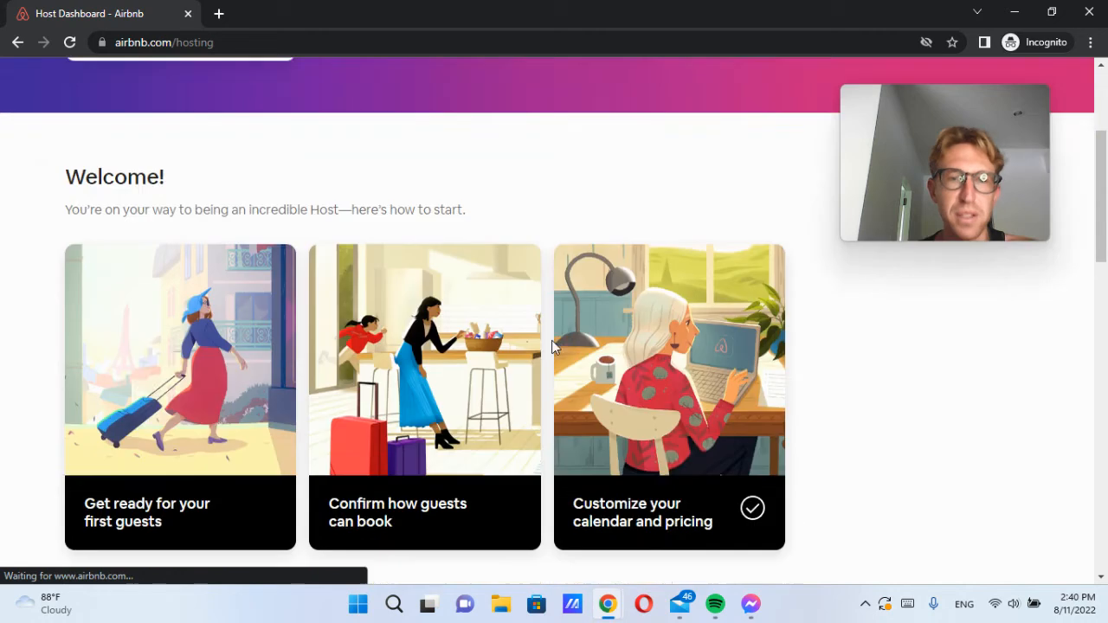
scroll(551, 340, down, 5)
scroll(595, 340, up, 8)
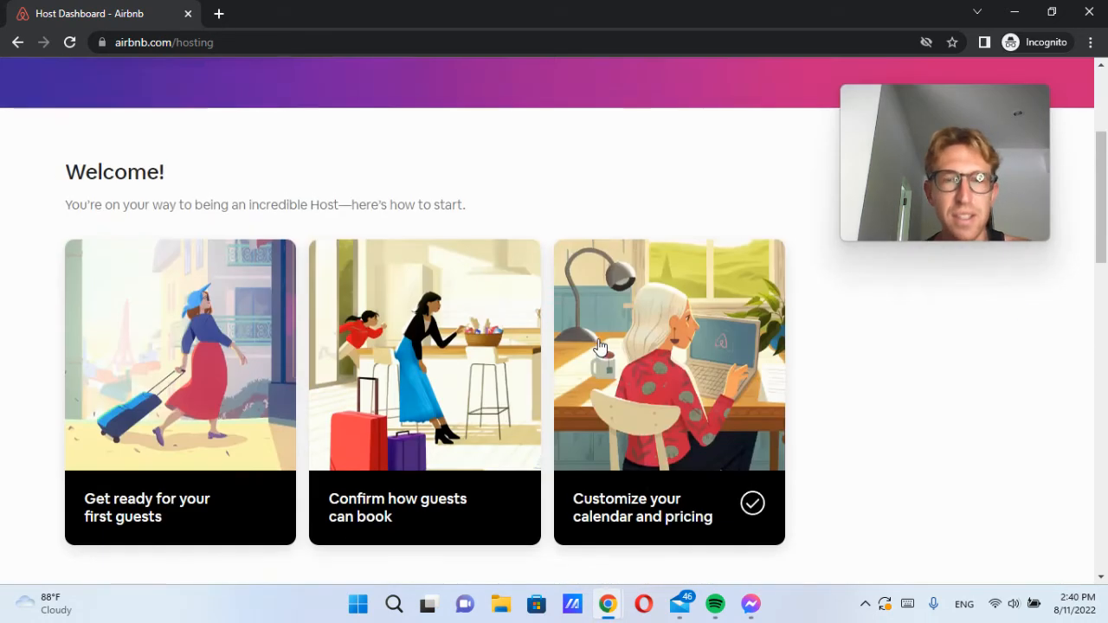
drag(80, 235, 227, 237)
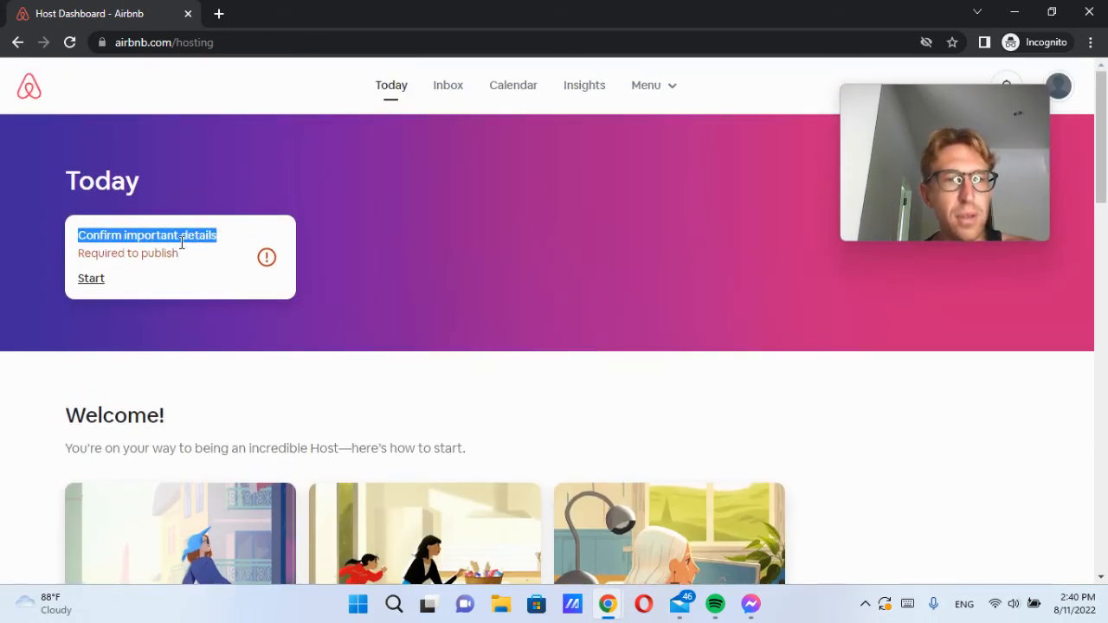
Step: Enter the host's United States (+1) contact phone number and submit it for verification
click(152, 252)
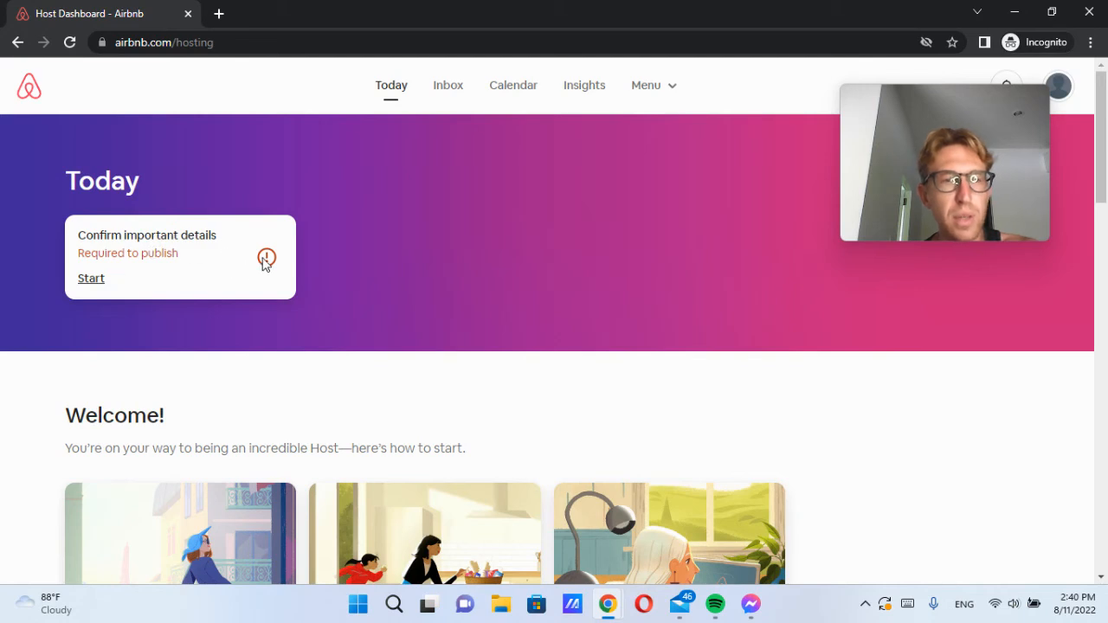
click(90, 278)
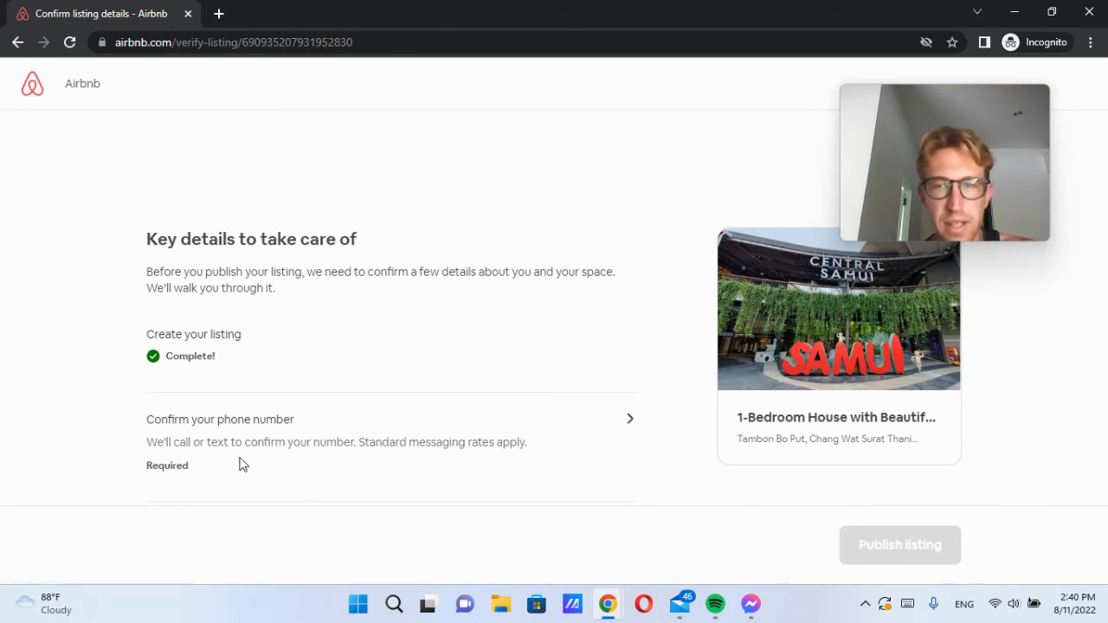
click(630, 422)
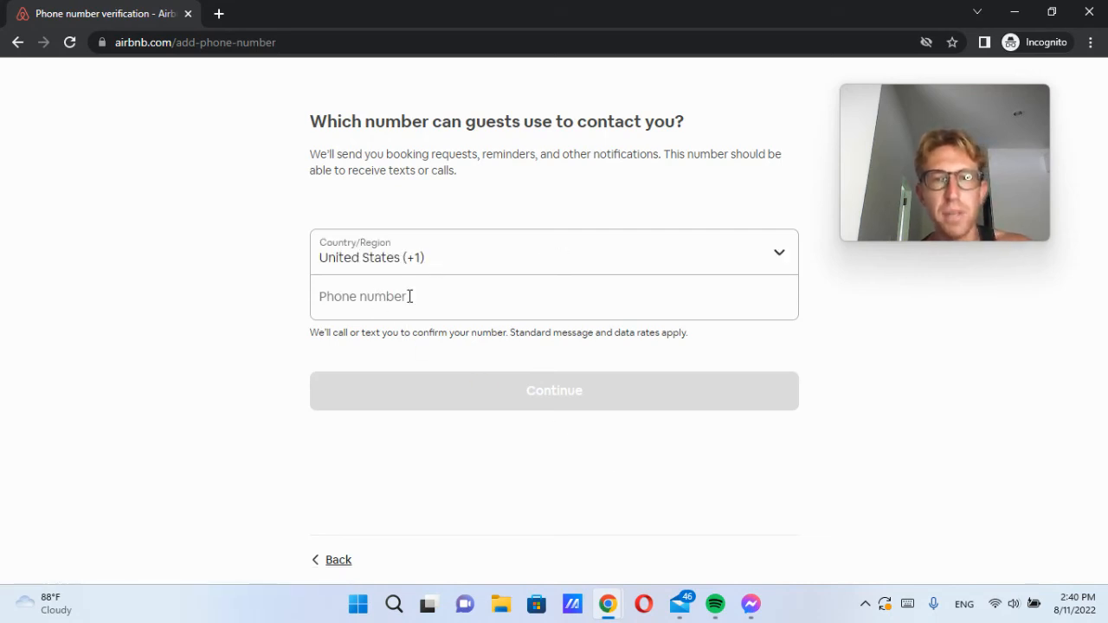
click(410, 296)
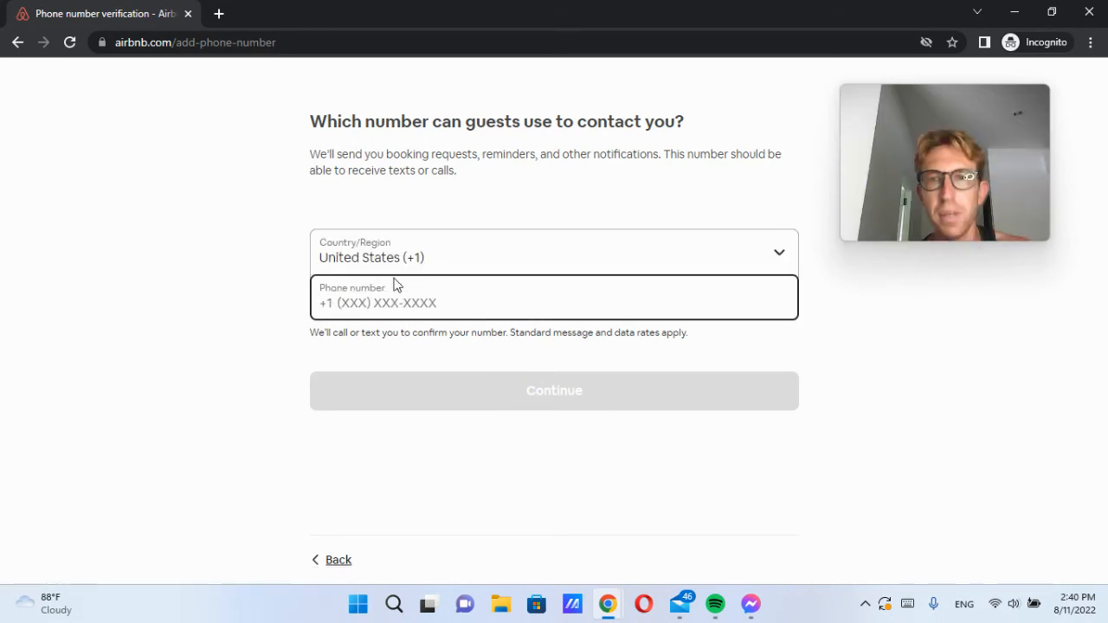
click(334, 562)
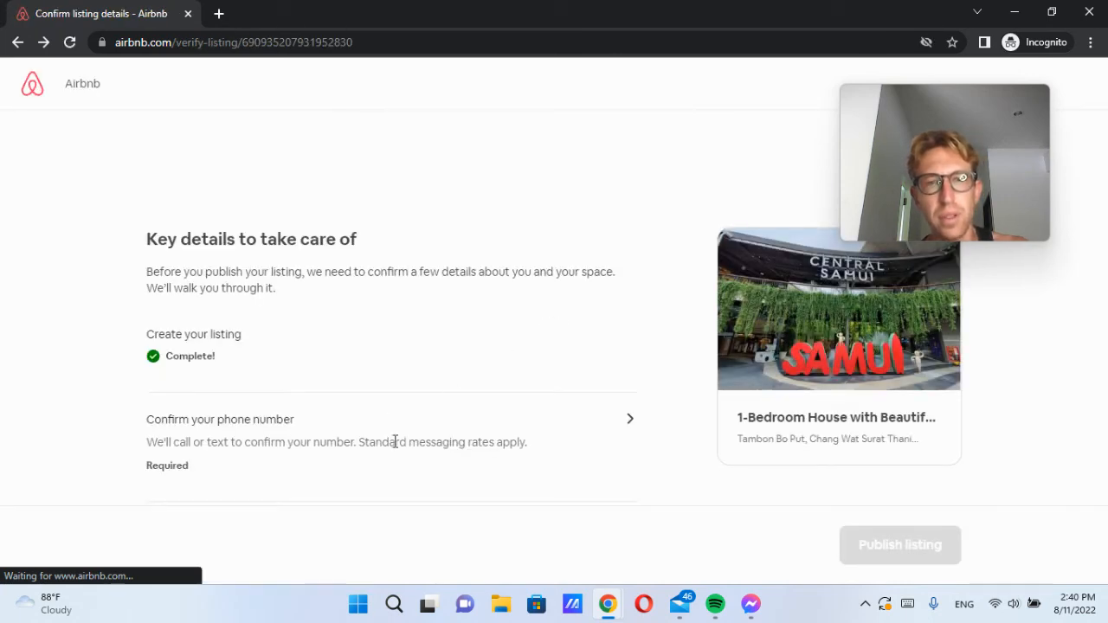
click(627, 419)
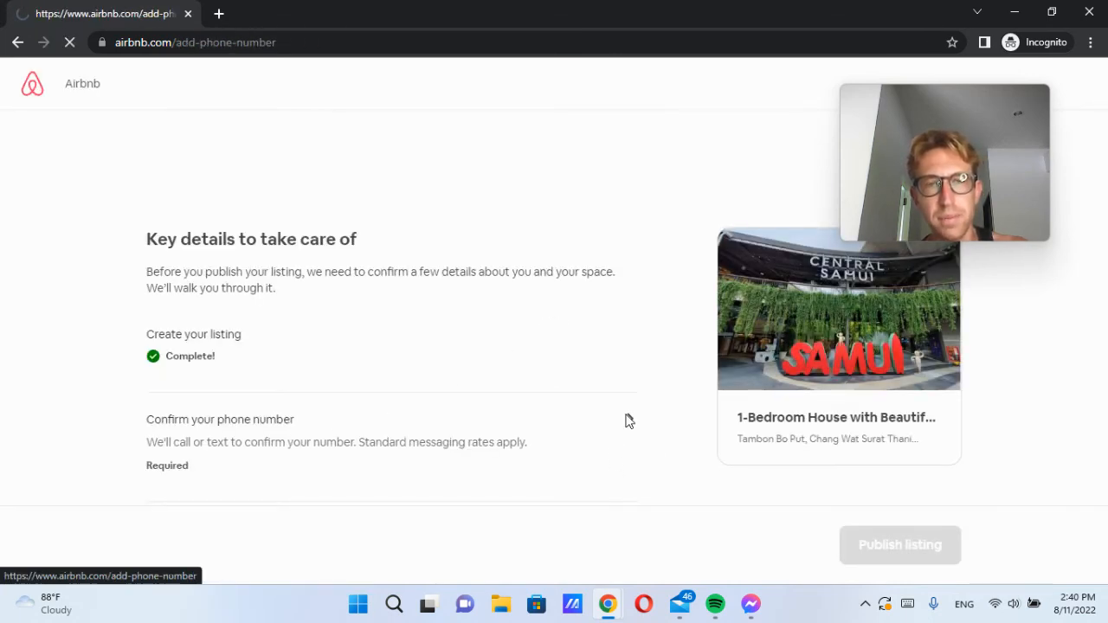
click(462, 302)
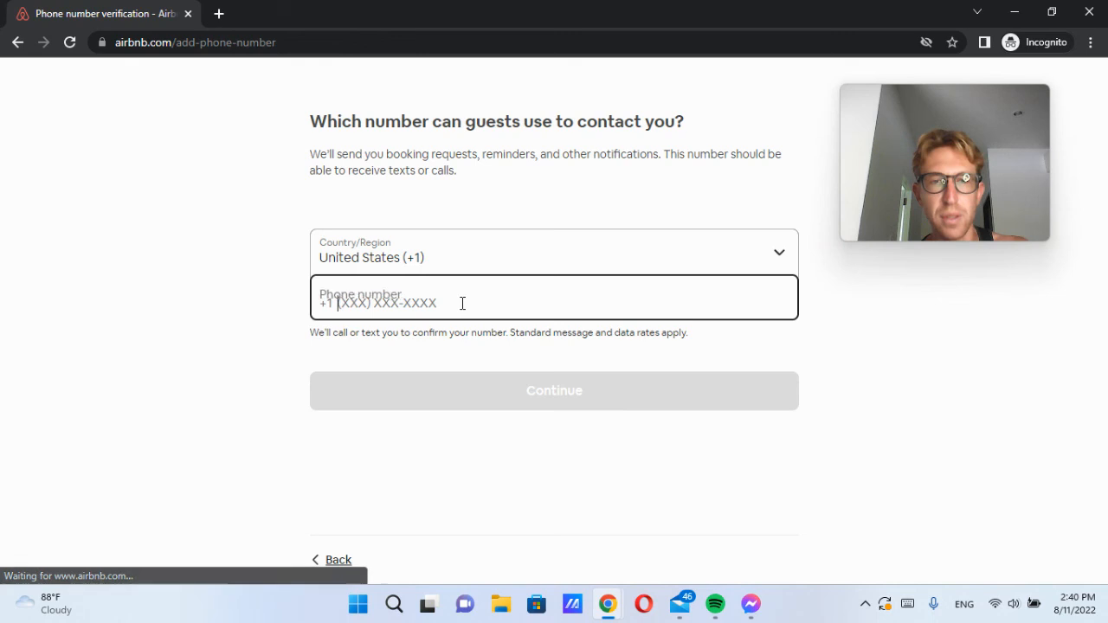
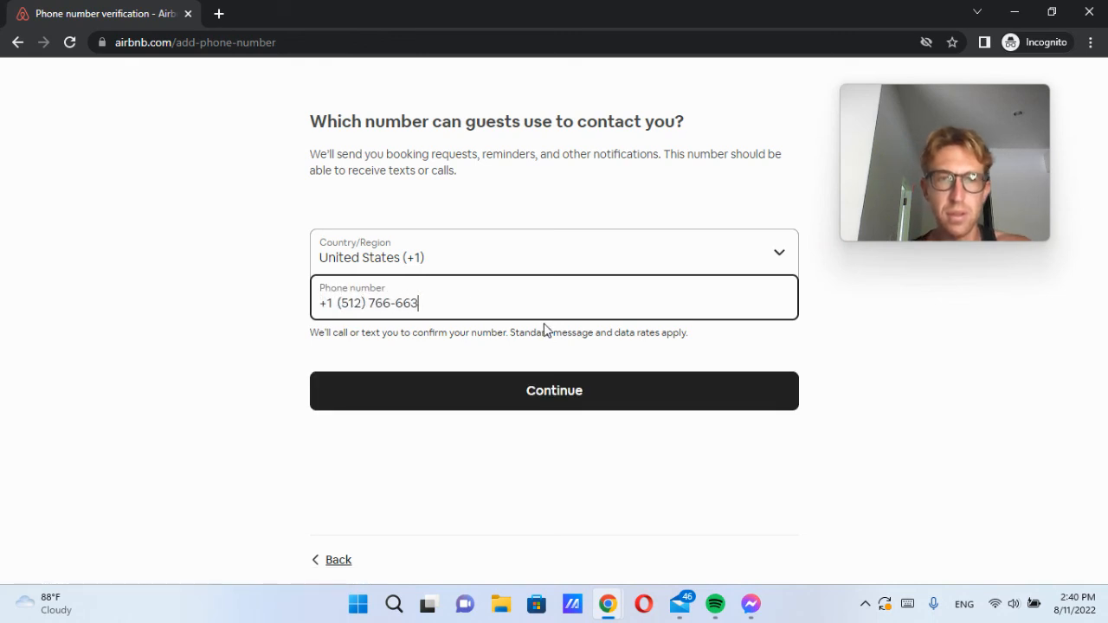
click(587, 405)
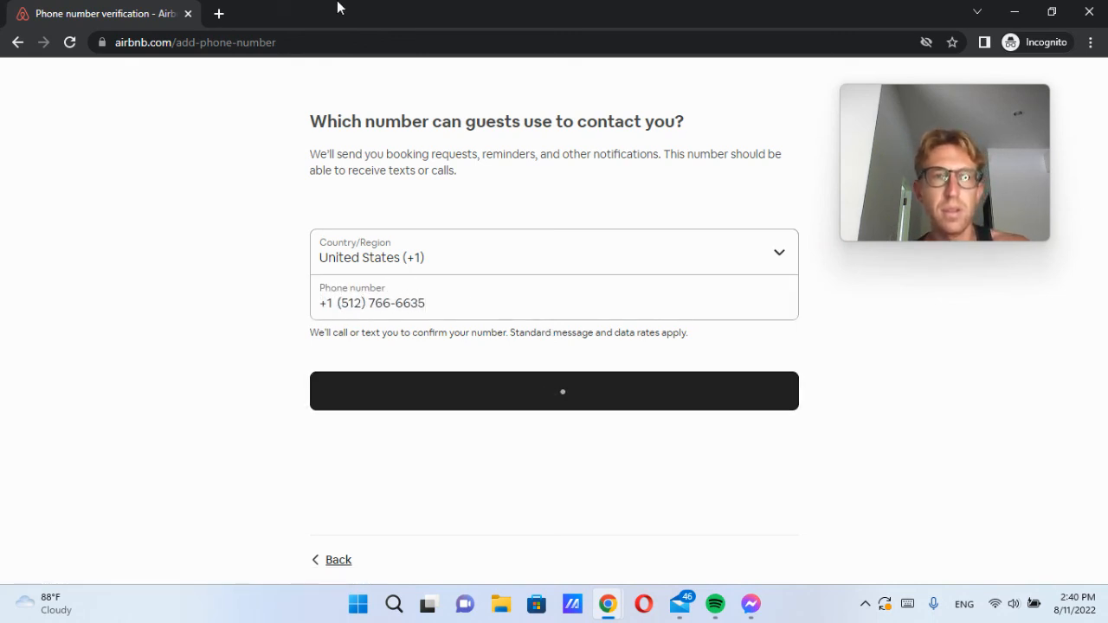
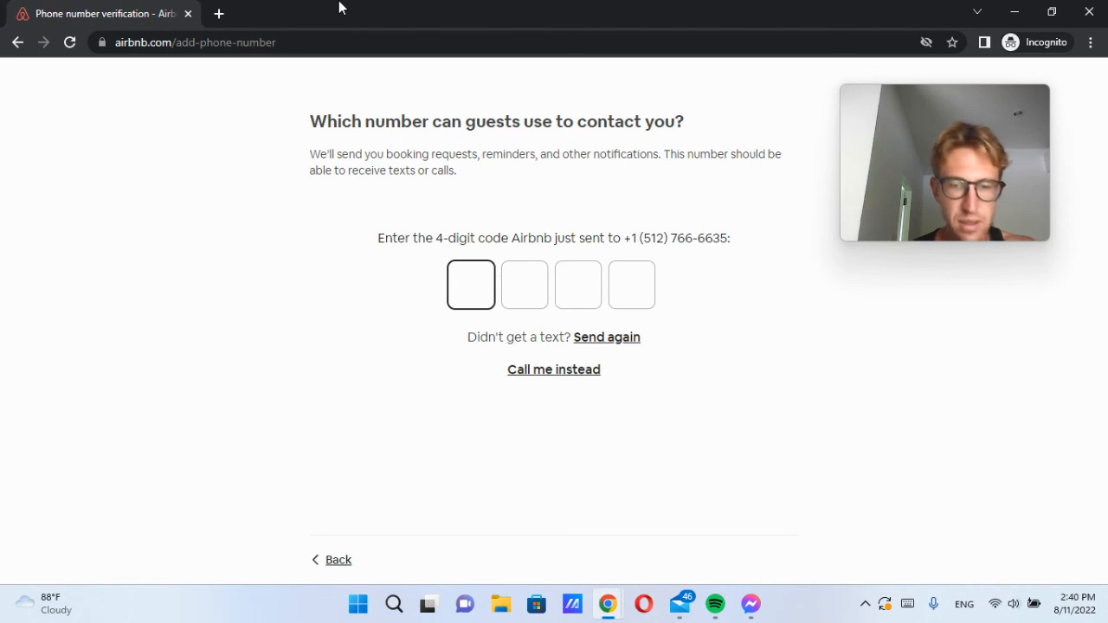
Step: Enter the 4-digit phone verification code and publish the listing
text(****)
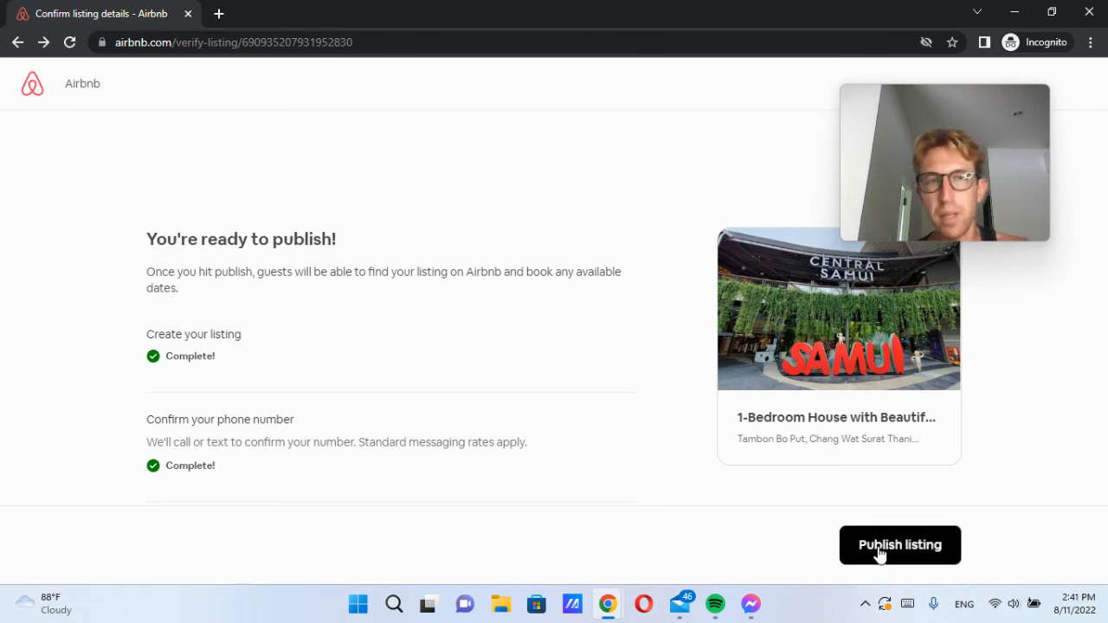
click(898, 567)
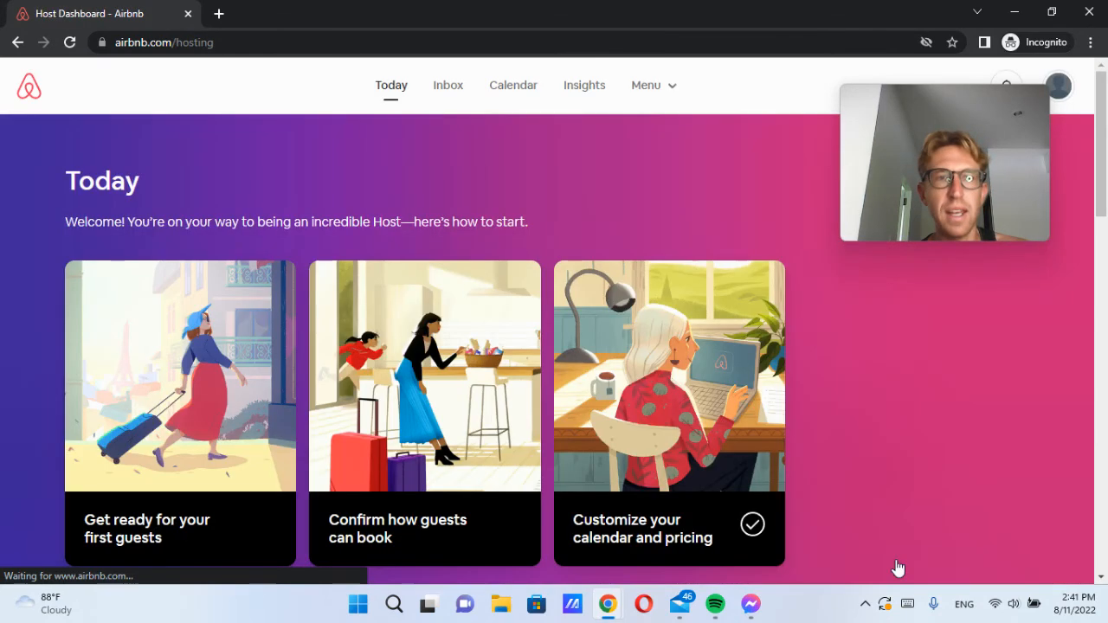
Step: Reload the Host Dashboard's Today page and bring up the hosting Menu
scroll(638, 437, down, 6)
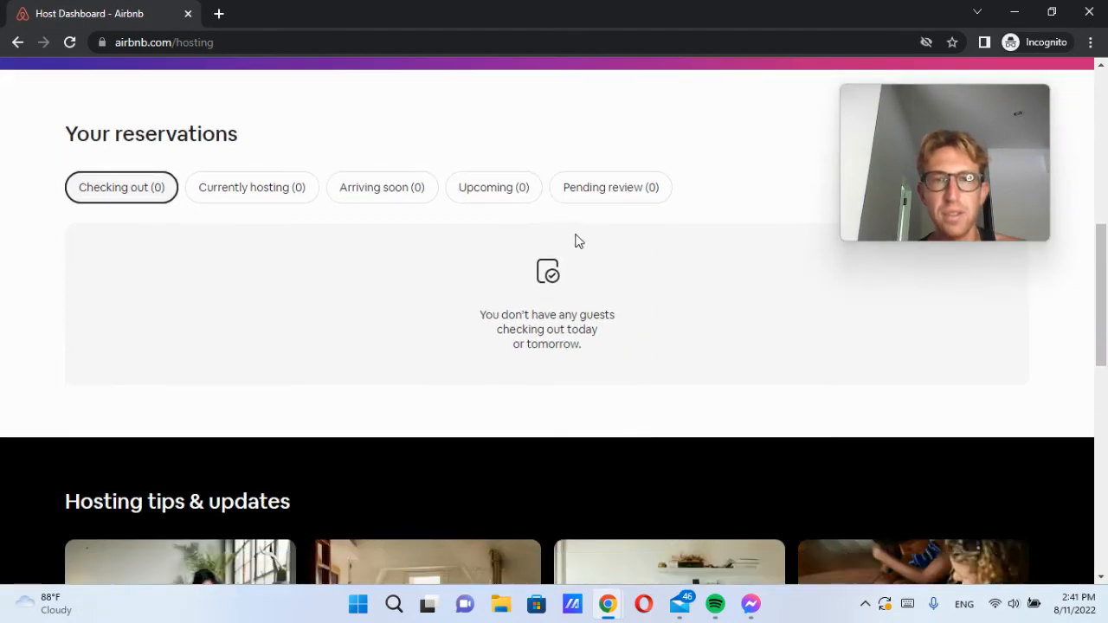
click(401, 39)
key(Return)
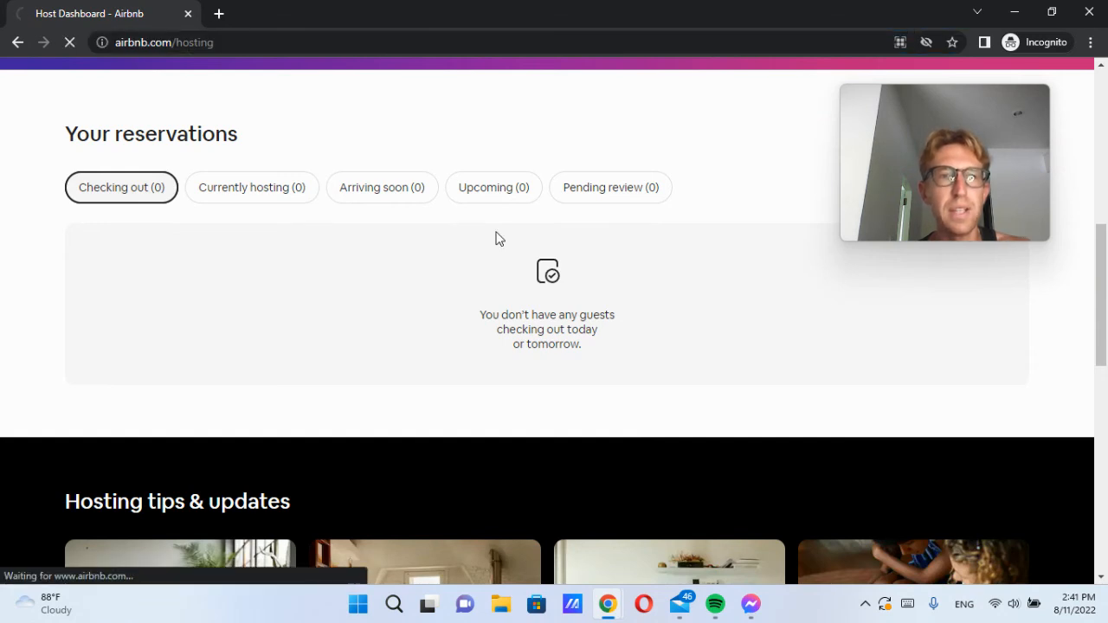
scroll(528, 433, up, 5)
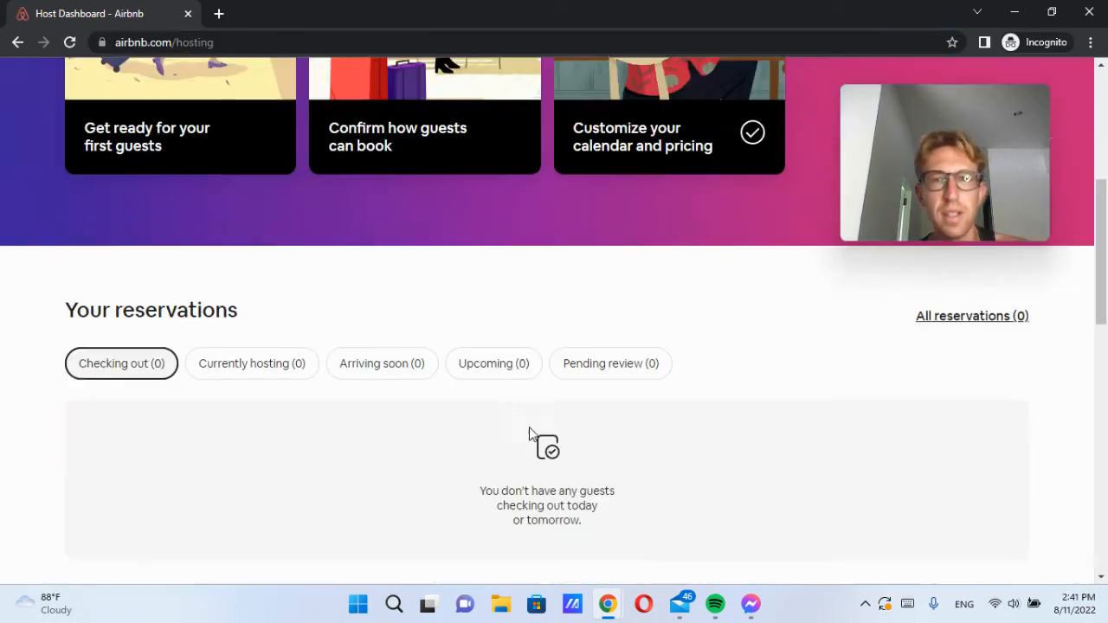
mouse_move(943, 137)
drag(942, 137, 886, 283)
scroll(524, 286, up, 3)
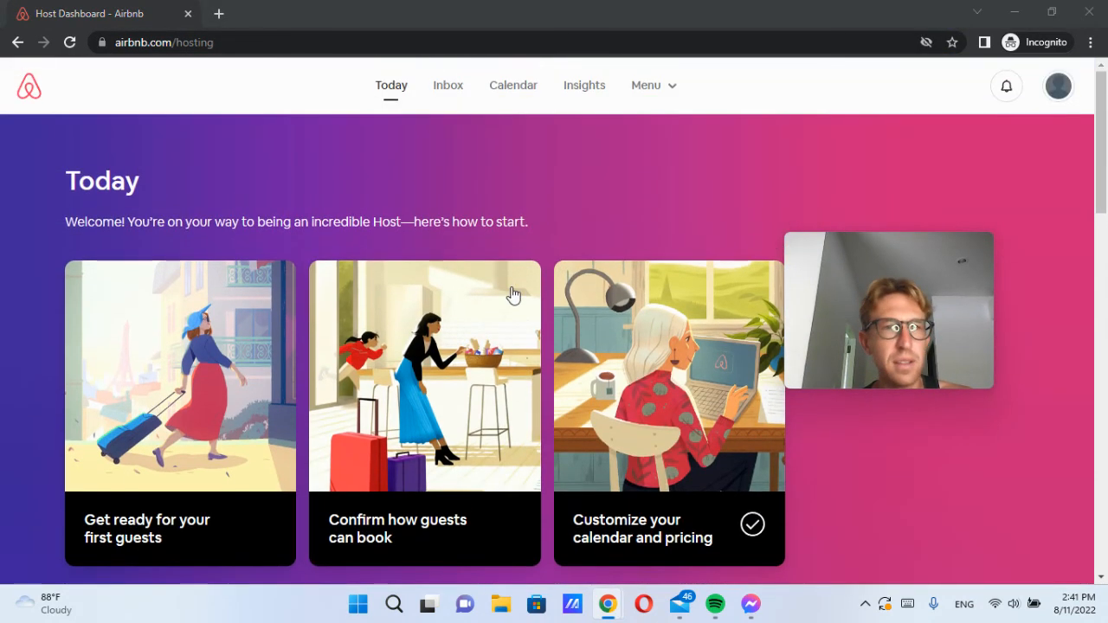
click(657, 90)
Step: Open the listing editor for the 1-Bedroom House with Beautiful Views in Koh Samui
click(660, 149)
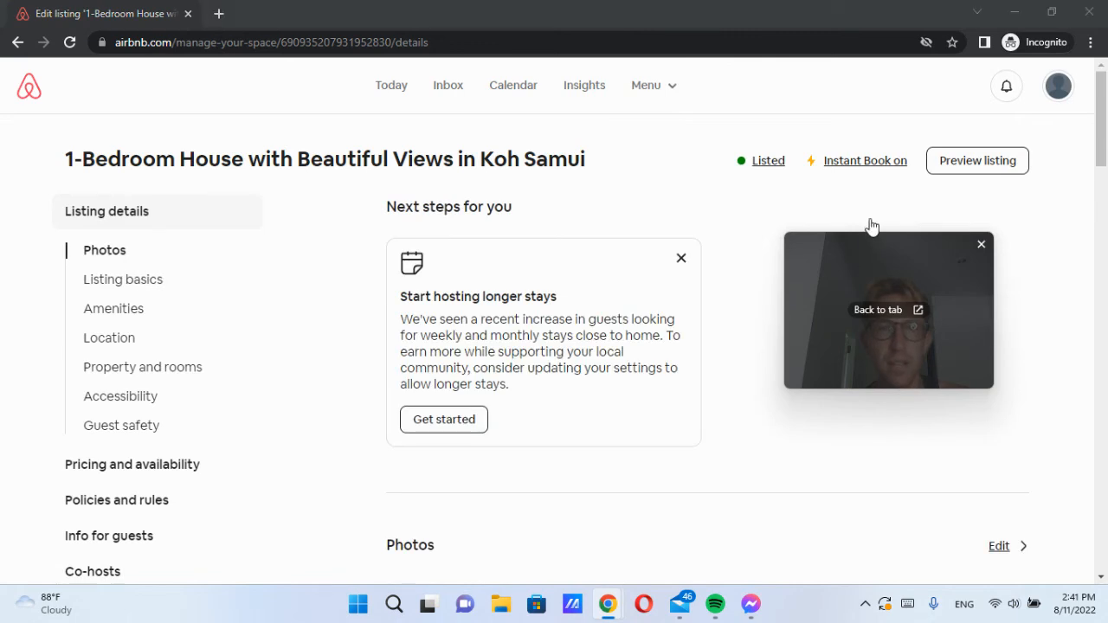
drag(832, 276, 872, 149)
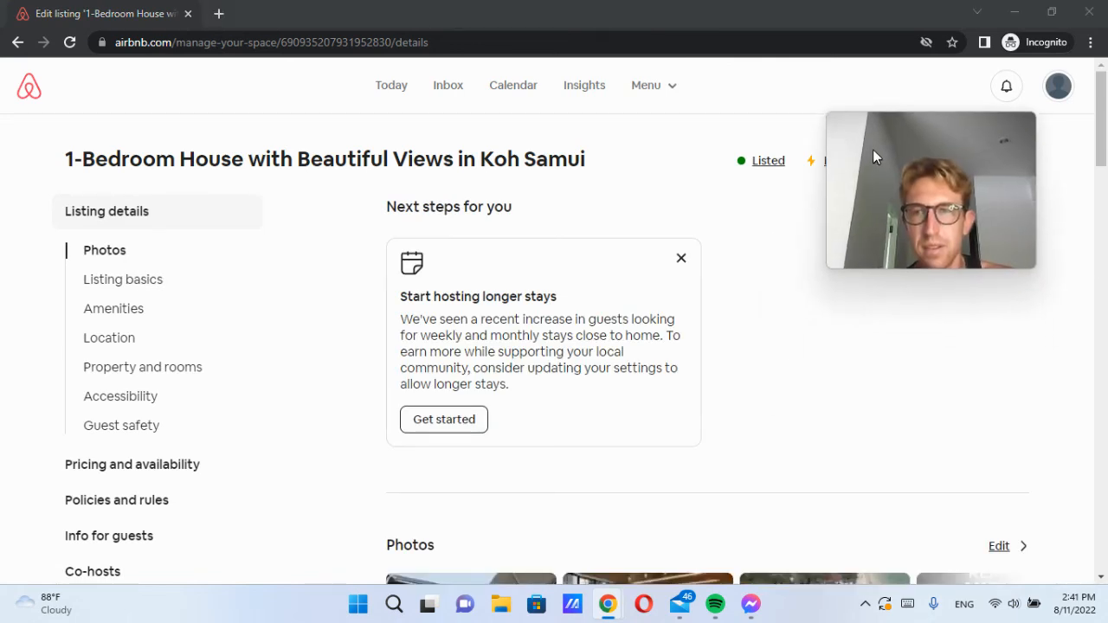
scroll(616, 398, down, 1)
scroll(616, 398, down, 6)
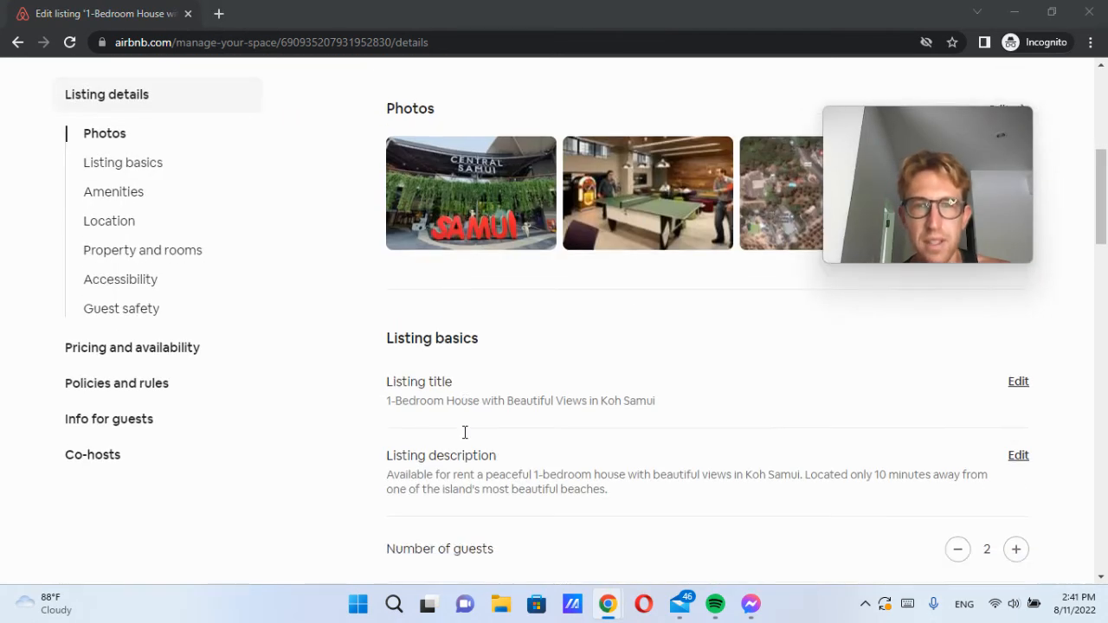
scroll(464, 430, down, 1)
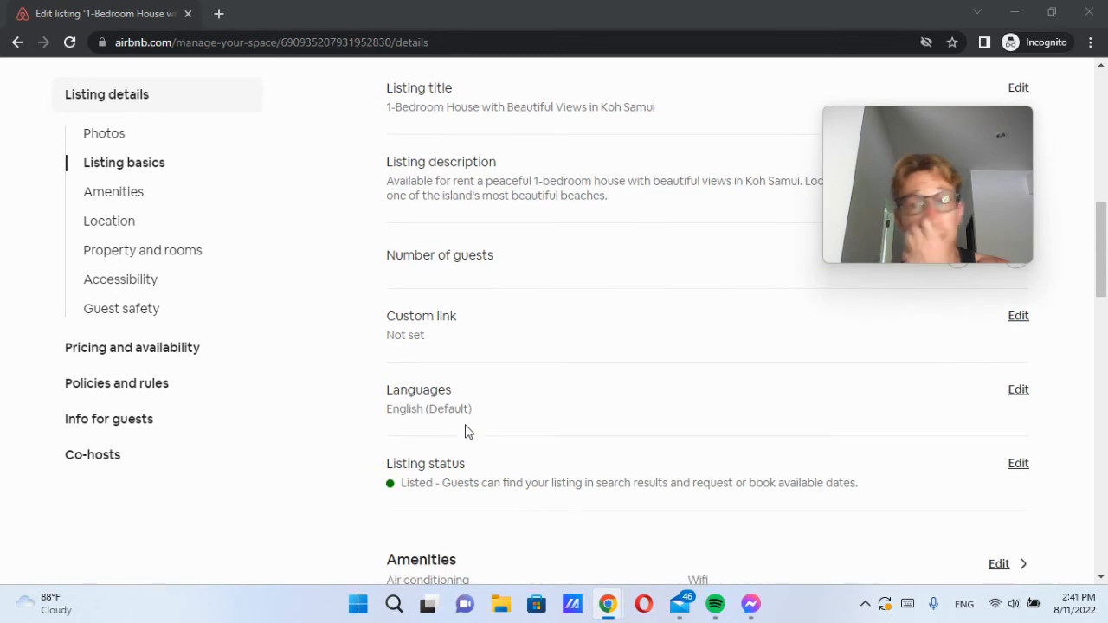
drag(902, 156, 265, 199)
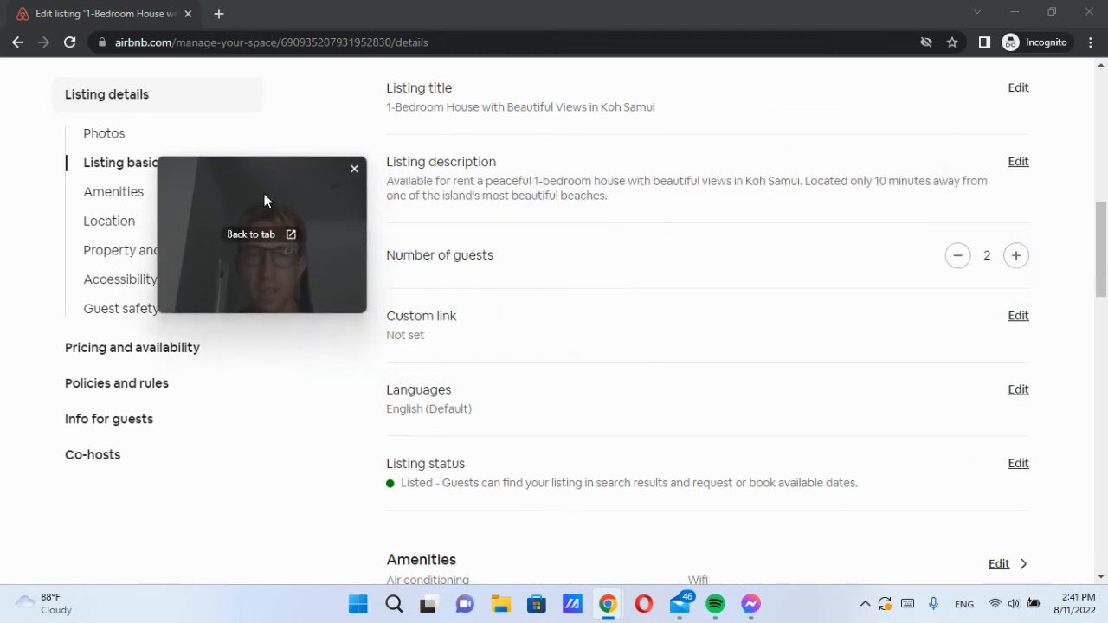
Step: Start a custom link edit, cancel it, and move down to Listing status
click(1014, 317)
click(675, 379)
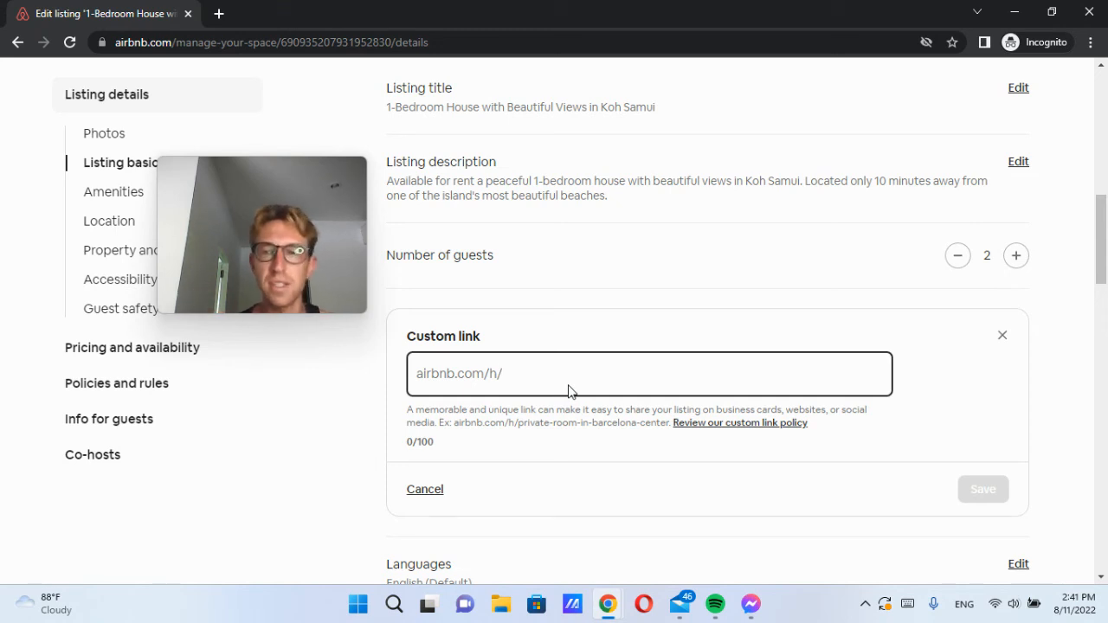
click(425, 489)
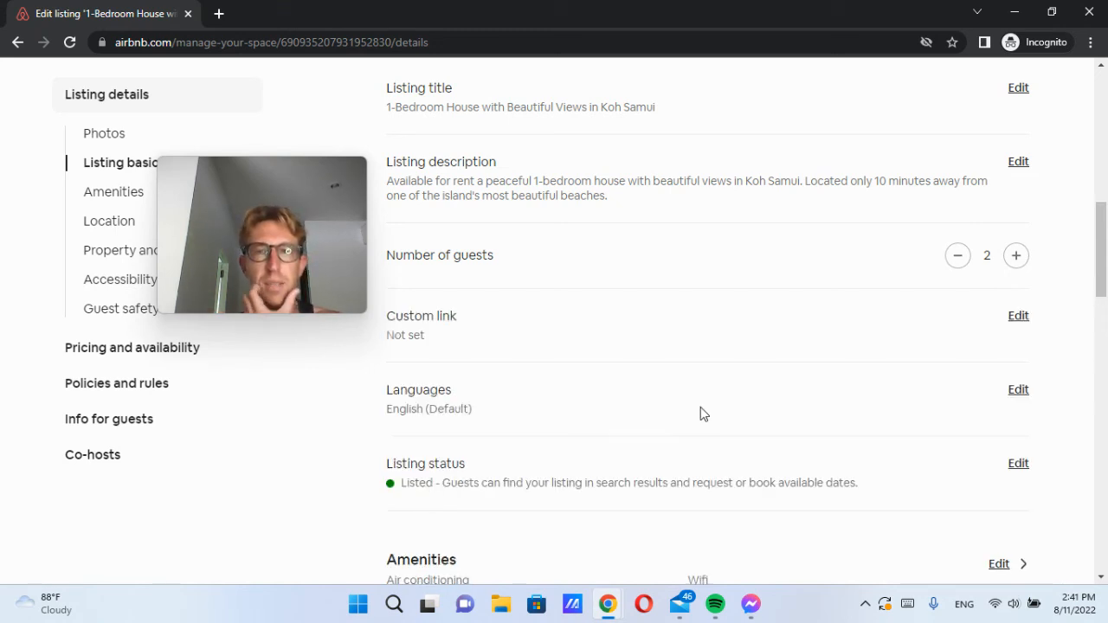
scroll(703, 413, down, 4)
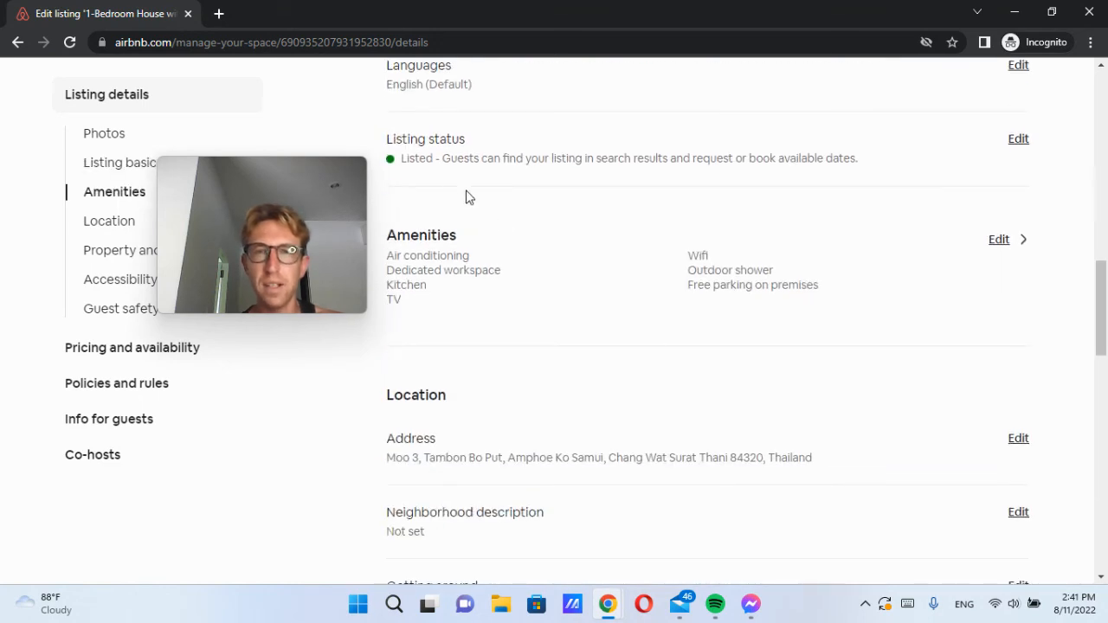
drag(431, 140, 540, 168)
click(548, 170)
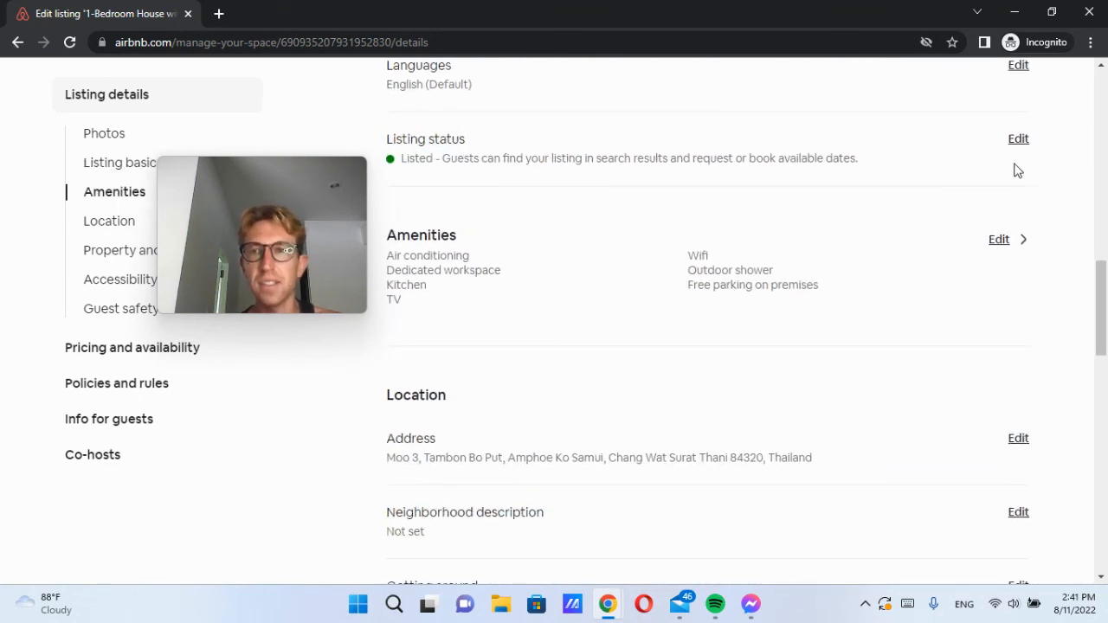
Step: Unlist the listing, giving 'too much time or money preparing for guests' as the reason
click(1018, 141)
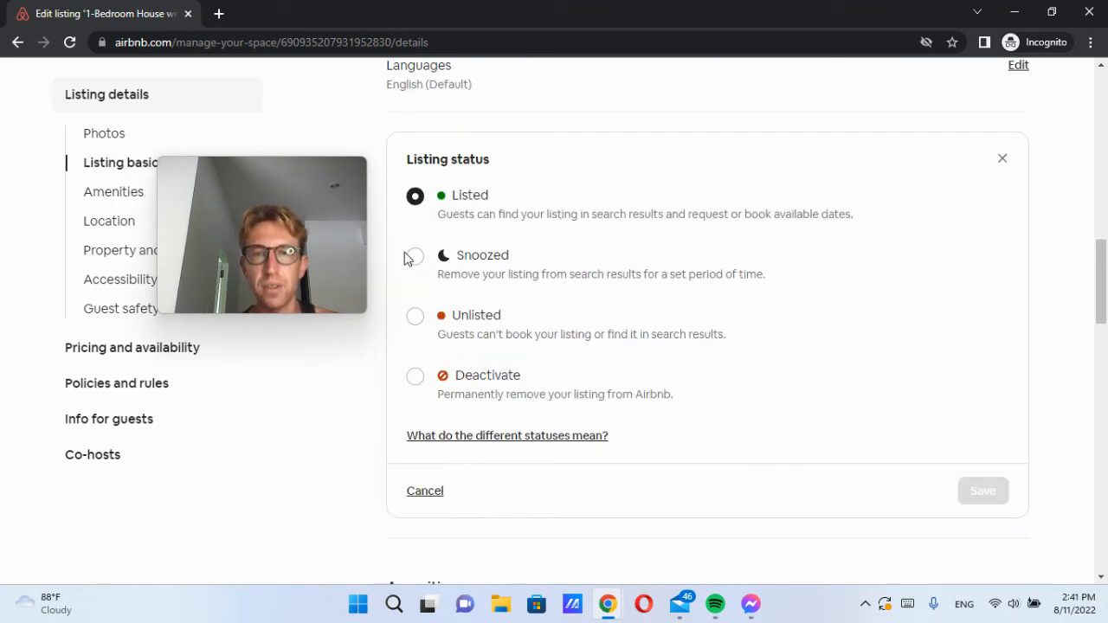
click(416, 317)
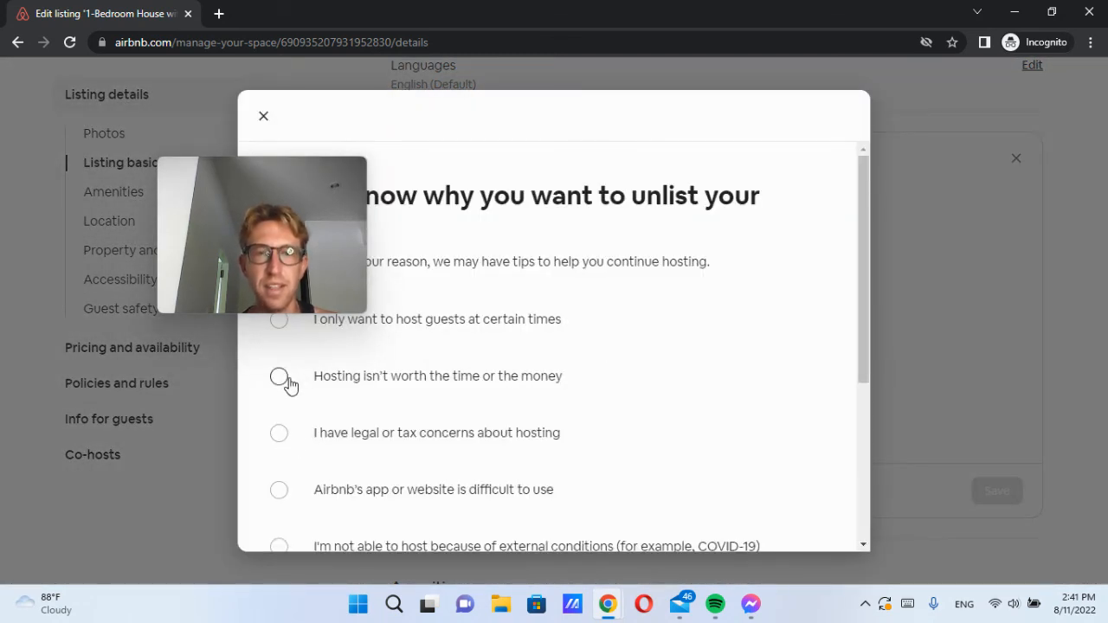
scroll(544, 398, down, 3)
click(794, 500)
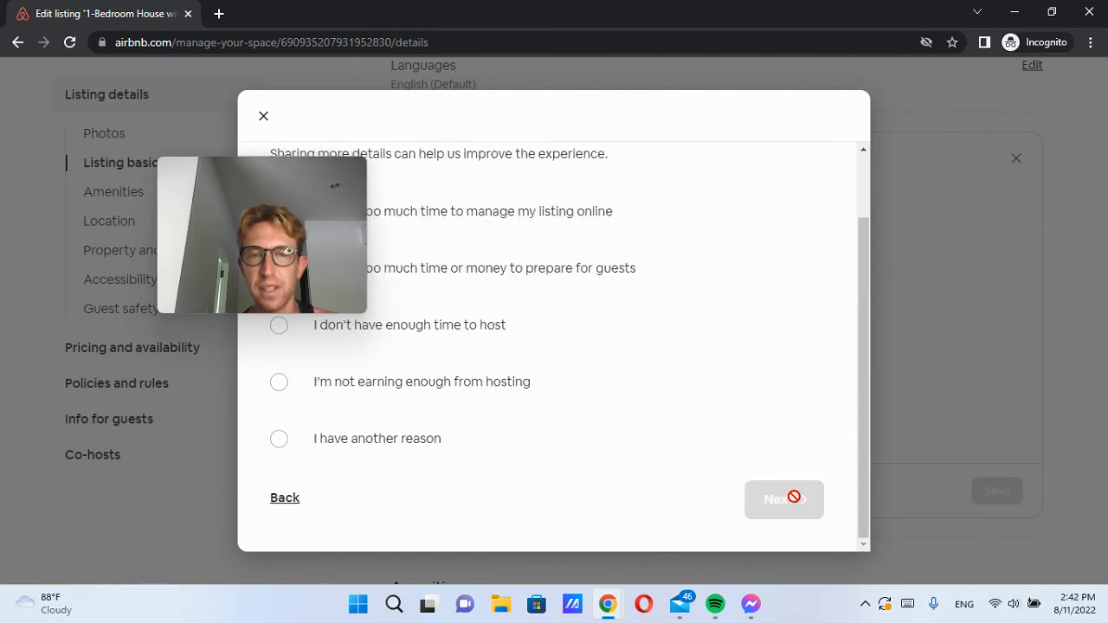
scroll(494, 364, up, 1)
drag(316, 186, 151, 147)
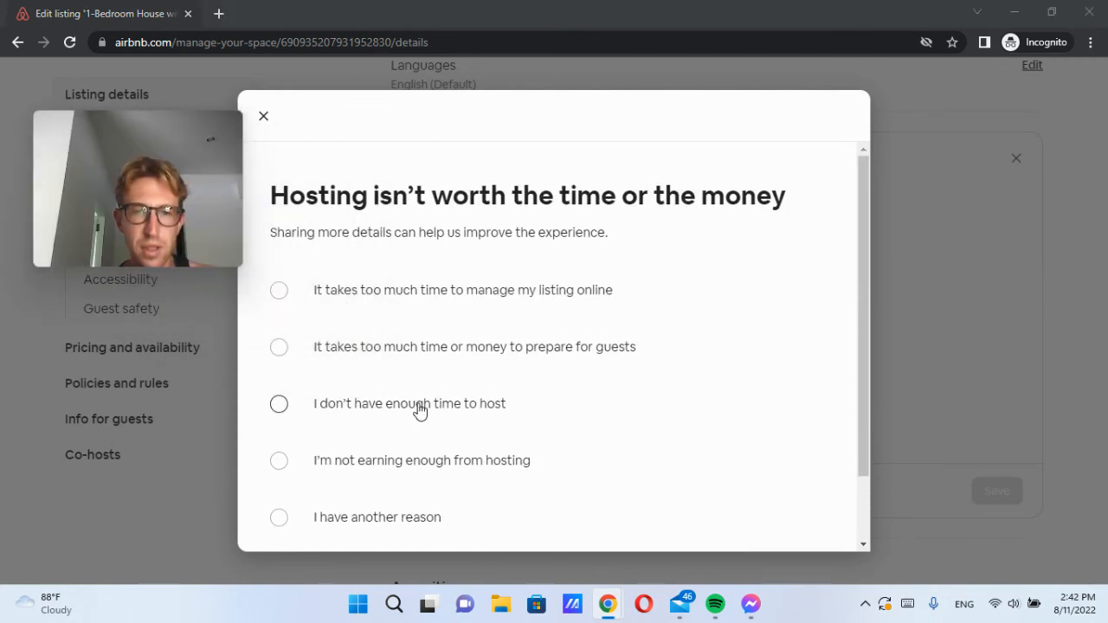
click(398, 350)
scroll(736, 403, down, 1)
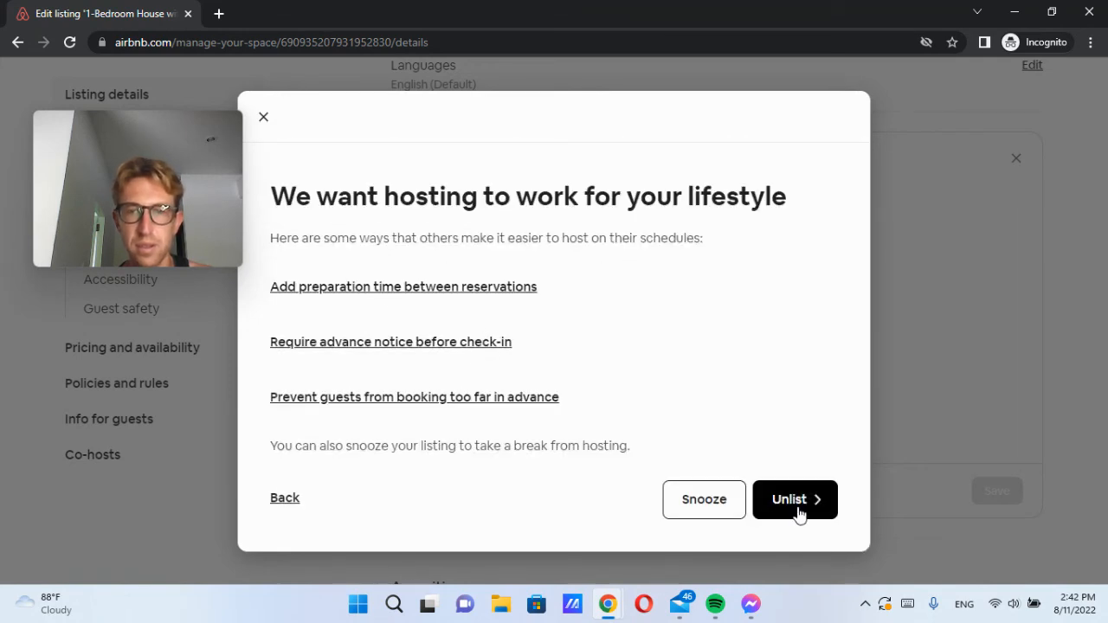
click(833, 499)
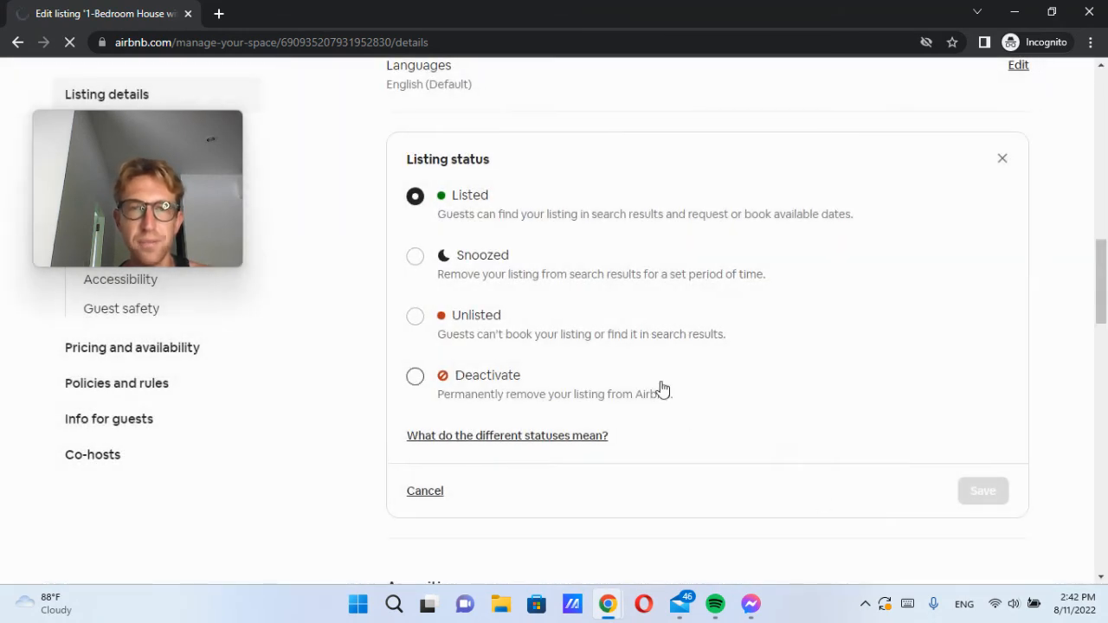
scroll(762, 421, down, 8)
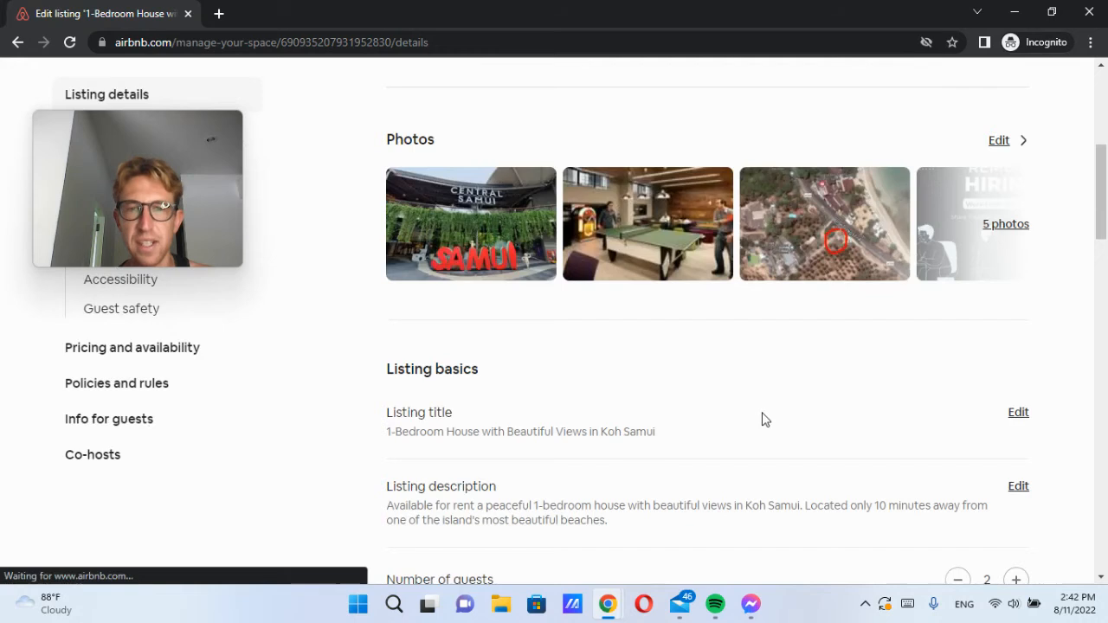
Step: Add Mountain view to the listing's scenic views and save
scroll(762, 419, down, 5)
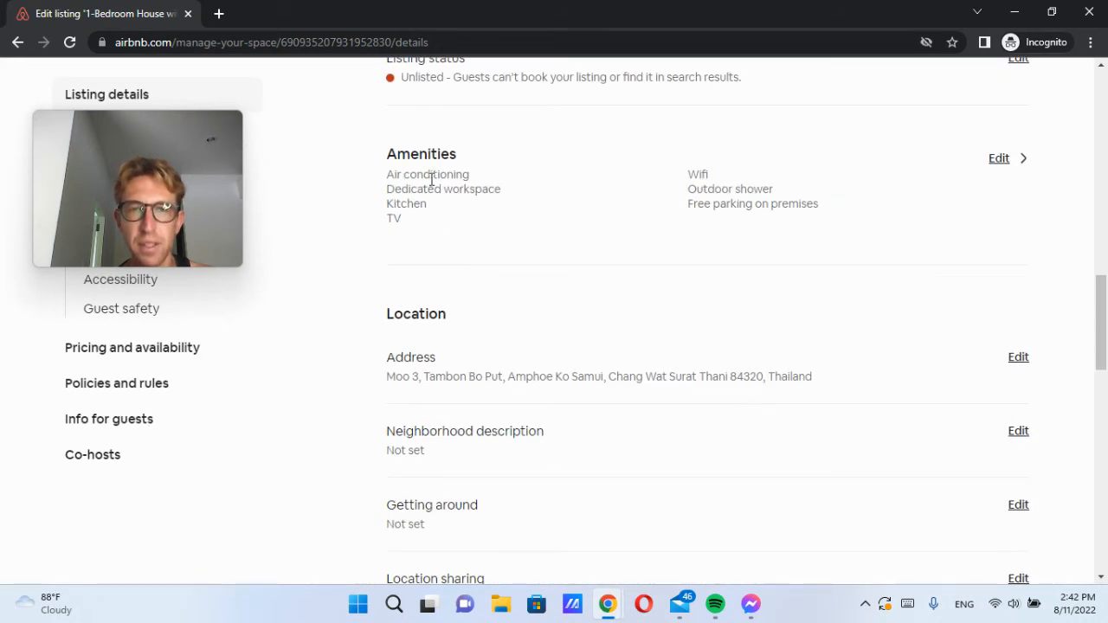
mouse_move(228, 227)
drag(164, 166, 304, 168)
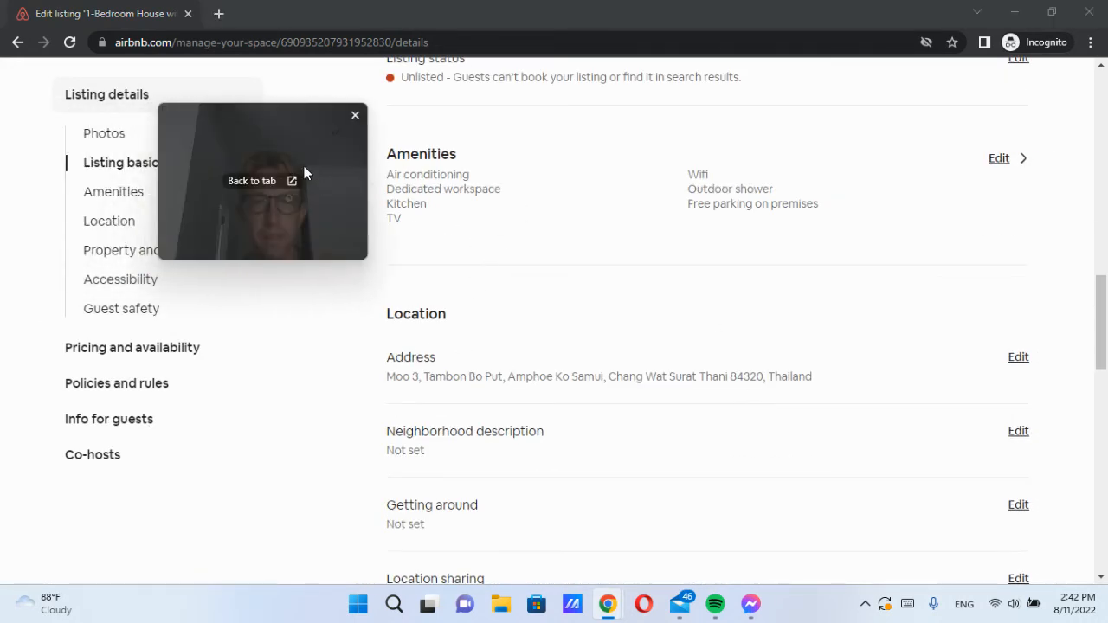
scroll(434, 353, down, 3)
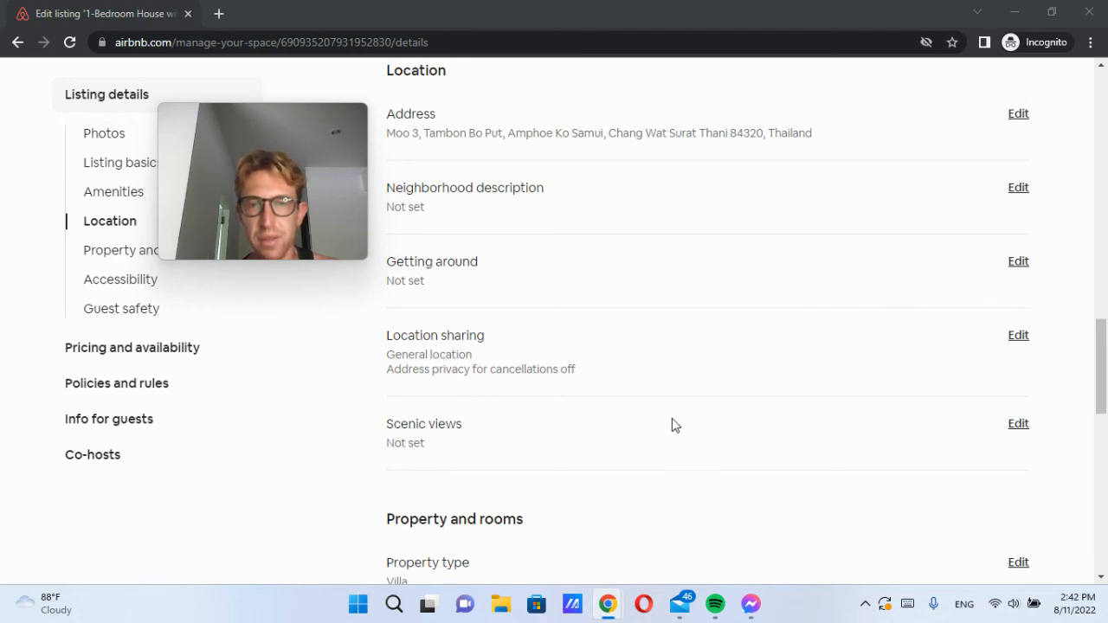
scroll(684, 433, down, 1)
click(1017, 342)
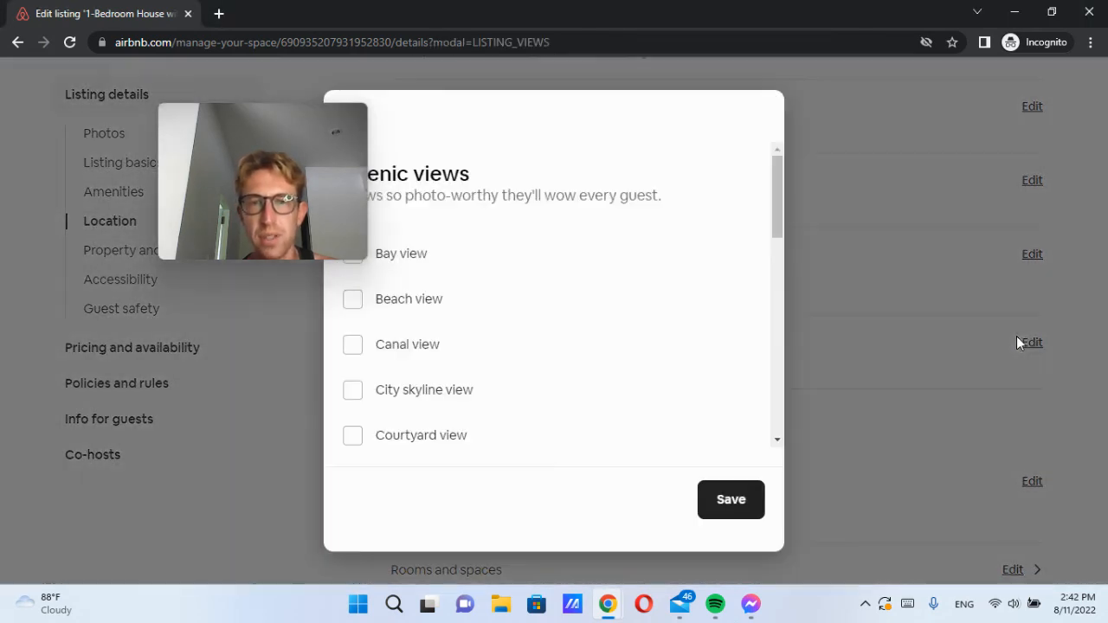
drag(293, 145, 219, 137)
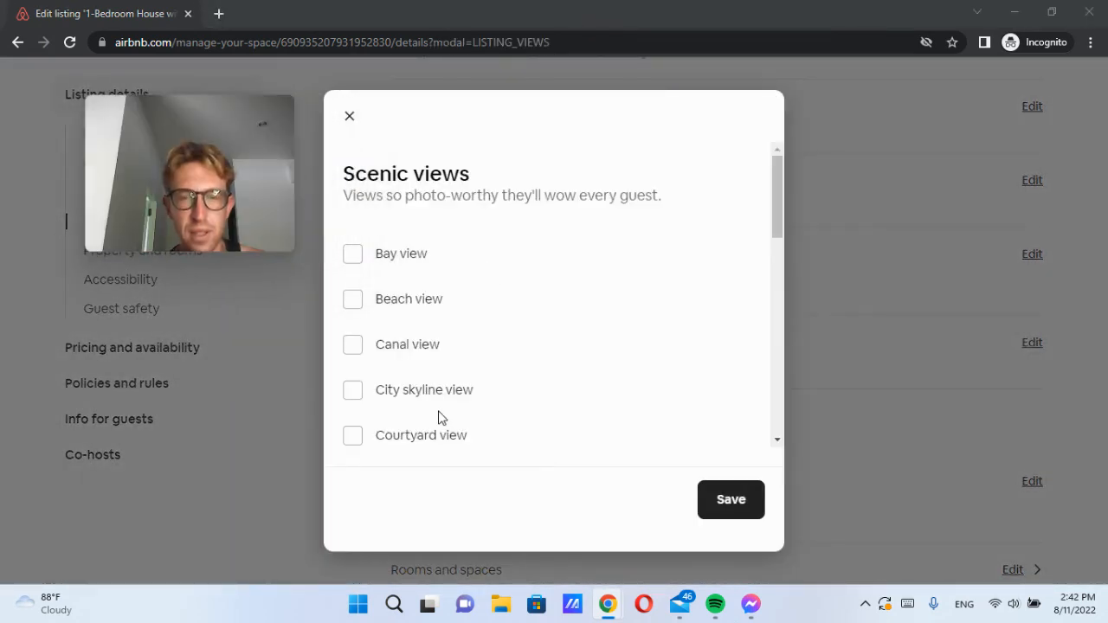
scroll(440, 416, down, 5)
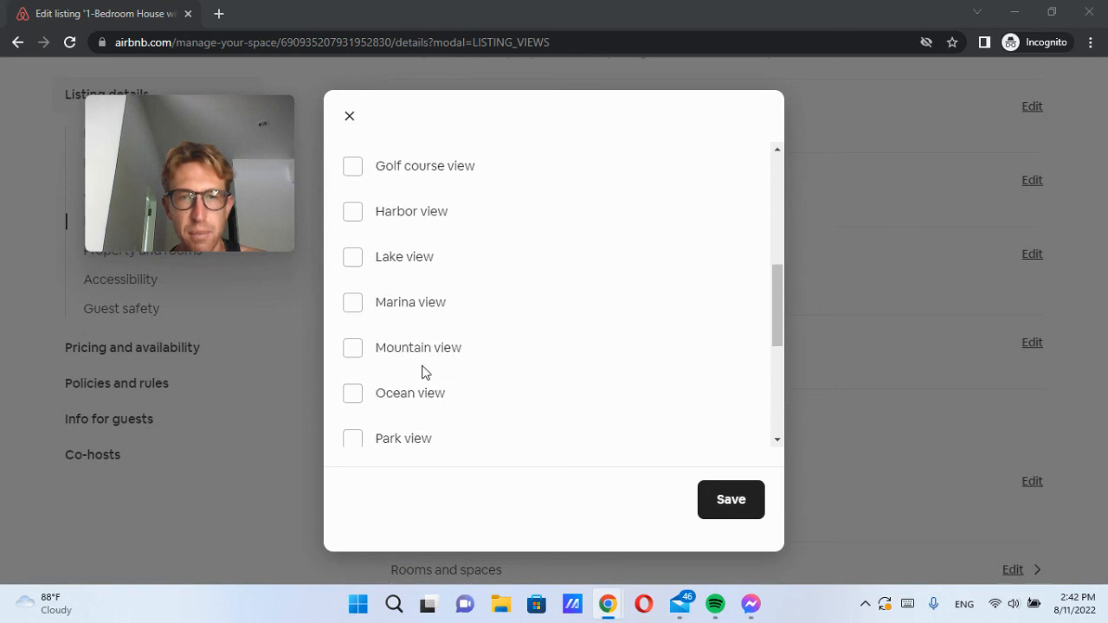
click(421, 350)
click(715, 511)
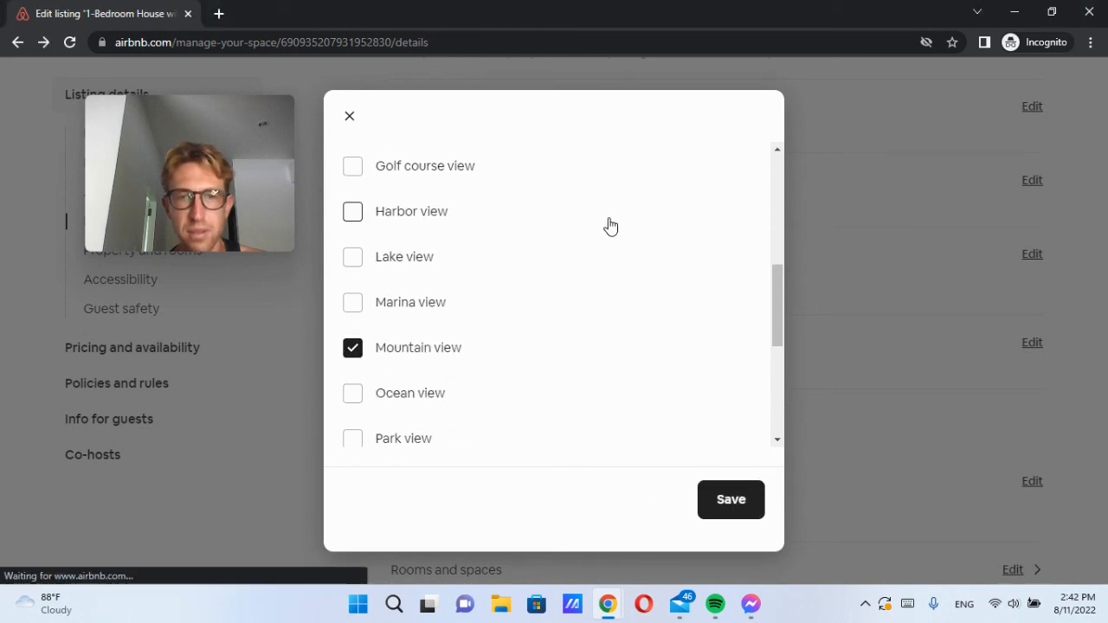
scroll(561, 290, down, 2)
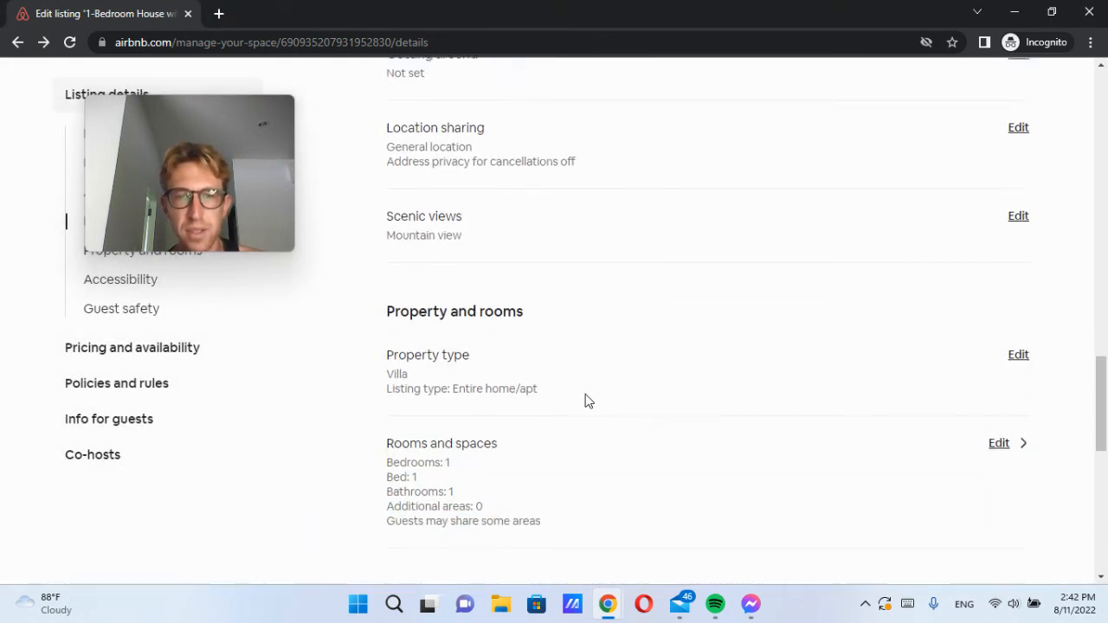
Step: Change the property type from Villa to Home, listed as an Entire place
click(1017, 327)
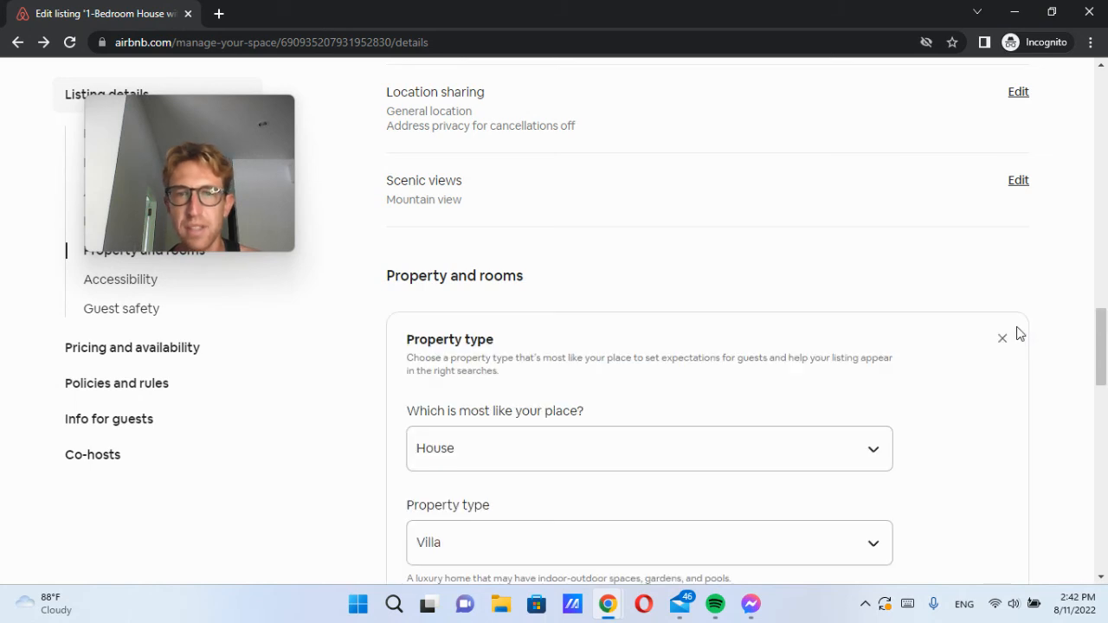
scroll(497, 441, down, 2)
click(484, 395)
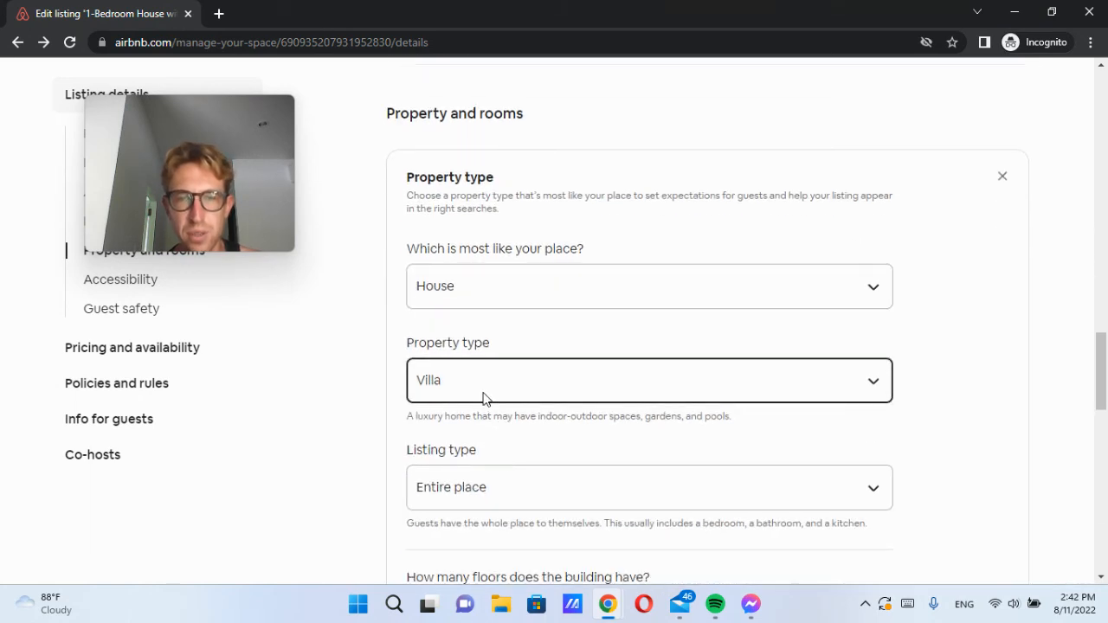
click(444, 123)
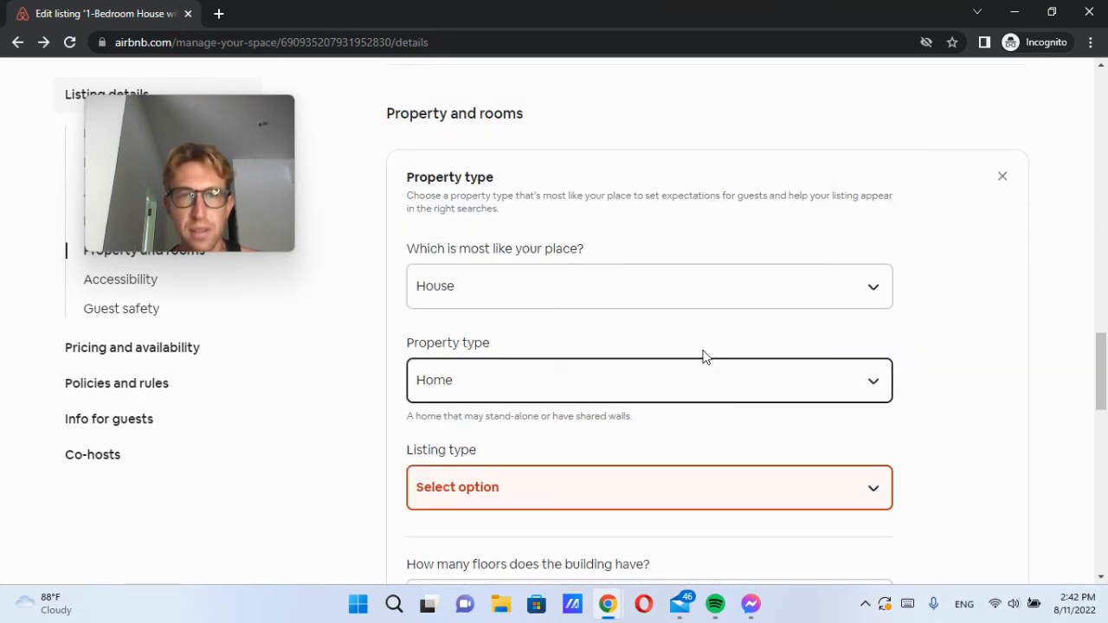
scroll(519, 396, down, 2)
click(505, 329)
click(483, 378)
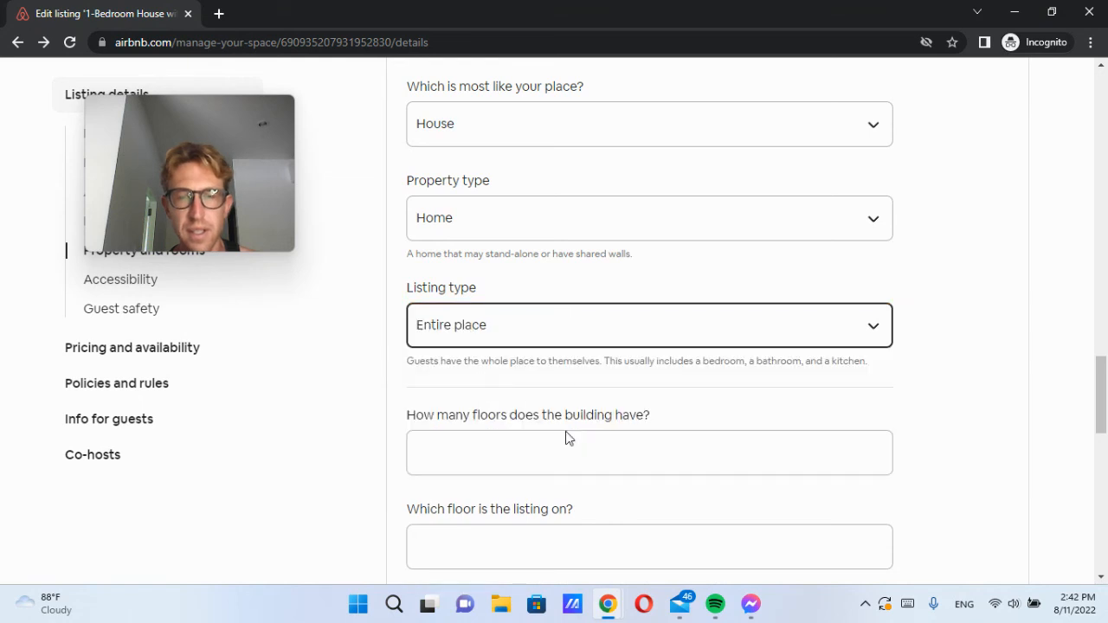
Step: Enter 1 for building floors and listing floor, and save the property type
scroll(569, 444, down, 1)
click(559, 367)
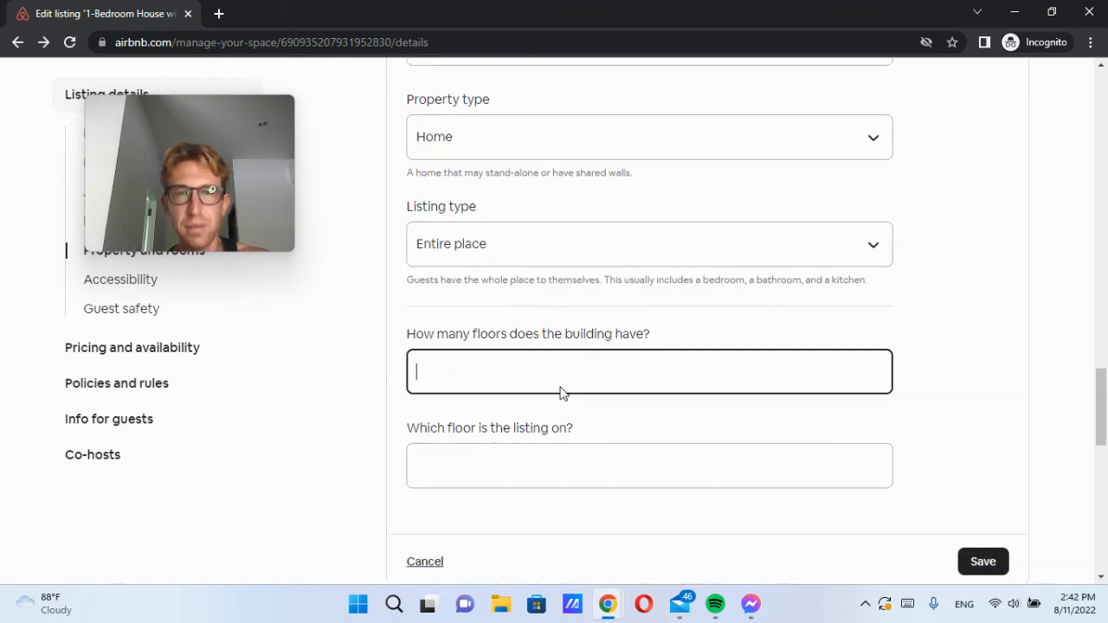
click(533, 469)
text(1)
scroll(863, 444, down, 2)
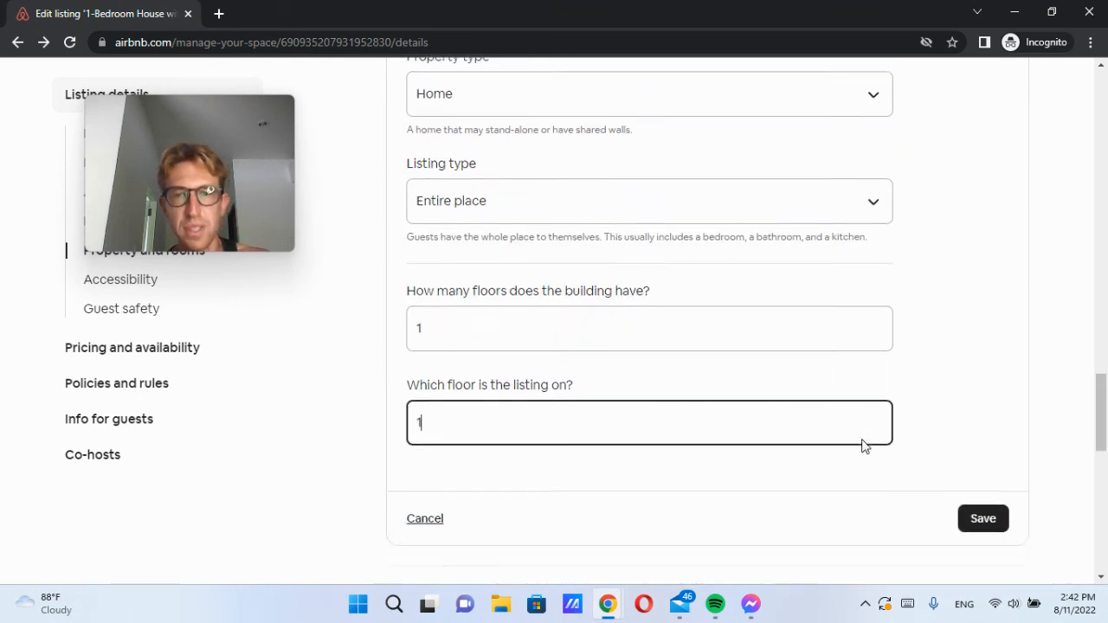
click(980, 399)
scroll(918, 455, up, 4)
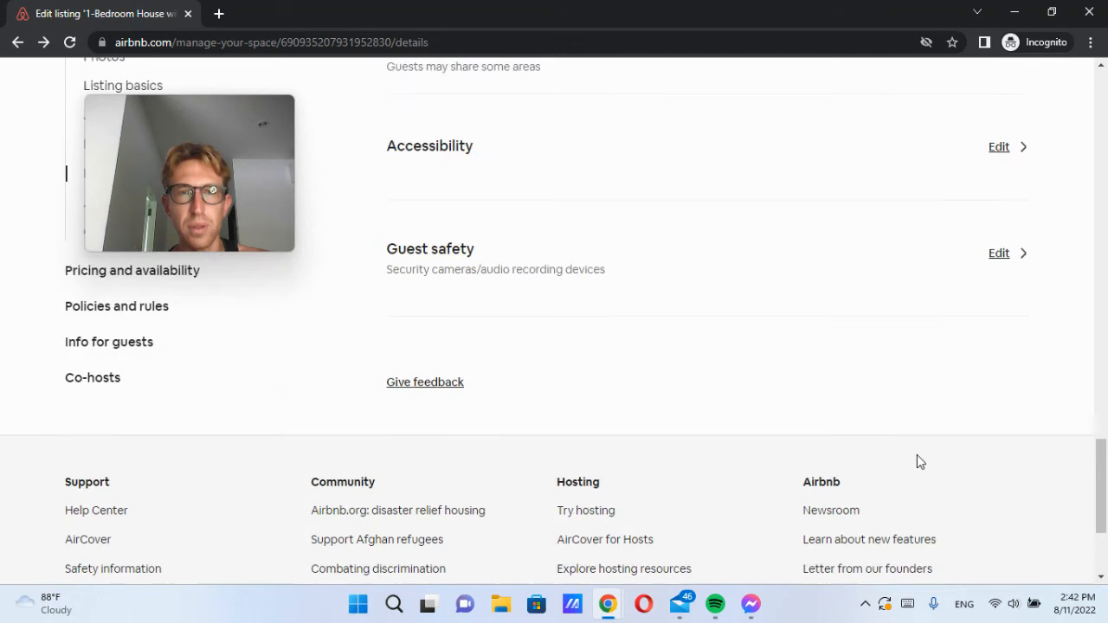
scroll(703, 422, up, 5)
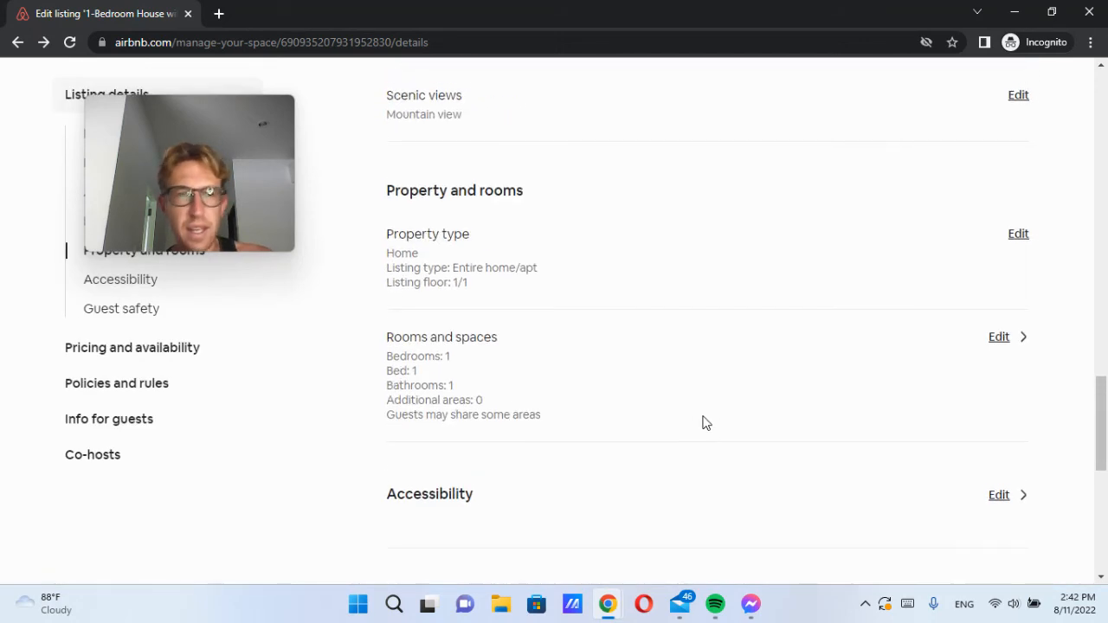
scroll(703, 422, up, 2)
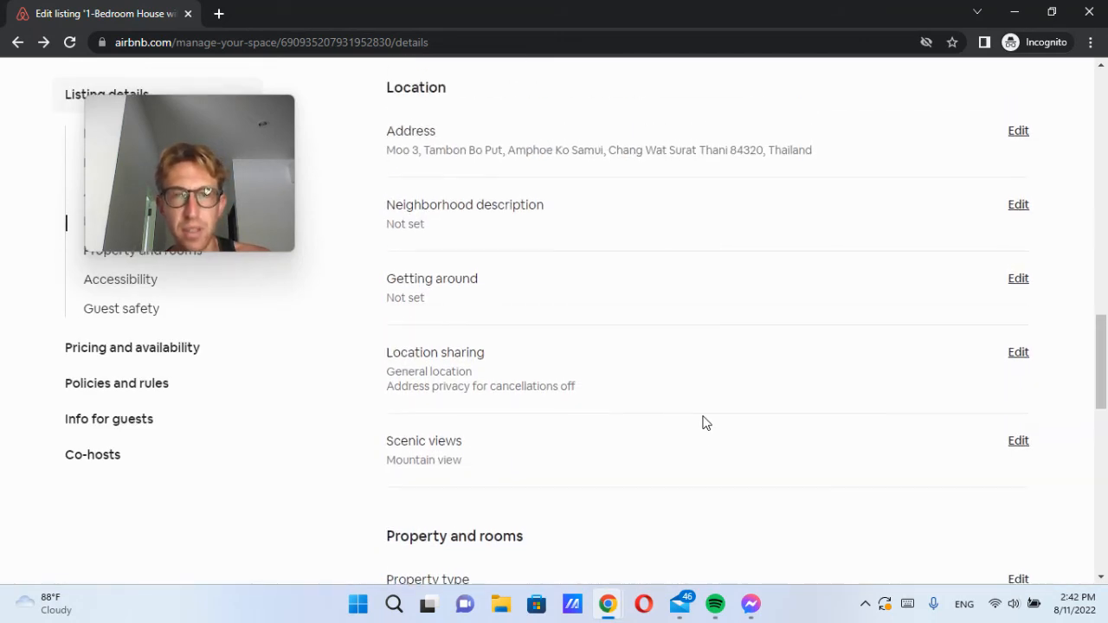
click(1018, 412)
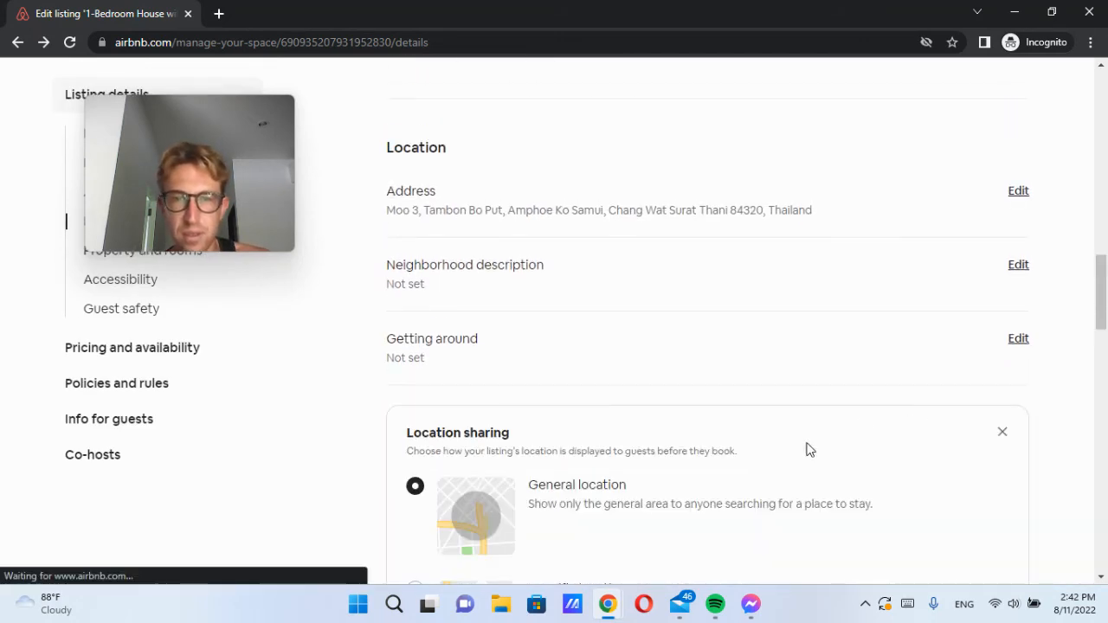
scroll(663, 492, down, 3)
scroll(694, 487, down, 3)
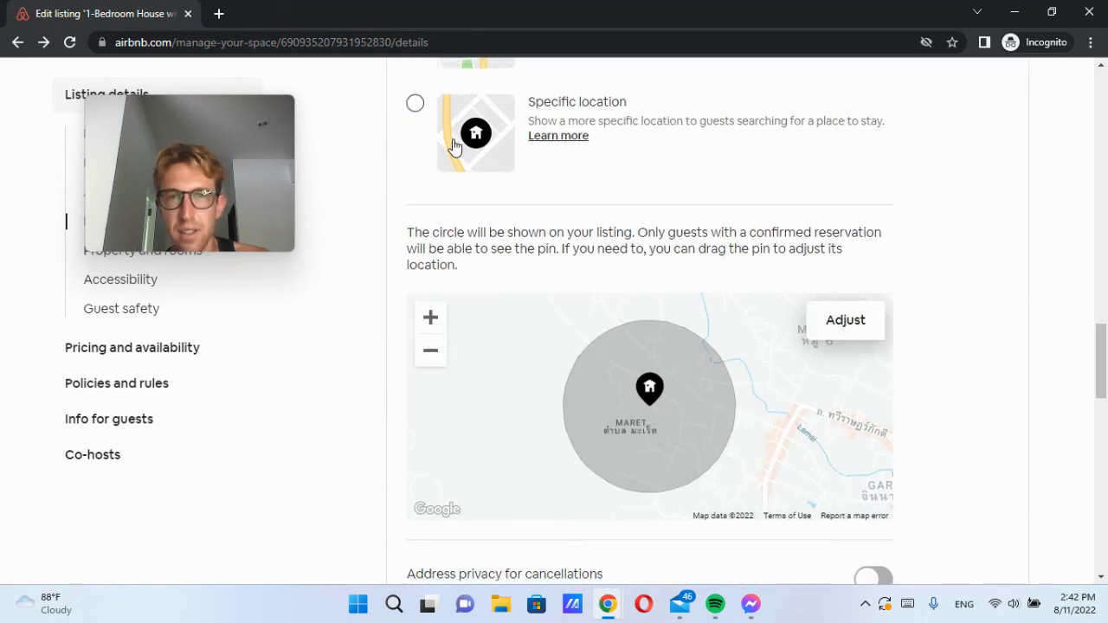
scroll(489, 232, up, 2)
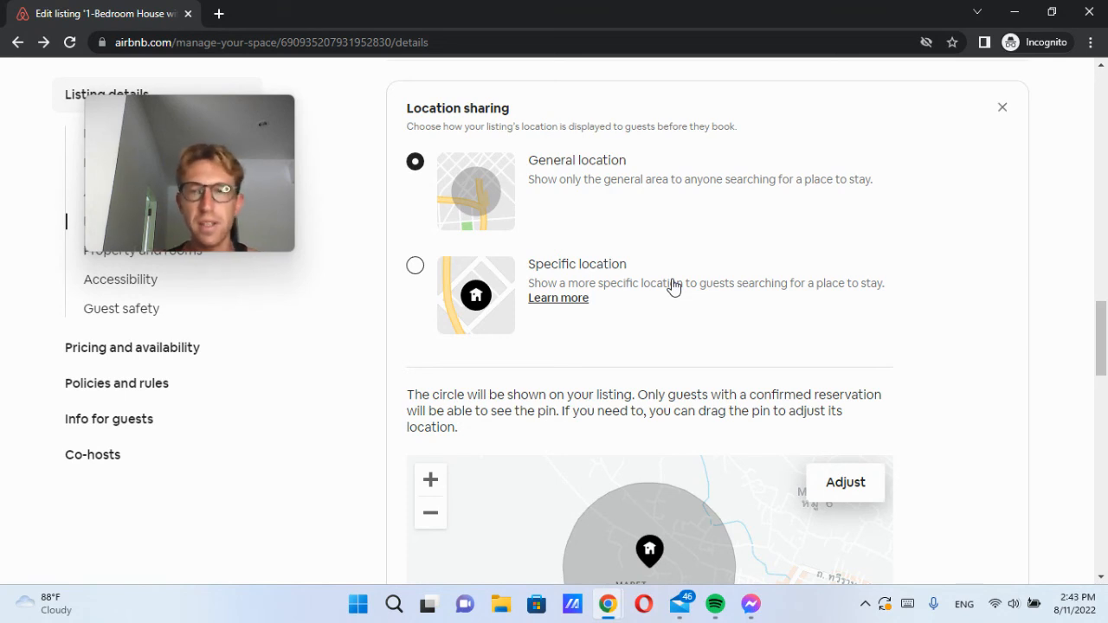
scroll(715, 271, down, 5)
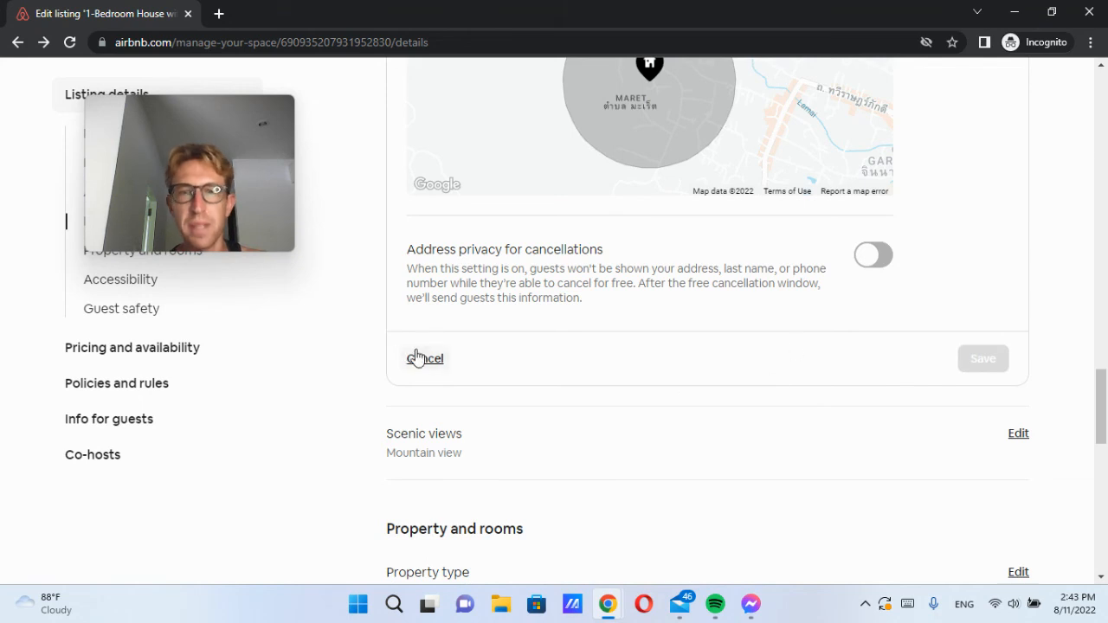
click(415, 358)
scroll(737, 381, up, 10)
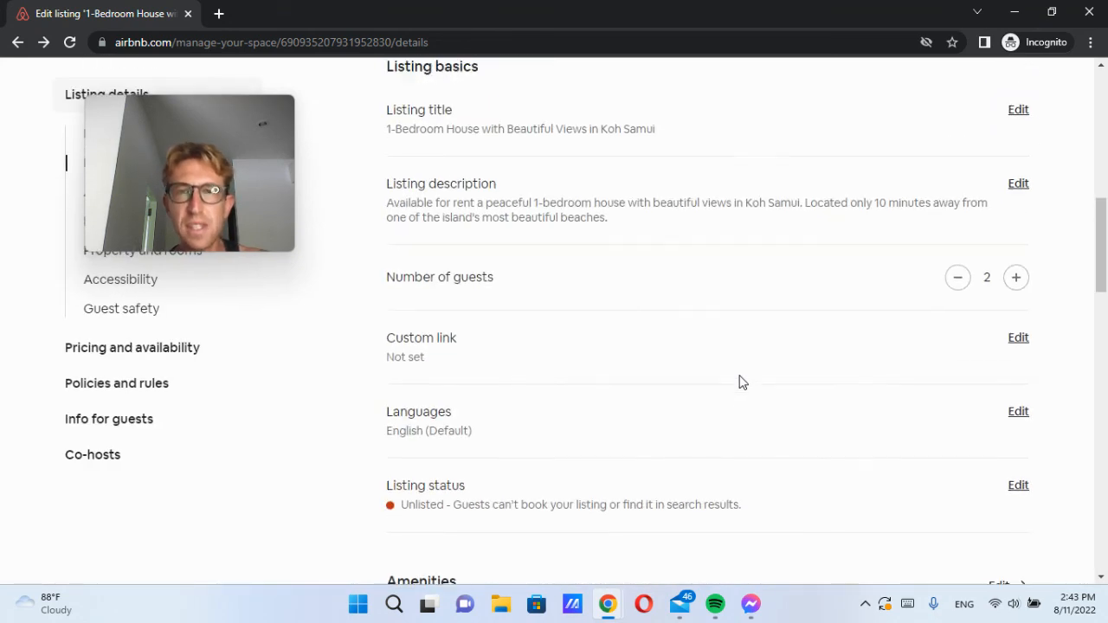
Step: Review the Instant Book guest requirement settings and close them without changes
scroll(739, 381, up, 5)
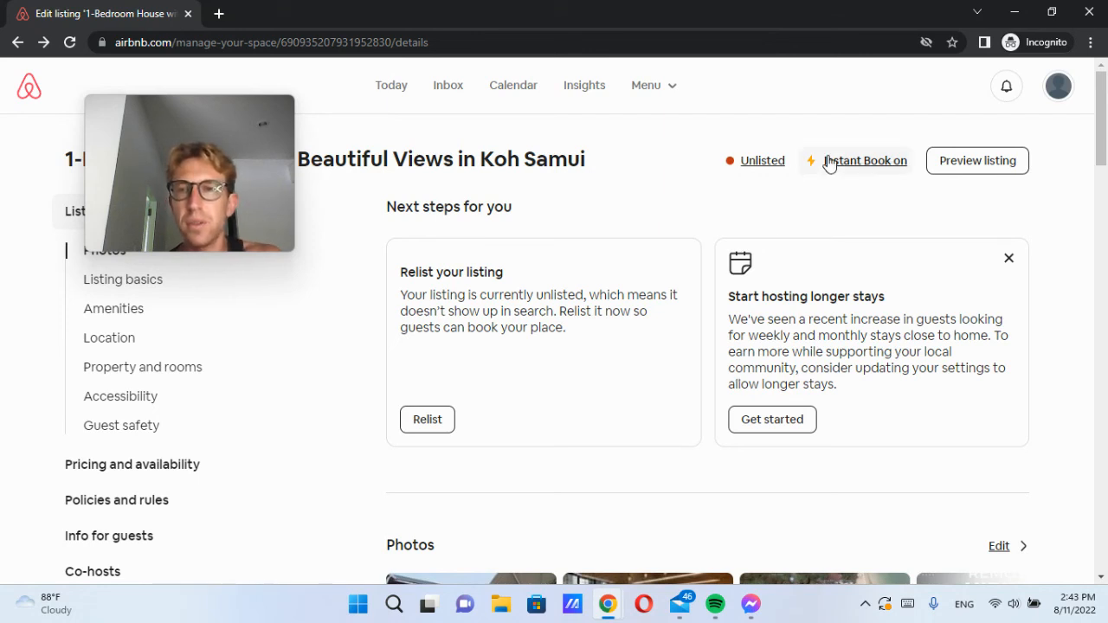
click(865, 163)
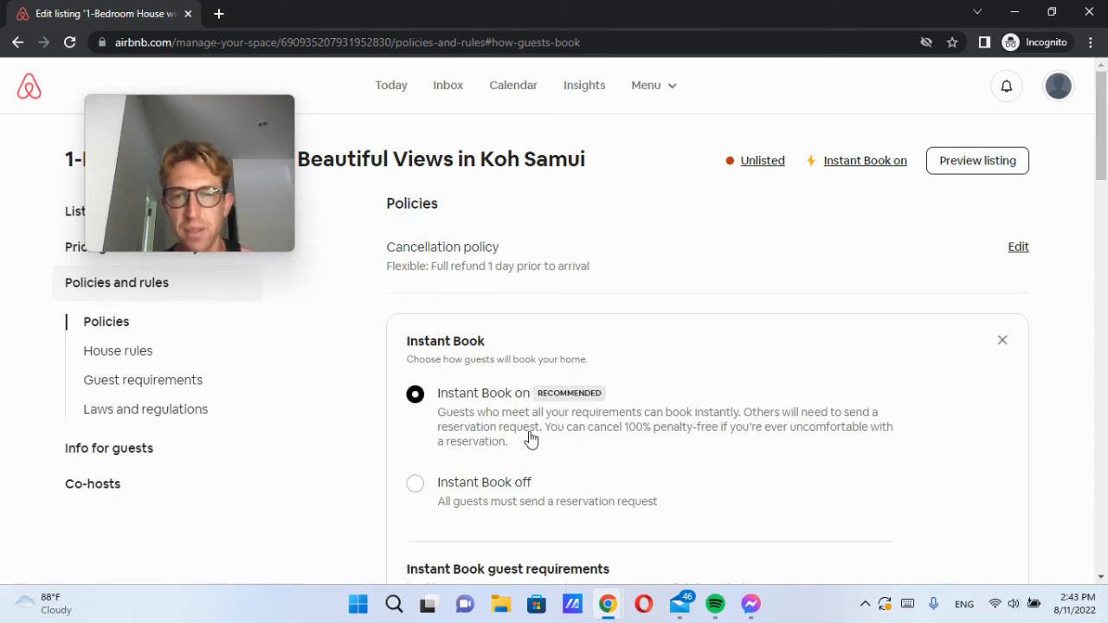
scroll(530, 440, down, 2)
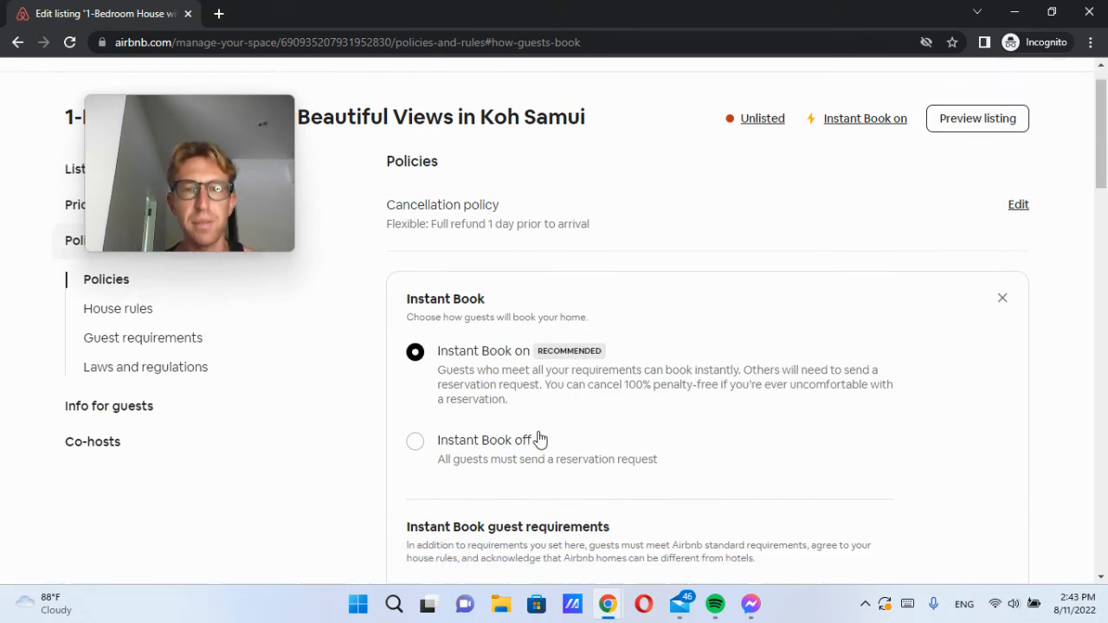
scroll(546, 437, down, 2)
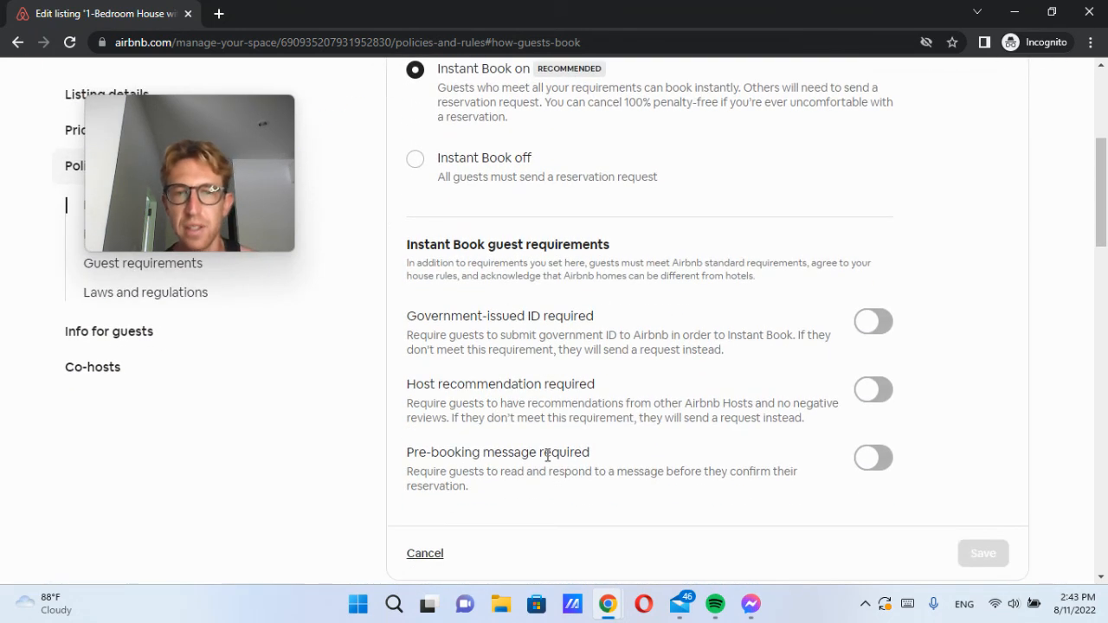
drag(525, 245, 643, 240)
click(643, 241)
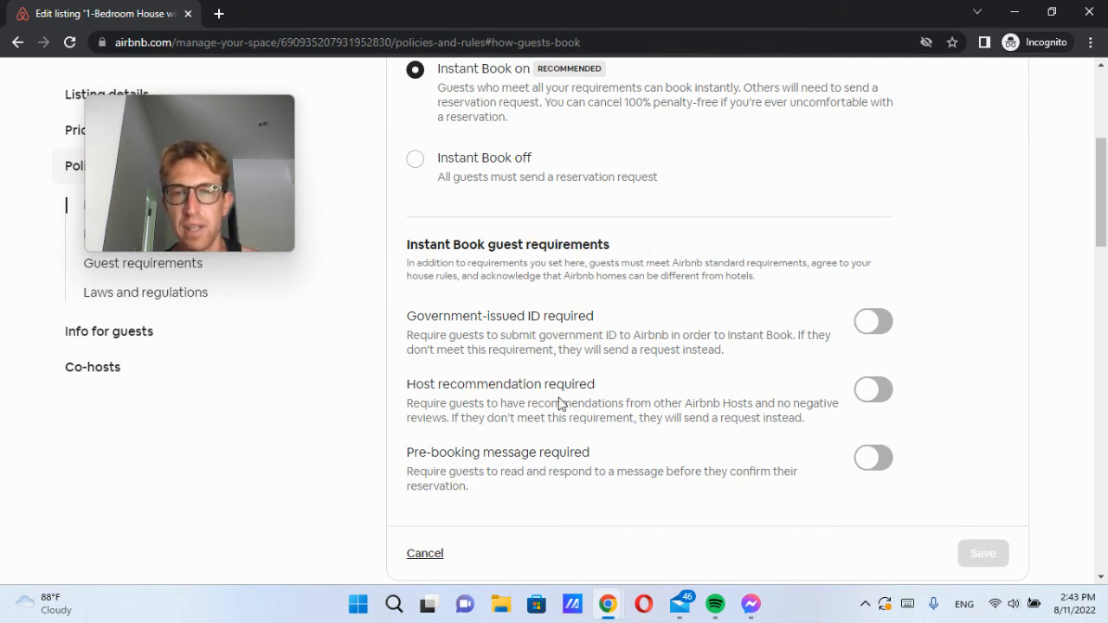
scroll(616, 396, down, 3)
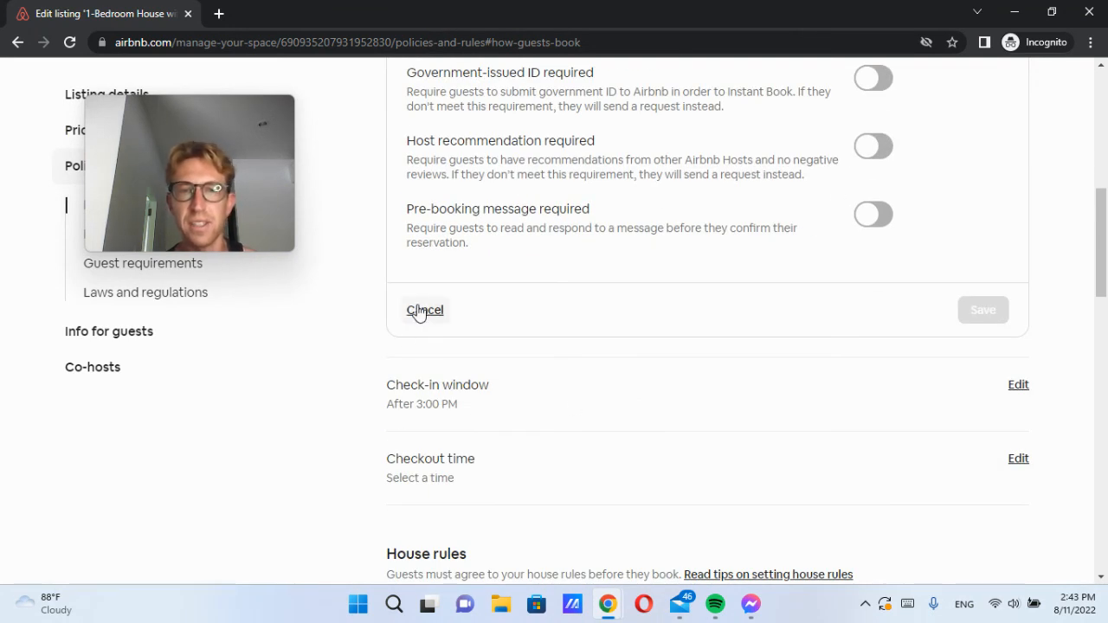
click(424, 310)
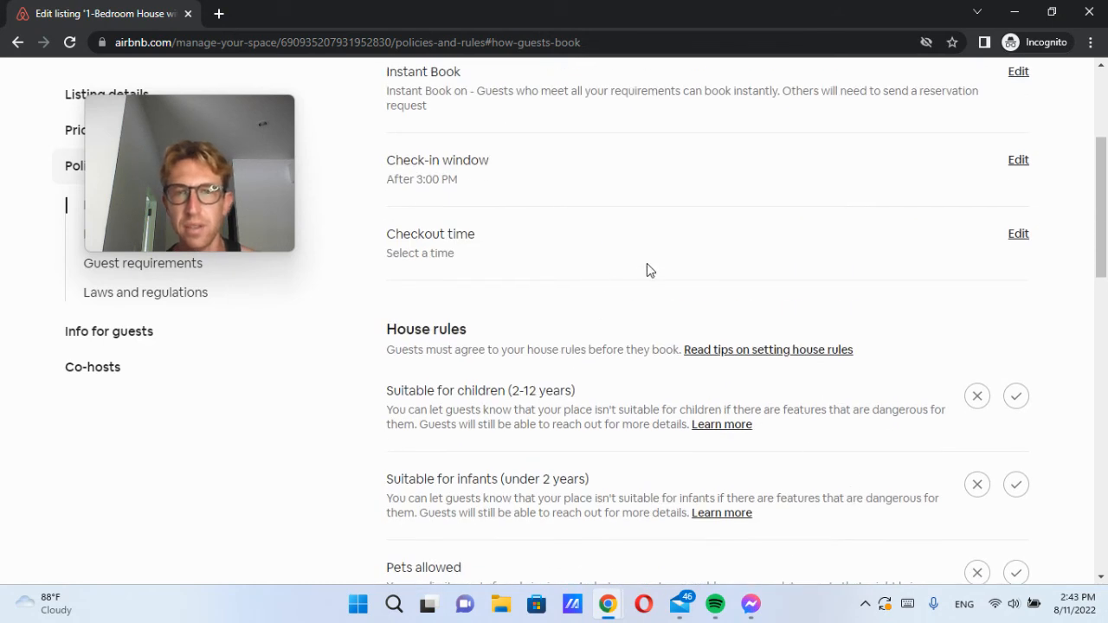
Step: Set the checkout time to 11:00 AM and save it
click(1018, 234)
click(480, 305)
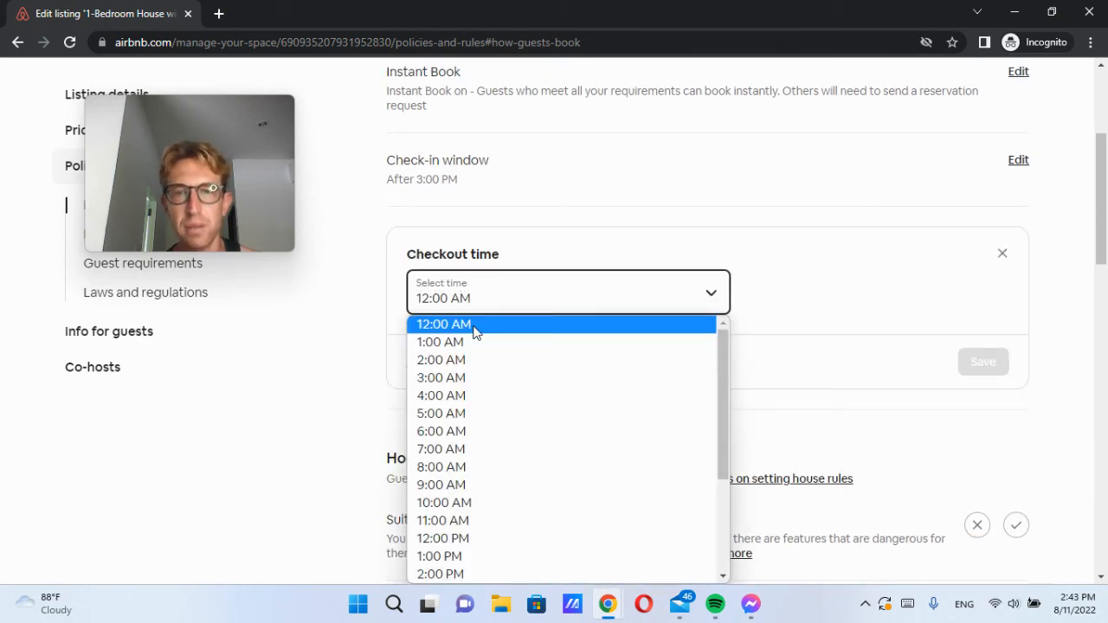
scroll(472, 468, down, 2)
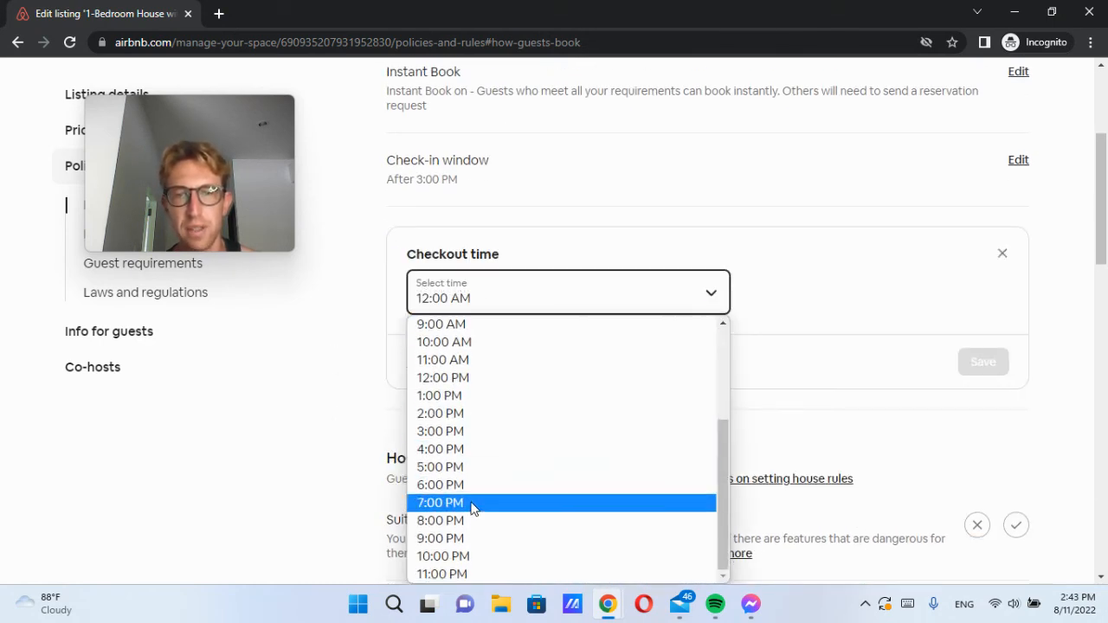
click(467, 361)
click(984, 364)
scroll(640, 407, up, 1)
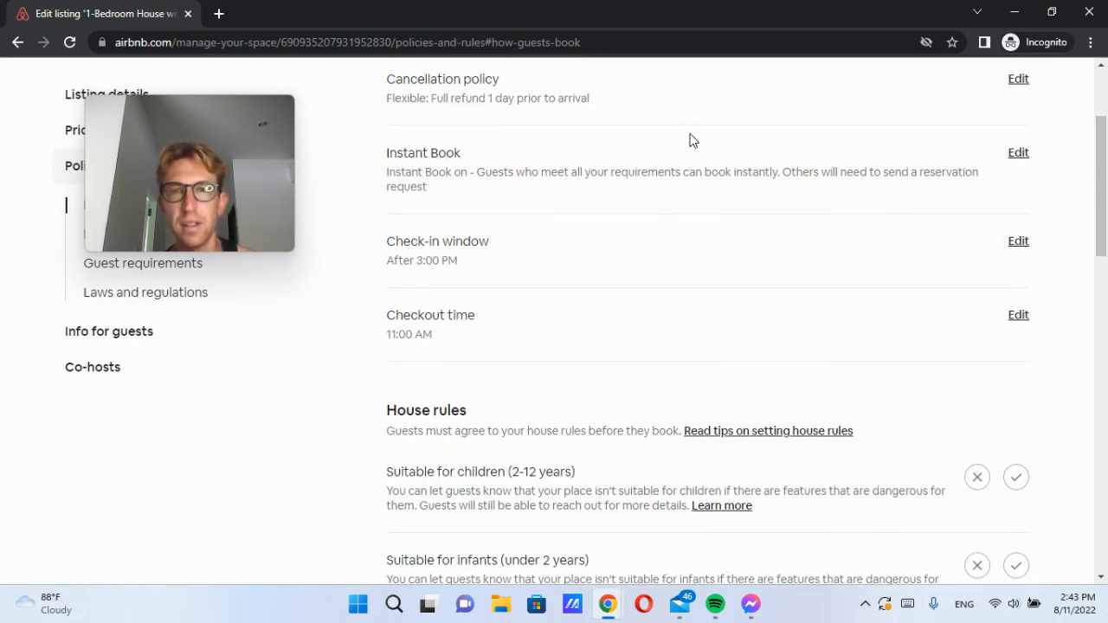
scroll(839, 127, up, 1)
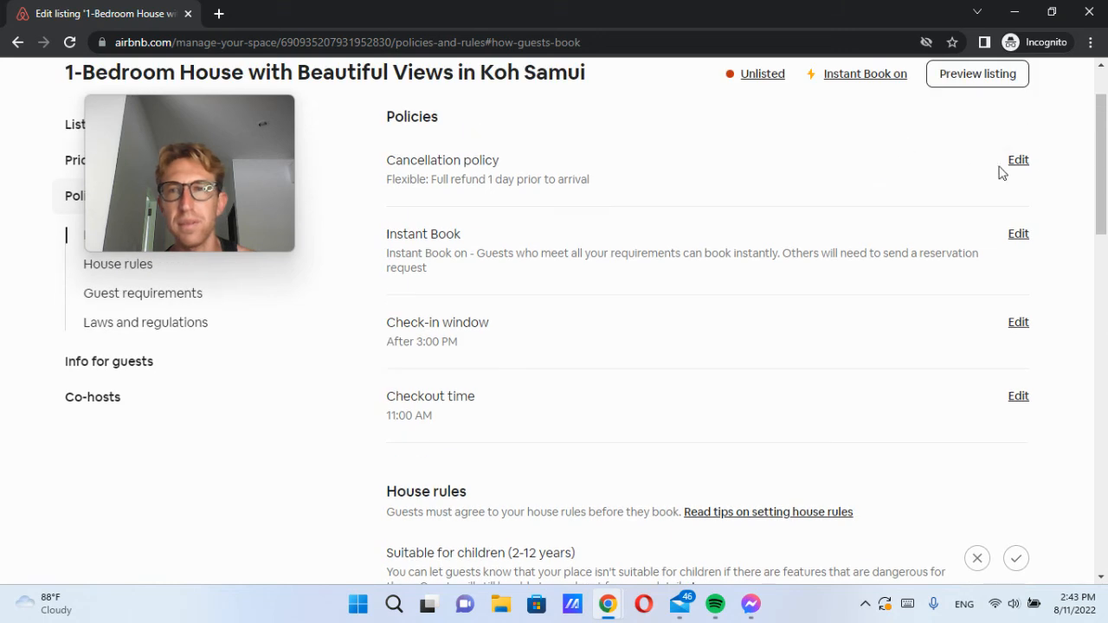
click(1015, 162)
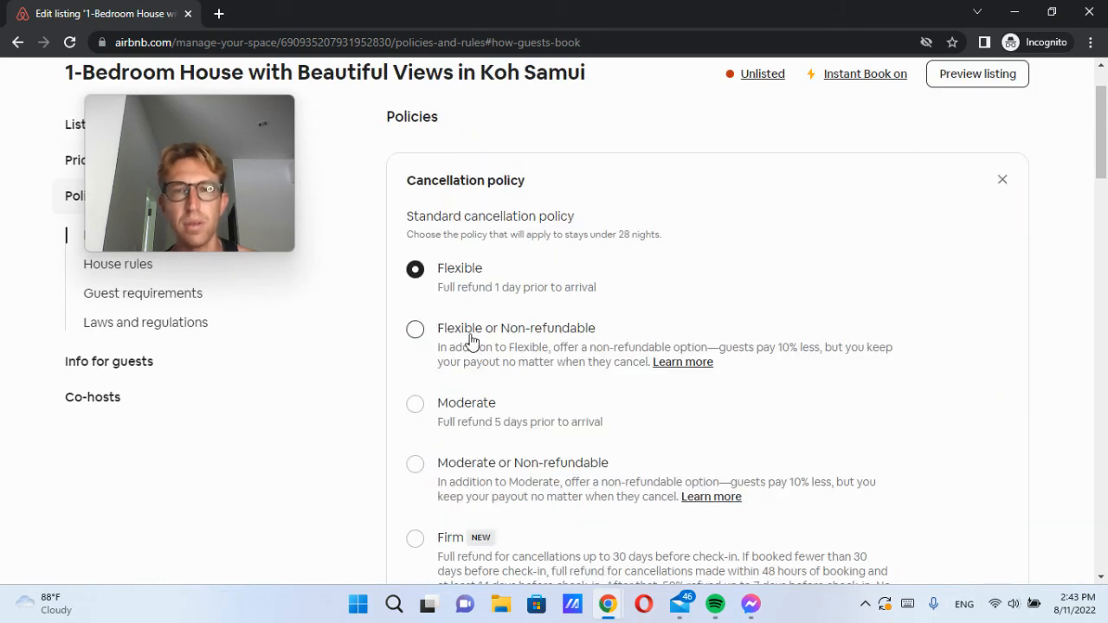
scroll(596, 338, up, 1)
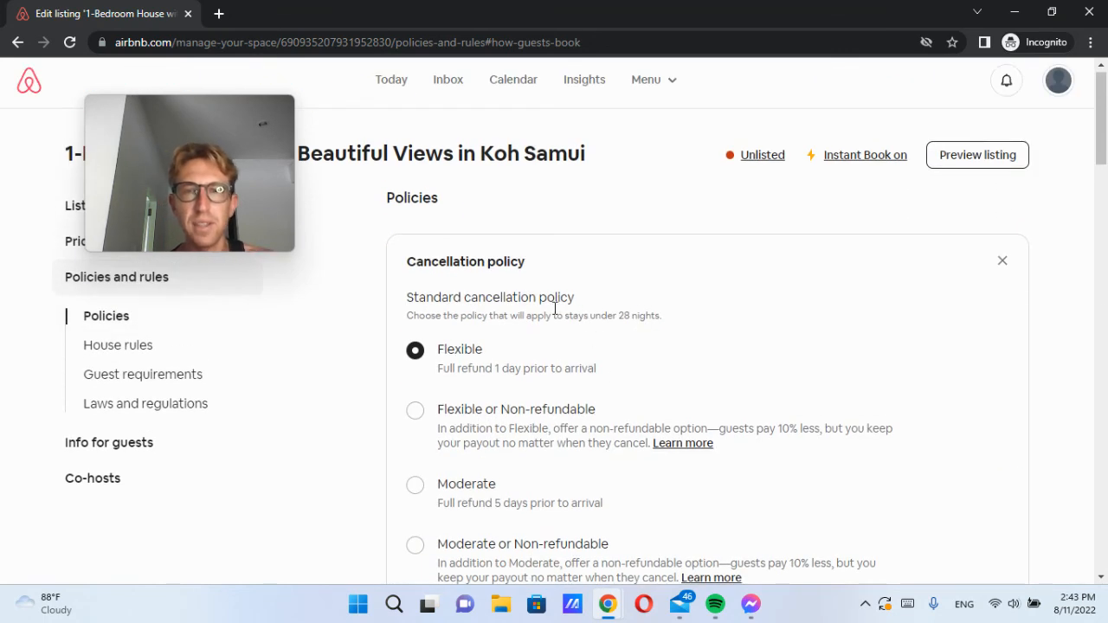
scroll(479, 273, down, 2)
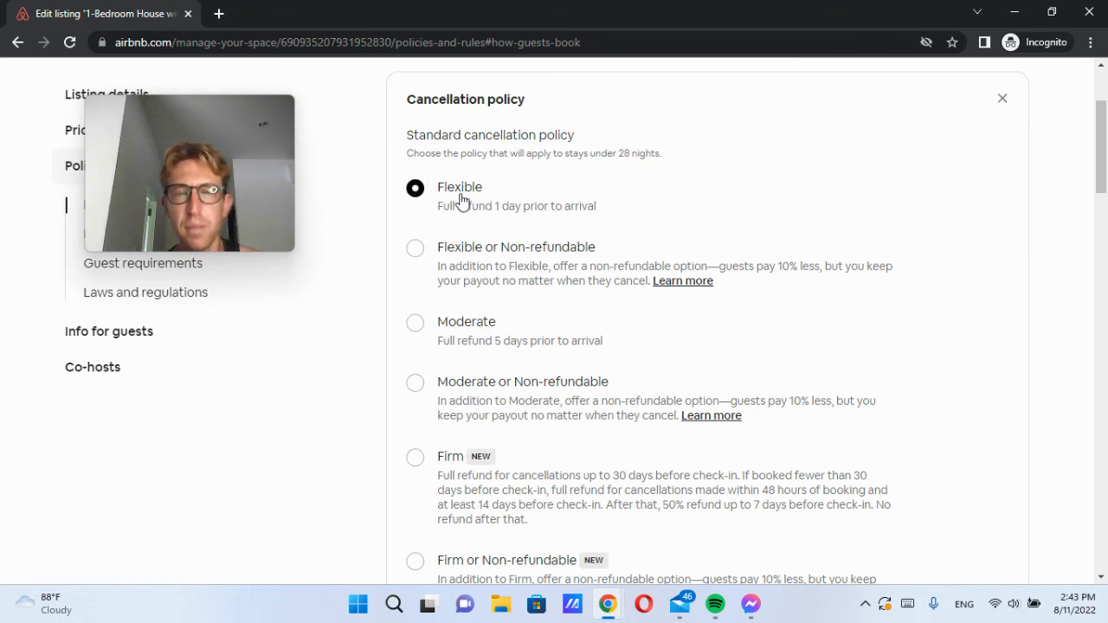
click(572, 251)
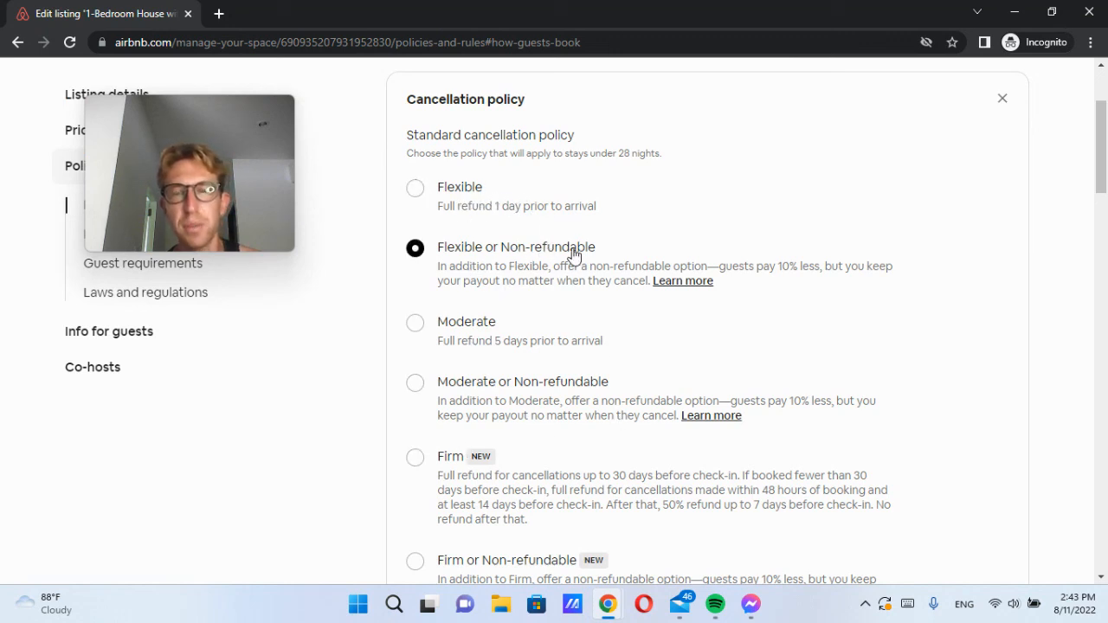
click(427, 184)
scroll(531, 395, down, 3)
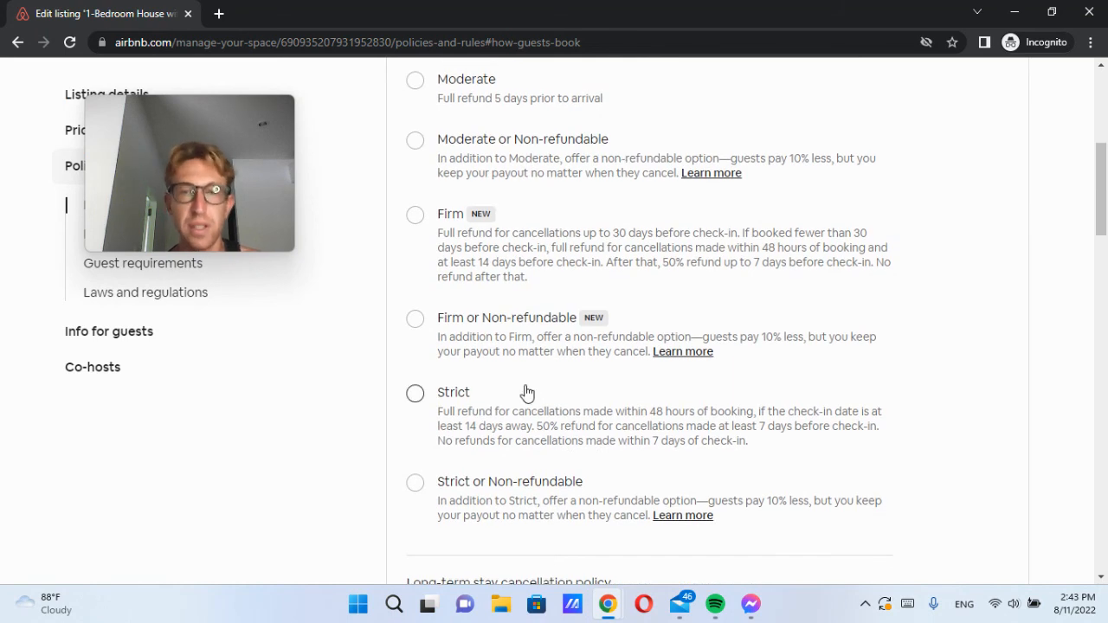
scroll(531, 397, up, 5)
scroll(527, 392, down, 5)
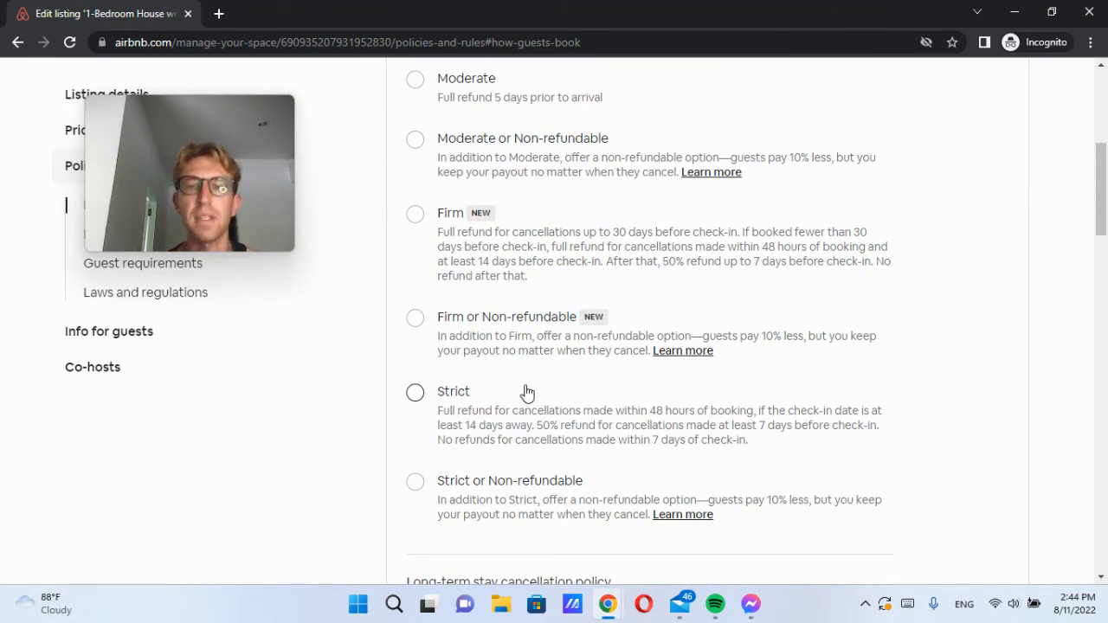
scroll(528, 392, down, 3)
scroll(527, 392, down, 2)
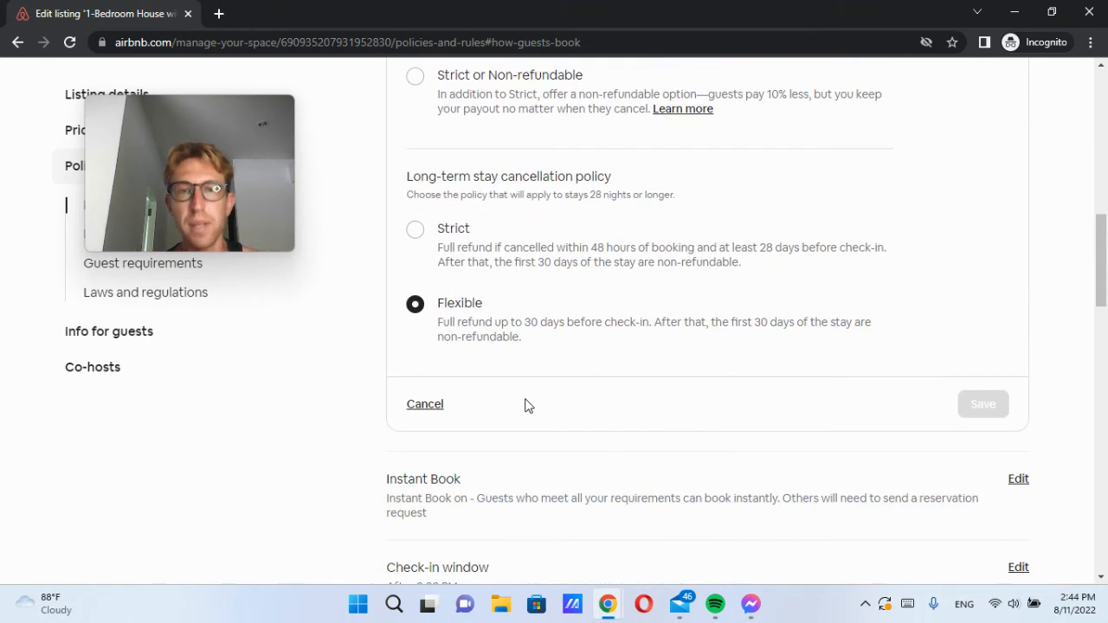
click(425, 405)
scroll(561, 312, down, 6)
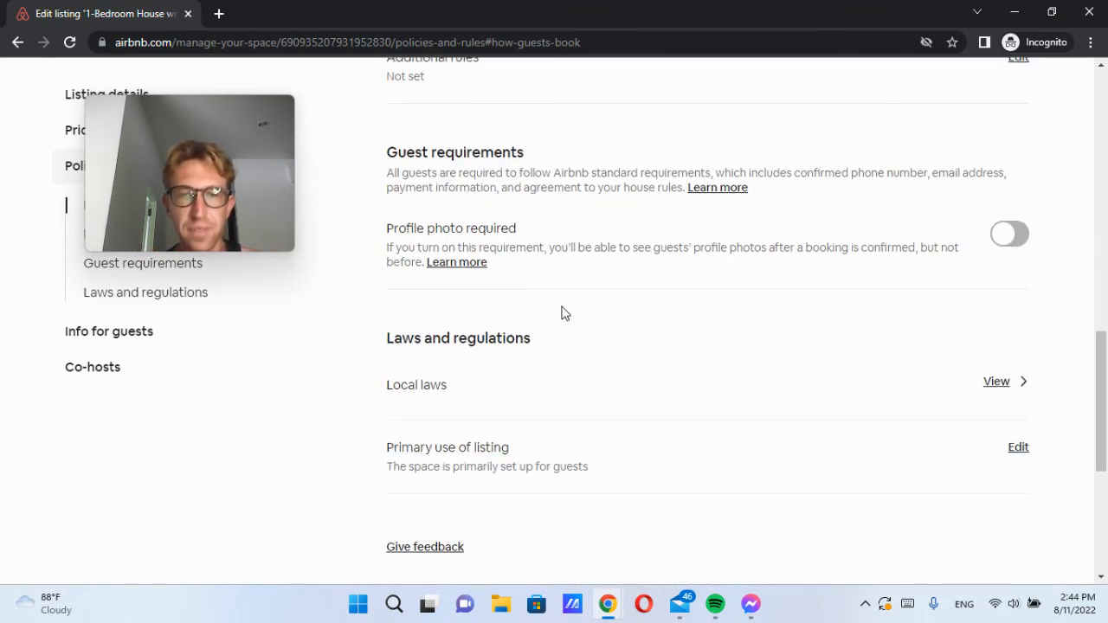
Step: Go through Info for guests to the Co-hosts page showing the listing admin
scroll(389, 260, up, 8)
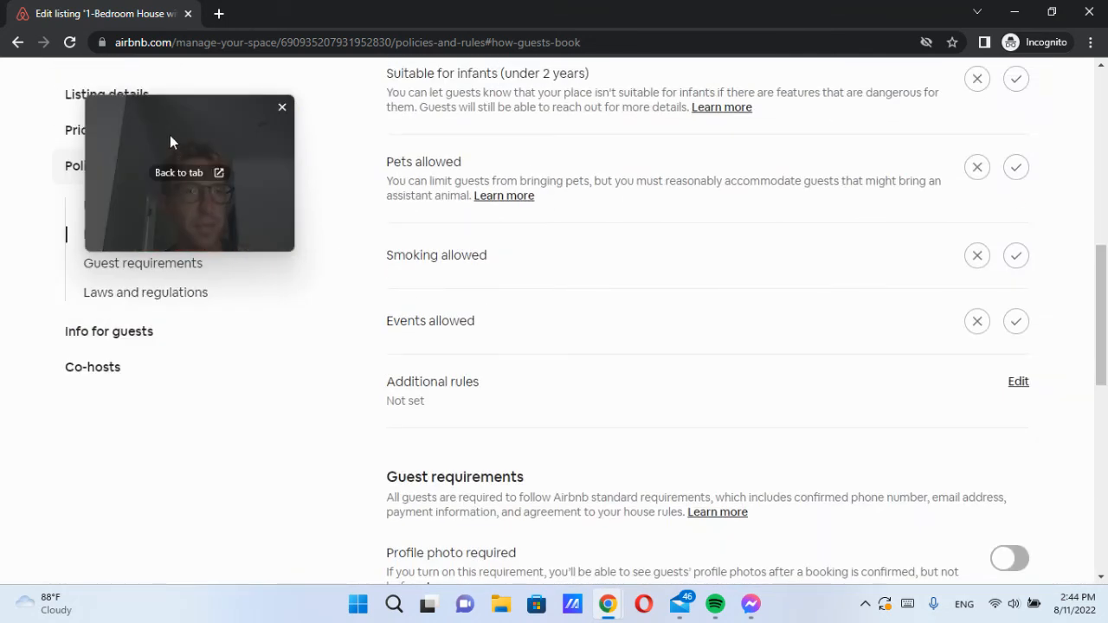
drag(170, 141, 776, 378)
click(121, 334)
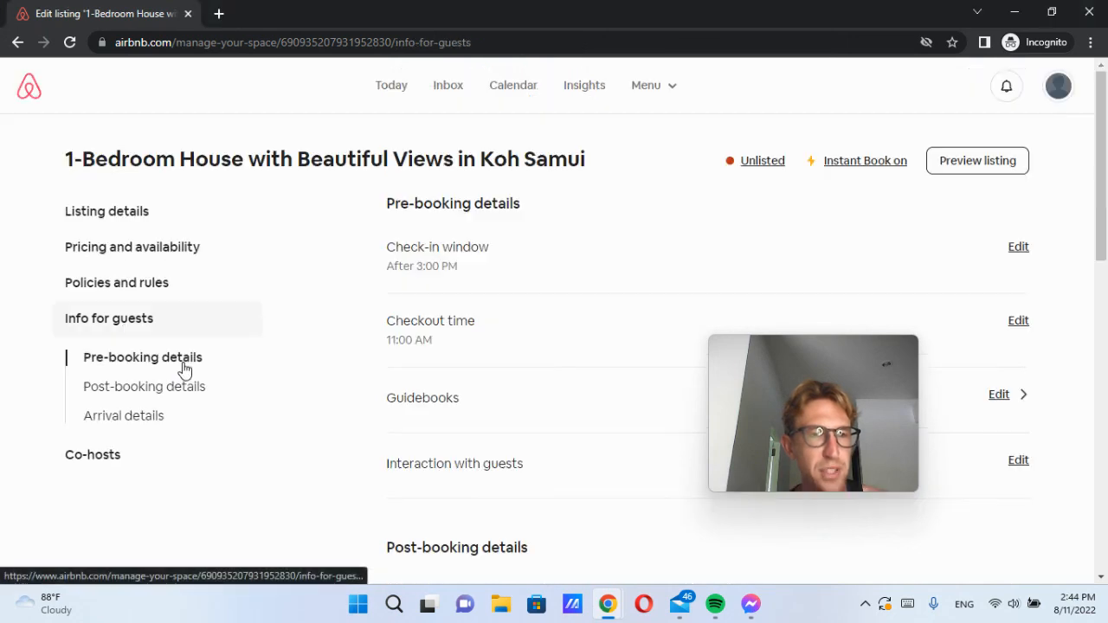
click(104, 456)
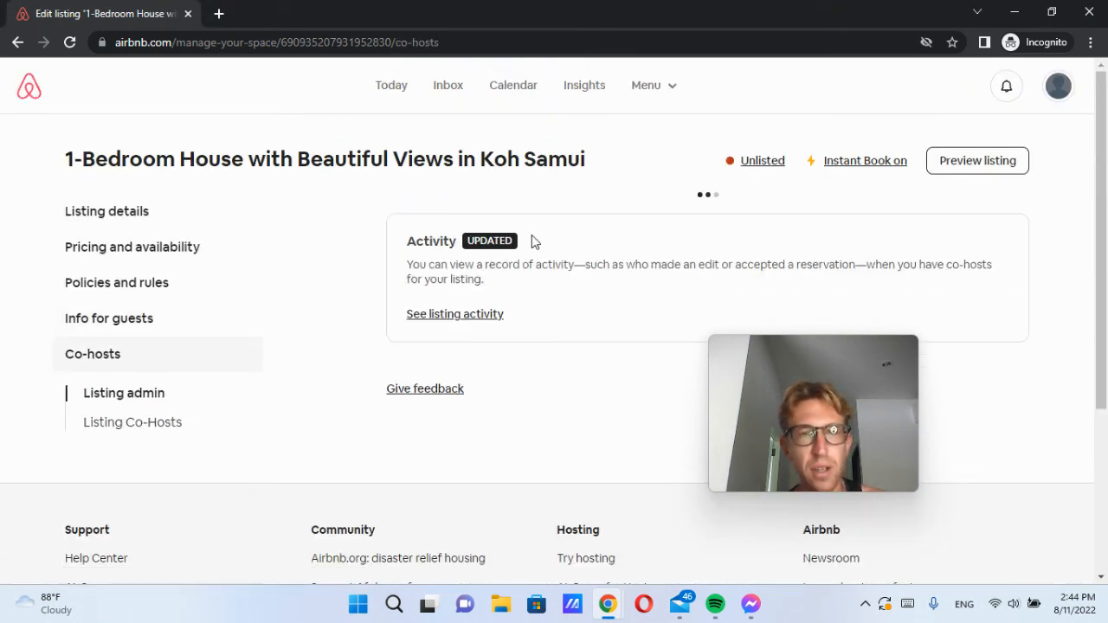
scroll(527, 430, down, 1)
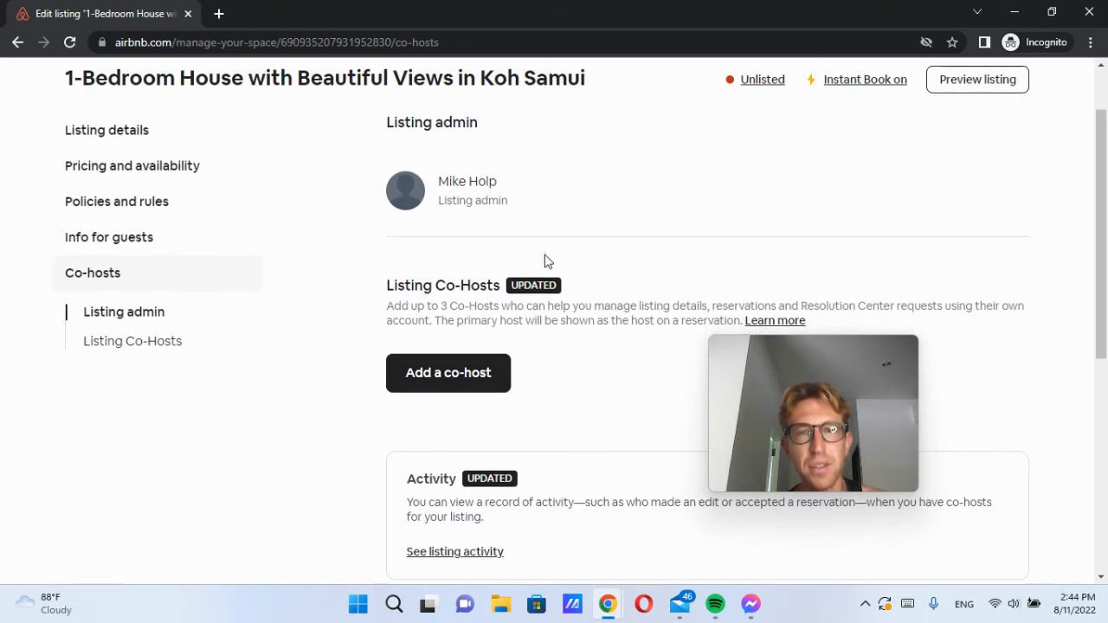
mouse_move(765, 402)
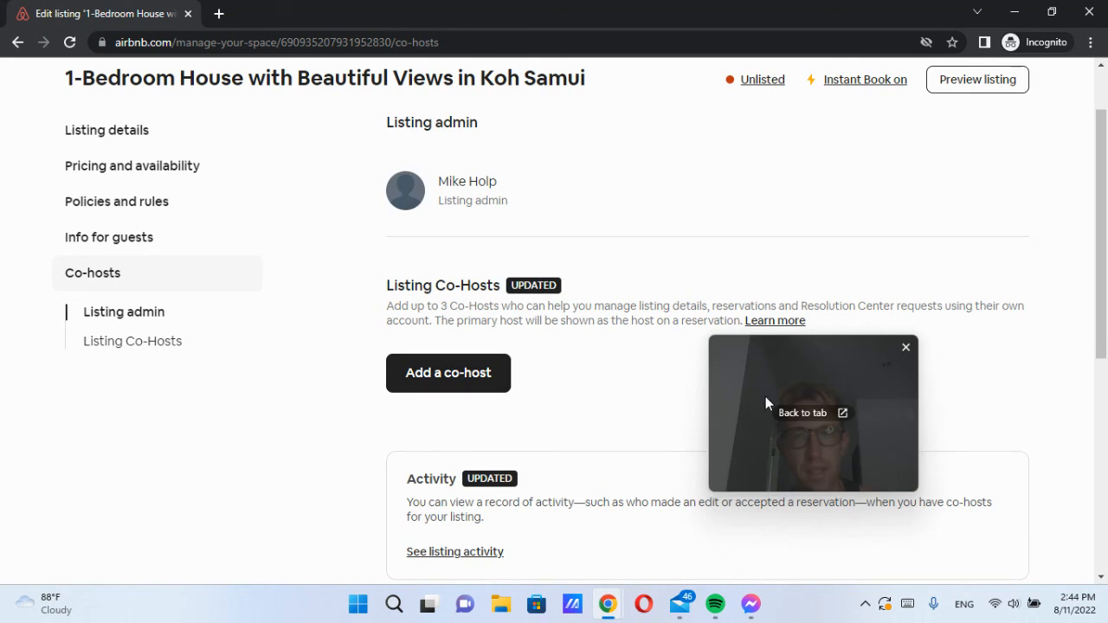
drag(766, 403, 848, 394)
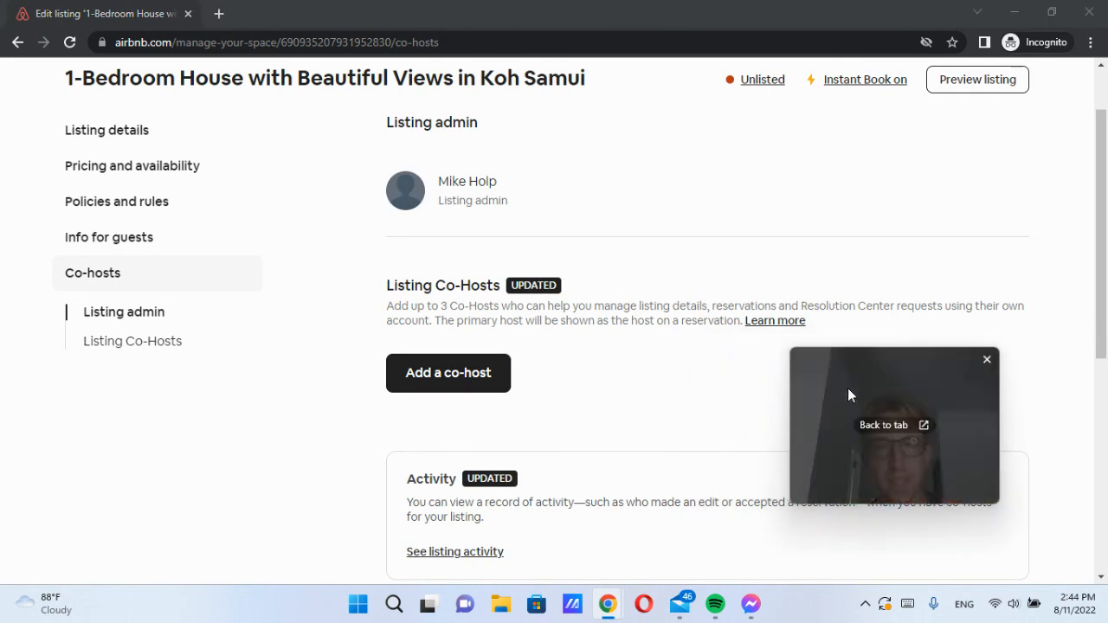
Step: Open the nightly price settings and turn on Smart Pricing
click(174, 172)
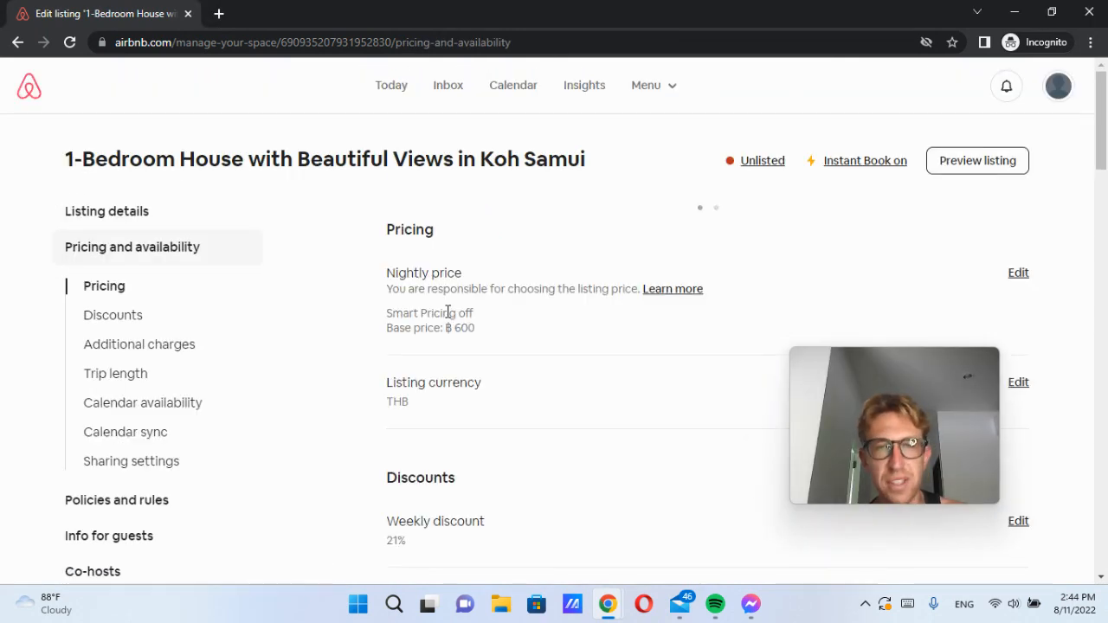
drag(885, 384, 426, 418)
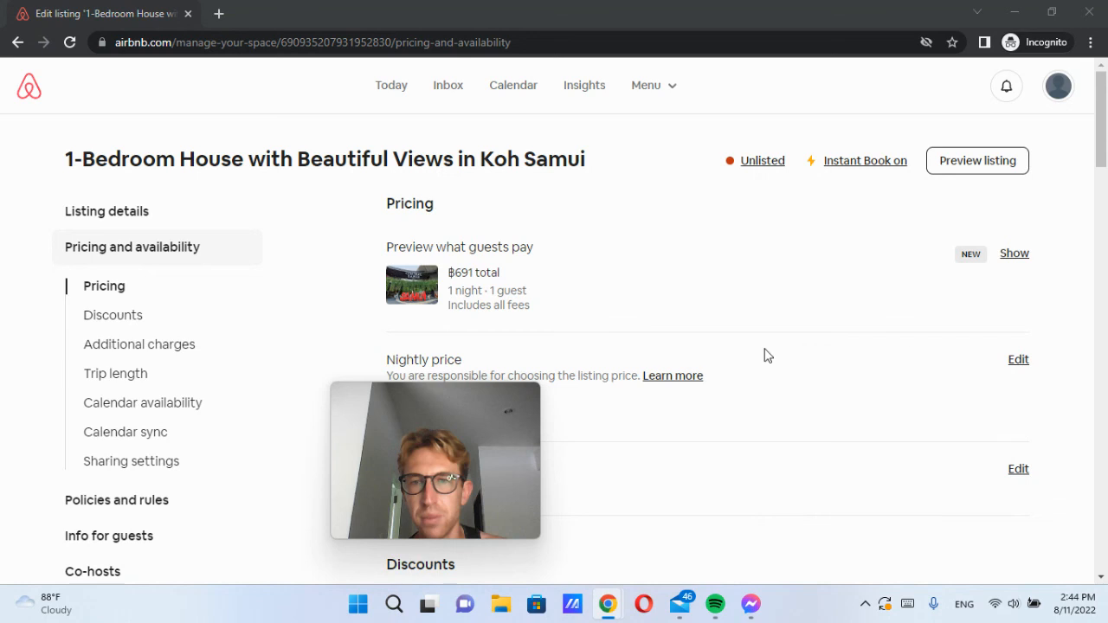
drag(371, 457, 240, 431)
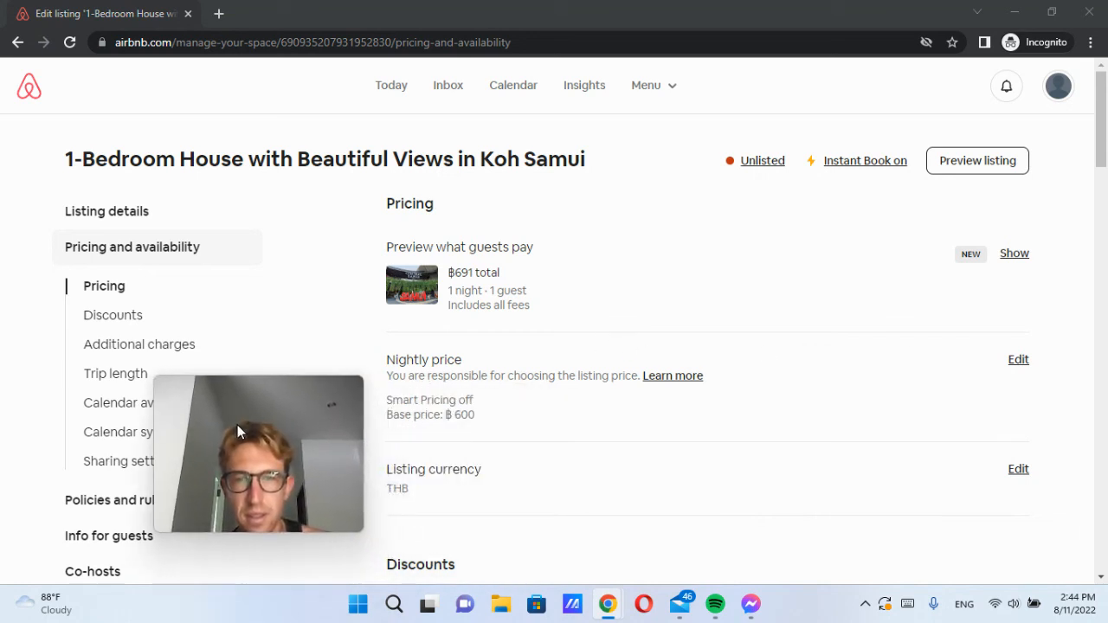
click(1019, 360)
scroll(485, 427, down, 3)
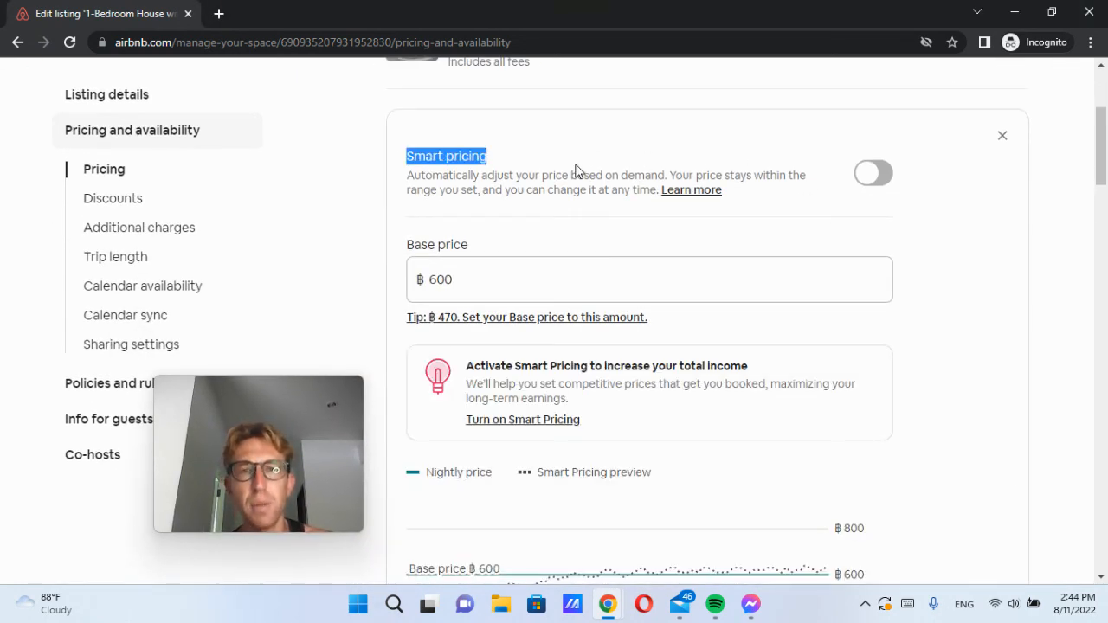
drag(576, 169, 576, 175)
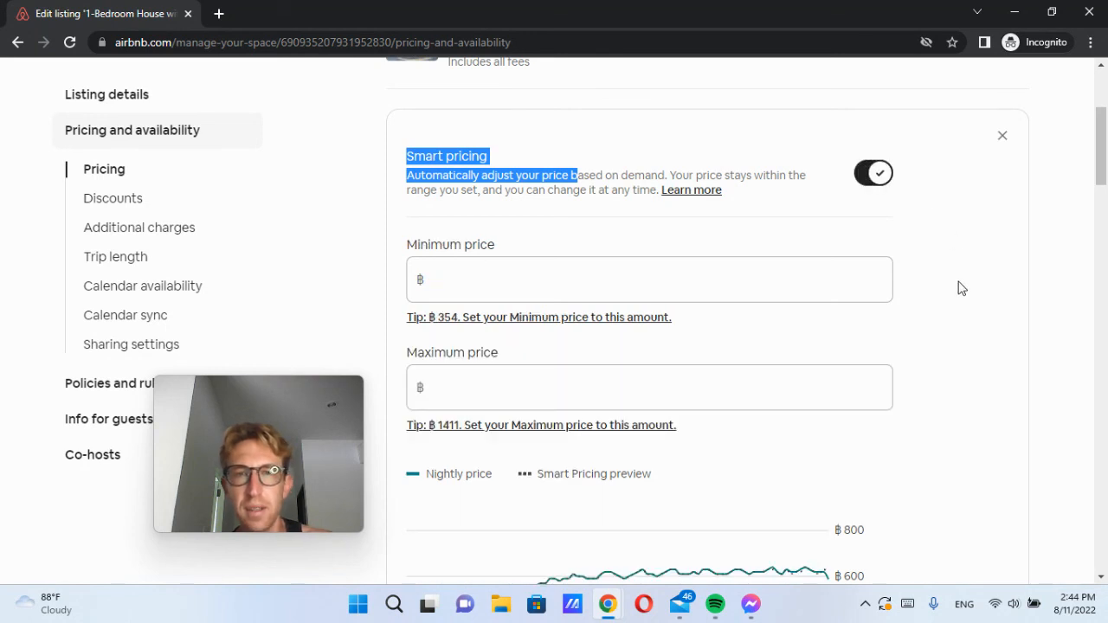
click(463, 197)
Step: Enter a ฿350 minimum and ฿1500 maximum nightly price
click(490, 282)
text(350)
key(Tab)
key(Tab)
text(1500)
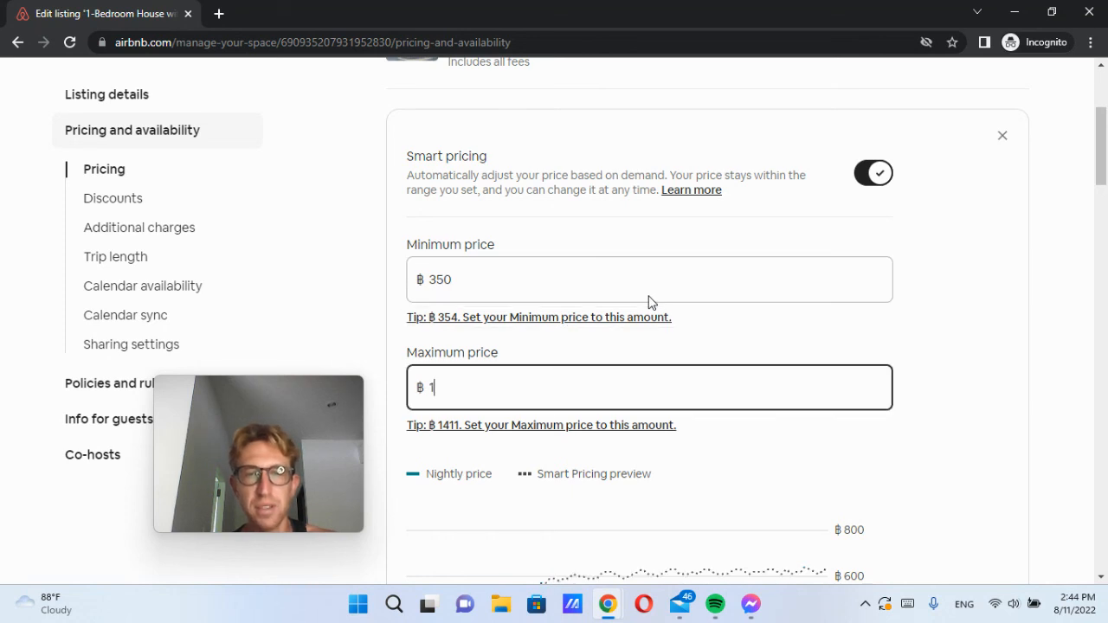
click(900, 358)
scroll(962, 389, down, 3)
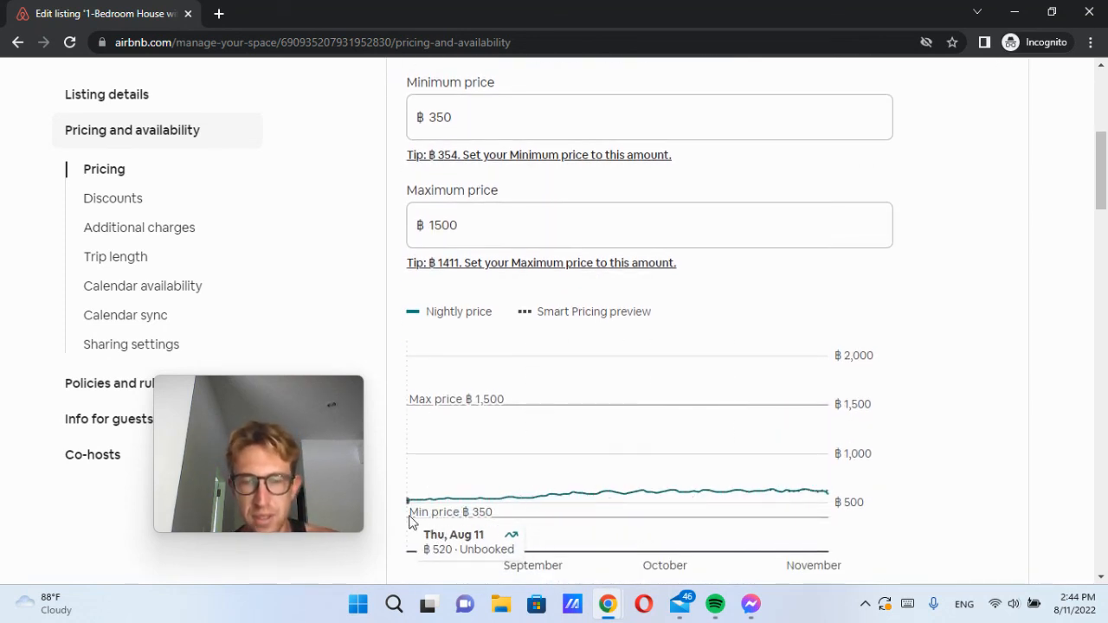
Step: Change the range to a ฿450 minimum and ฿1600 maximum, then save
drag(462, 134, 389, 113)
text(450)
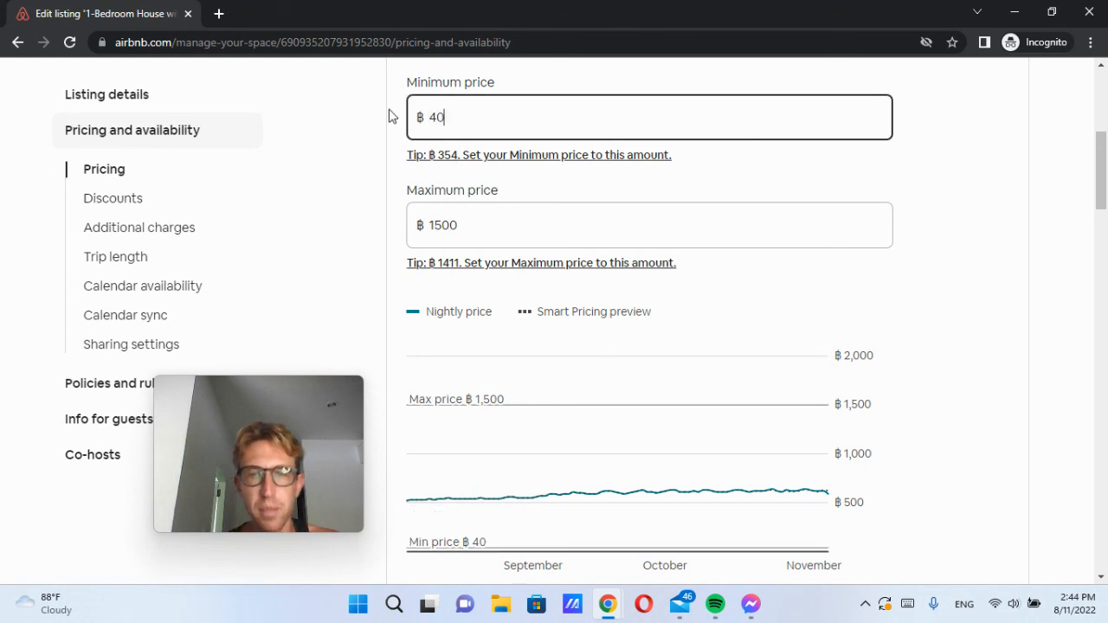
click(992, 329)
drag(483, 229, 424, 227)
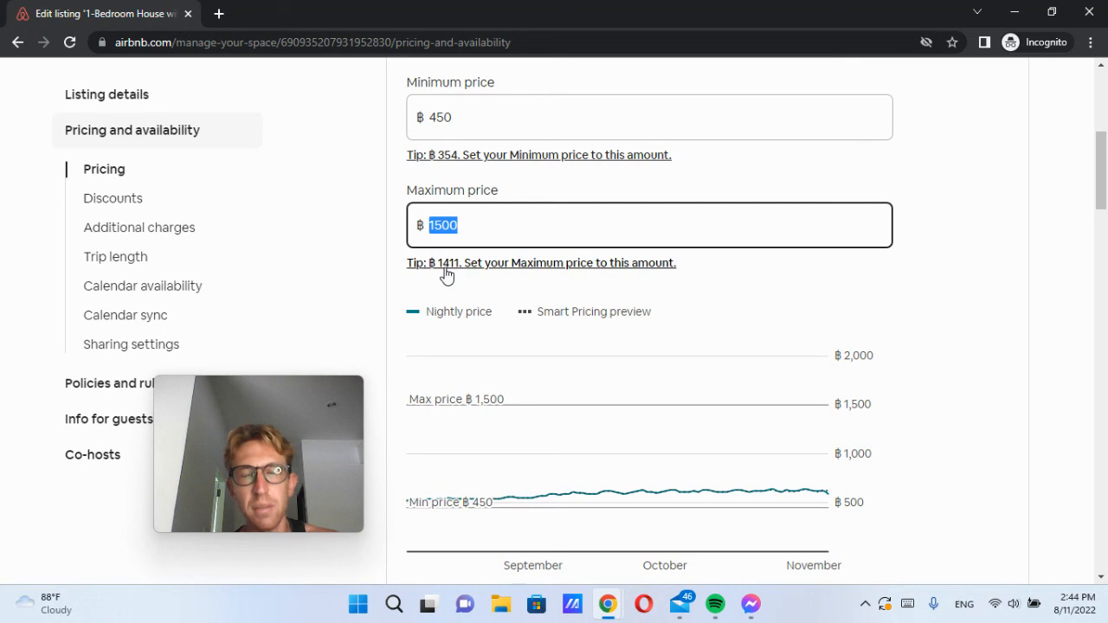
text(1600)
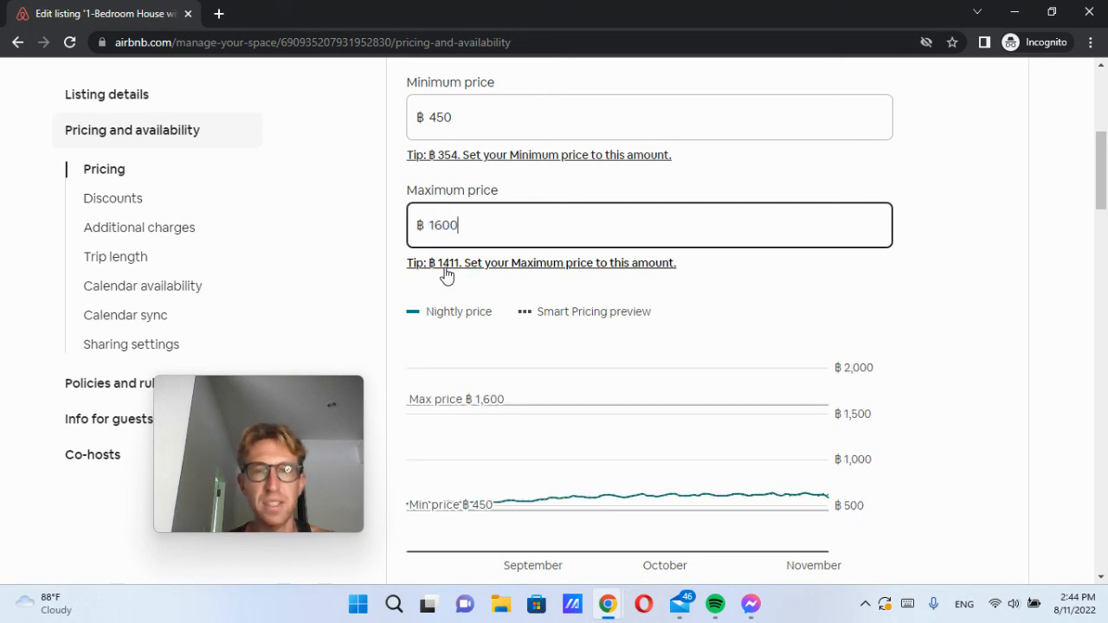
click(1000, 301)
scroll(998, 300, down, 2)
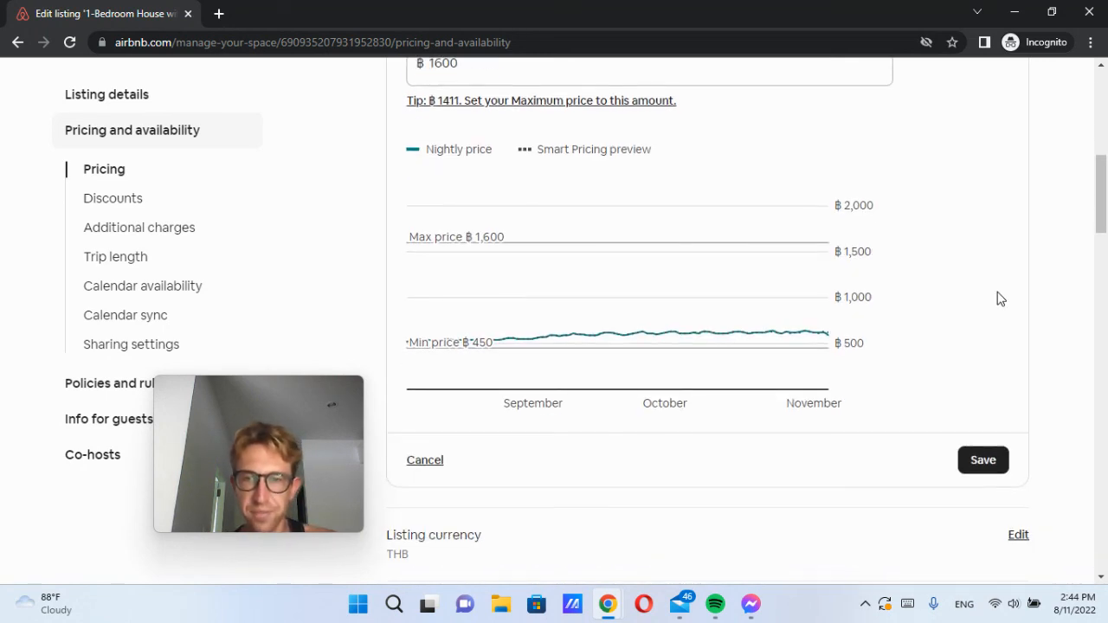
scroll(818, 281, up, 4)
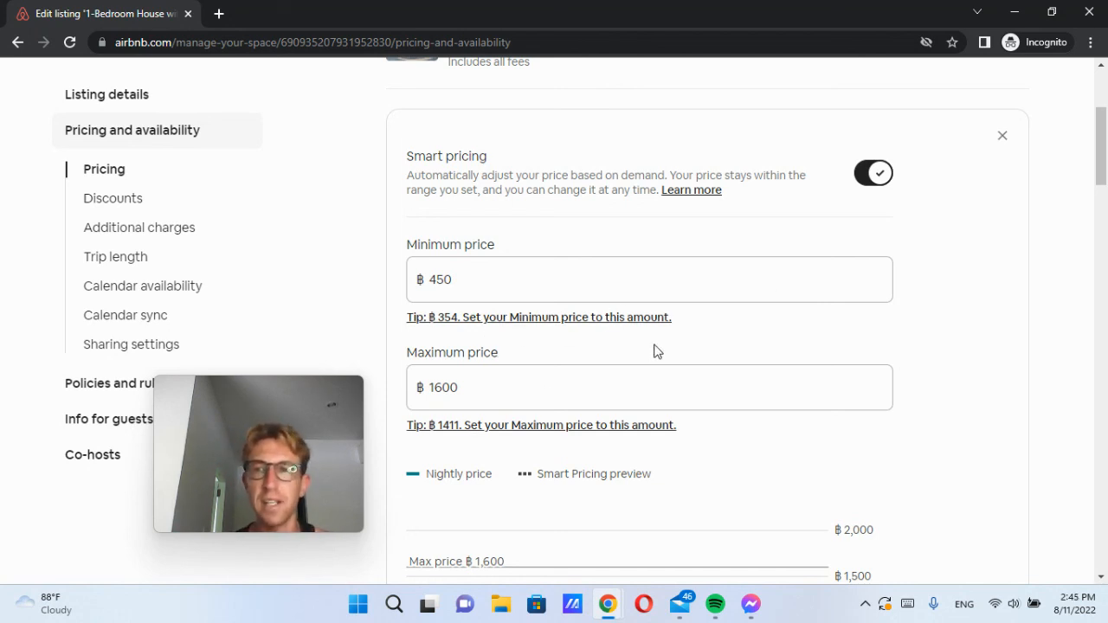
scroll(654, 351, down, 3)
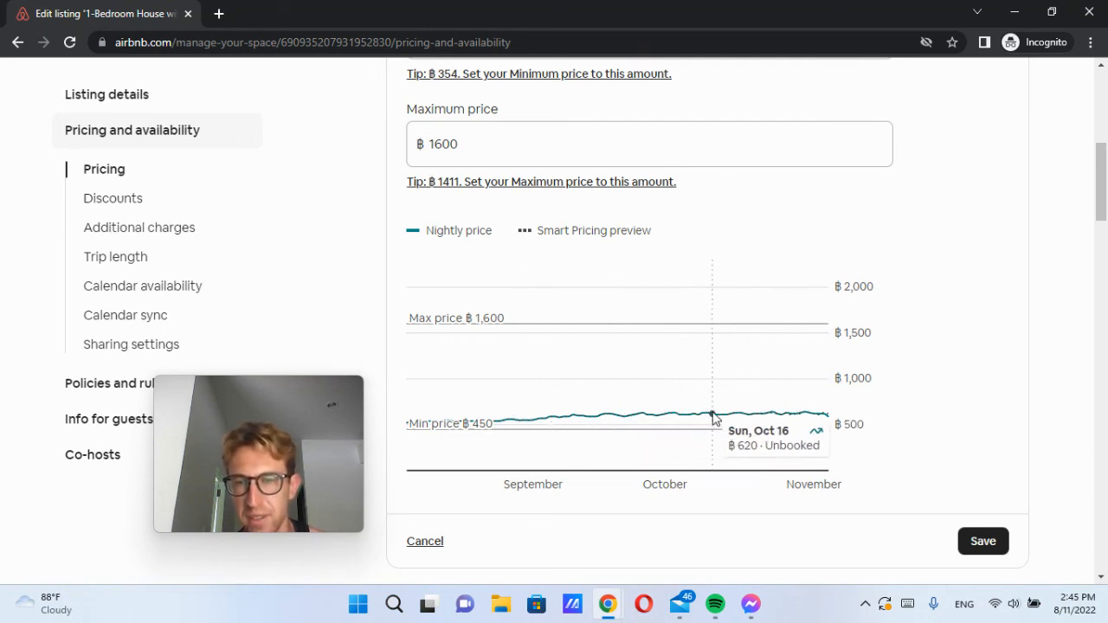
click(982, 542)
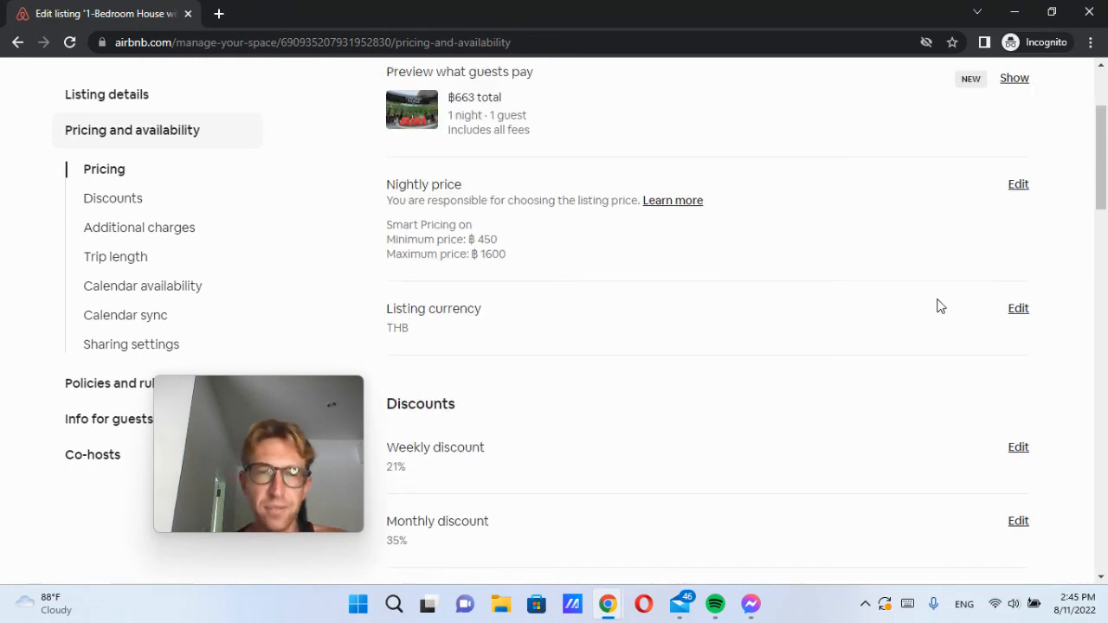
Step: Open the guest-facing preview of the 1-Bedroom House listing in a new tab
scroll(666, 353, up, 2)
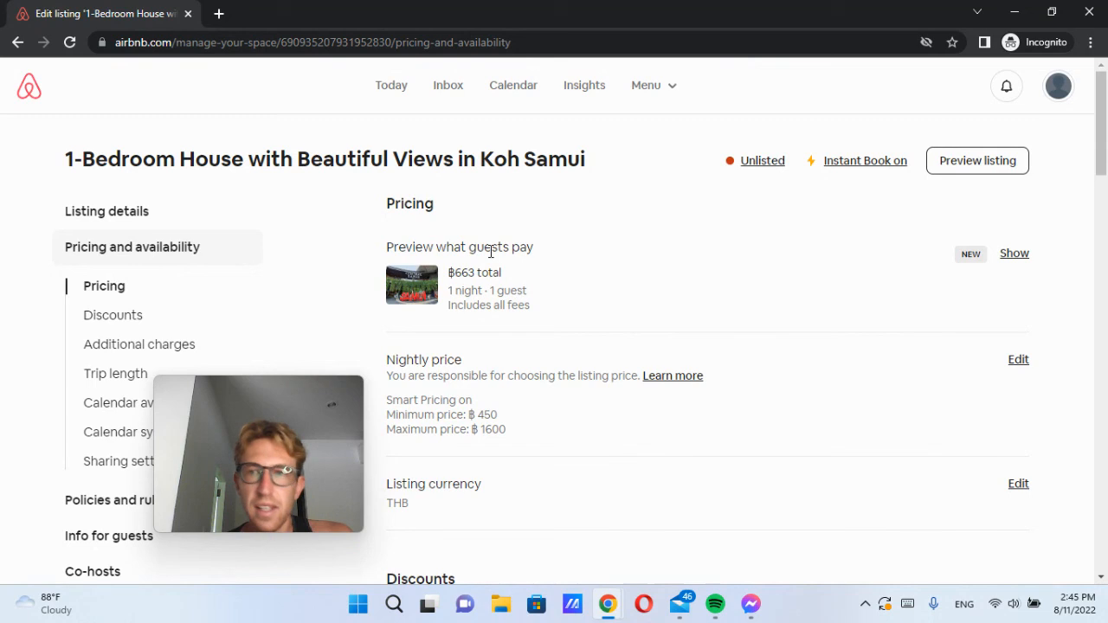
click(990, 161)
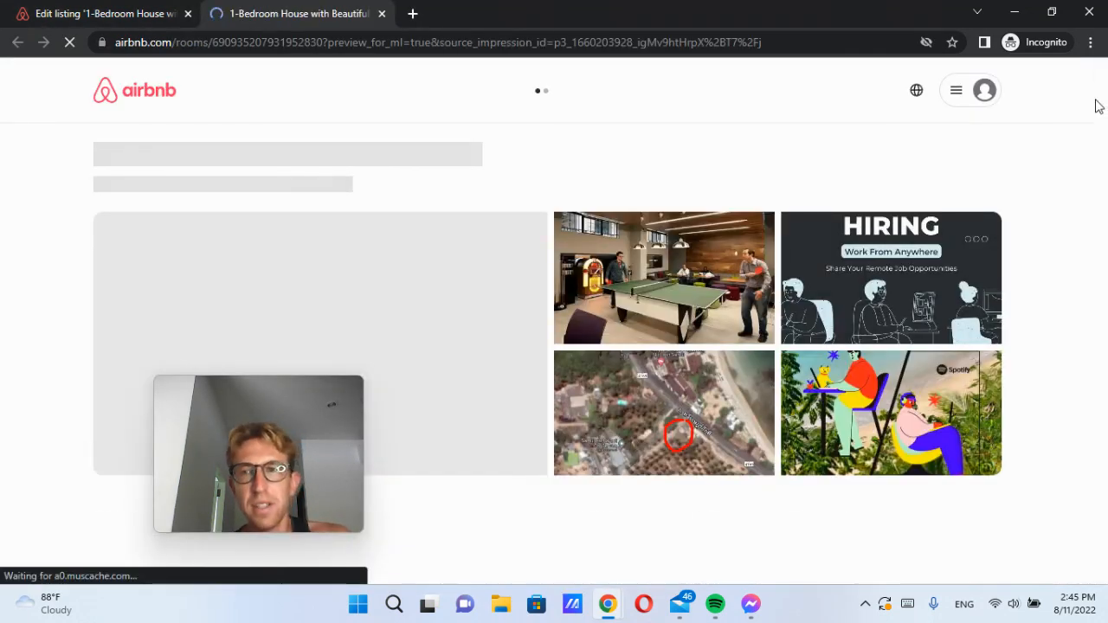
Step: Check the $13 nightly price and the AirCover protection text in the guest preview
drag(200, 453, 894, 431)
scroll(435, 327, down, 4)
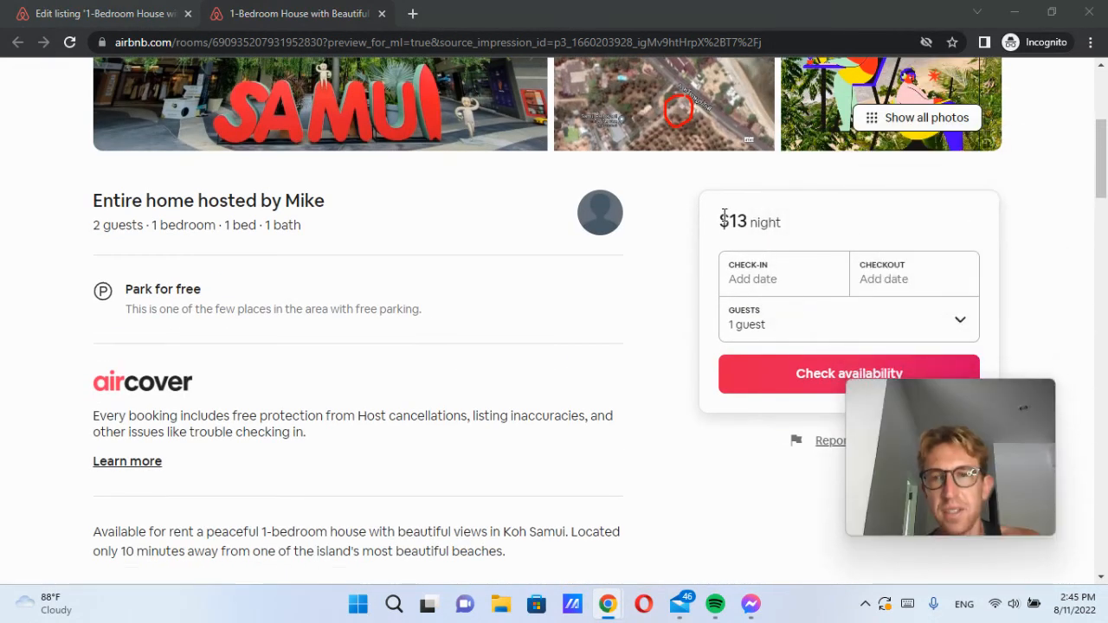
drag(720, 218, 793, 229)
click(797, 231)
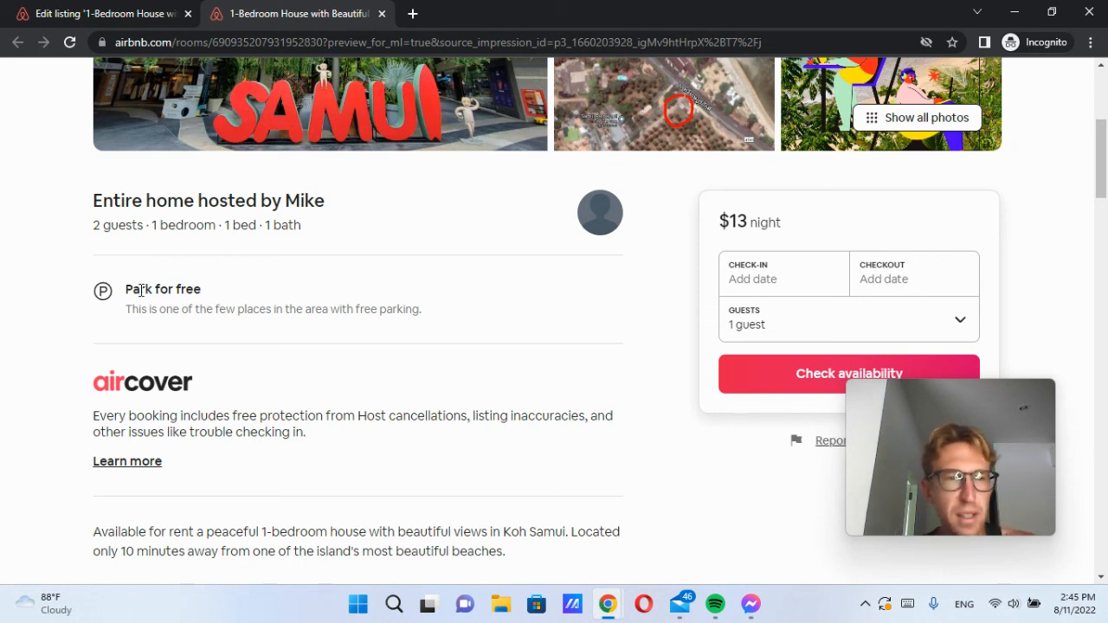
scroll(138, 301, down, 3)
drag(140, 143, 261, 187)
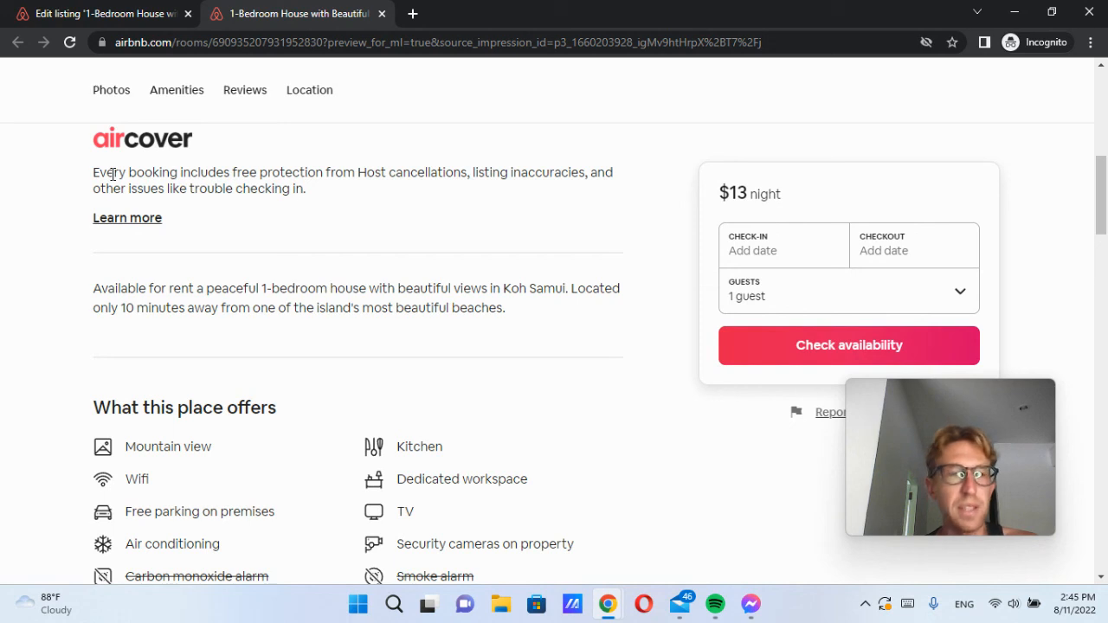
drag(235, 172, 622, 194)
click(623, 200)
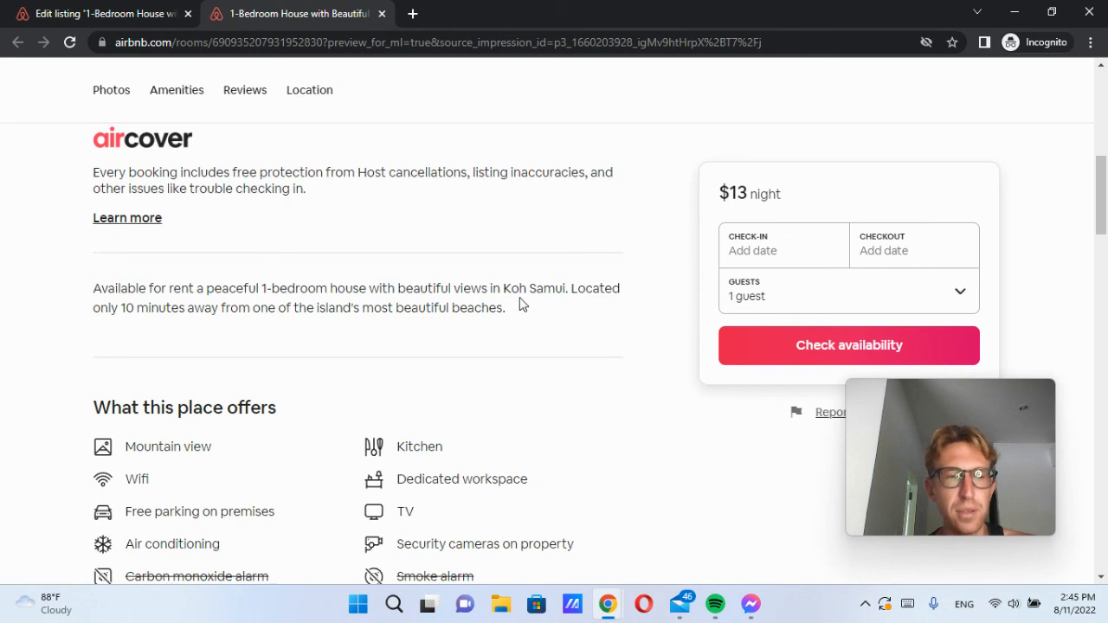
Step: Review the two-line listing description in the preview
scroll(519, 303, down, 3)
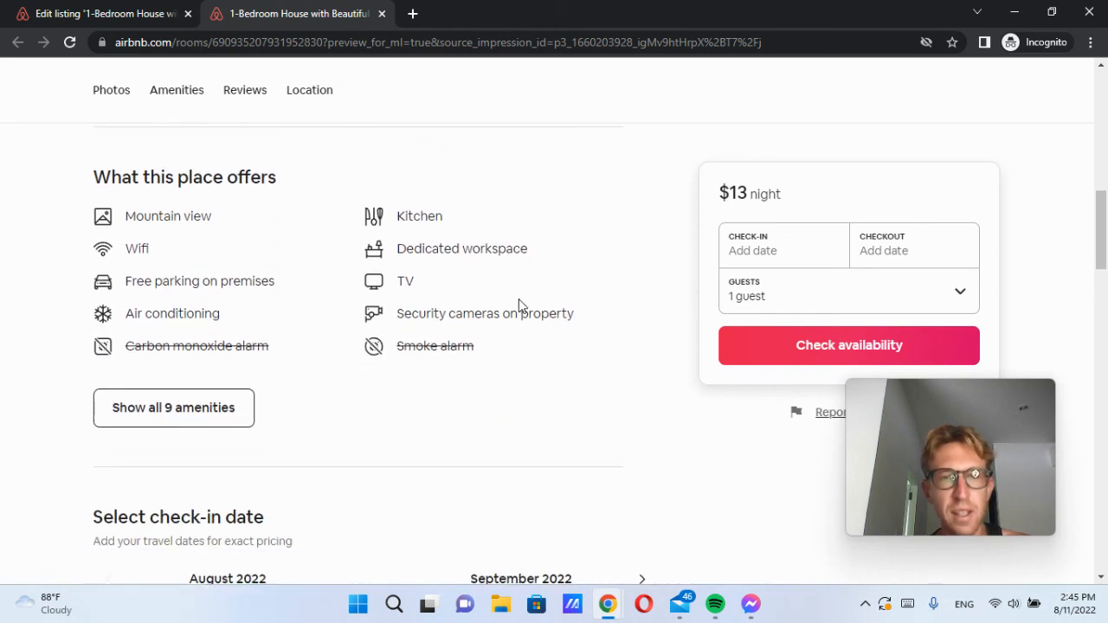
scroll(519, 306, up, 2)
drag(95, 206, 567, 228)
click(567, 228)
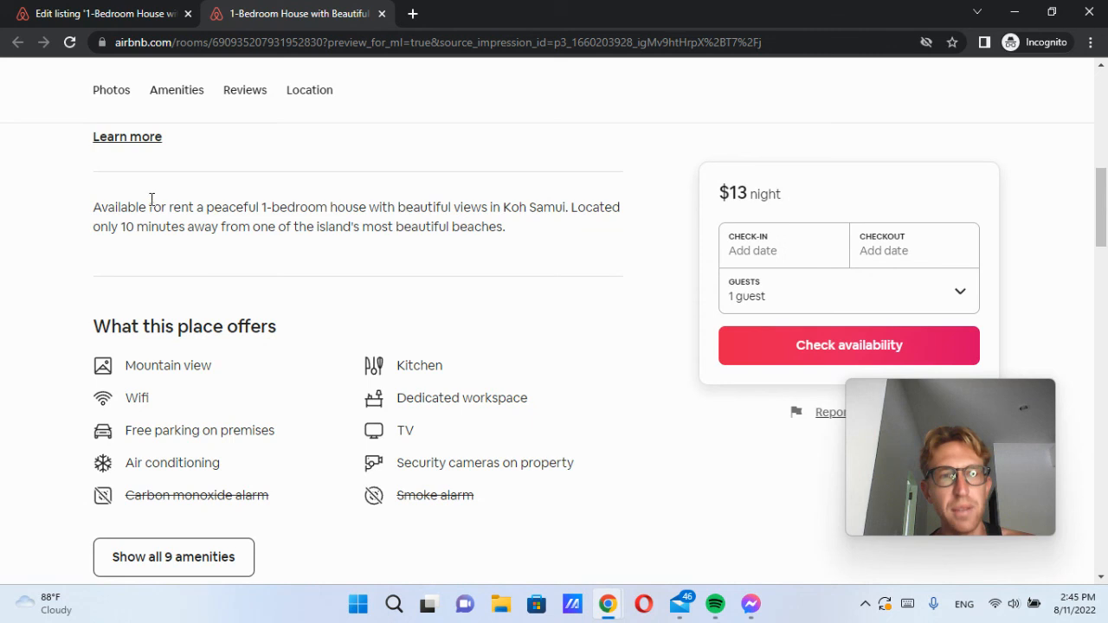
drag(85, 208, 598, 248)
click(576, 280)
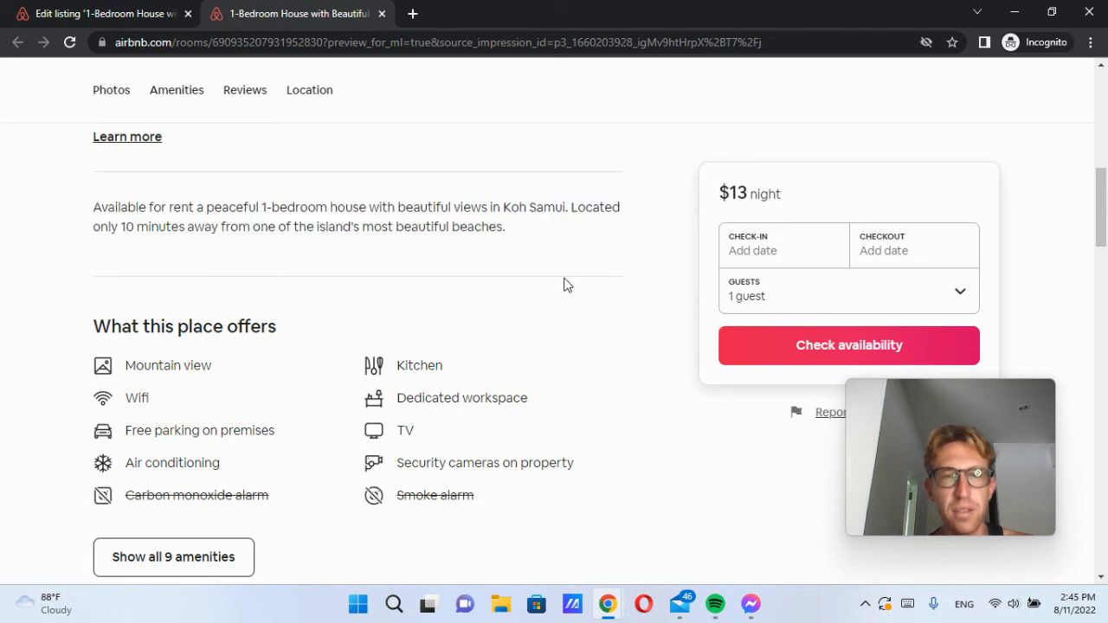
Step: Look through the amenities and the host name heading in the preview
scroll(564, 285, down, 6)
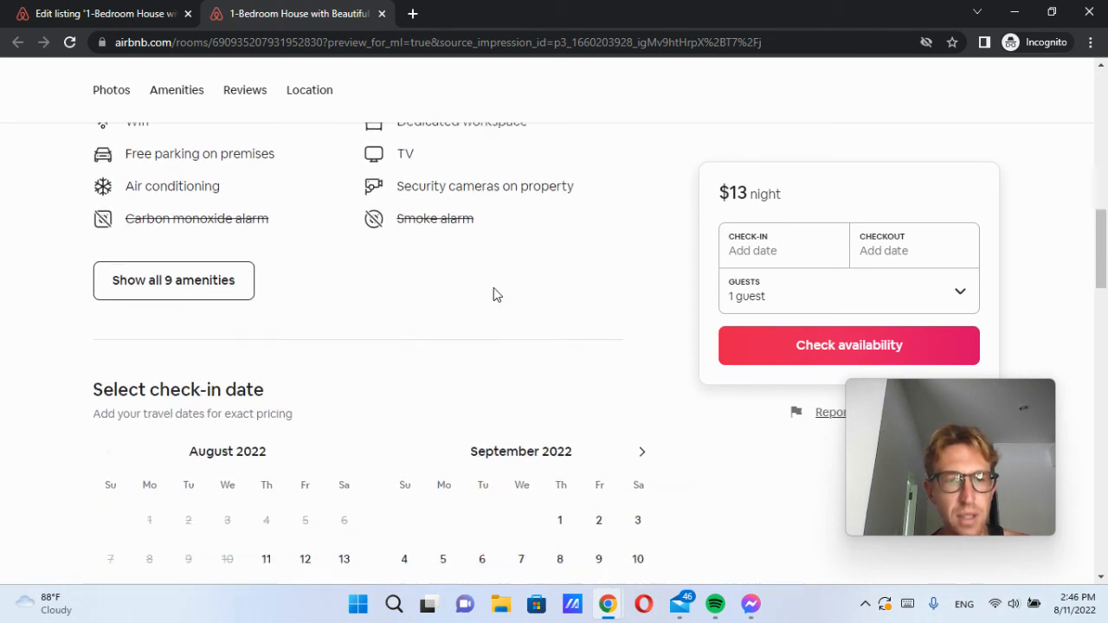
scroll(288, 210, up, 4)
scroll(285, 304, down, 6)
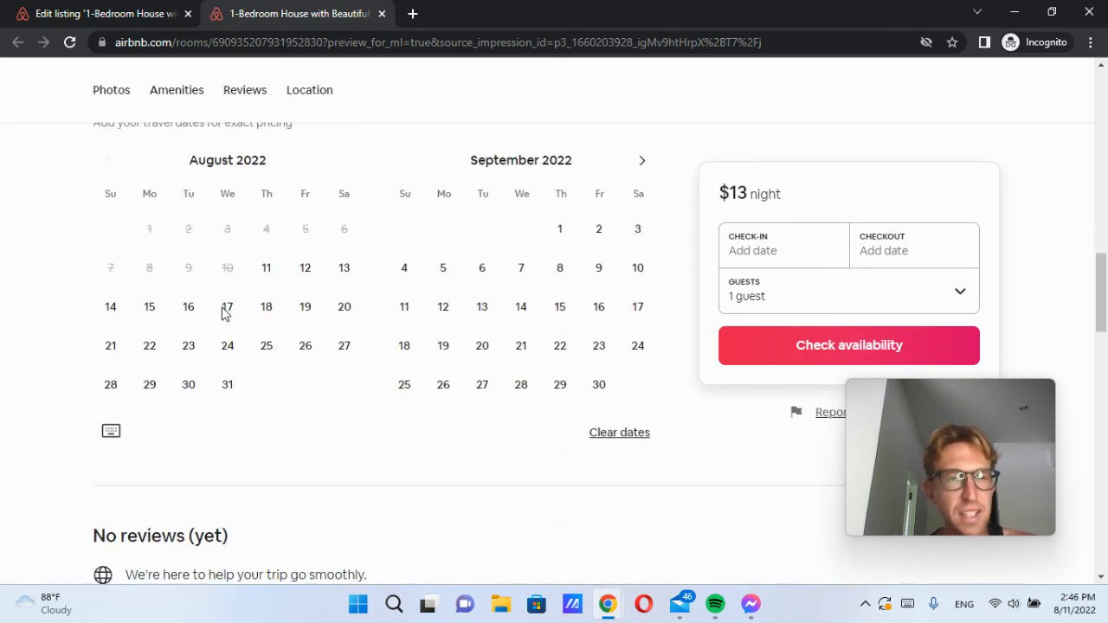
scroll(277, 412, down, 10)
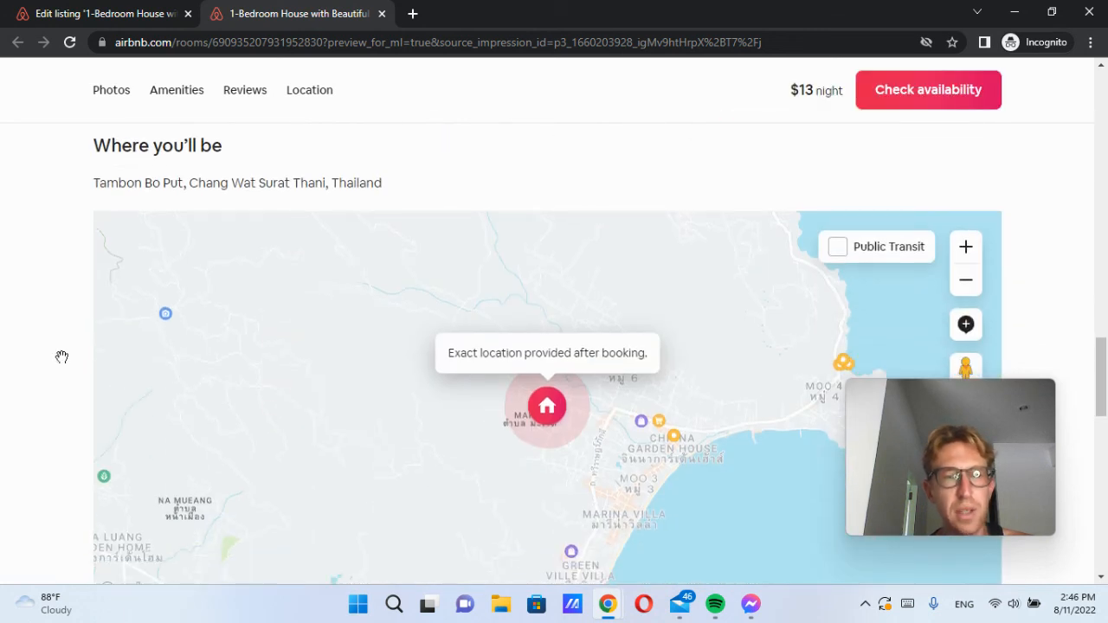
scroll(13, 260, down, 4)
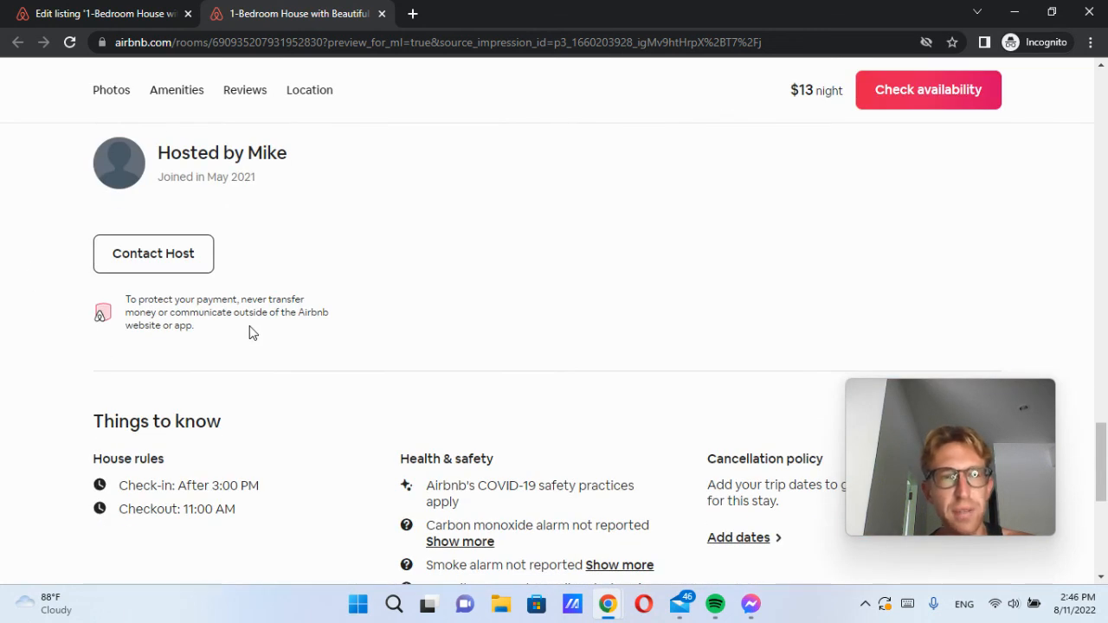
scroll(209, 301, up, 1)
drag(160, 231, 344, 244)
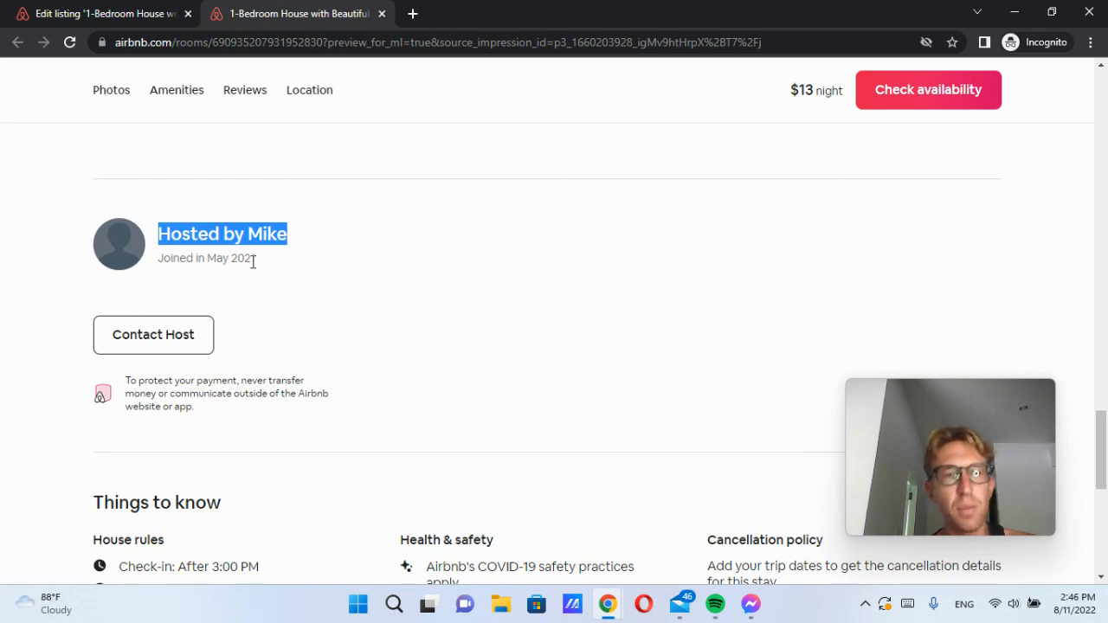
click(327, 304)
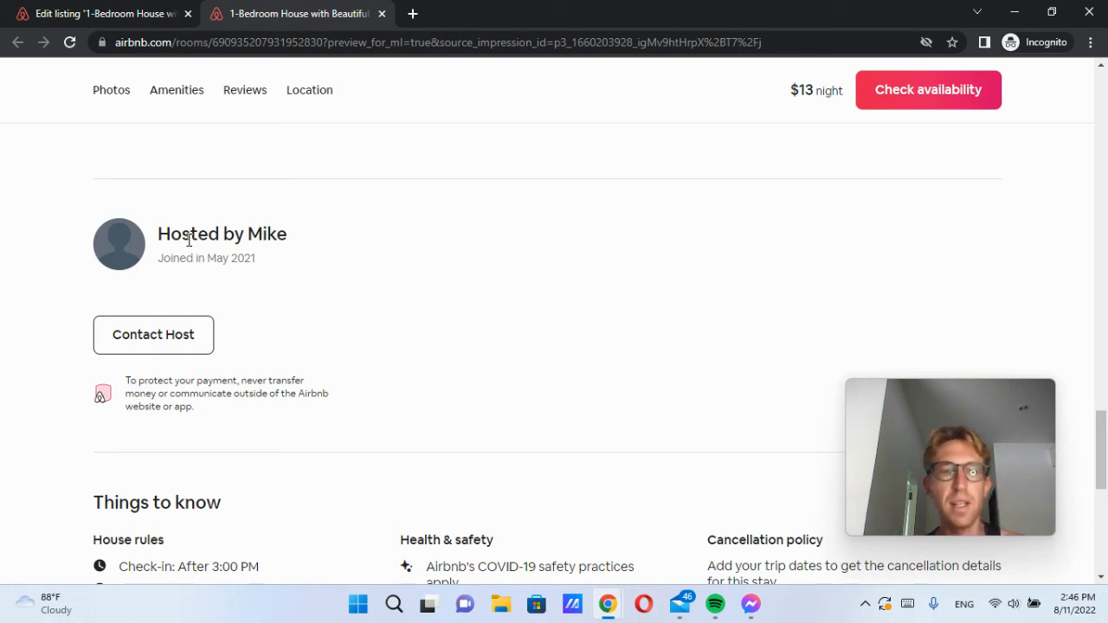
Step: Check the rest of the preview, including the map, then close the preview tab
scroll(198, 243, down, 3)
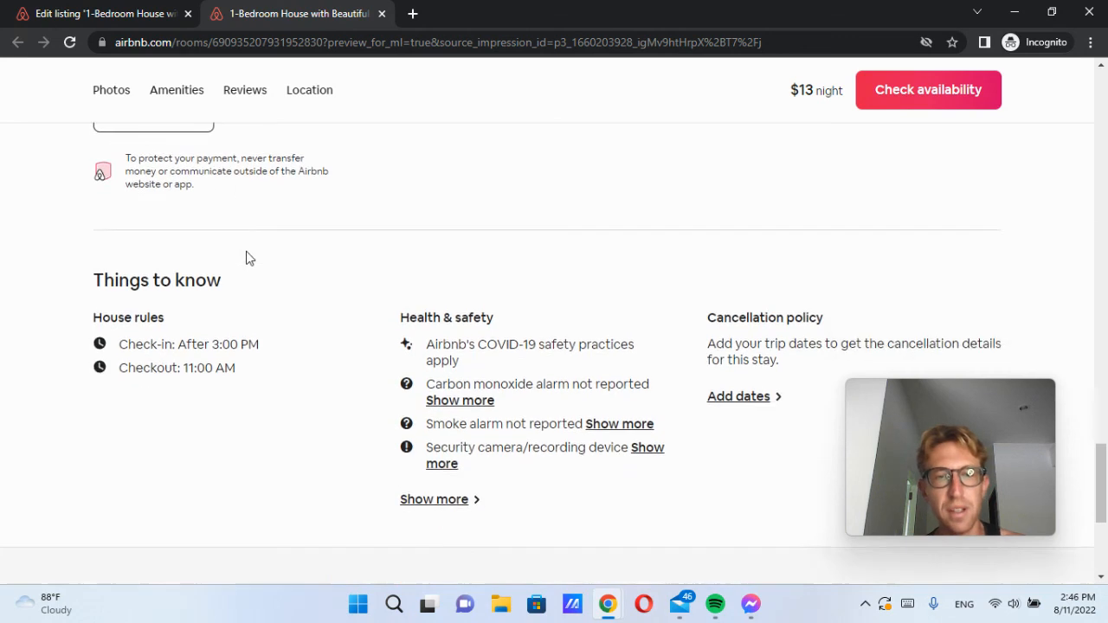
scroll(250, 265, down, 1)
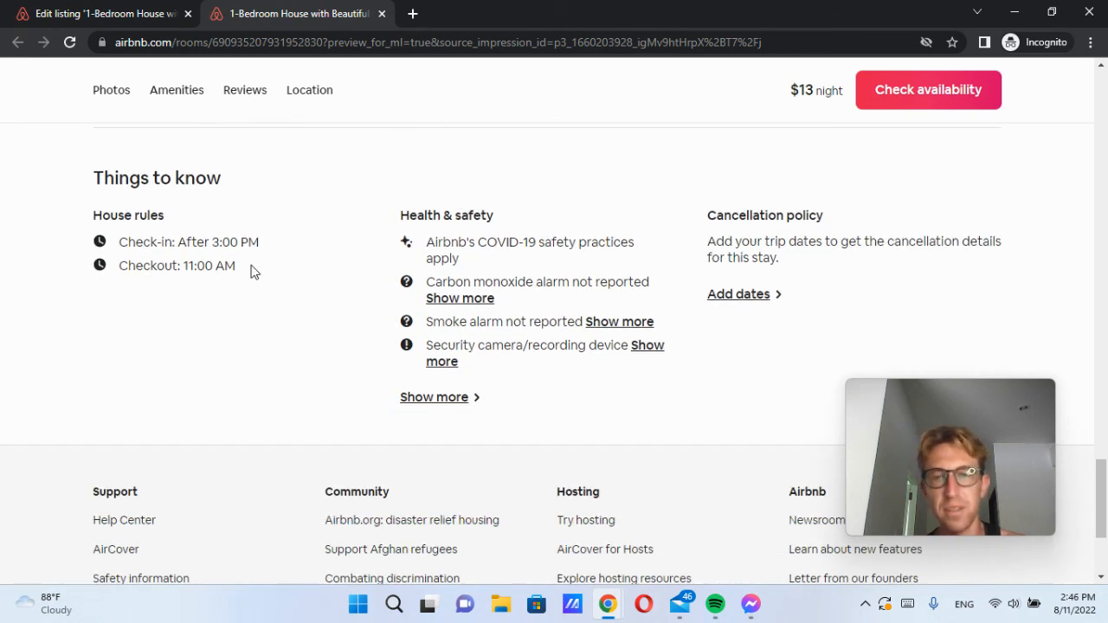
scroll(267, 266, up, 10)
scroll(257, 234, down, 3)
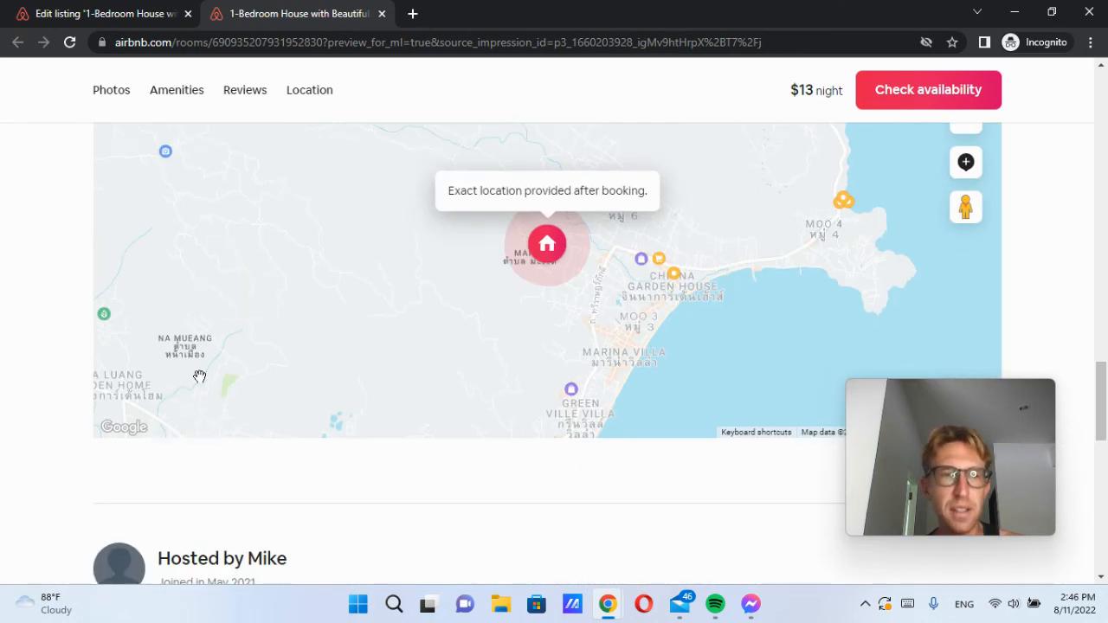
scroll(349, 516, up, 8)
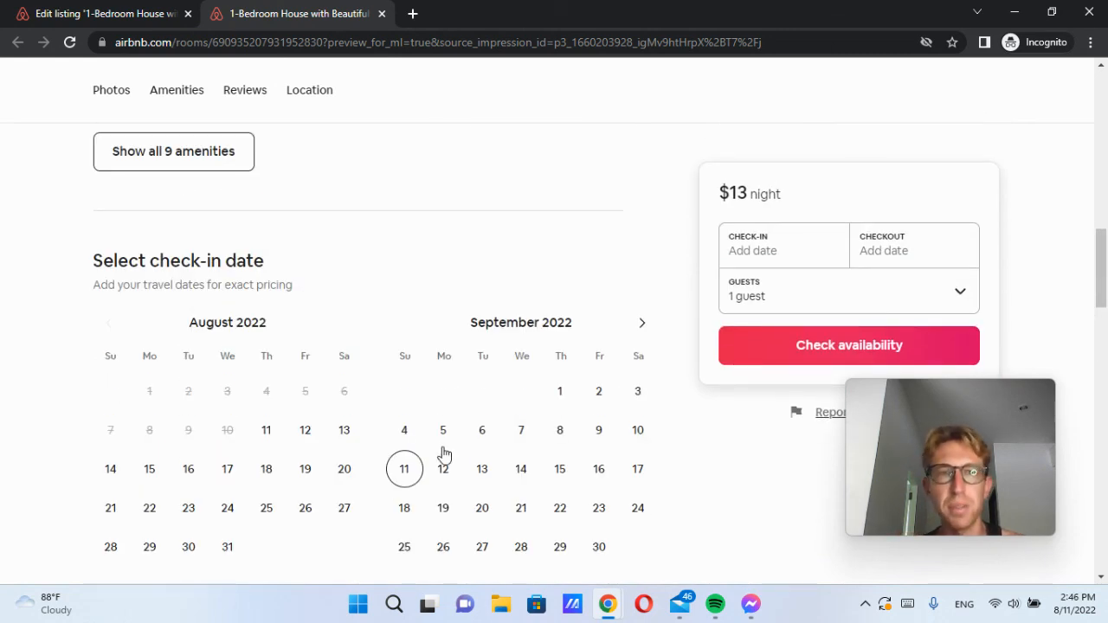
scroll(444, 424, up, 15)
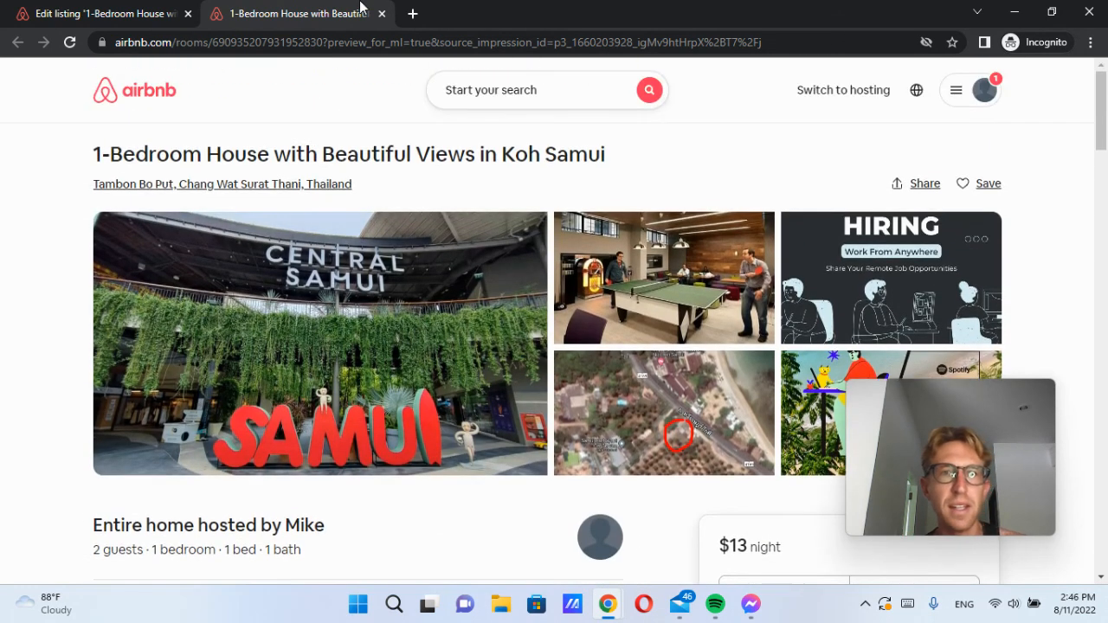
click(382, 13)
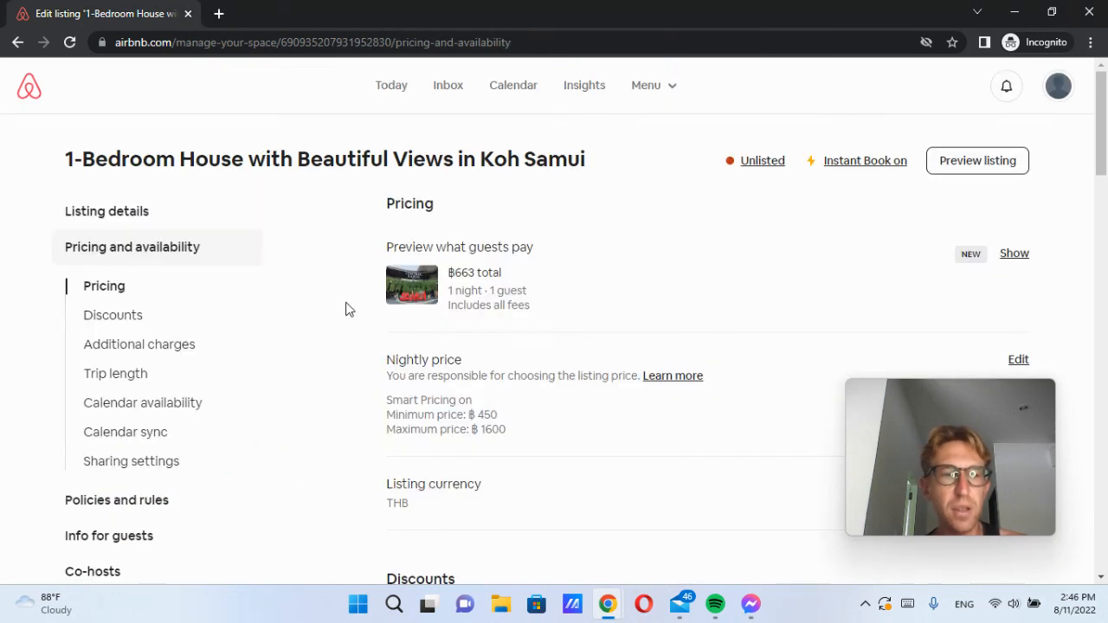
Step: Minimise the incognito listing editor to reveal the Airbnb home page showing Islands stays
scroll(345, 309, down, 2)
scroll(346, 309, up, 2)
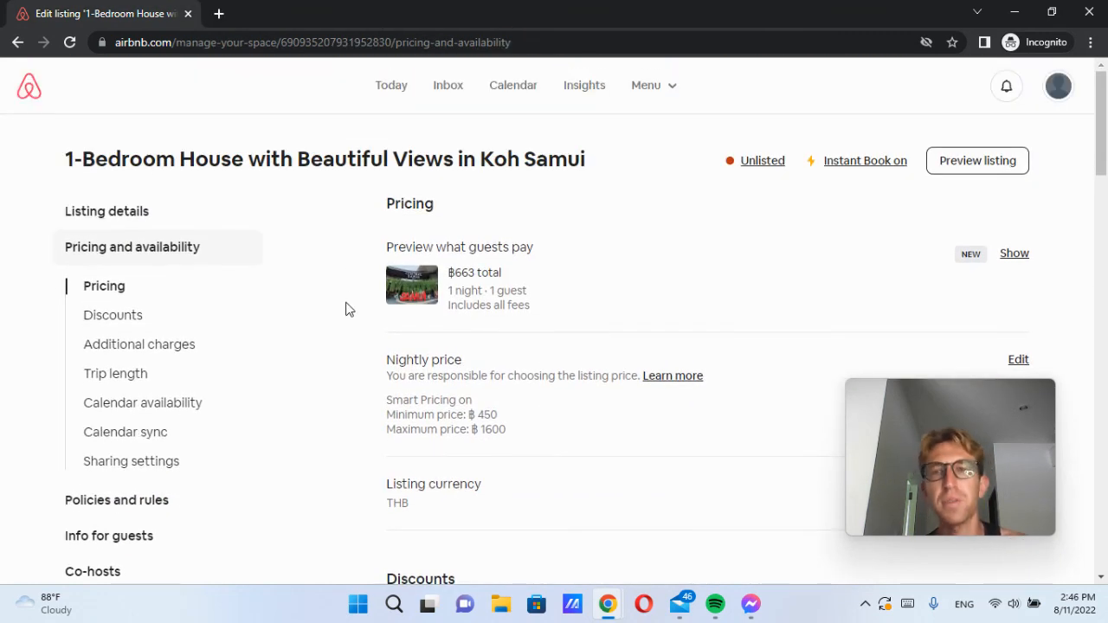
click(1014, 12)
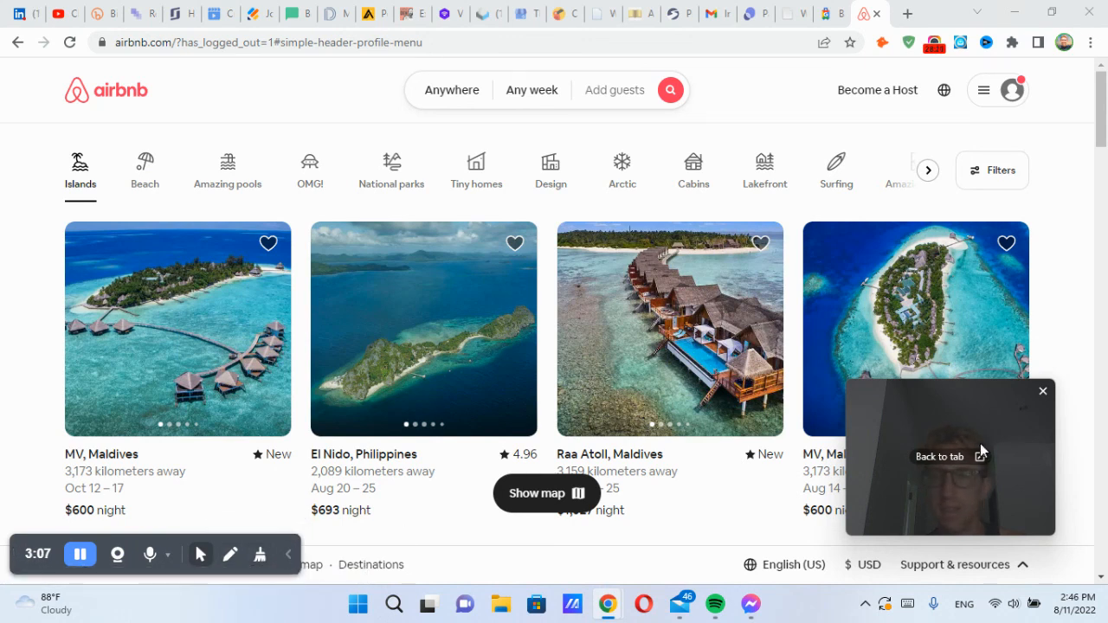
click(948, 465)
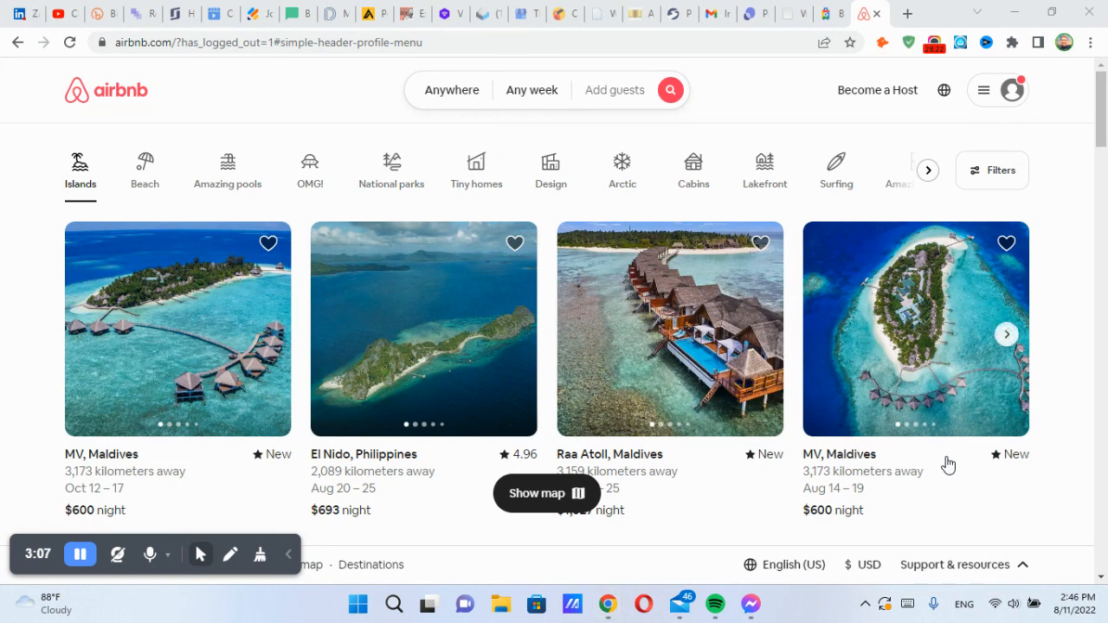